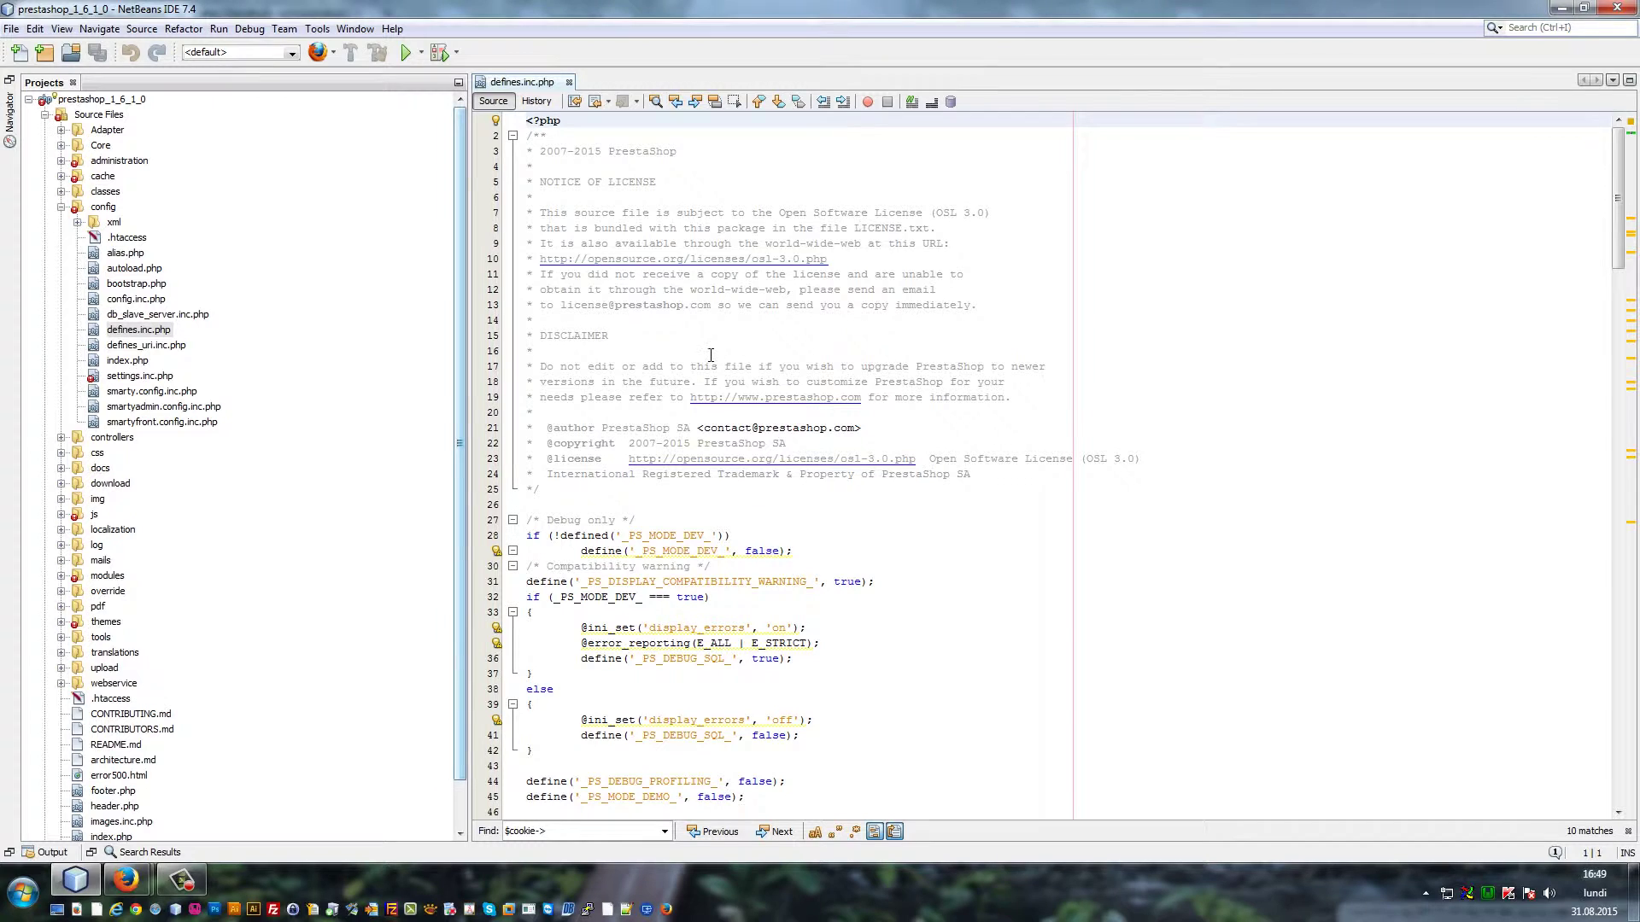
Change define('_PS_MODE_DEV_', false) to true on line 29 of defines.inc.php
scroll(759, 388, down, 3)
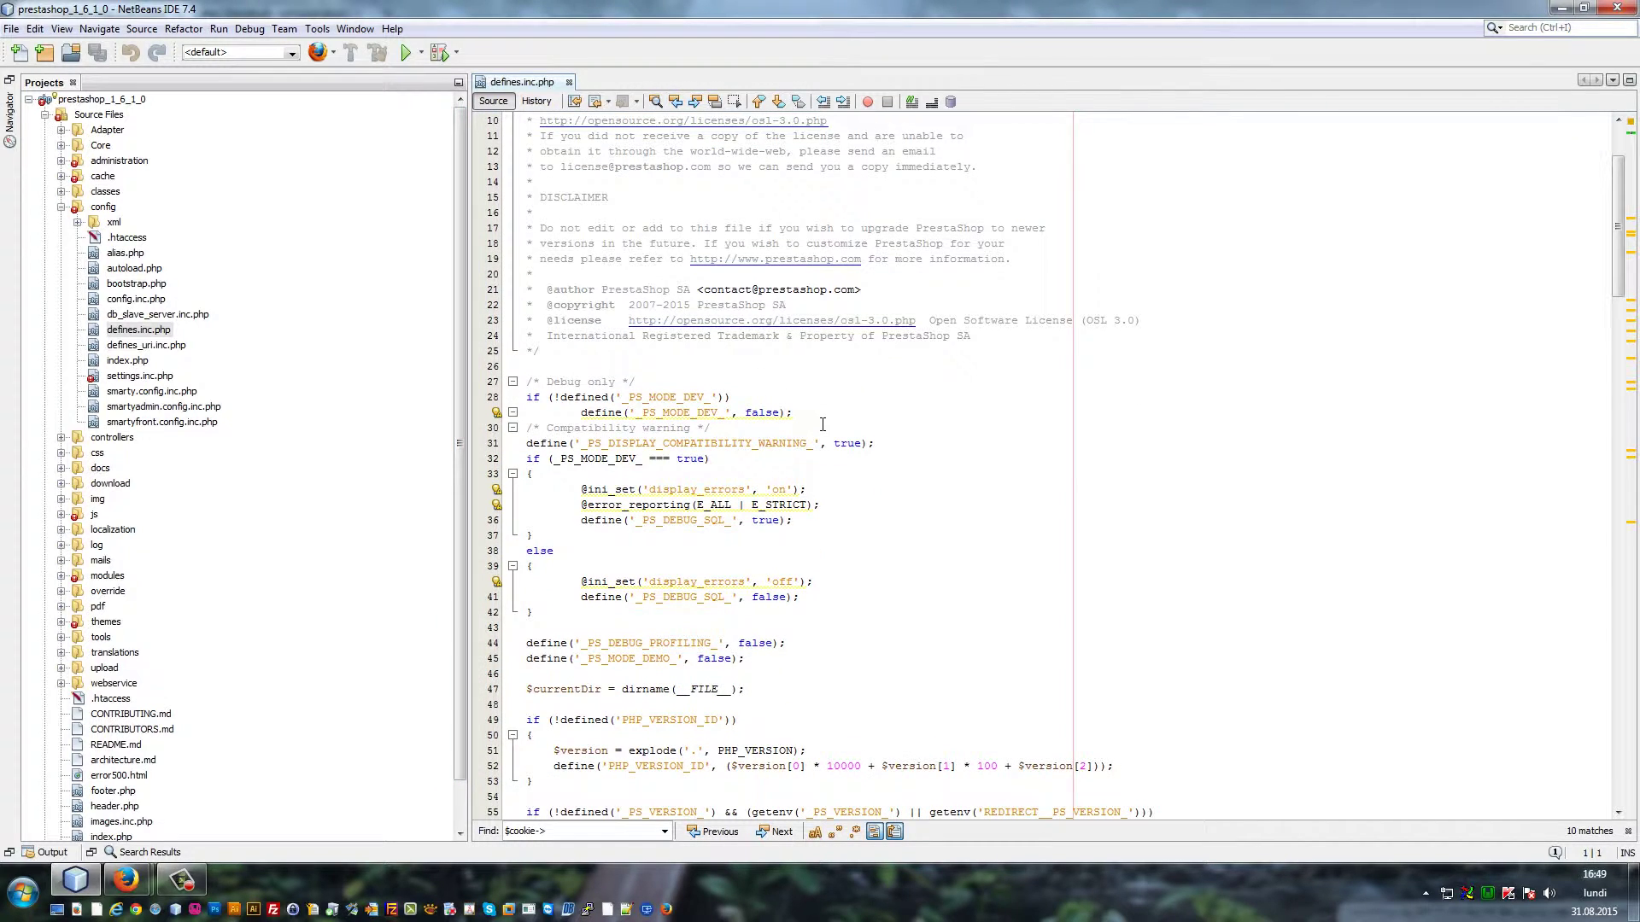
scroll(827, 401, down, 1)
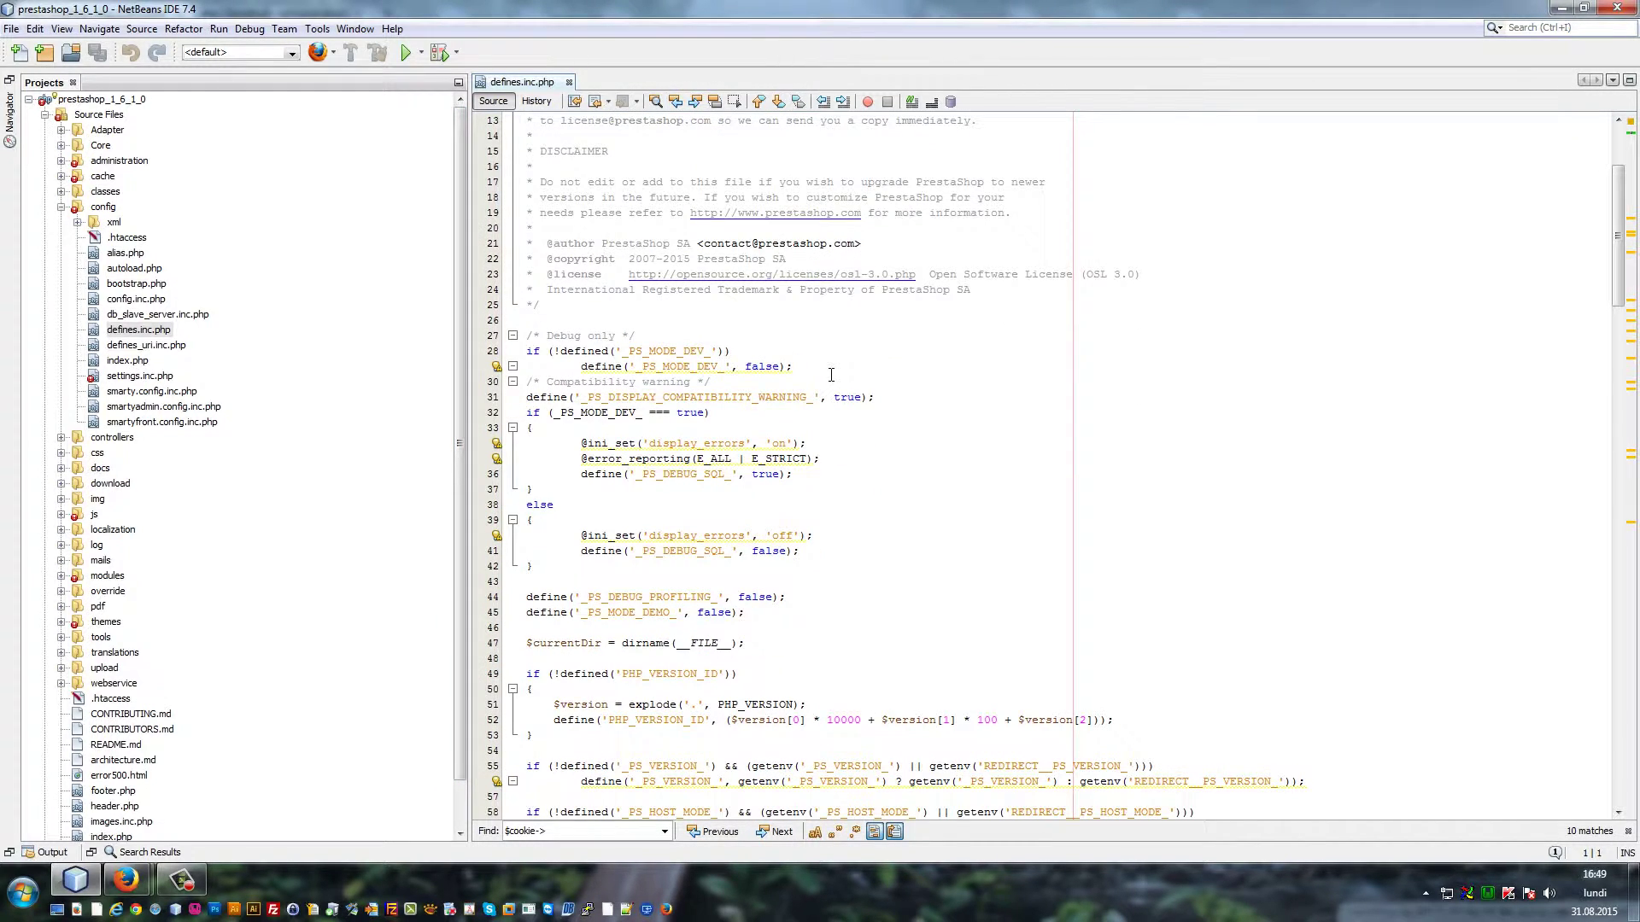
drag(830, 374, 519, 351)
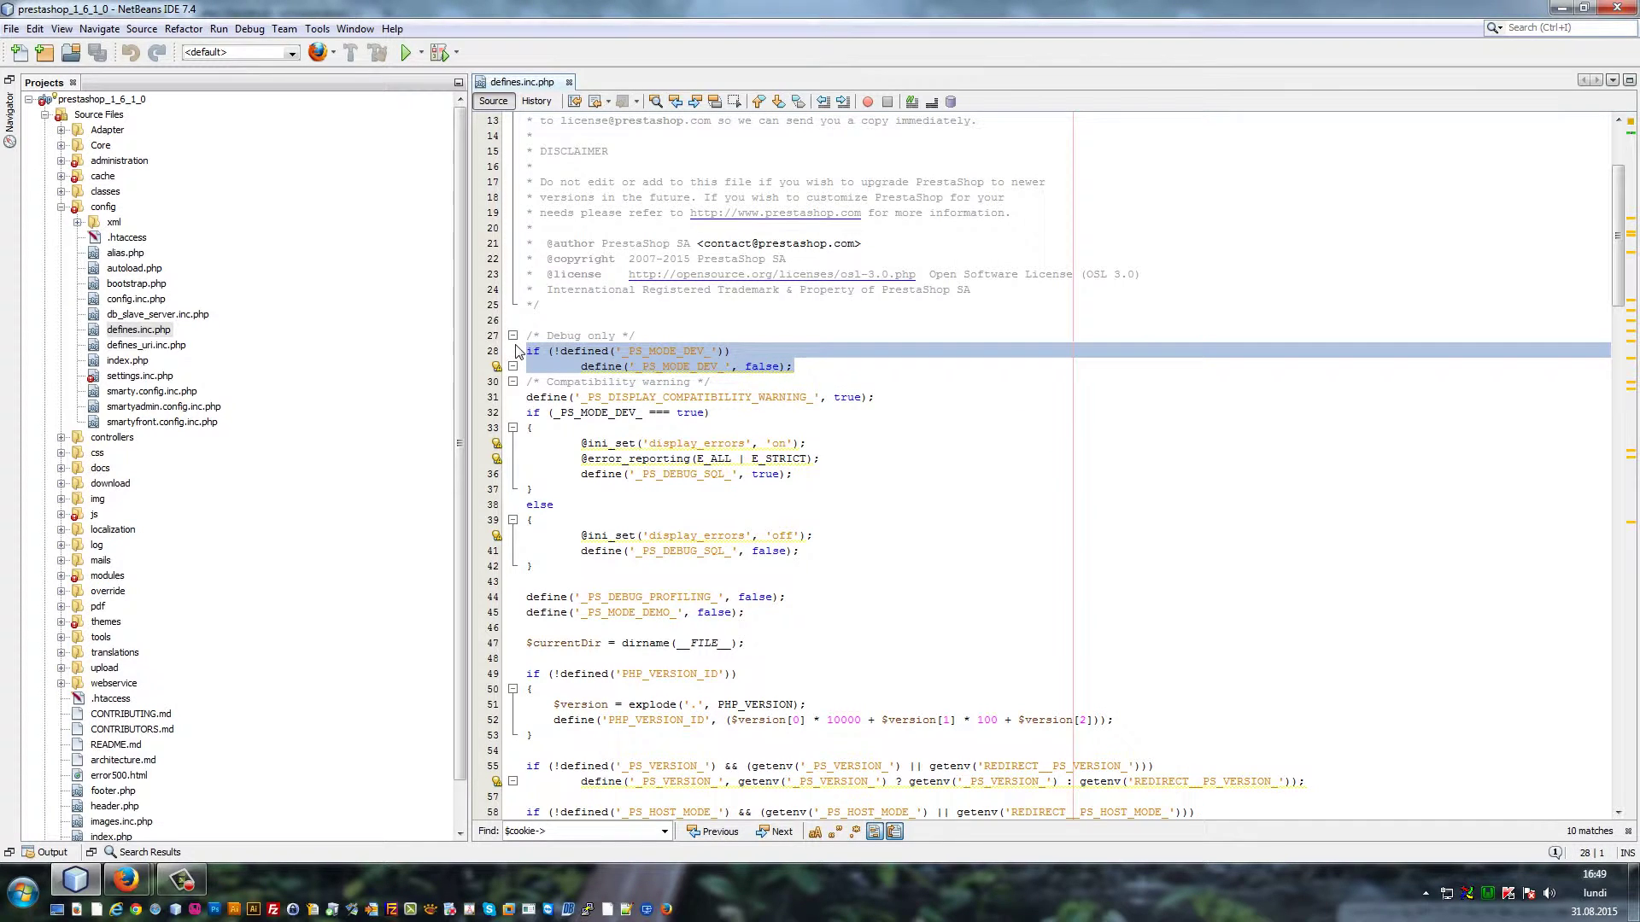
click(850, 364)
double_click(689, 368)
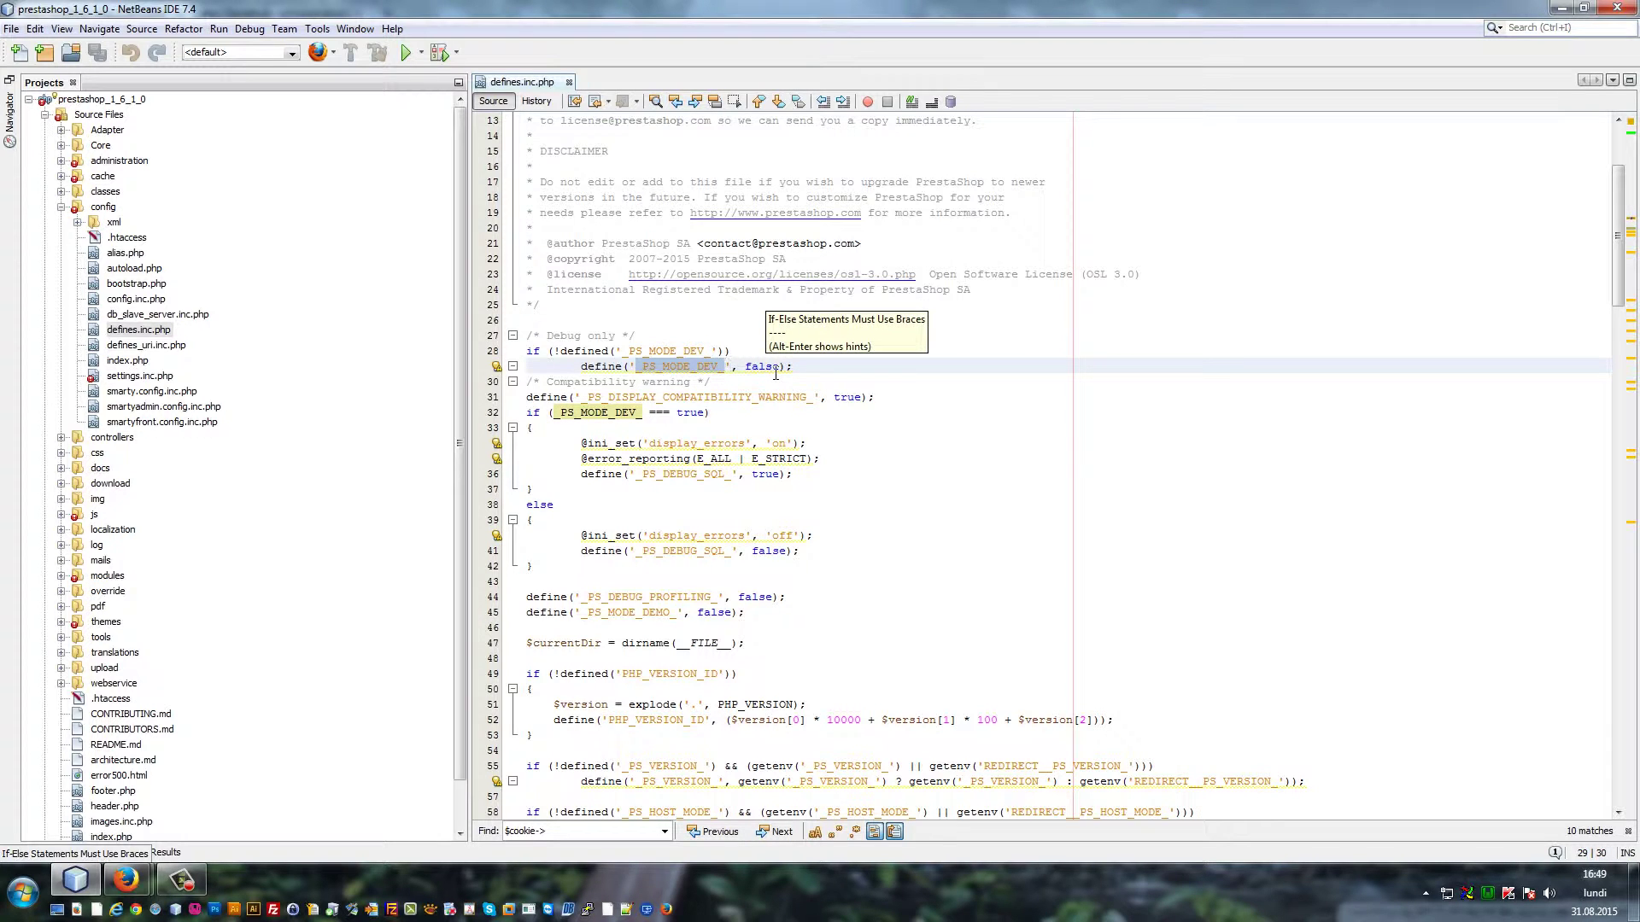
double_click(761, 366)
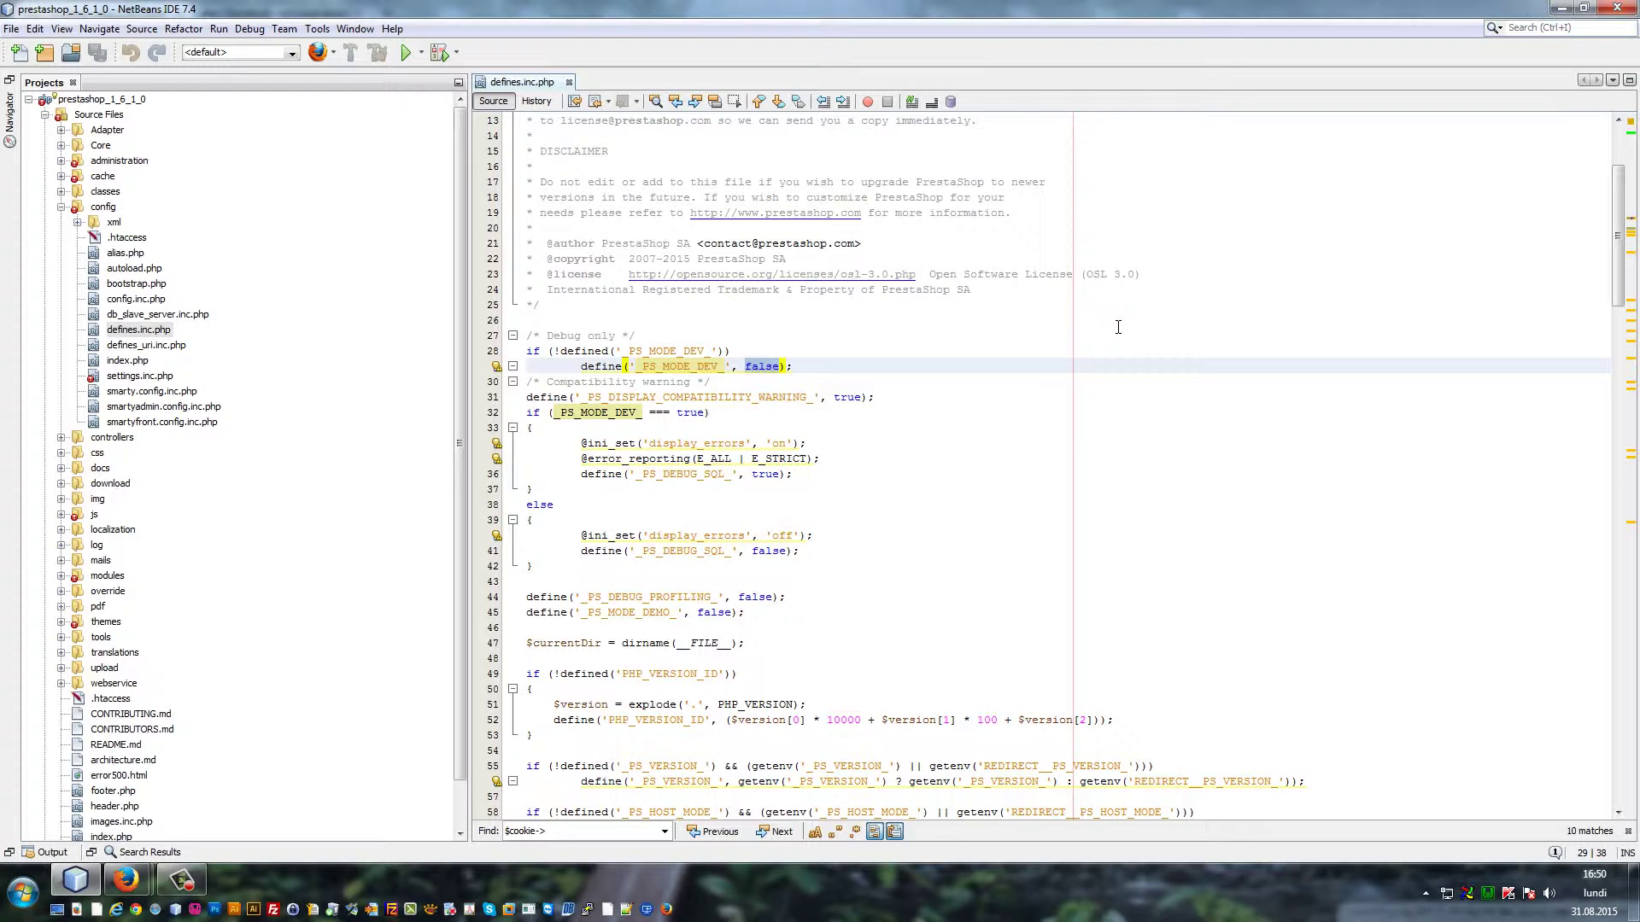
text(true)
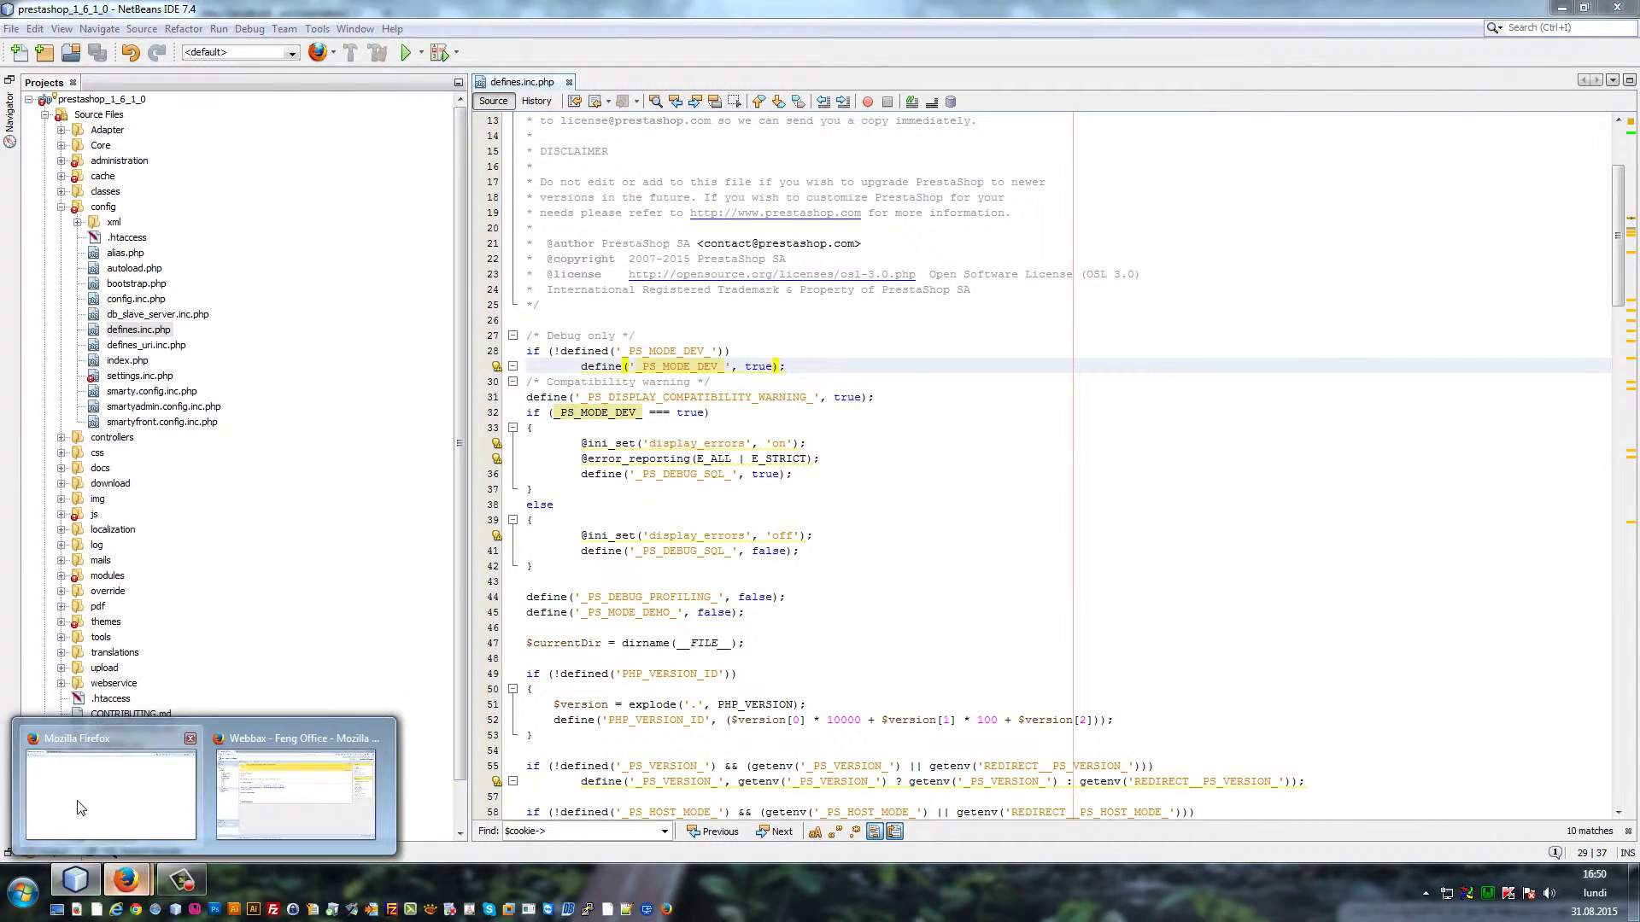
Reload the shop in Firefox to reveal the settings.inc.php line 20 parse error, then return to NetBeans
click(91, 794)
key(F5)
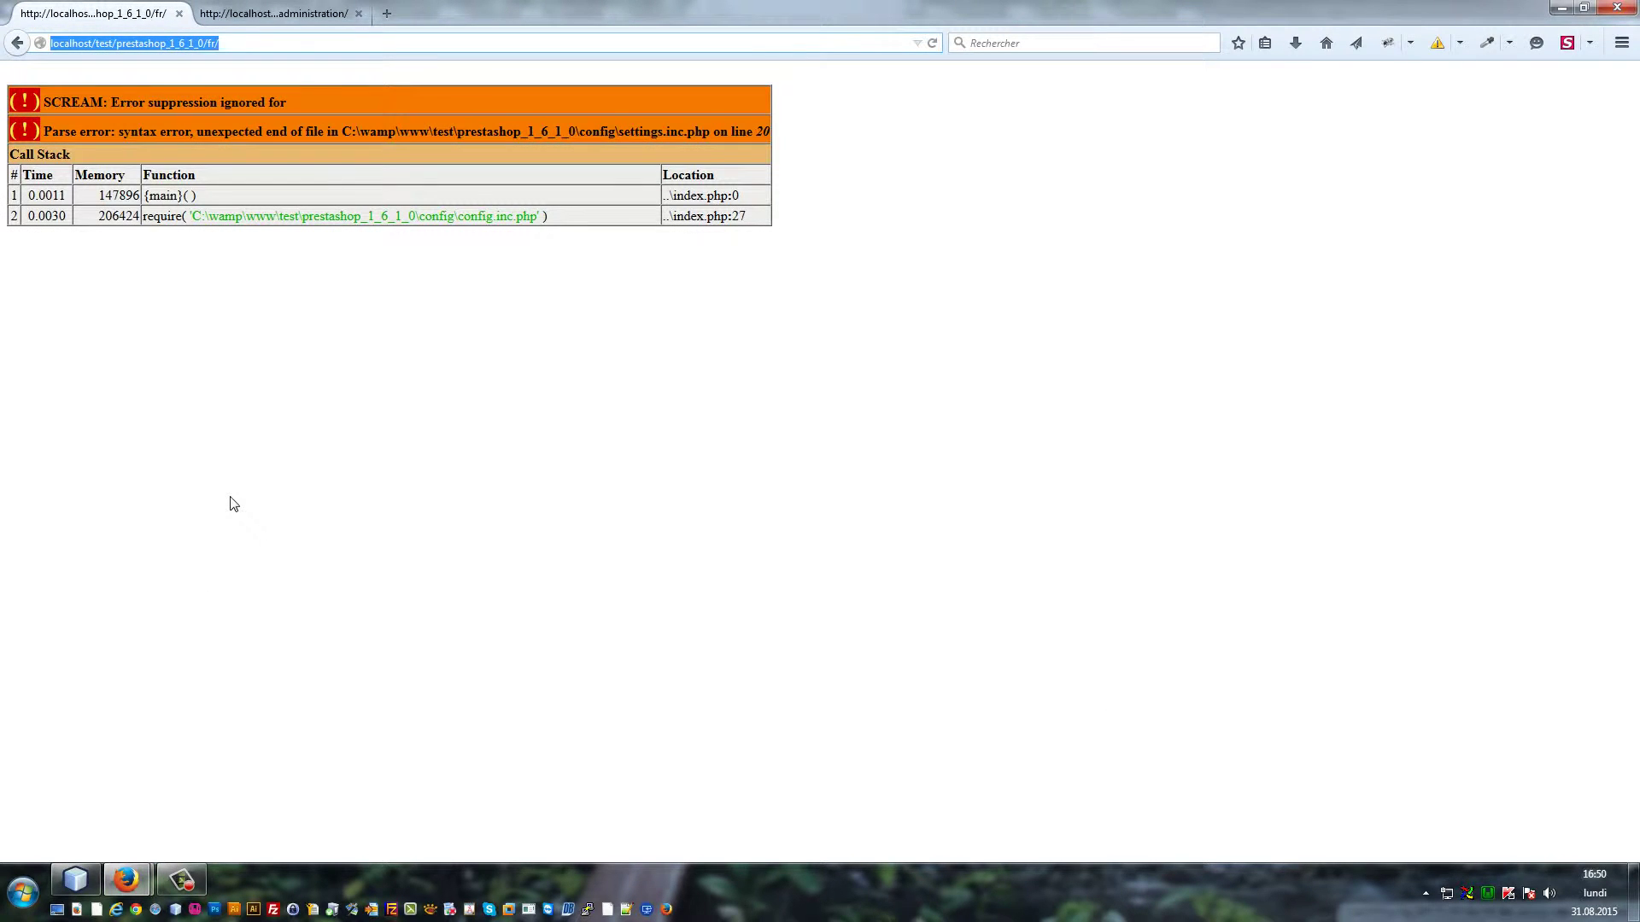
click(238, 501)
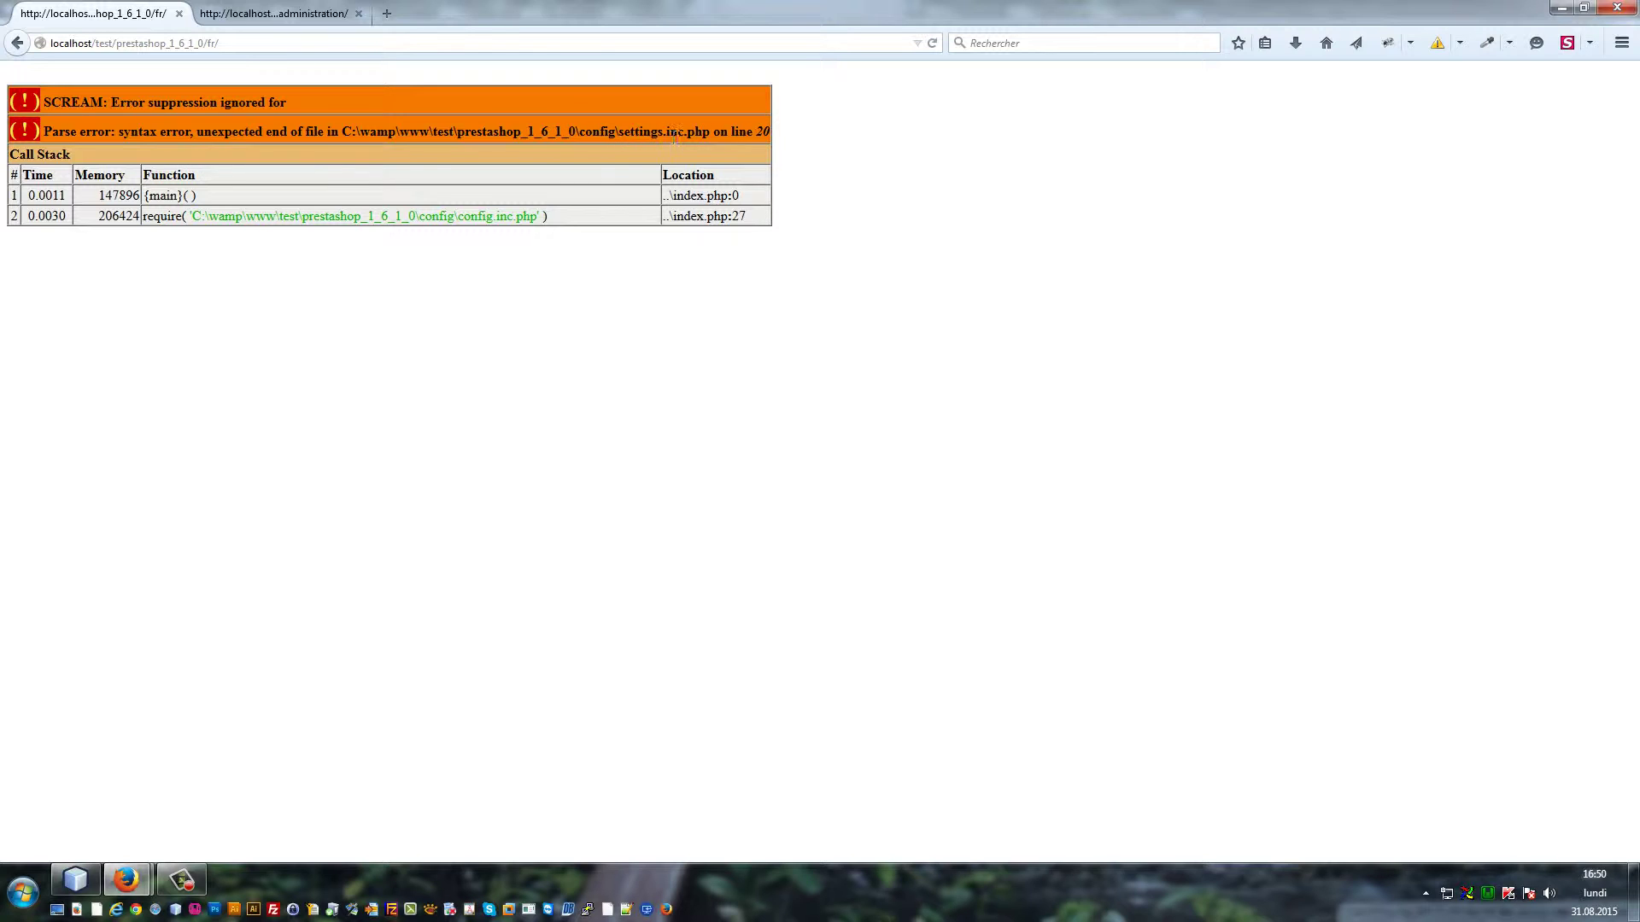
click(74, 873)
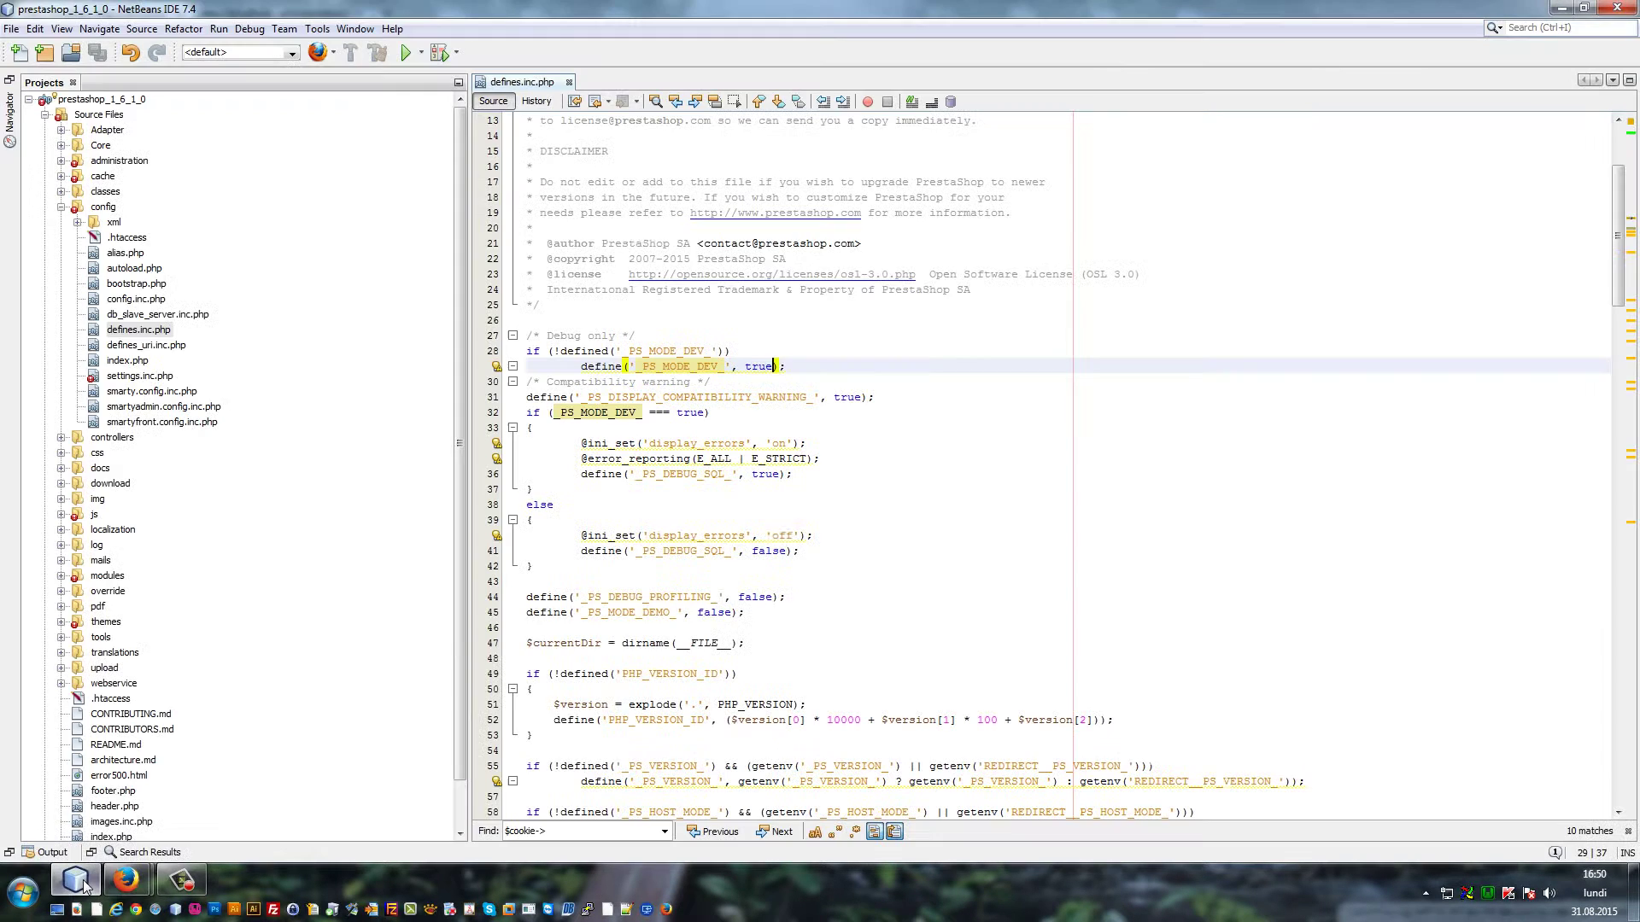
Open settings.inc.php, select the stray 'mauvaiscode' on line 19, then bring Firefox's error page back
click(132, 377)
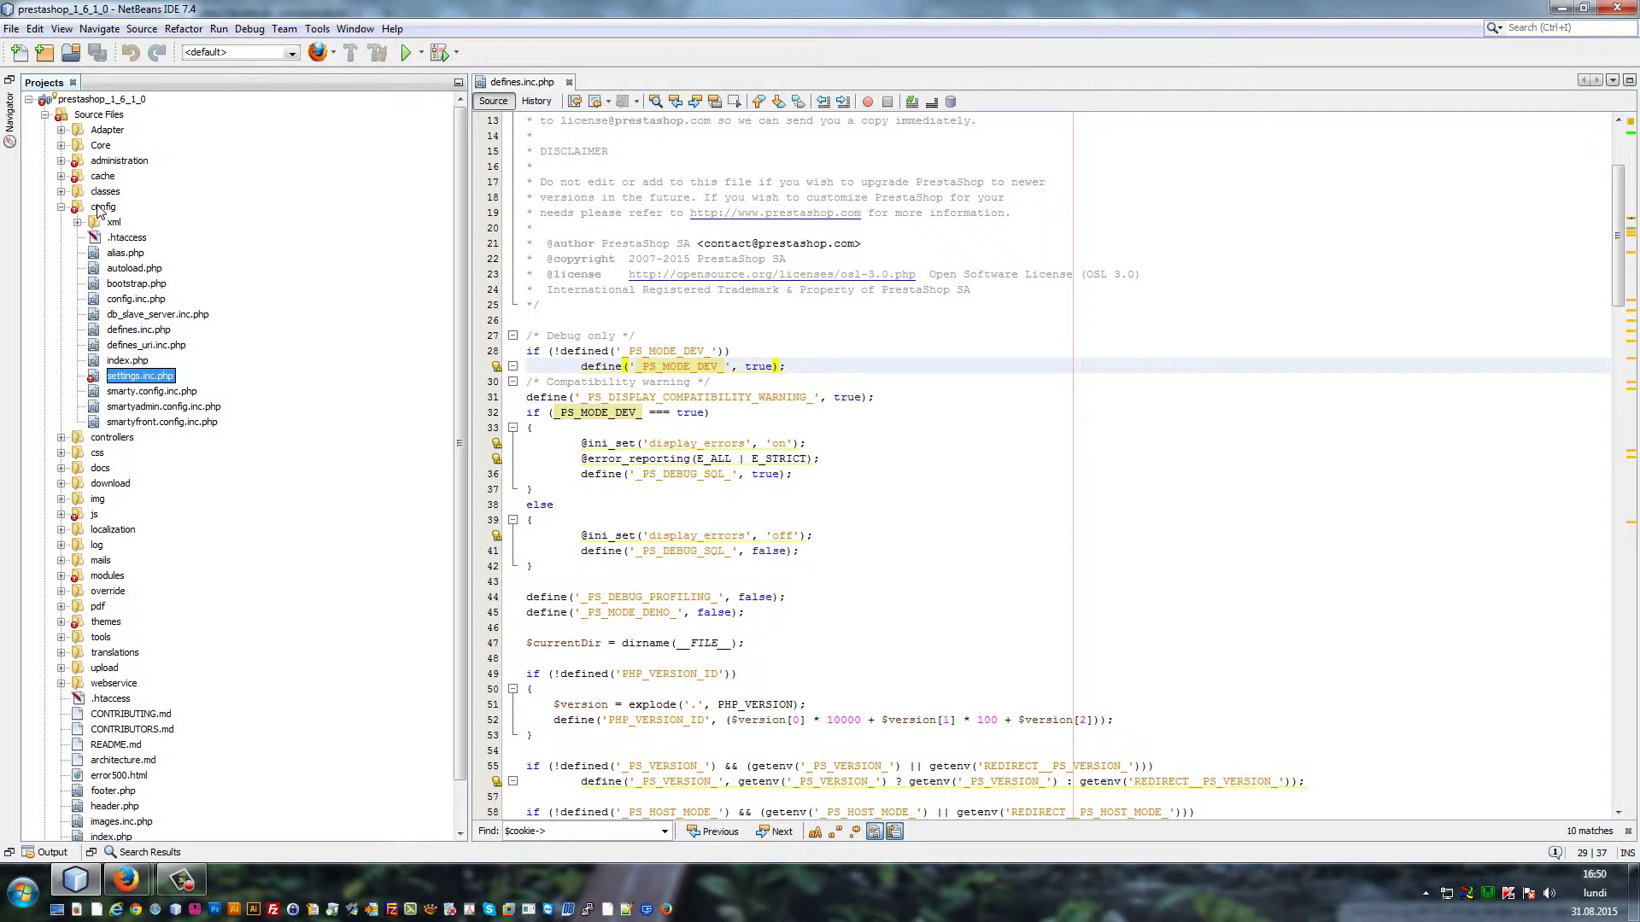
double_click(141, 377)
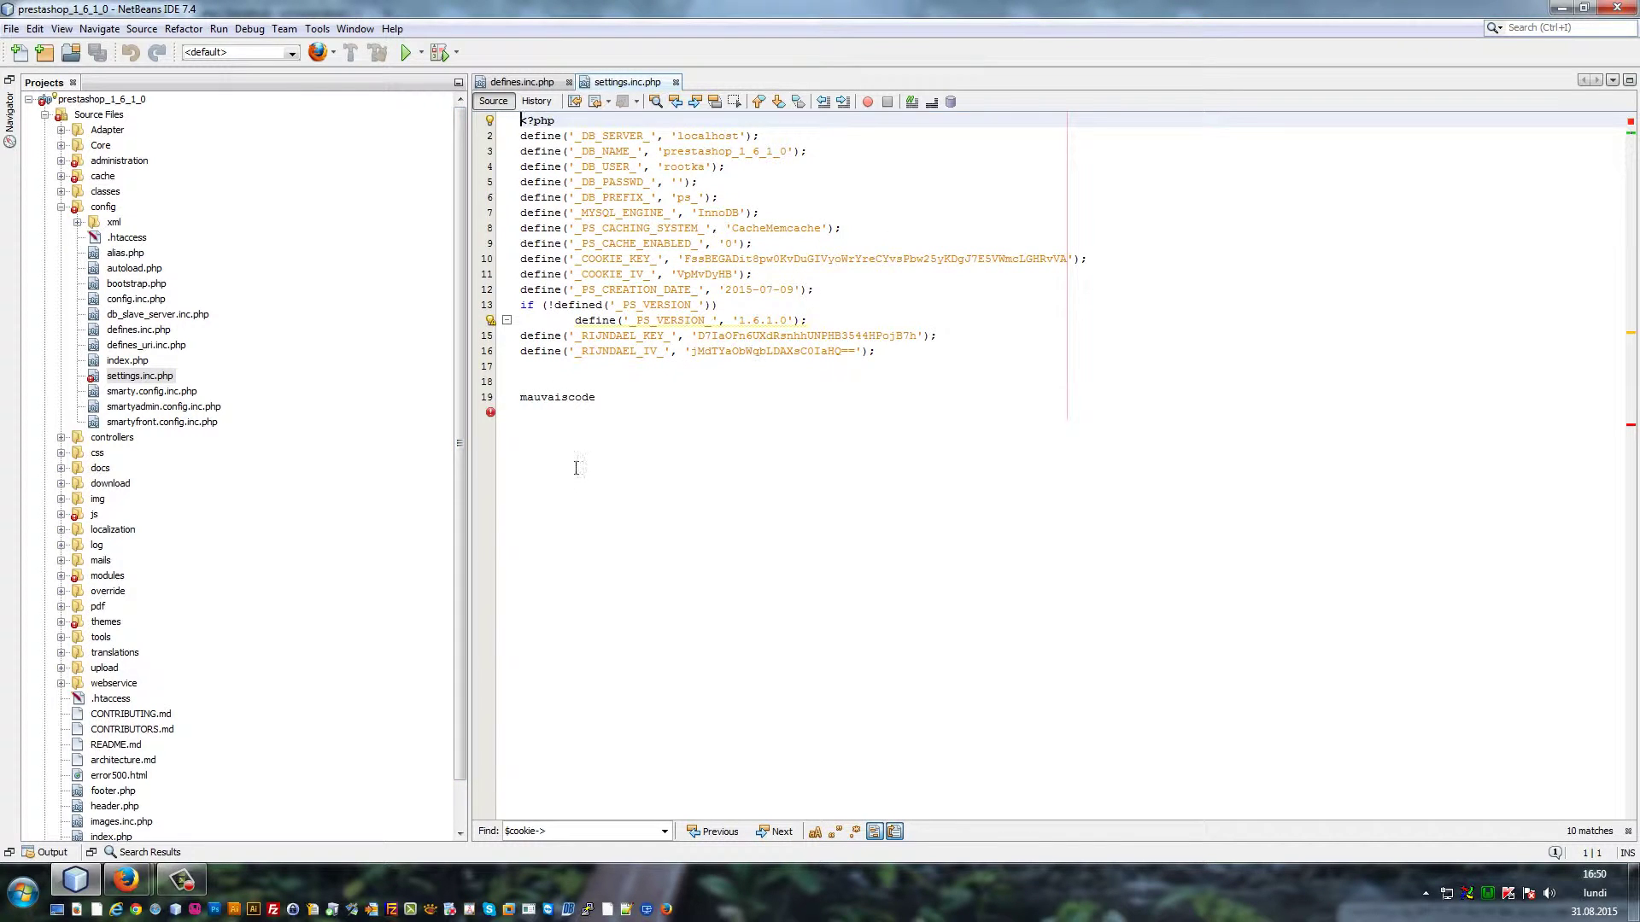
drag(615, 405, 520, 402)
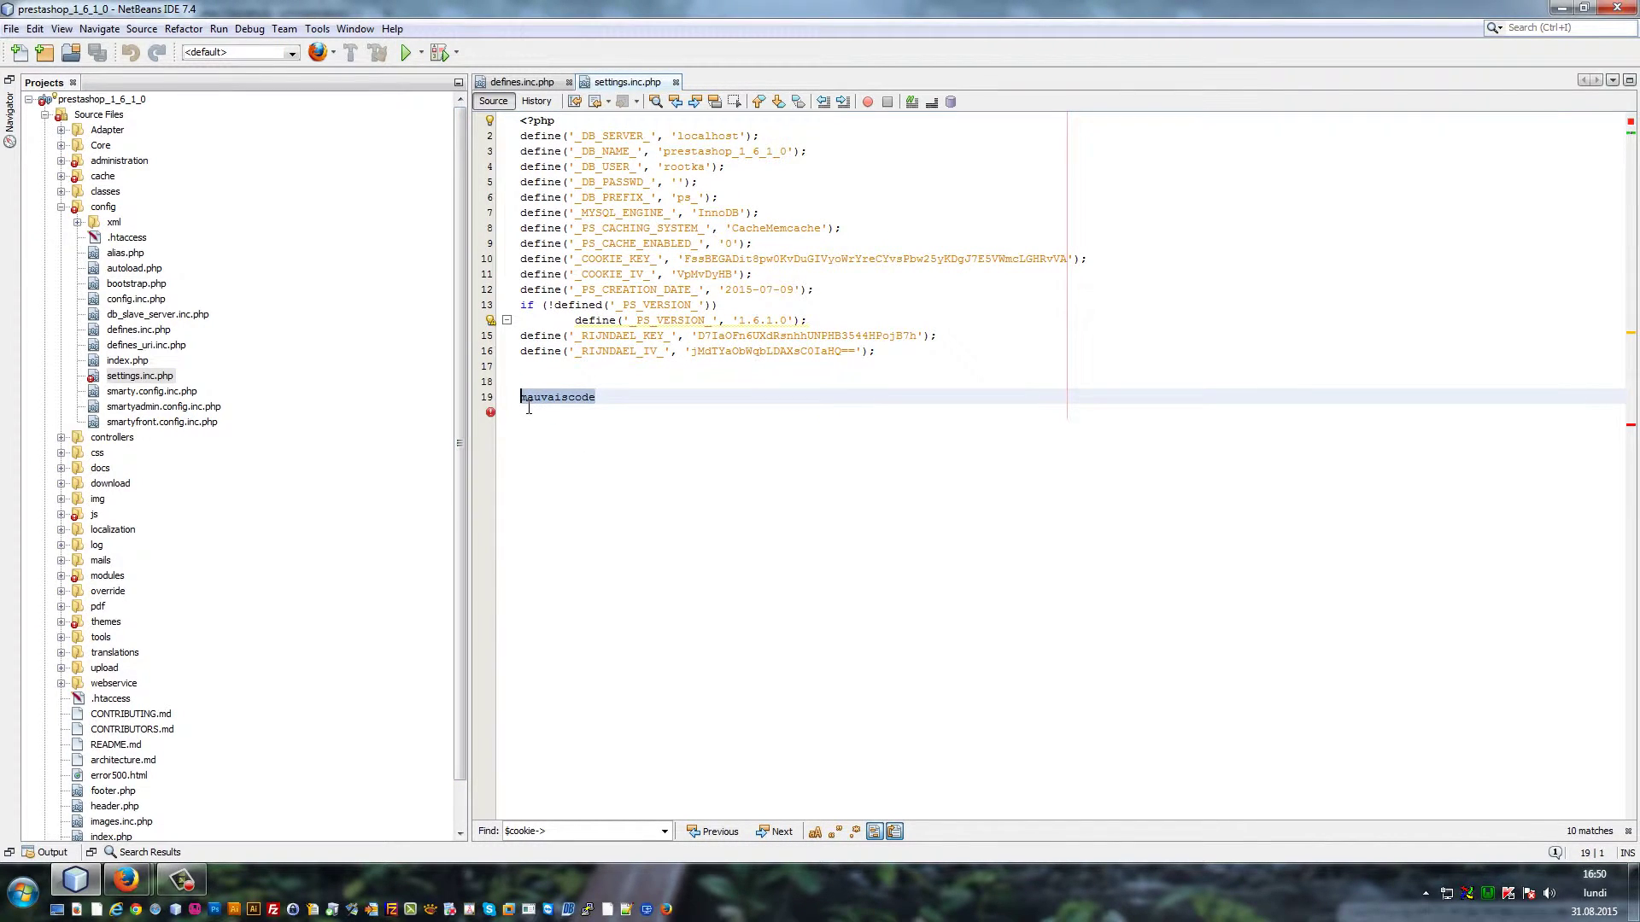
mouse_move(126, 879)
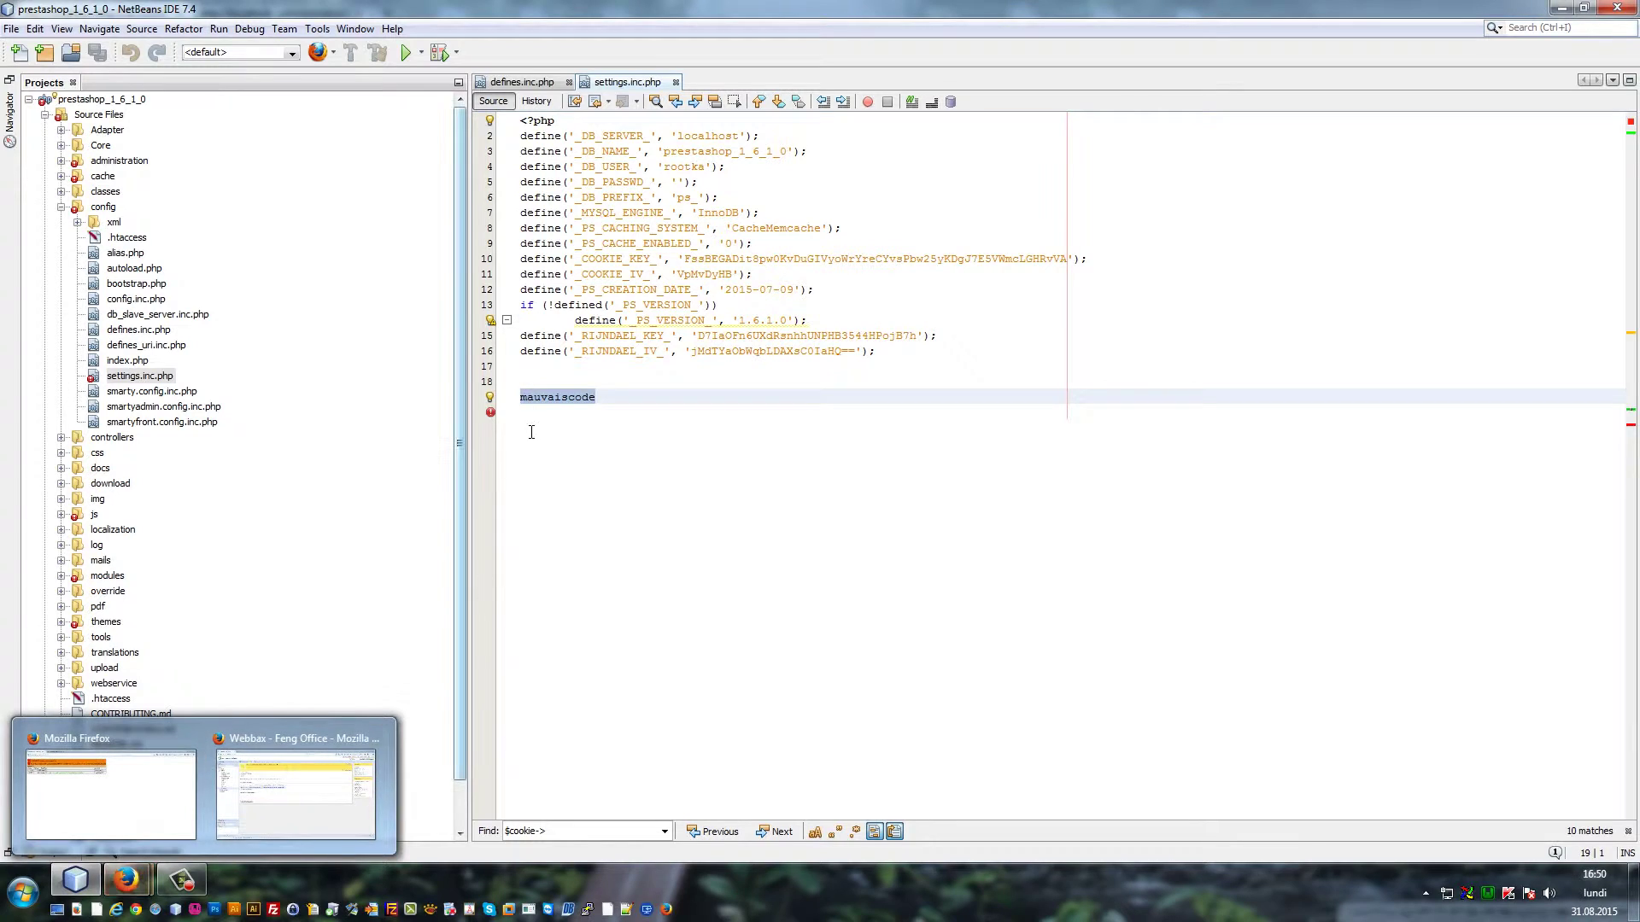
mouse_move(490, 414)
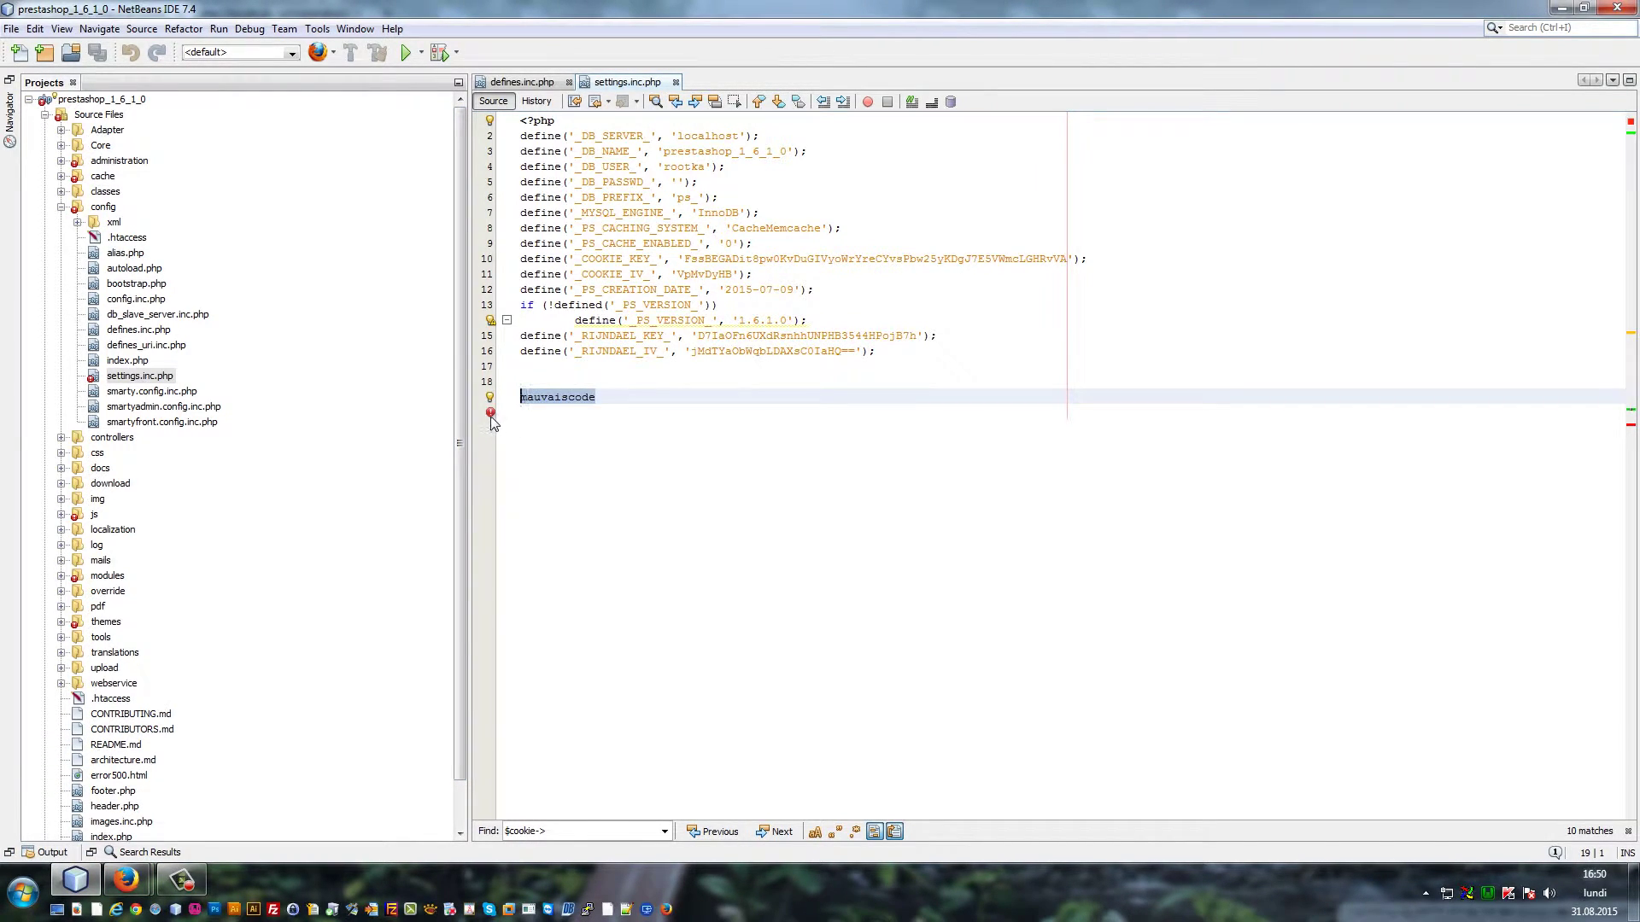
click(128, 815)
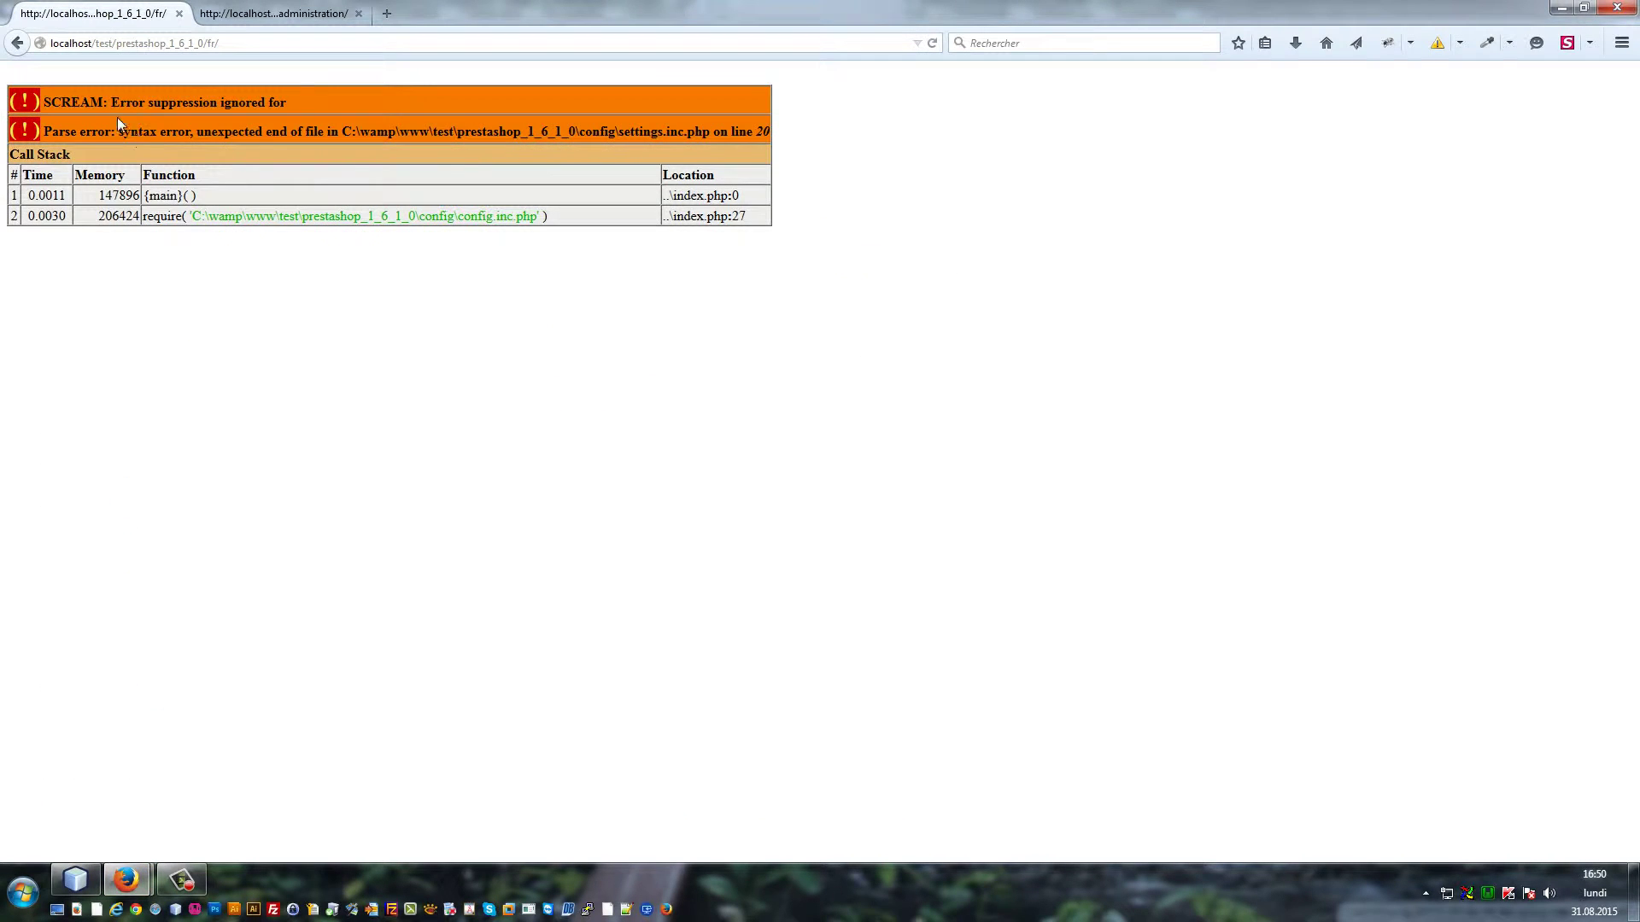
Mark 'line 20' in the parse error, then place the caret after 'mauvaiscode' on line 19 in NetBeans
drag(747, 133, 784, 136)
click(75, 878)
click(594, 402)
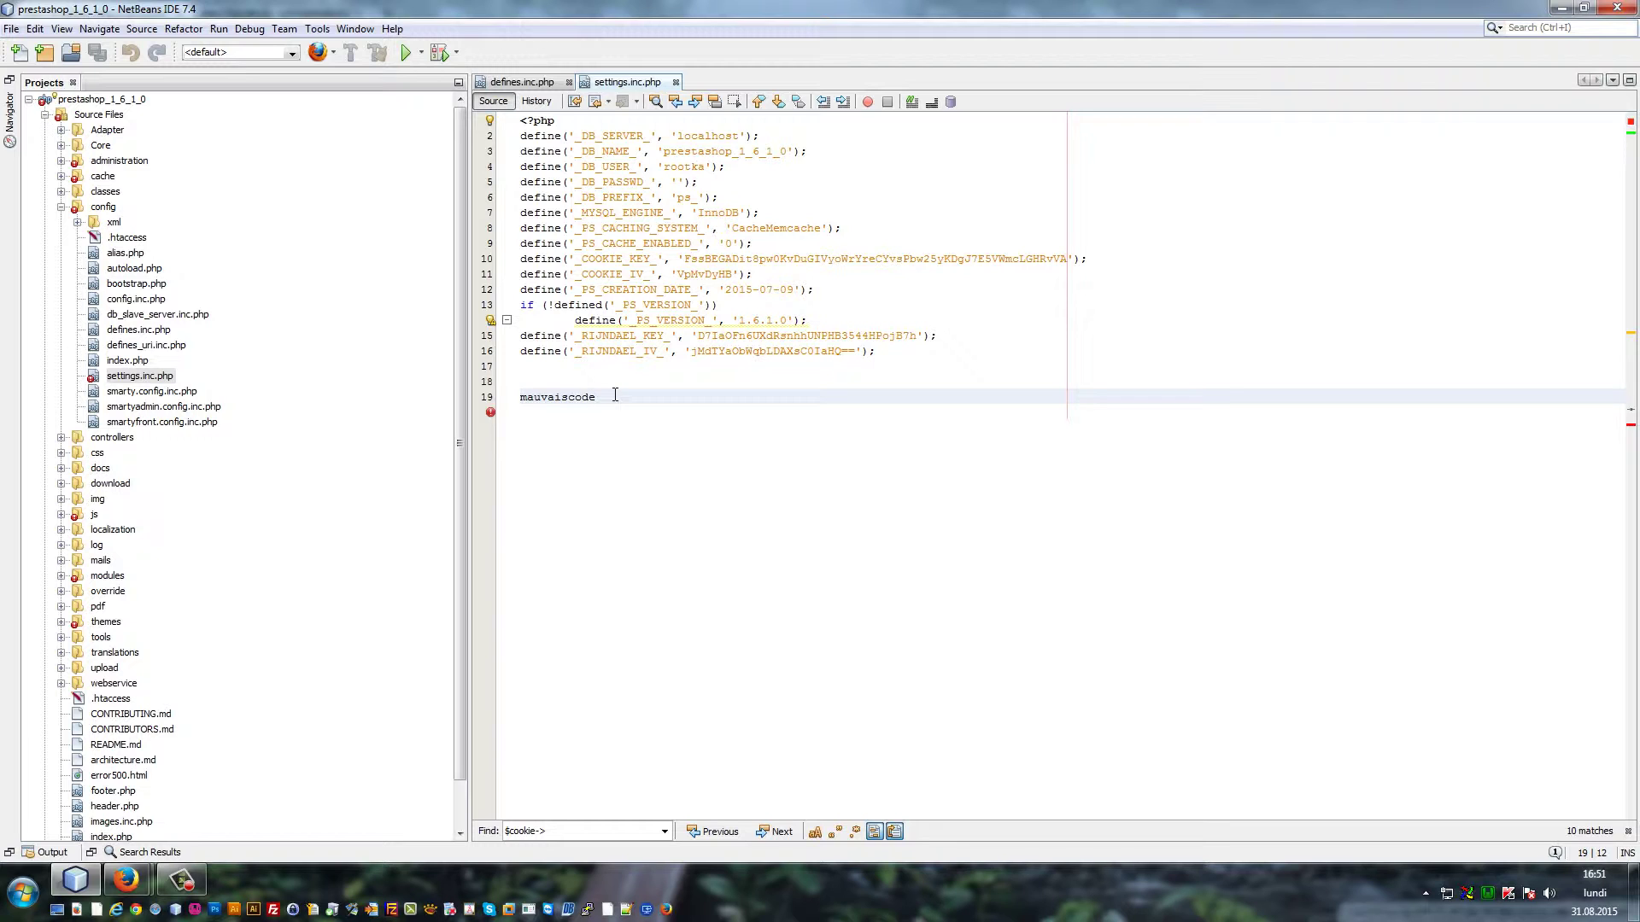
Delete the empty line and the 'mauvaiscode' line from settings.inc.php and save it
key(shift+Up)
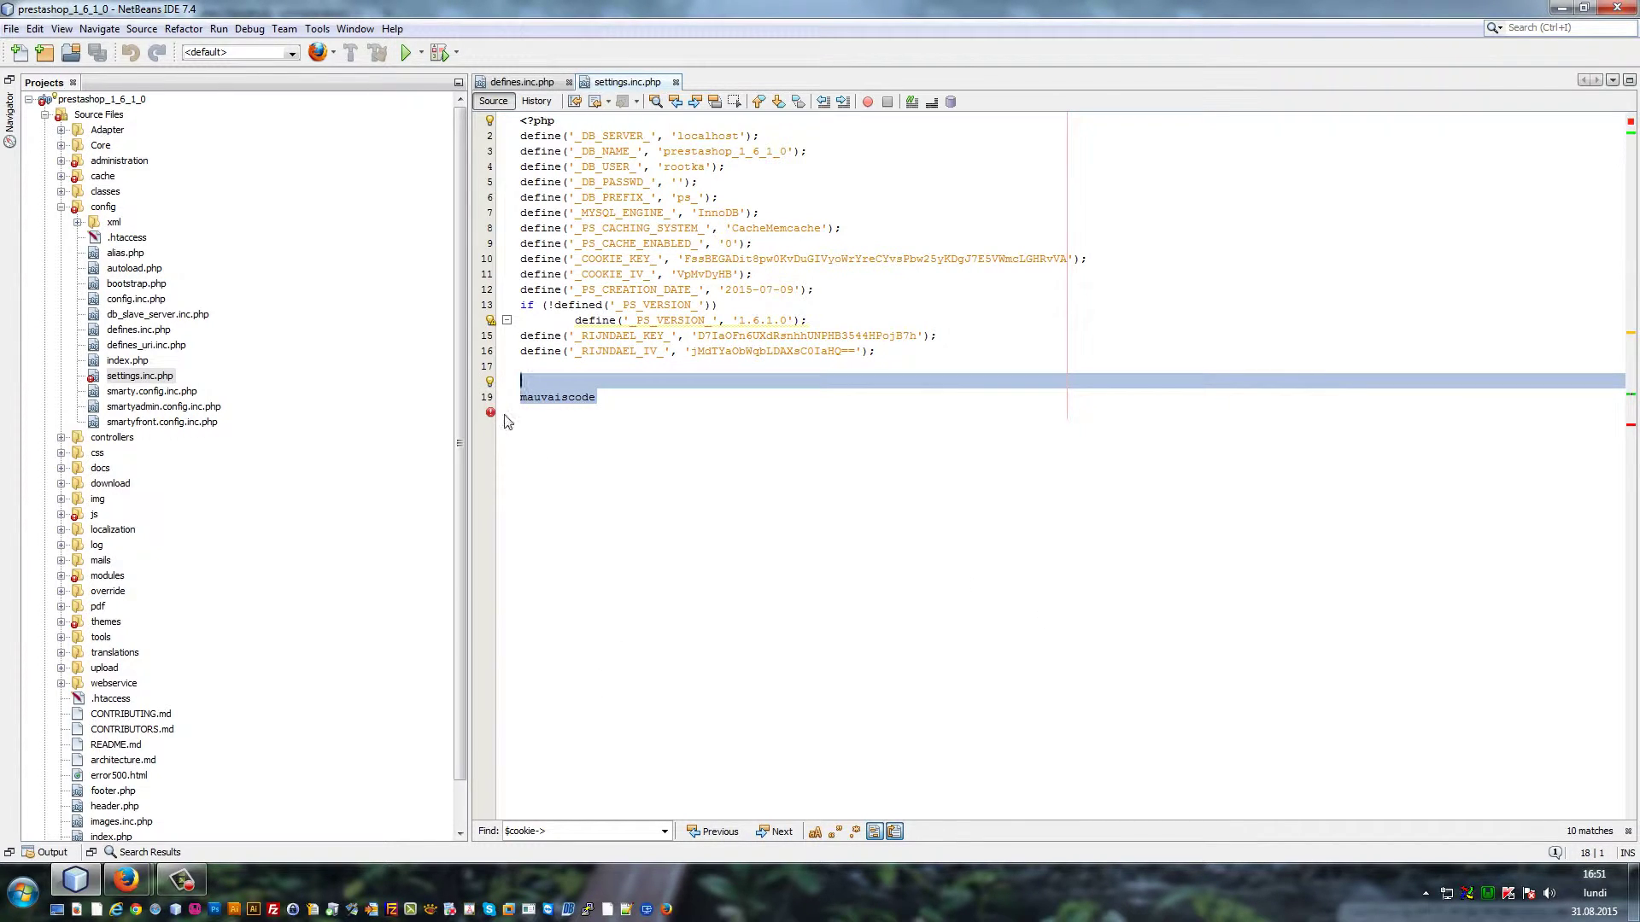
key(BackSpace)
key(BackSpace)
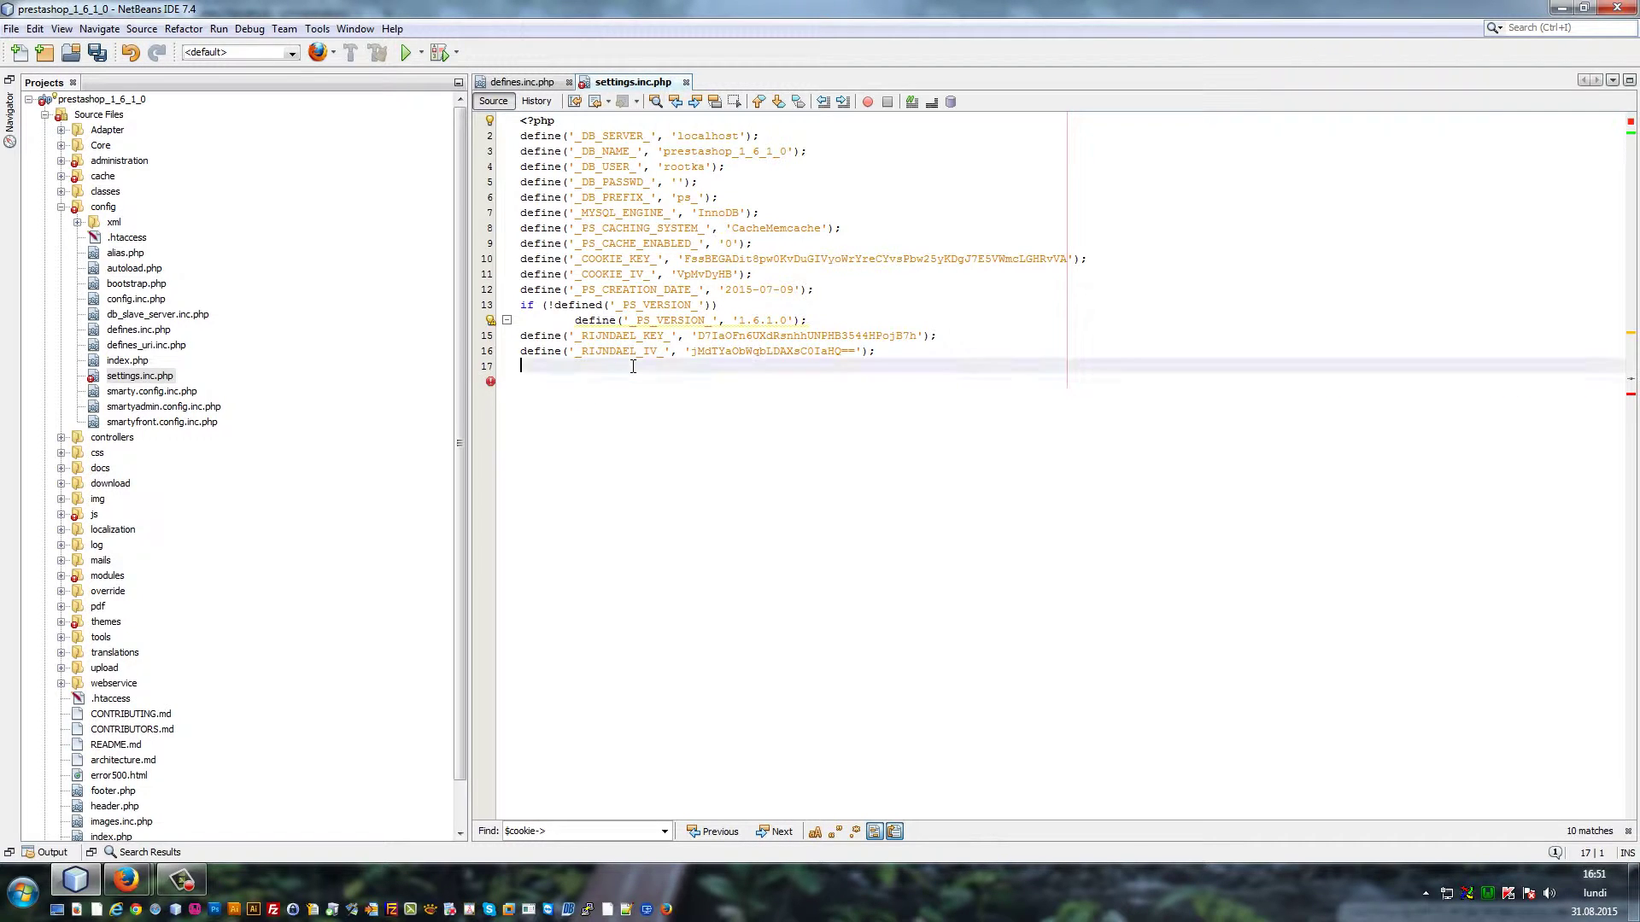
key(ctrl+s)
Open header.tpl from themes > default-bootstrap in the Projects tree
scroll(300, 516, down, 1)
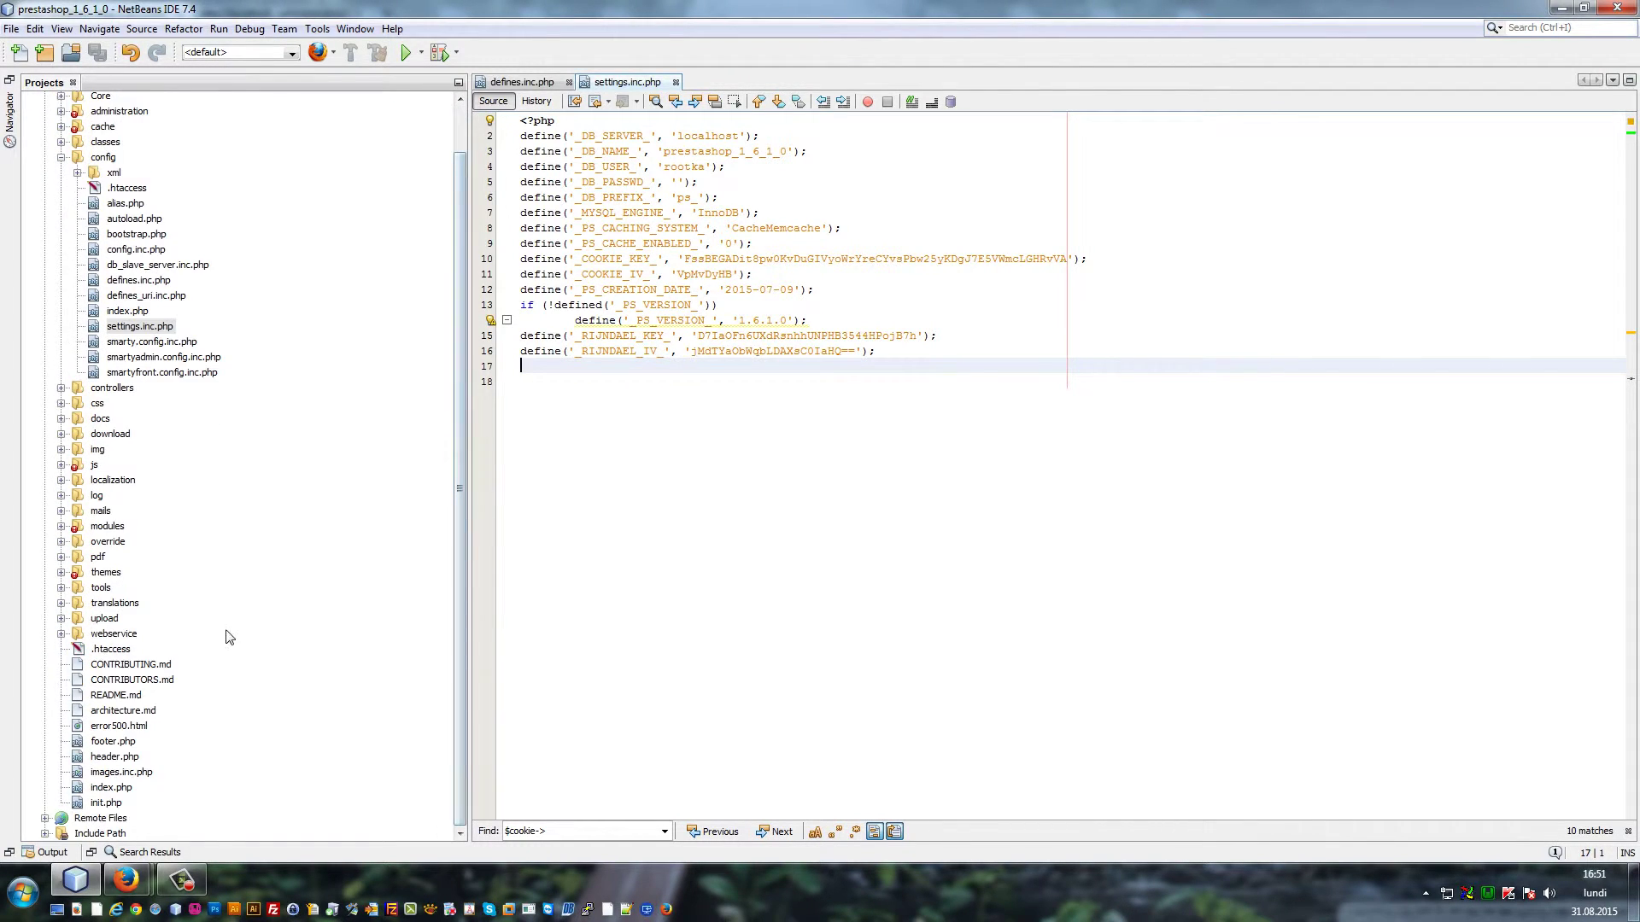
click(60, 572)
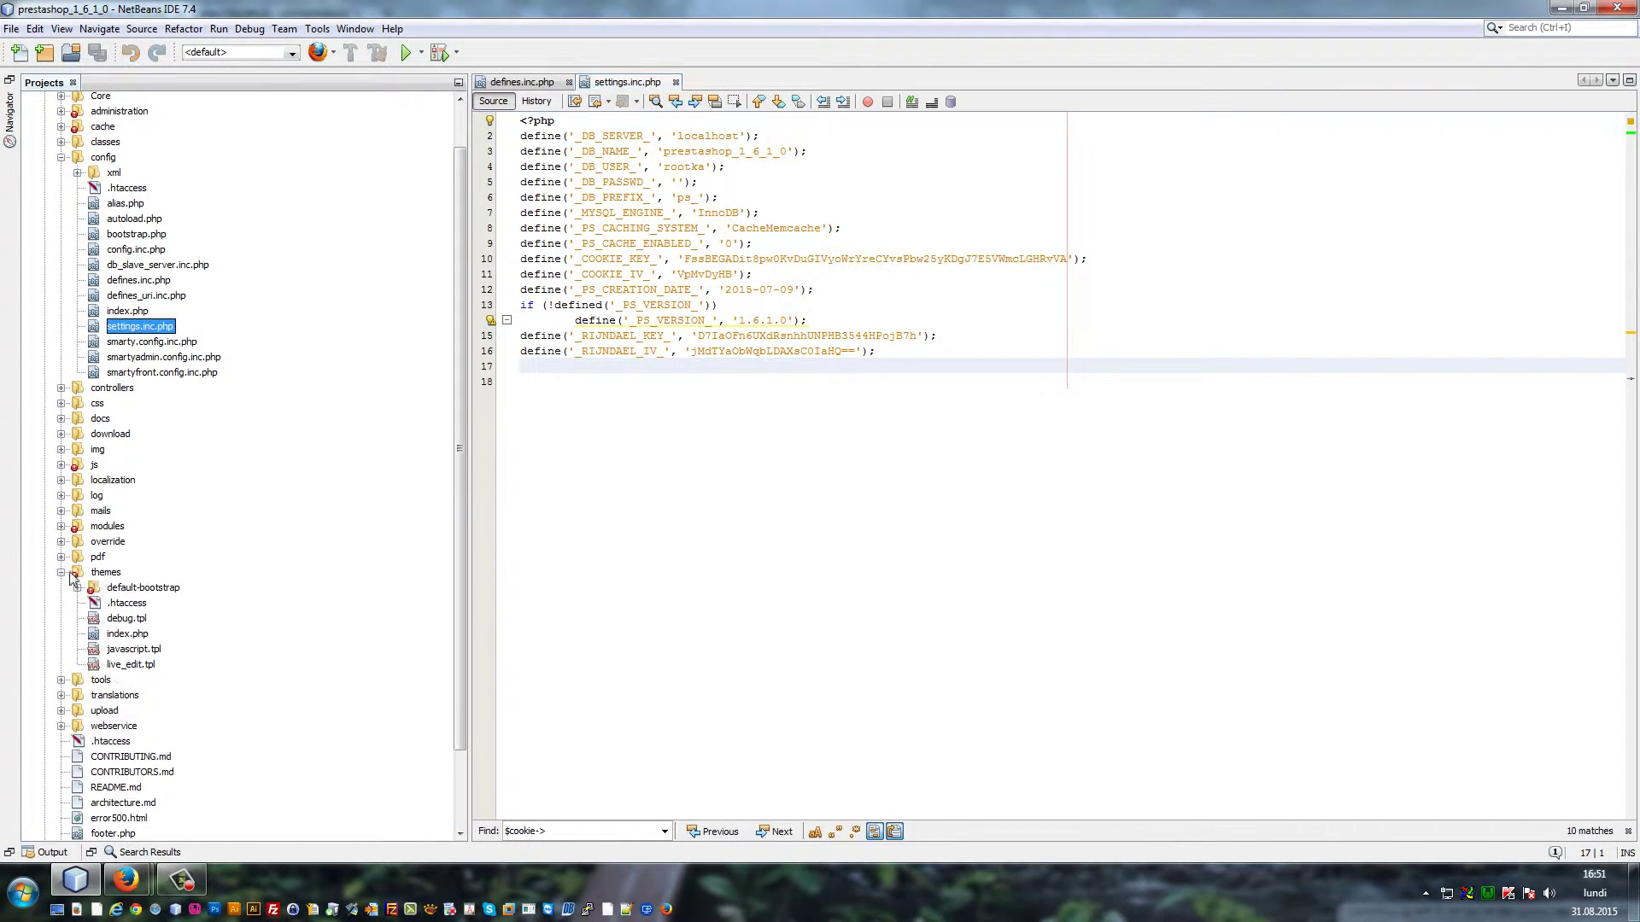
scroll(94, 581, down, 1)
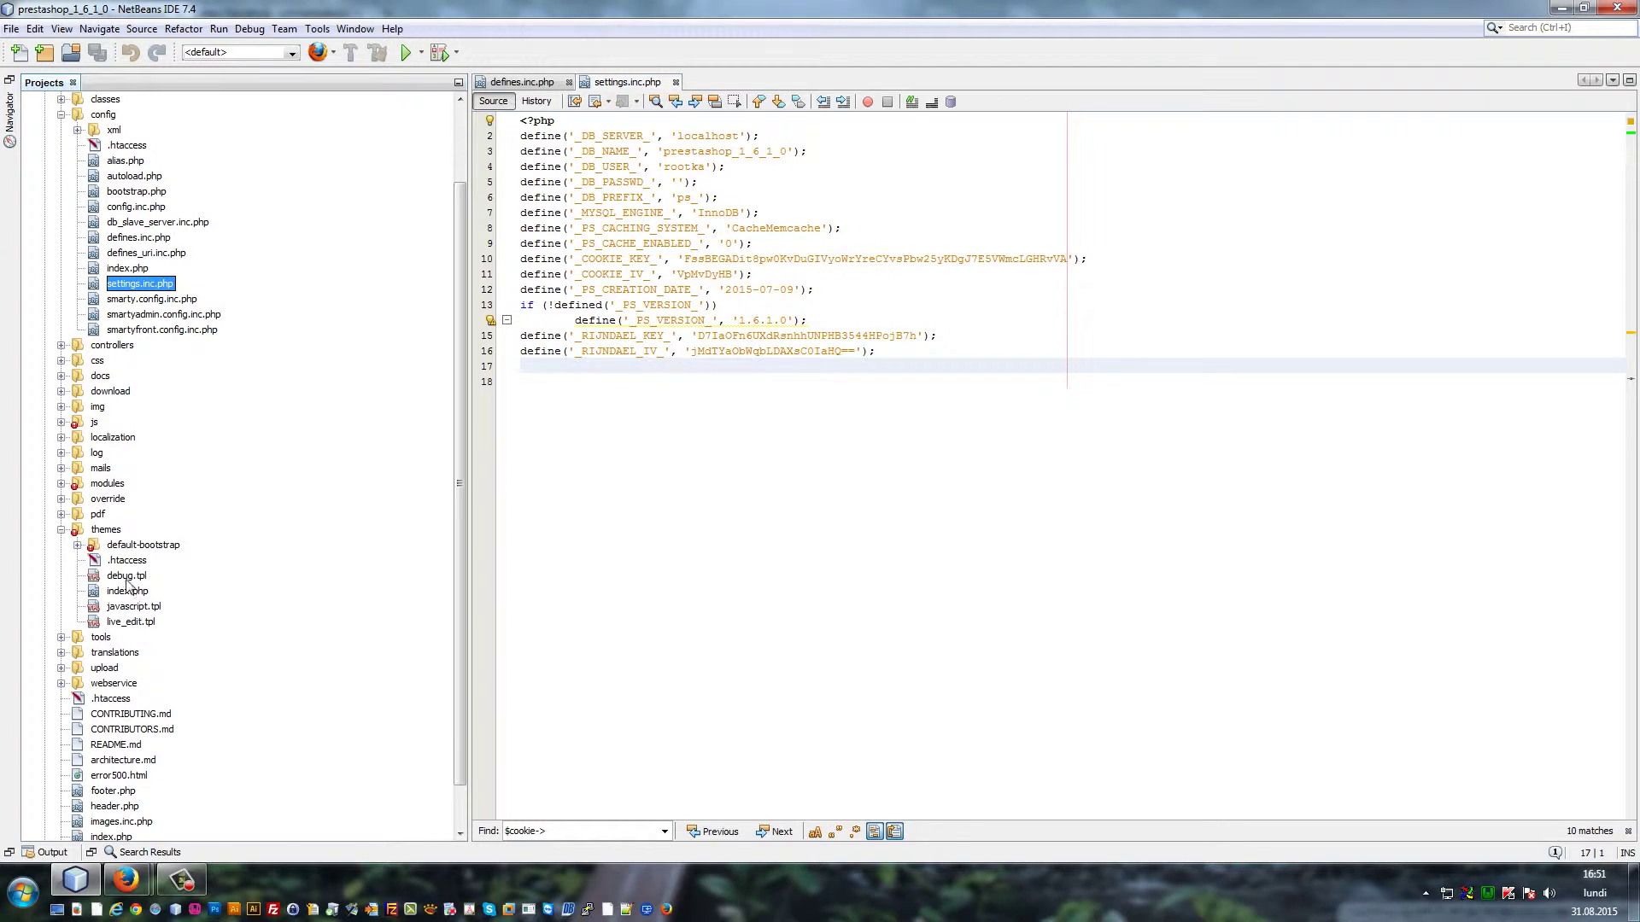
click(75, 549)
scroll(86, 444, up, 1)
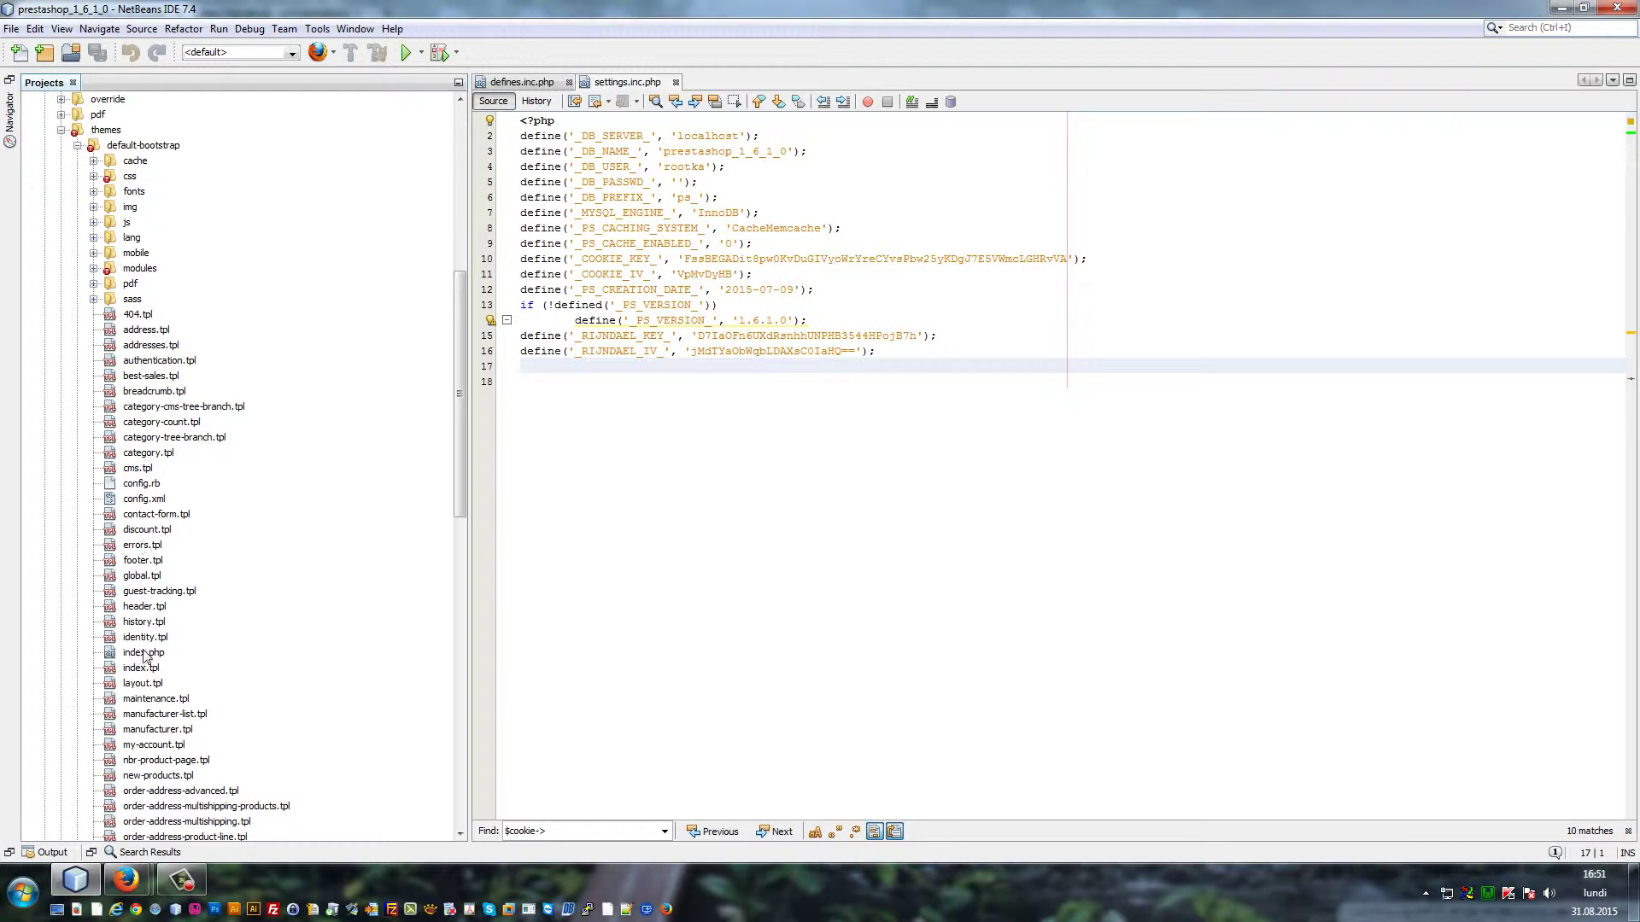
double_click(144, 607)
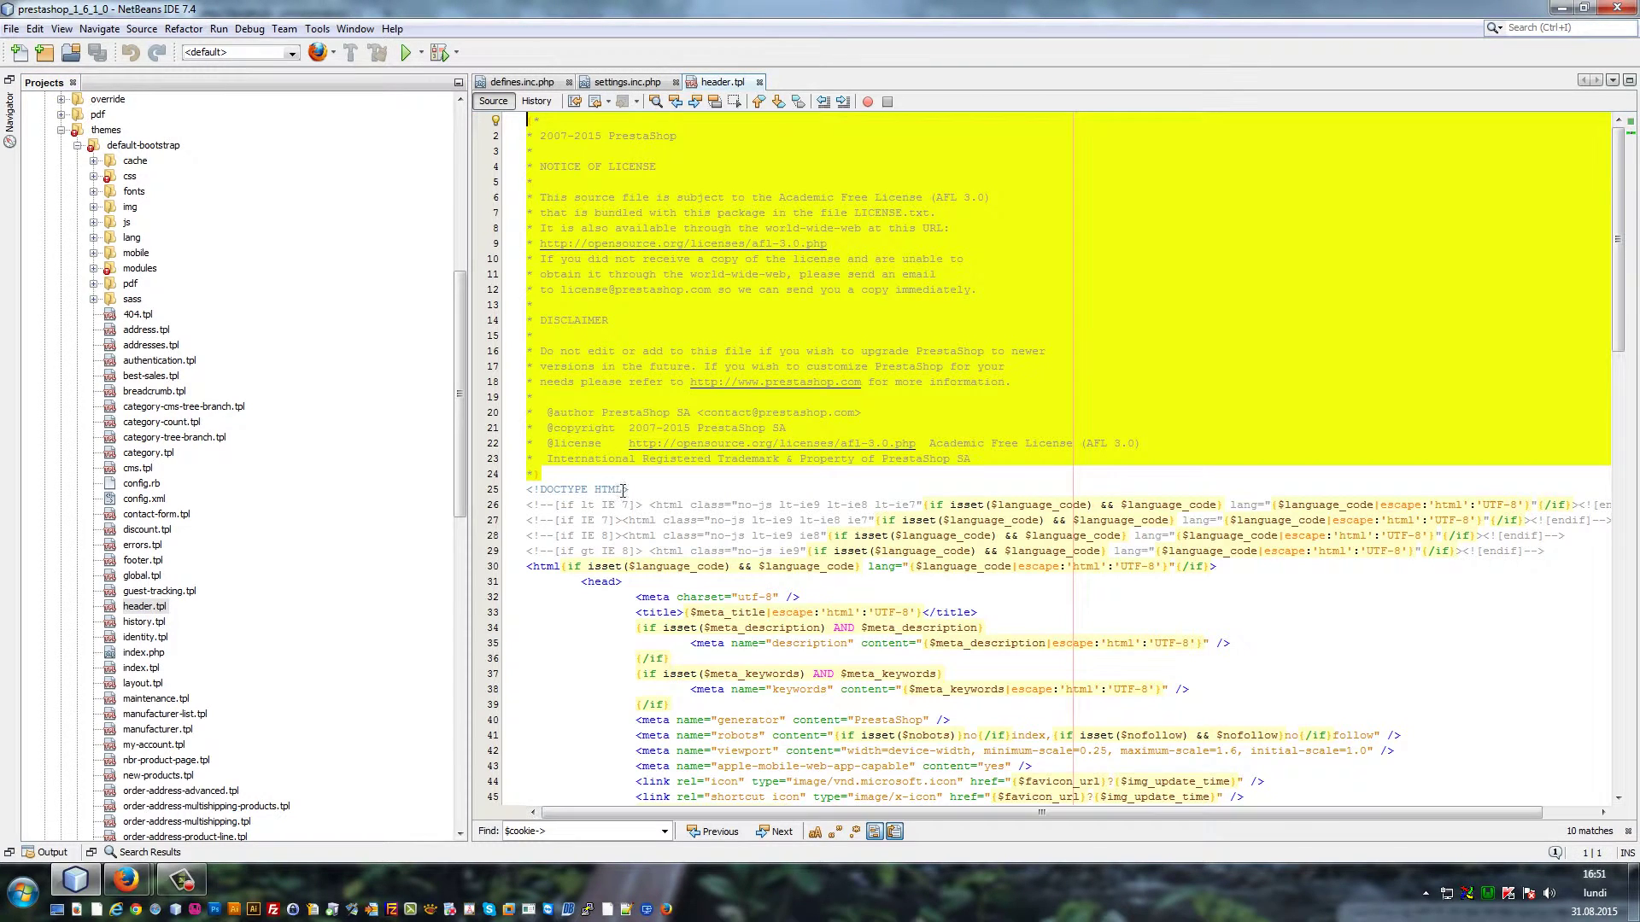
Insert a new line 111 containing the broken {$_test tag and save header.tpl
scroll(655, 494, down, 3)
scroll(654, 494, down, 20)
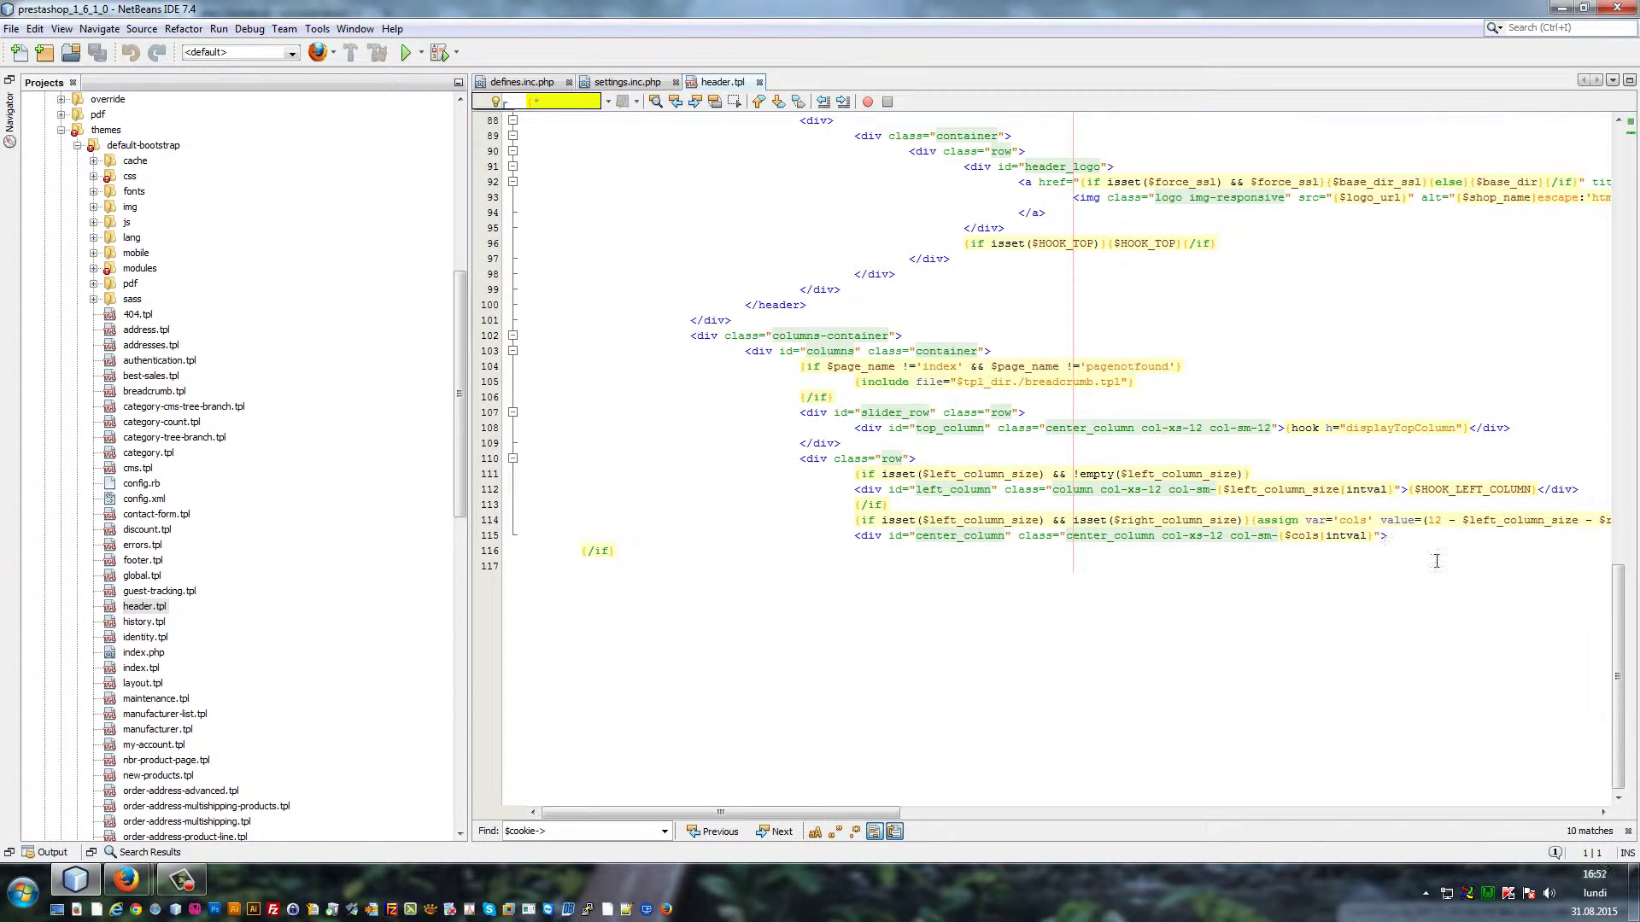
click(942, 464)
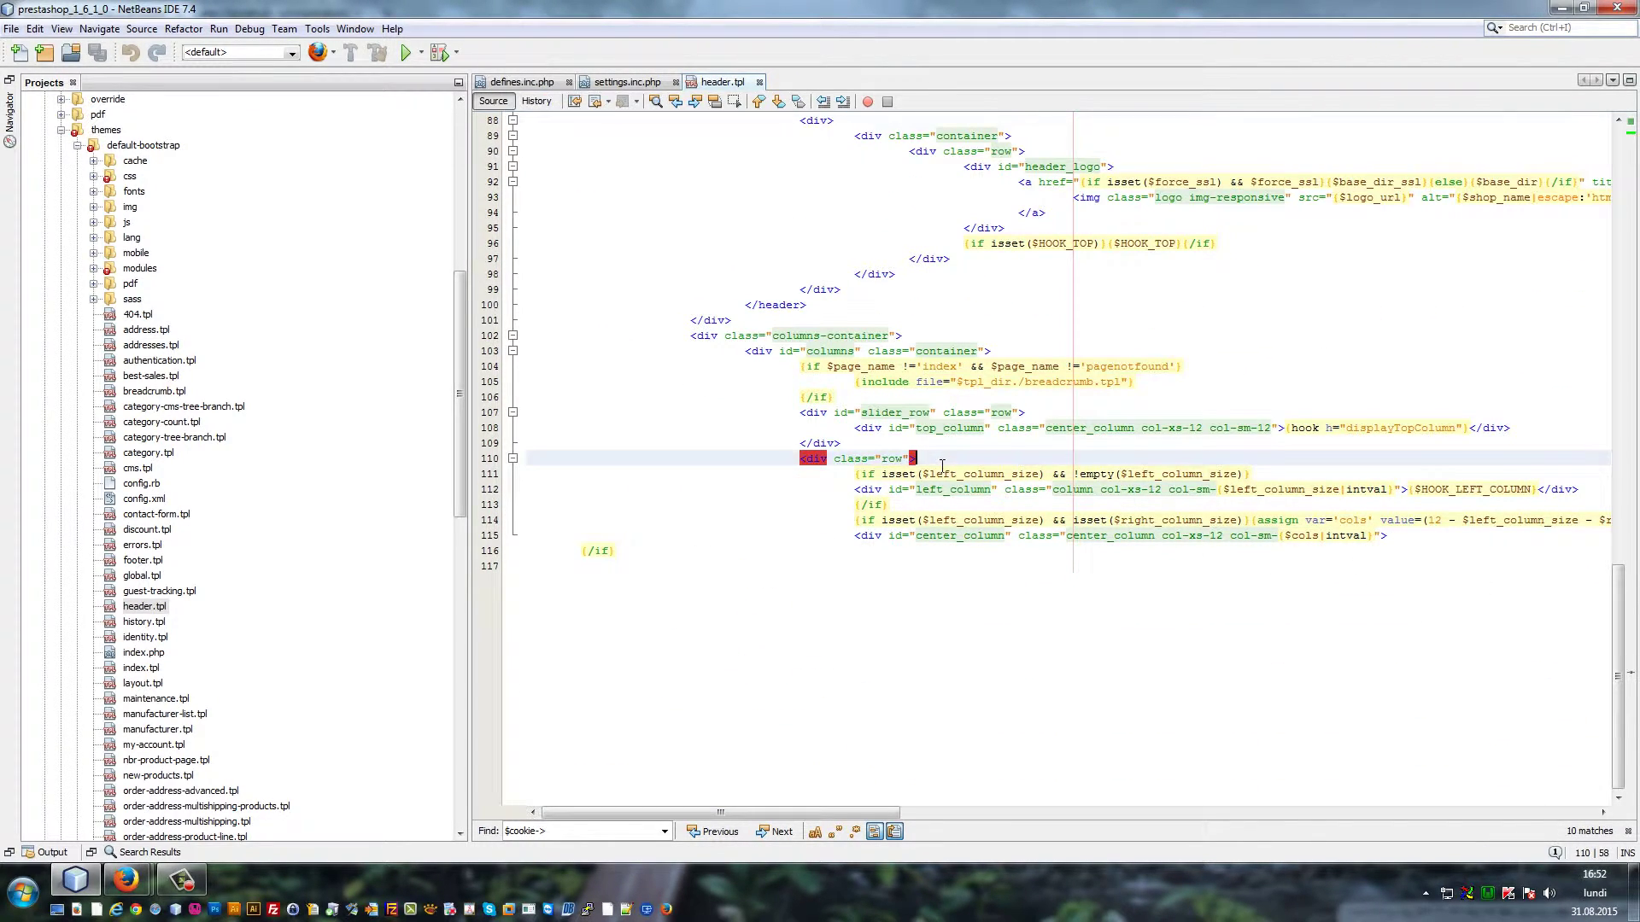
key(Return)
text({*)
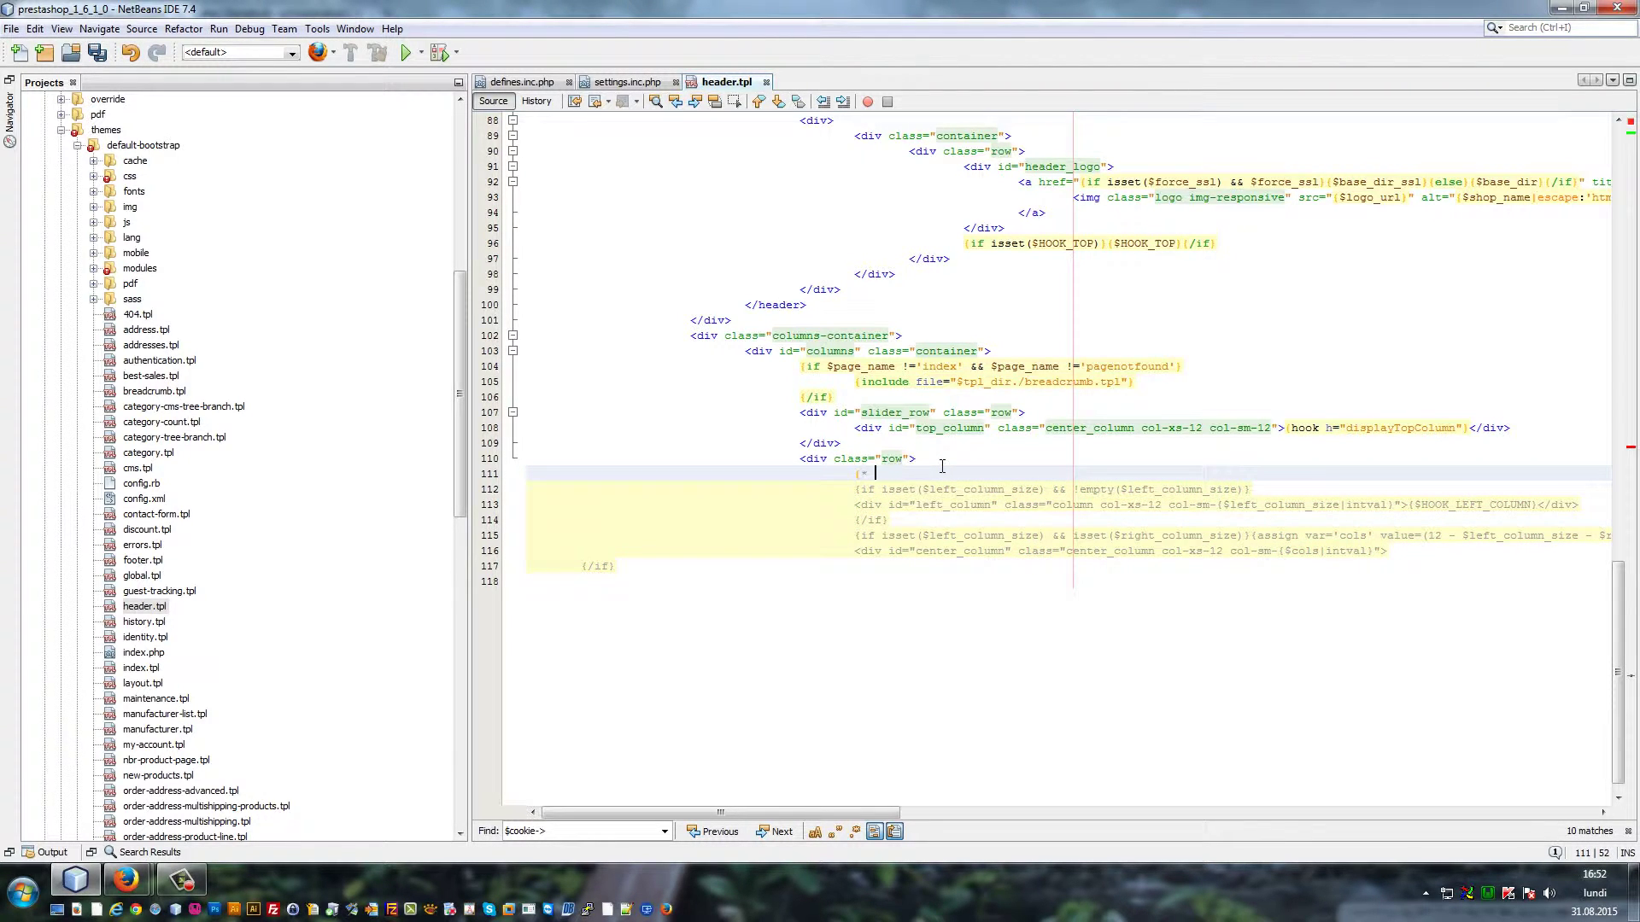
text( }ASasdS)
key(BackSpace)
key(BackSpace)
key(BackSpace)
key(BackSpace)
key(BackSpace)
key(BackSpace)
key(BackSpace)
key(BackSpace)
key(BackSpace)
text($ )
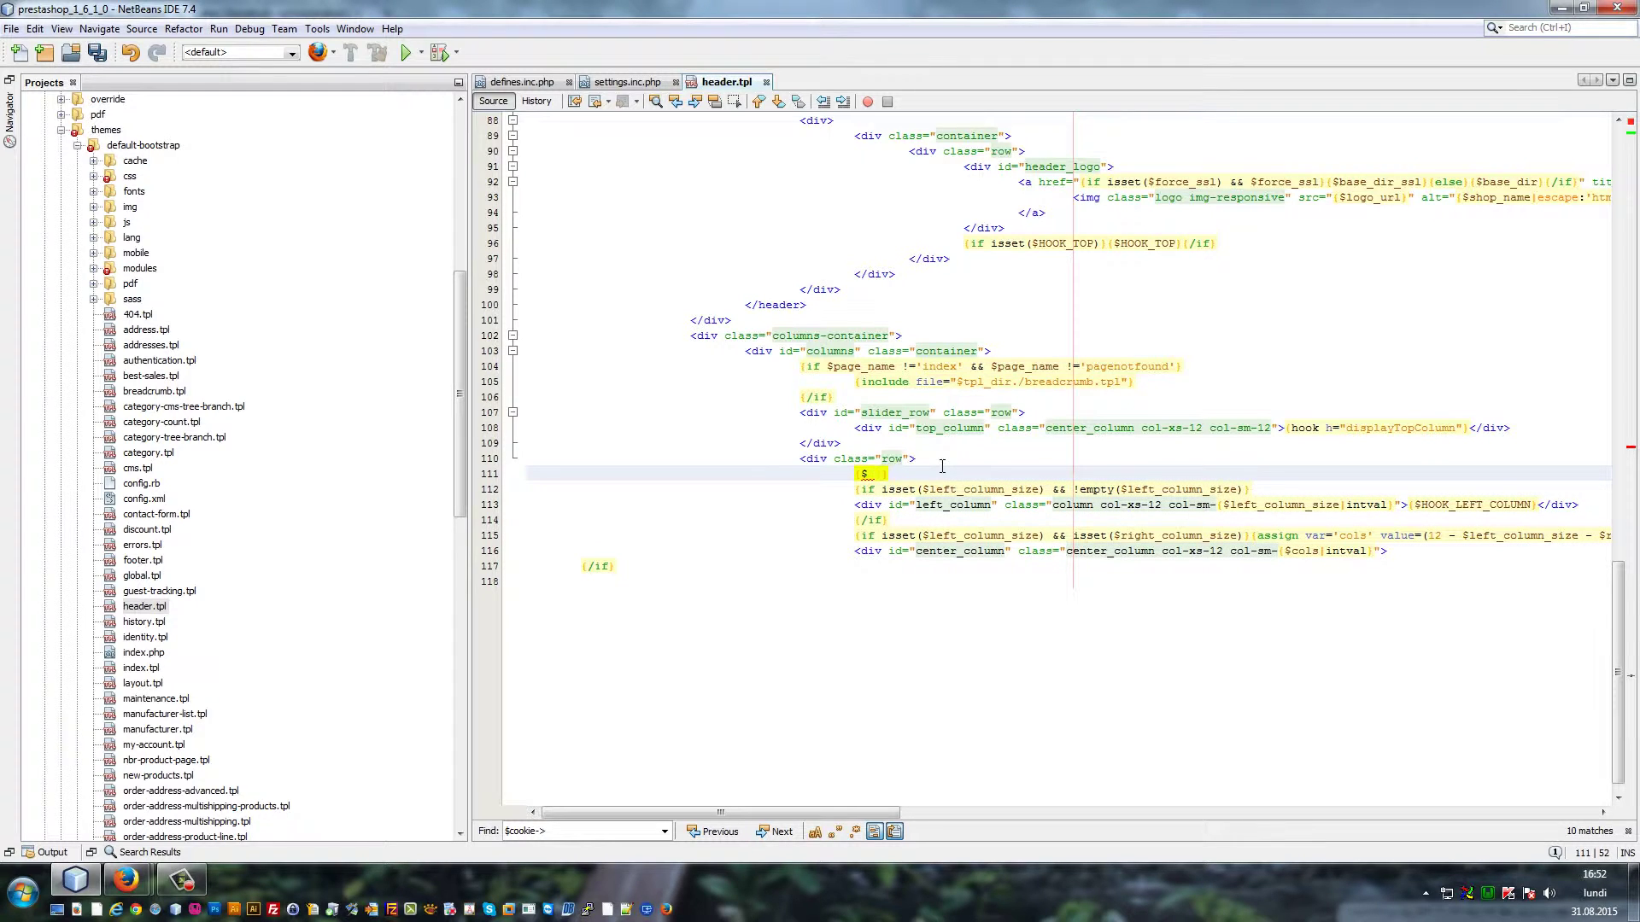
text(_adfas)
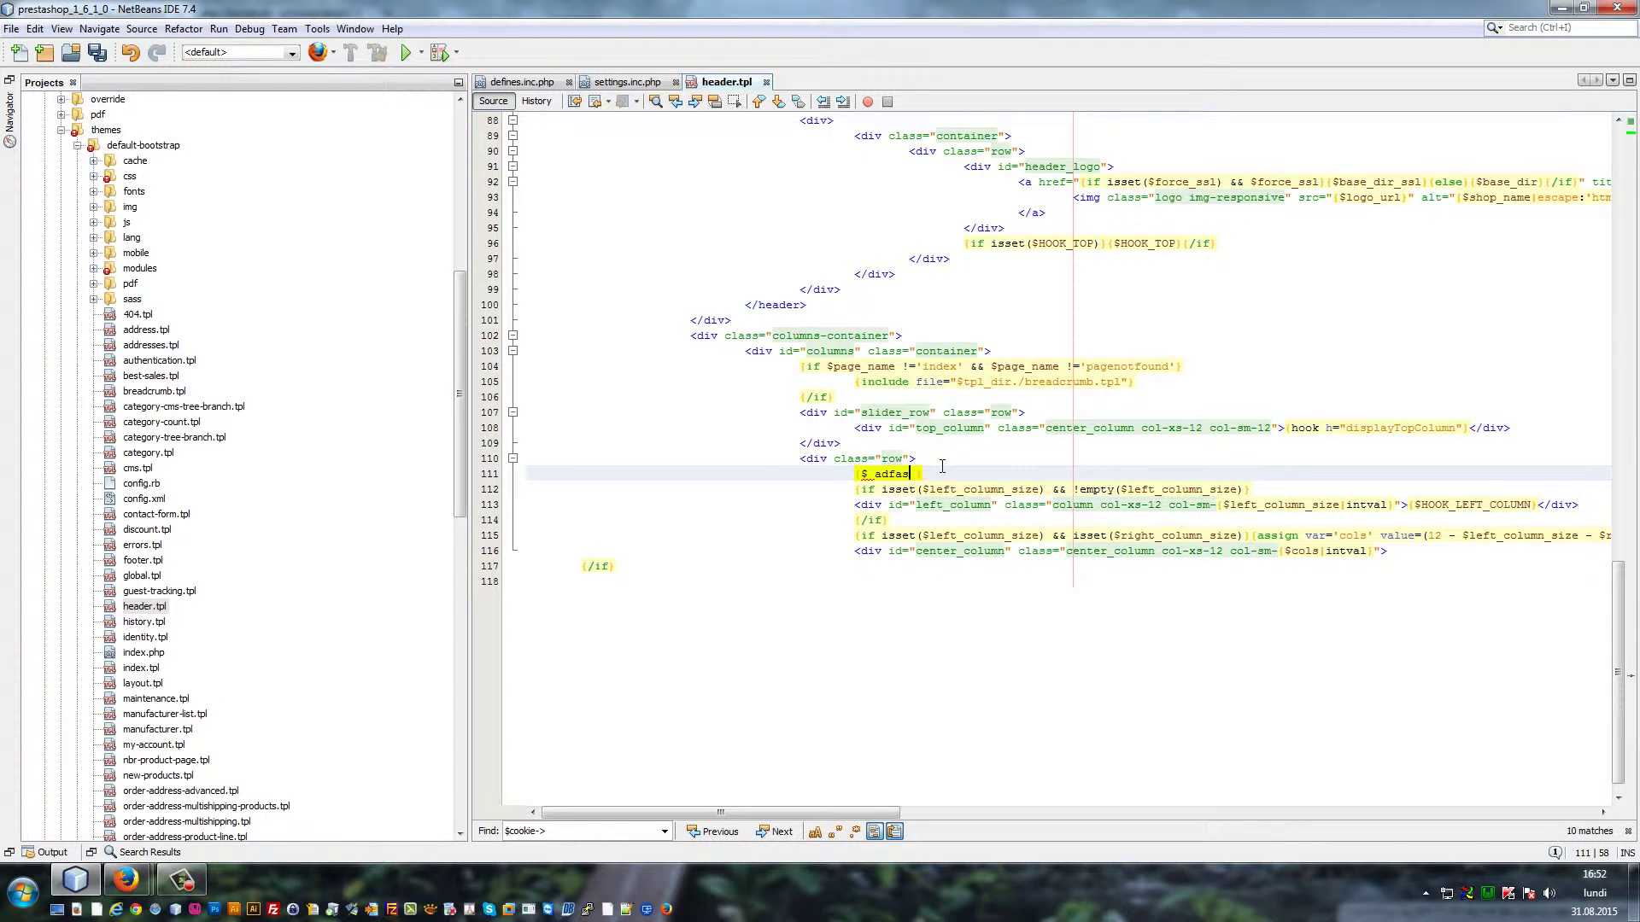
key(BackSpace)
key(BackSpace)
key(BackSpace)
key(BackSpace)
key(BackSpace)
text(test)
key(ctrl+s)
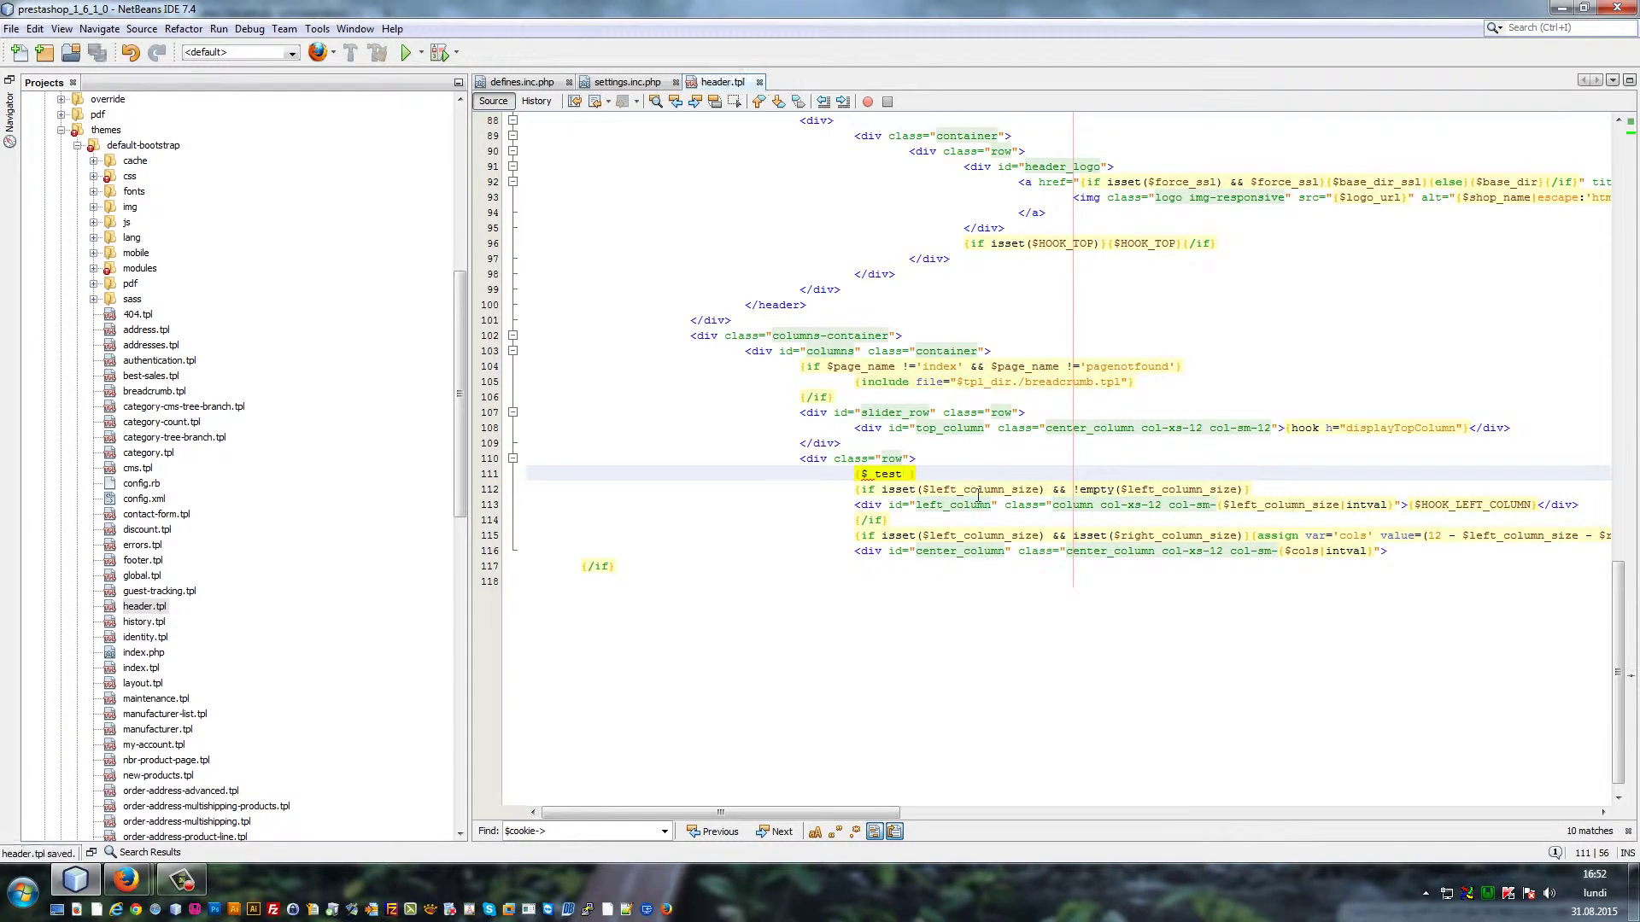
Reload the shop in Firefox, highlight the database access-denied error, then return to header.tpl
mouse_move(126, 879)
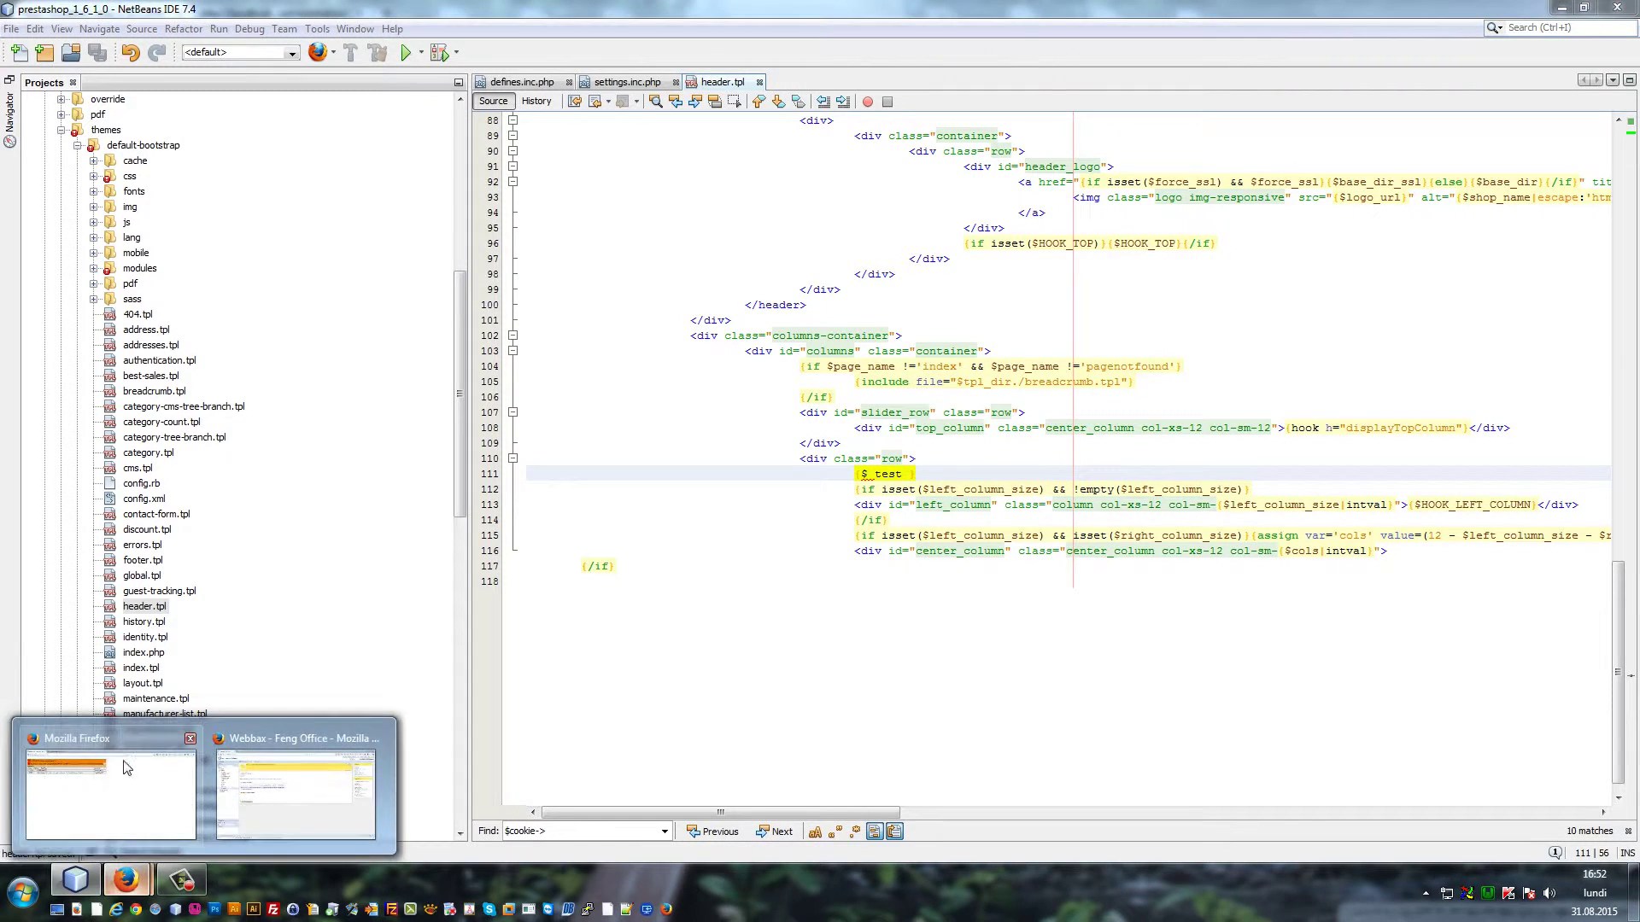
click(125, 767)
key(F5)
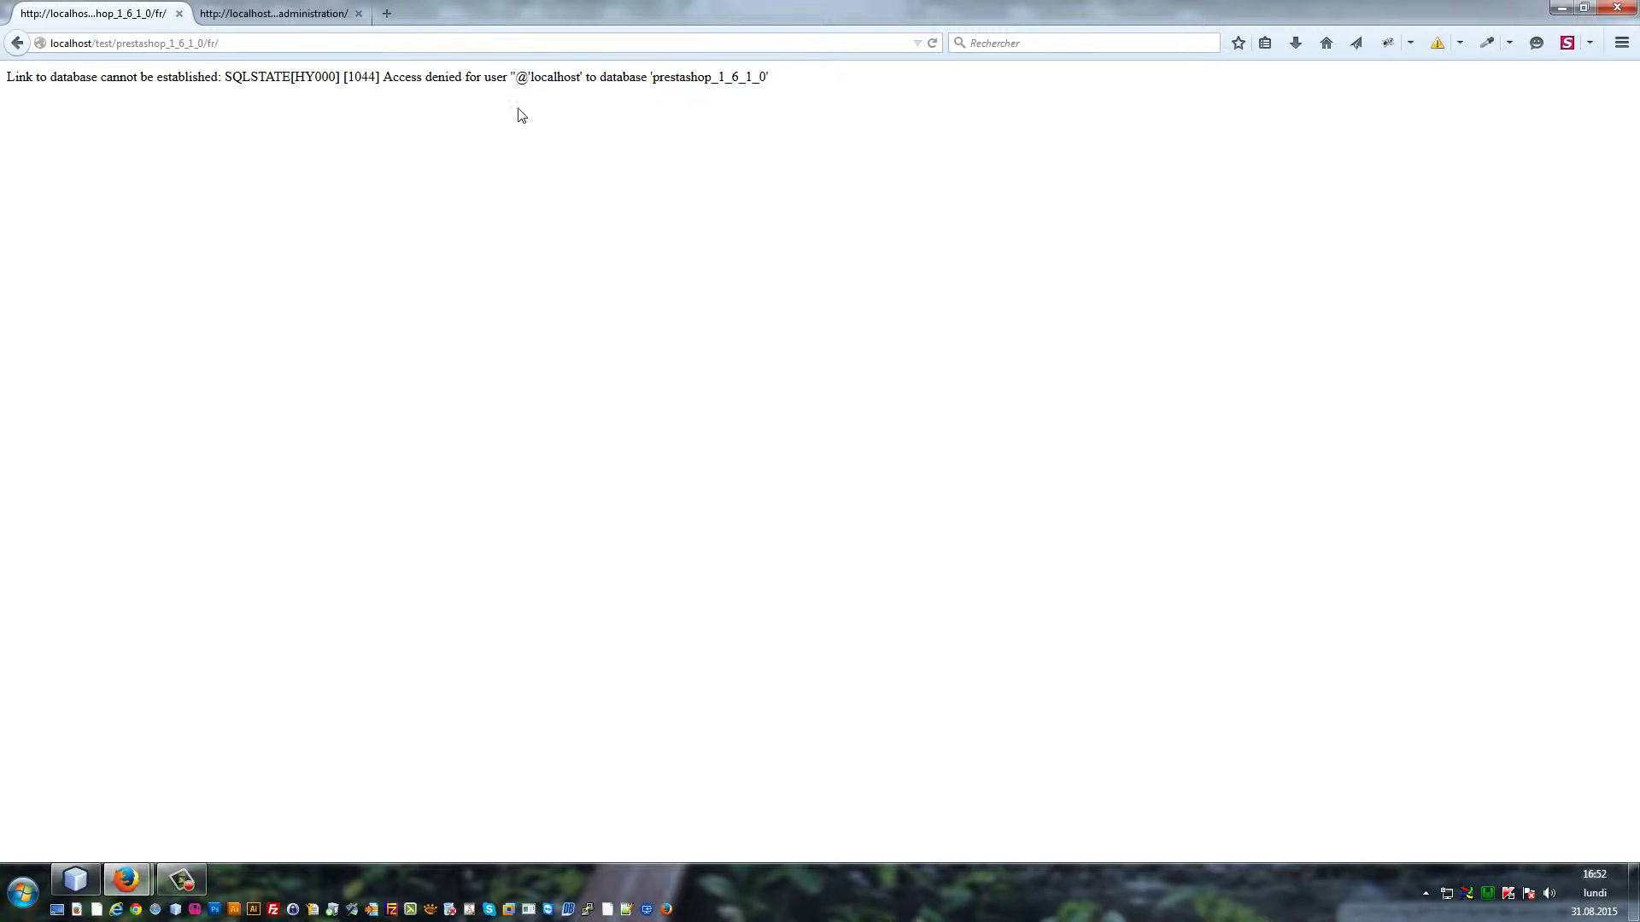
drag(34, 85, 399, 86)
click(179, 88)
click(399, 85)
click(75, 879)
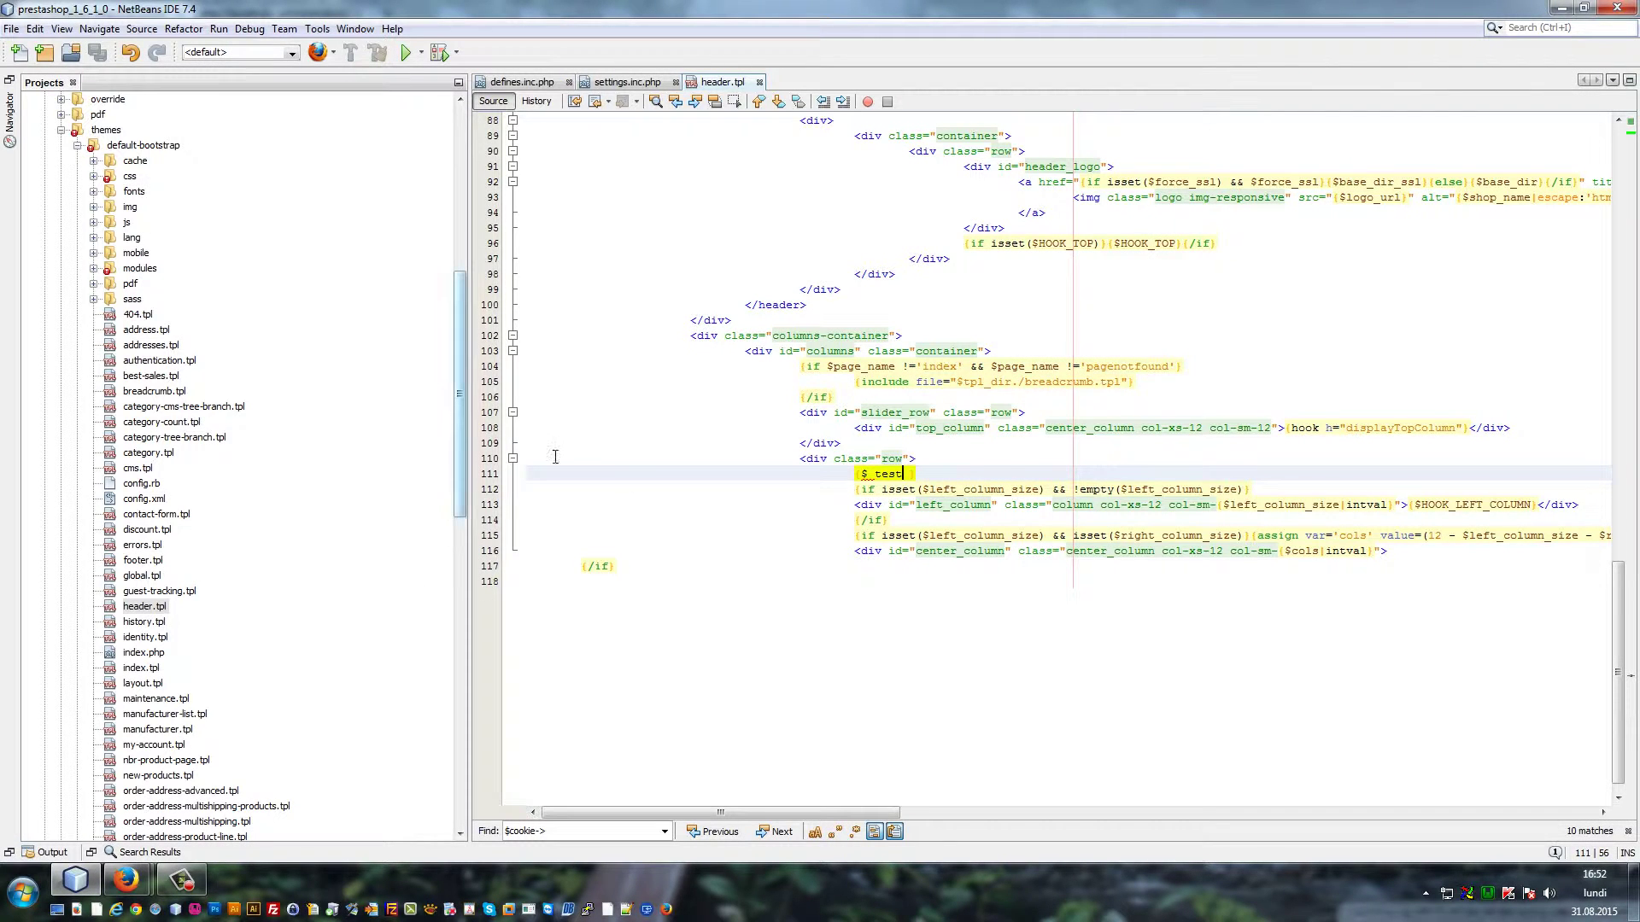
Switch to settings.inc.php and recheck the shop's access-denied error page in Firefox
click(623, 83)
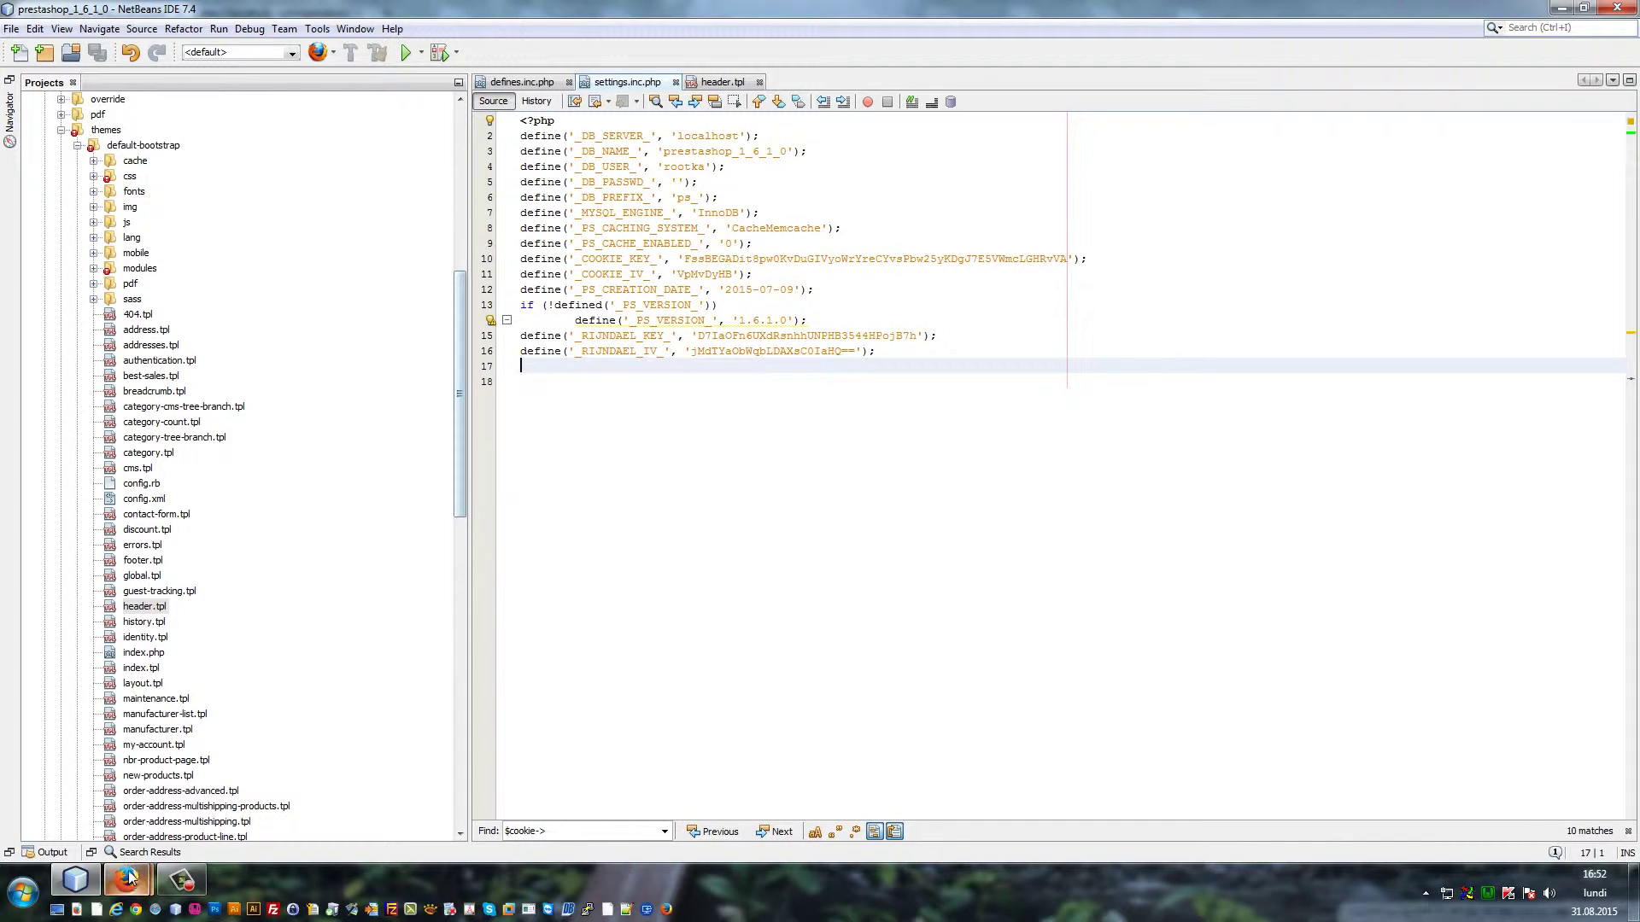
mouse_move(125, 879)
click(122, 816)
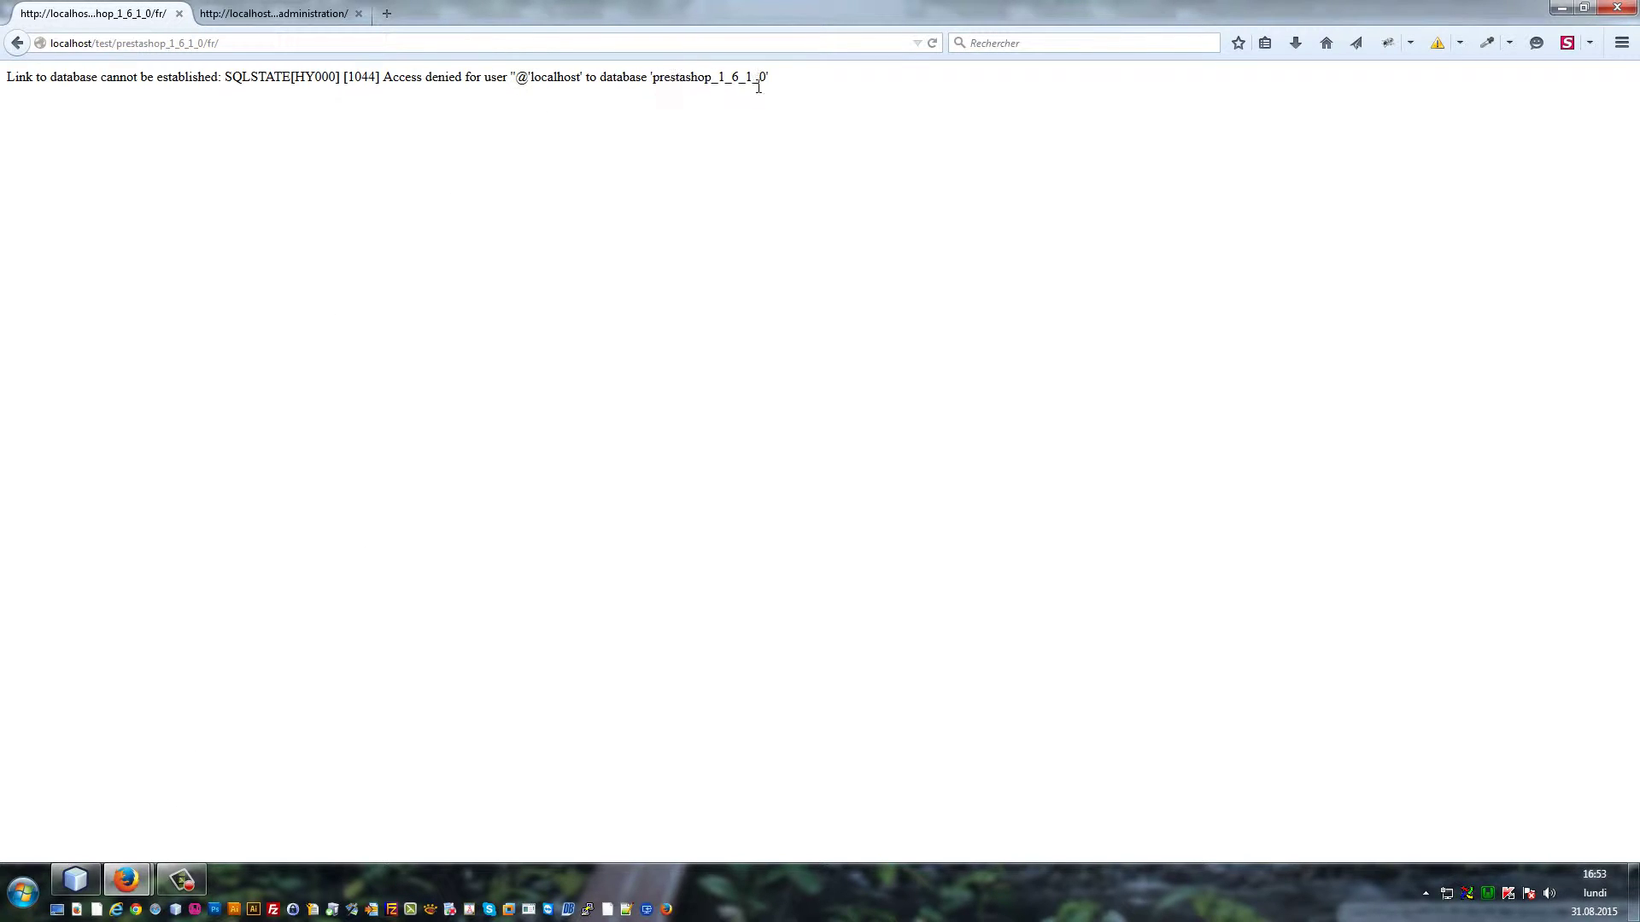
click(76, 879)
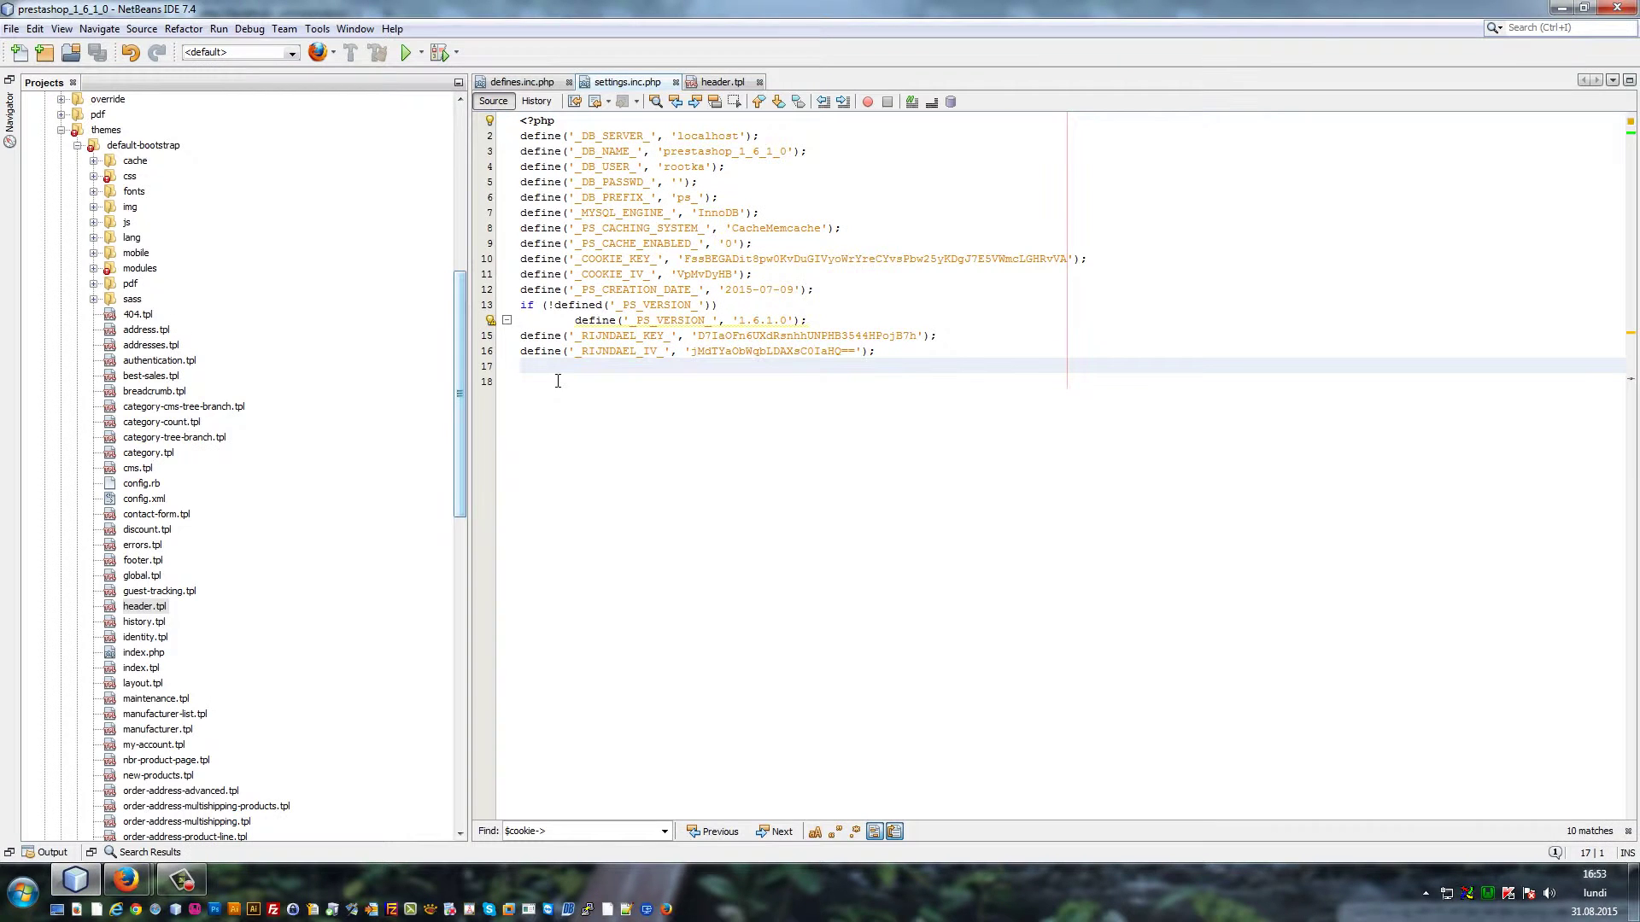
Review the database server, name, user and password defines, trimming _DB_USER_ back to 'root'
click(684, 167)
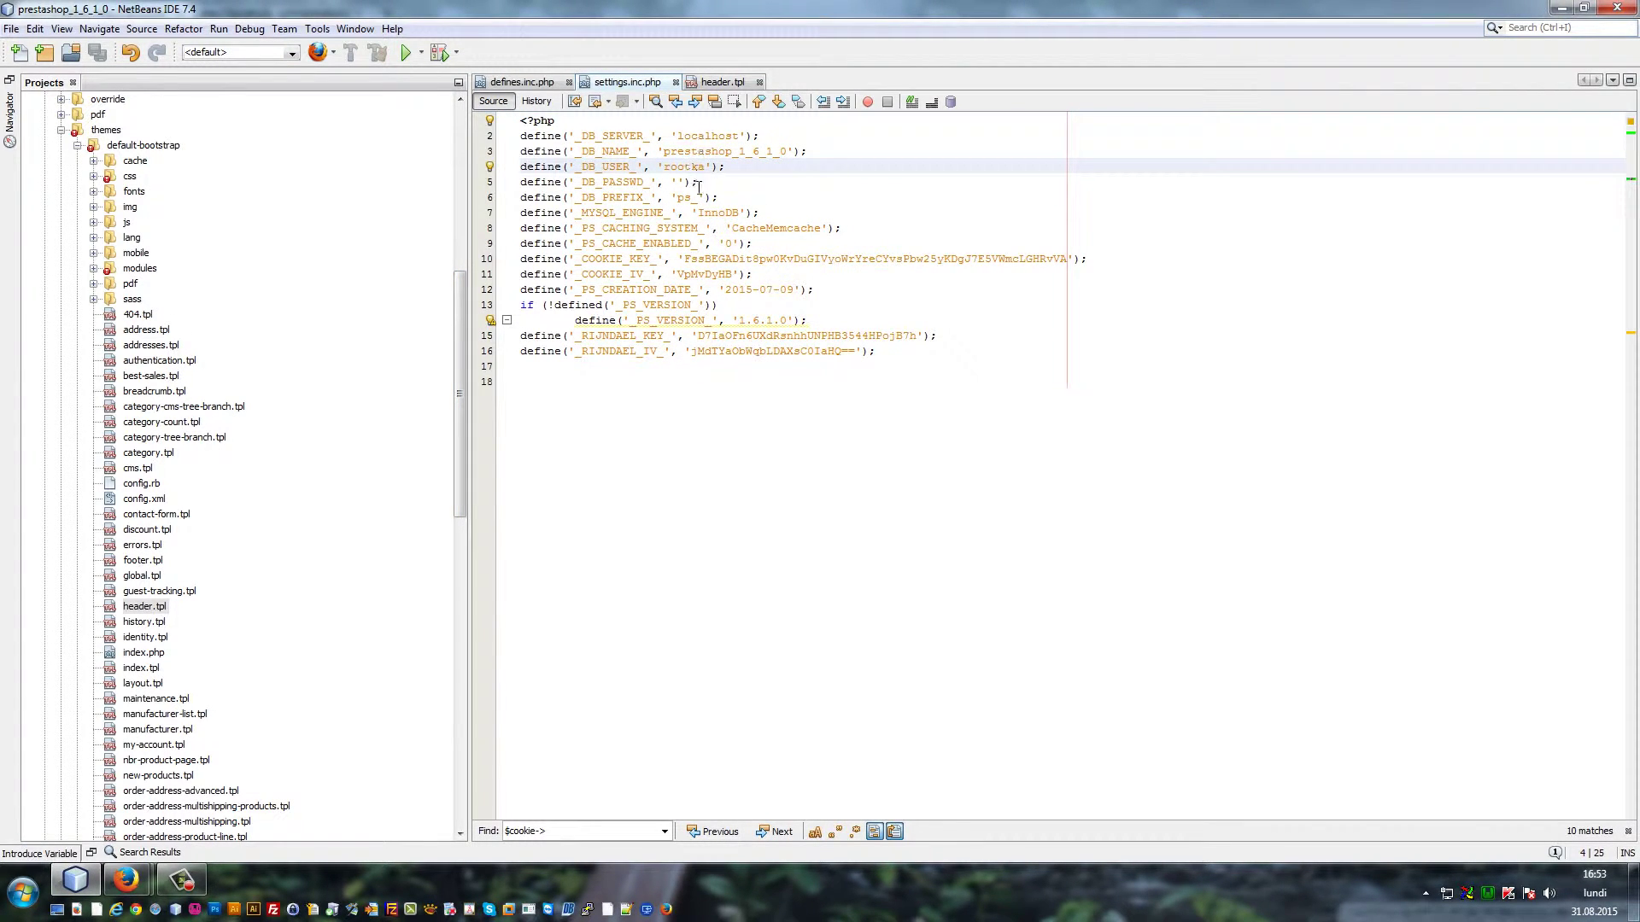
click(707, 137)
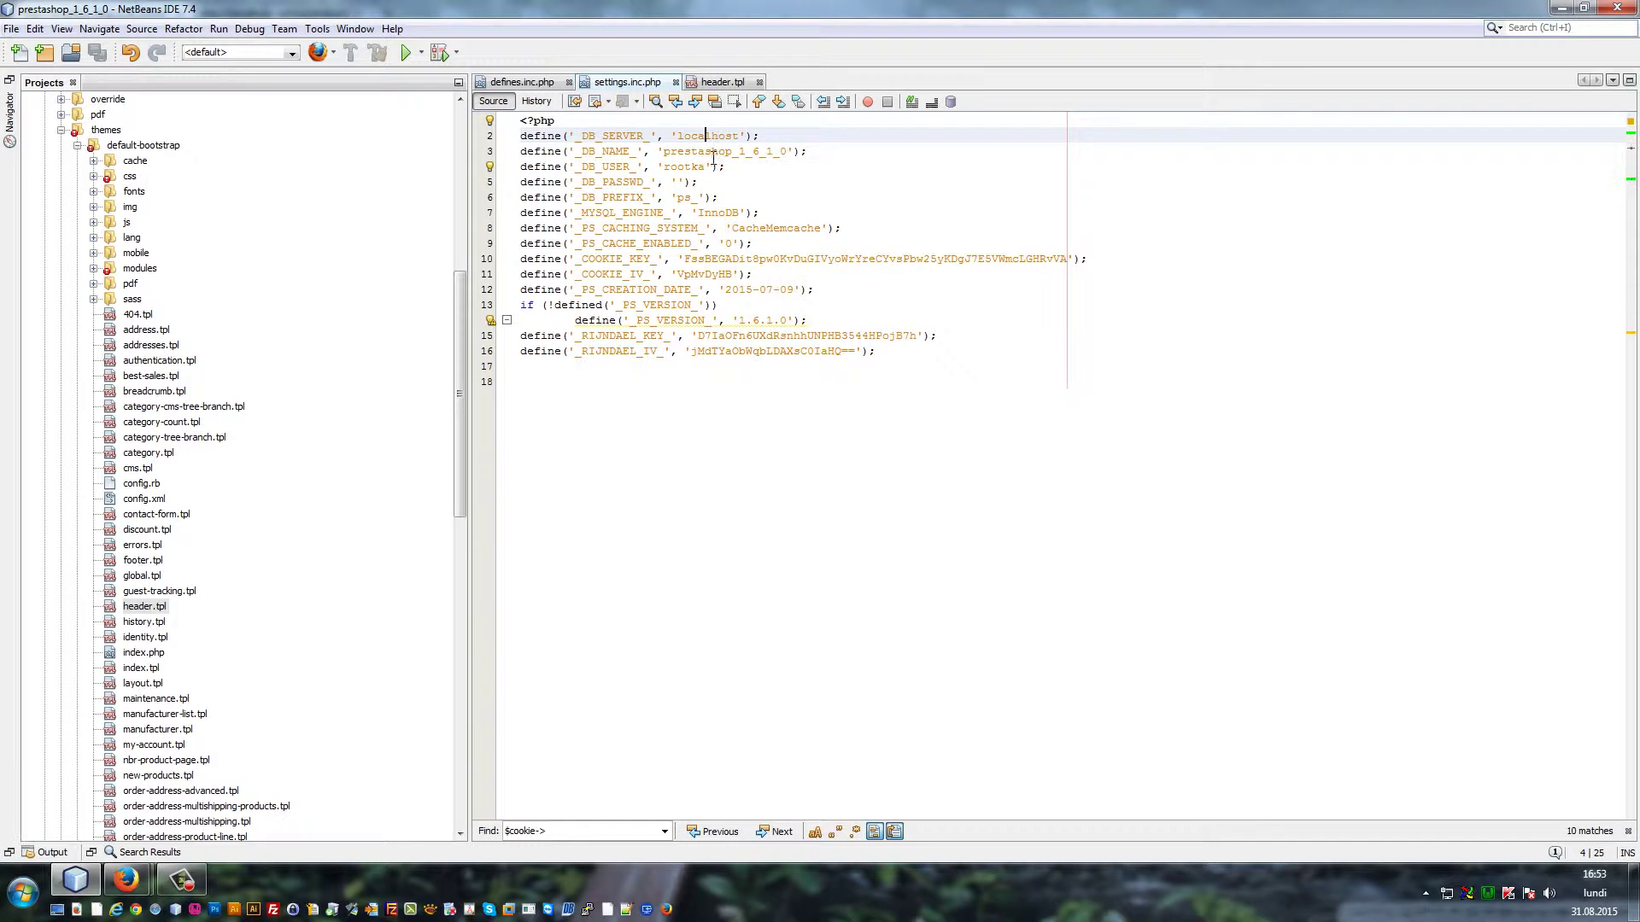
click(705, 152)
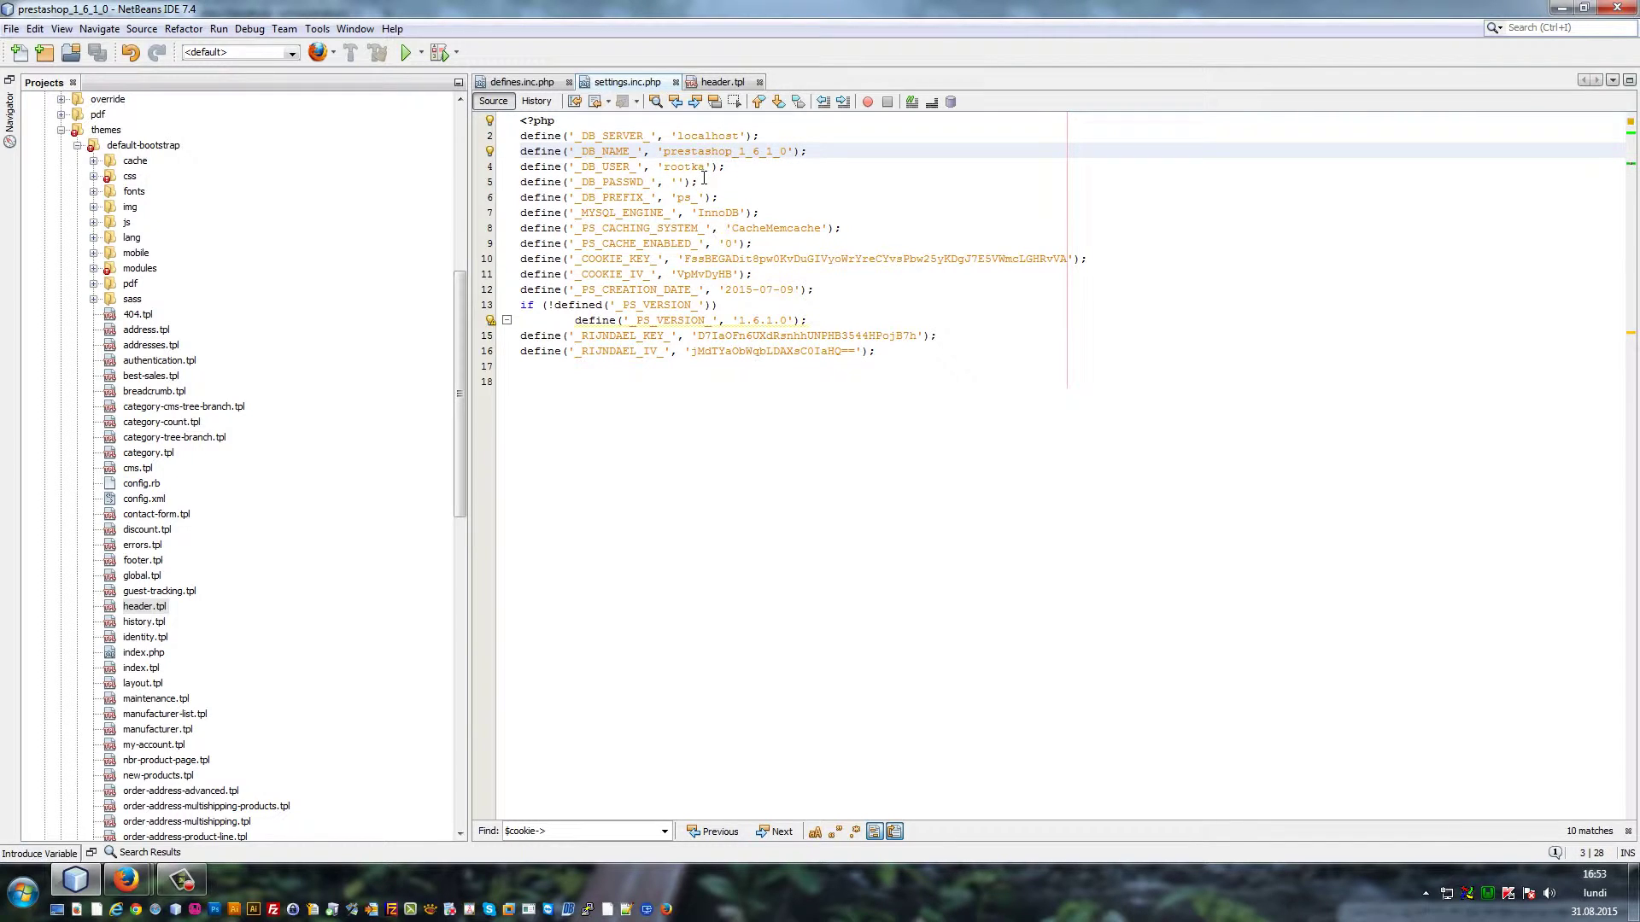
click(699, 167)
click(685, 182)
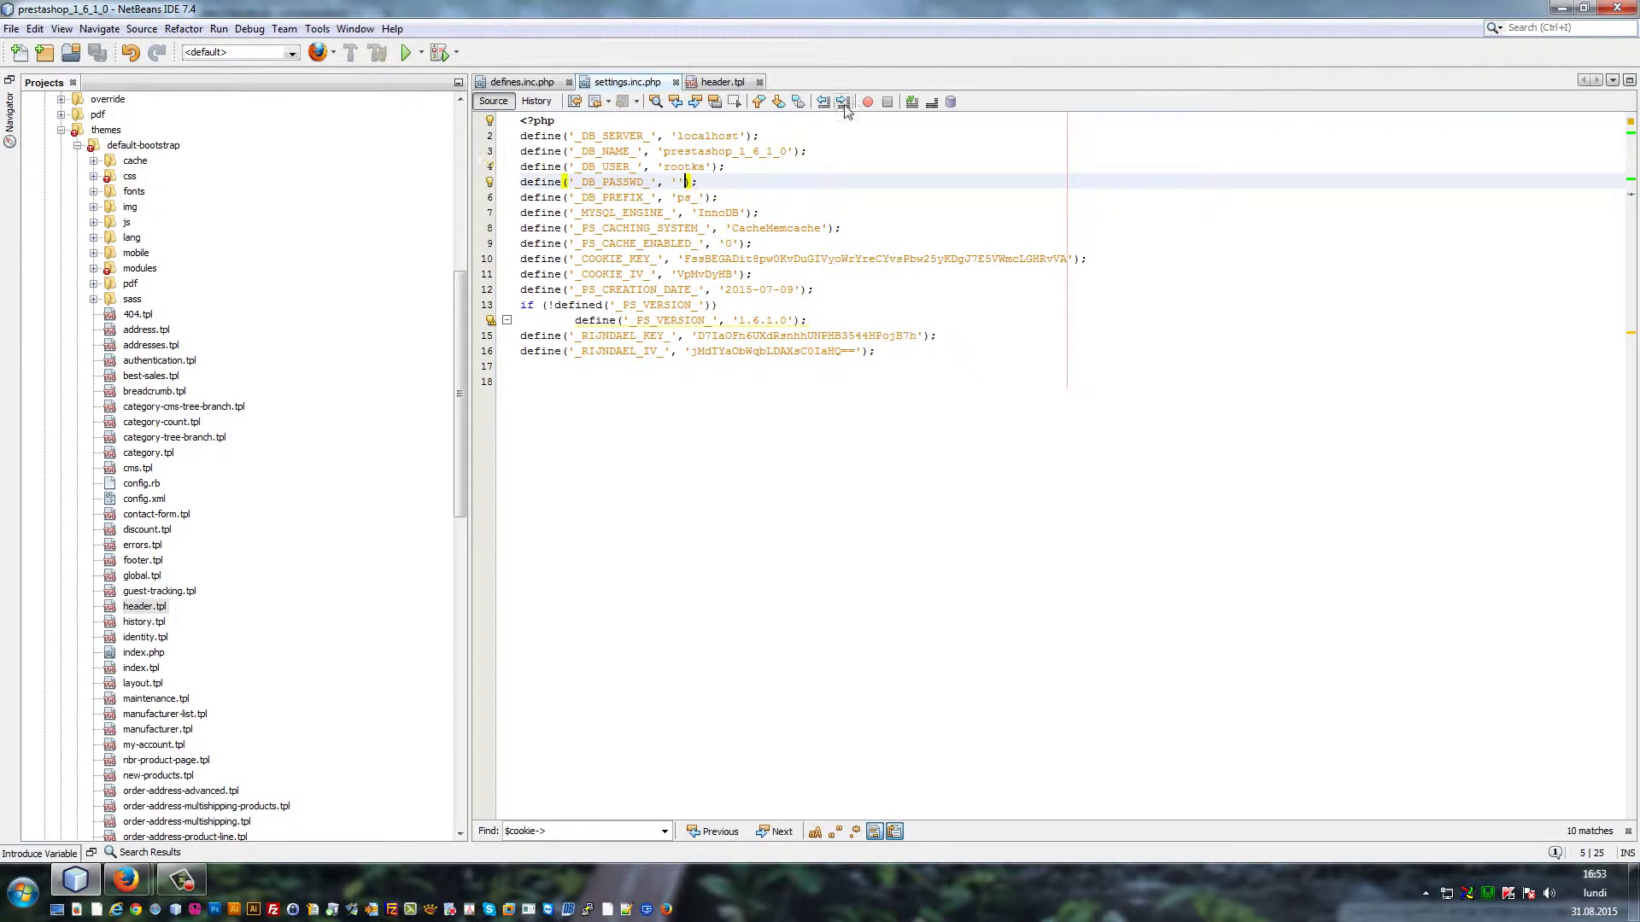
key(Up)
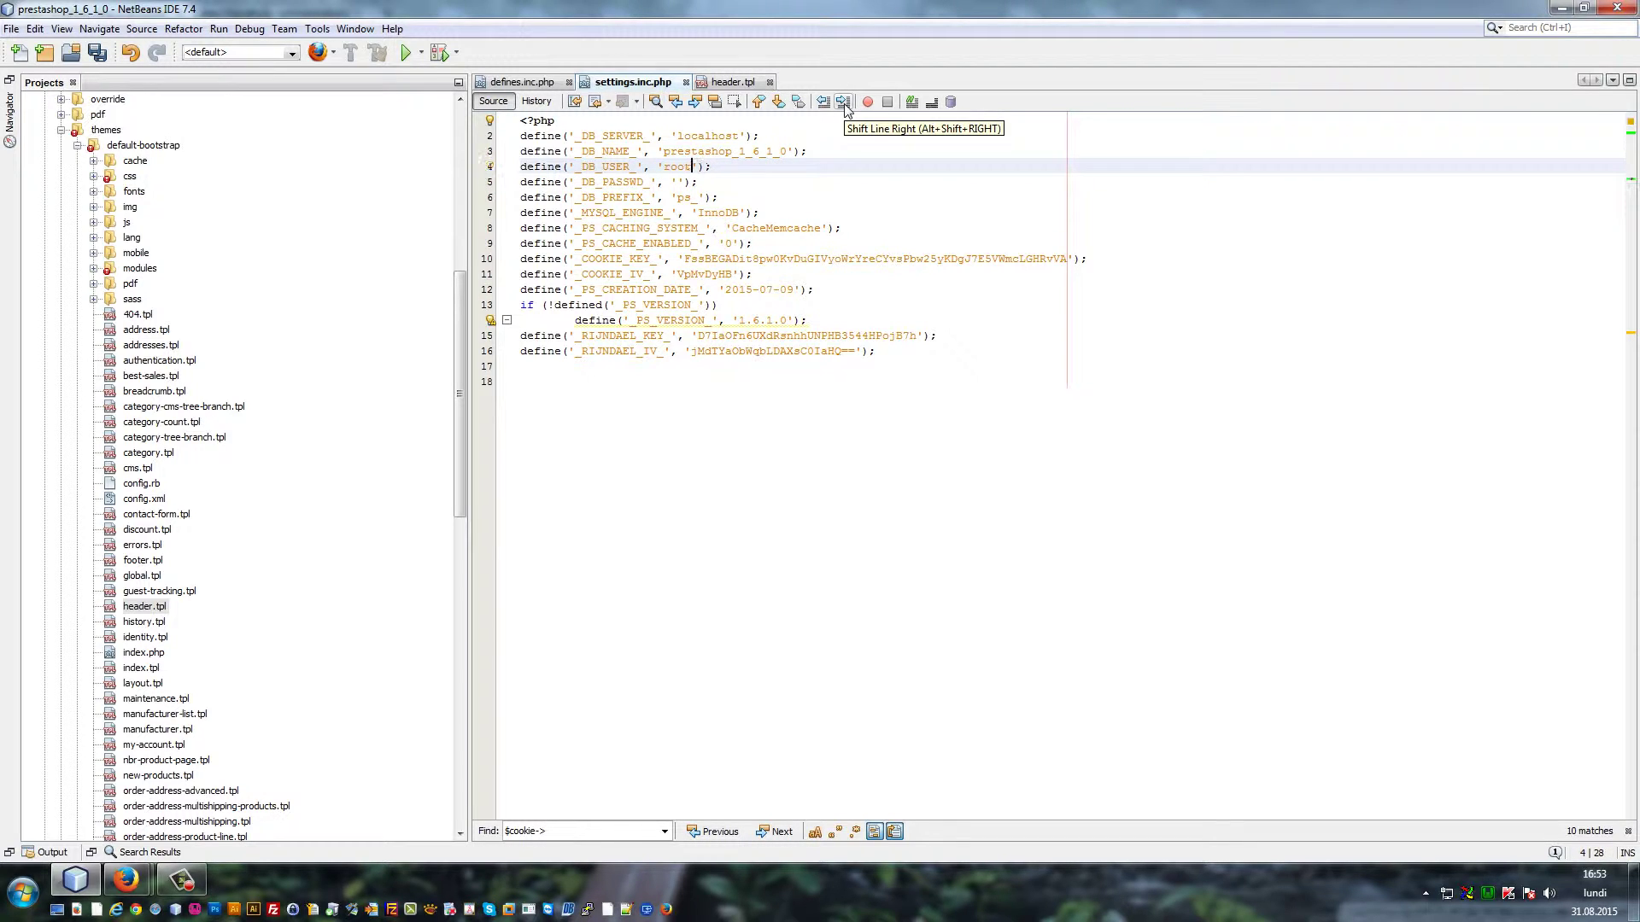
key(BackSpace)
key(BackSpace)
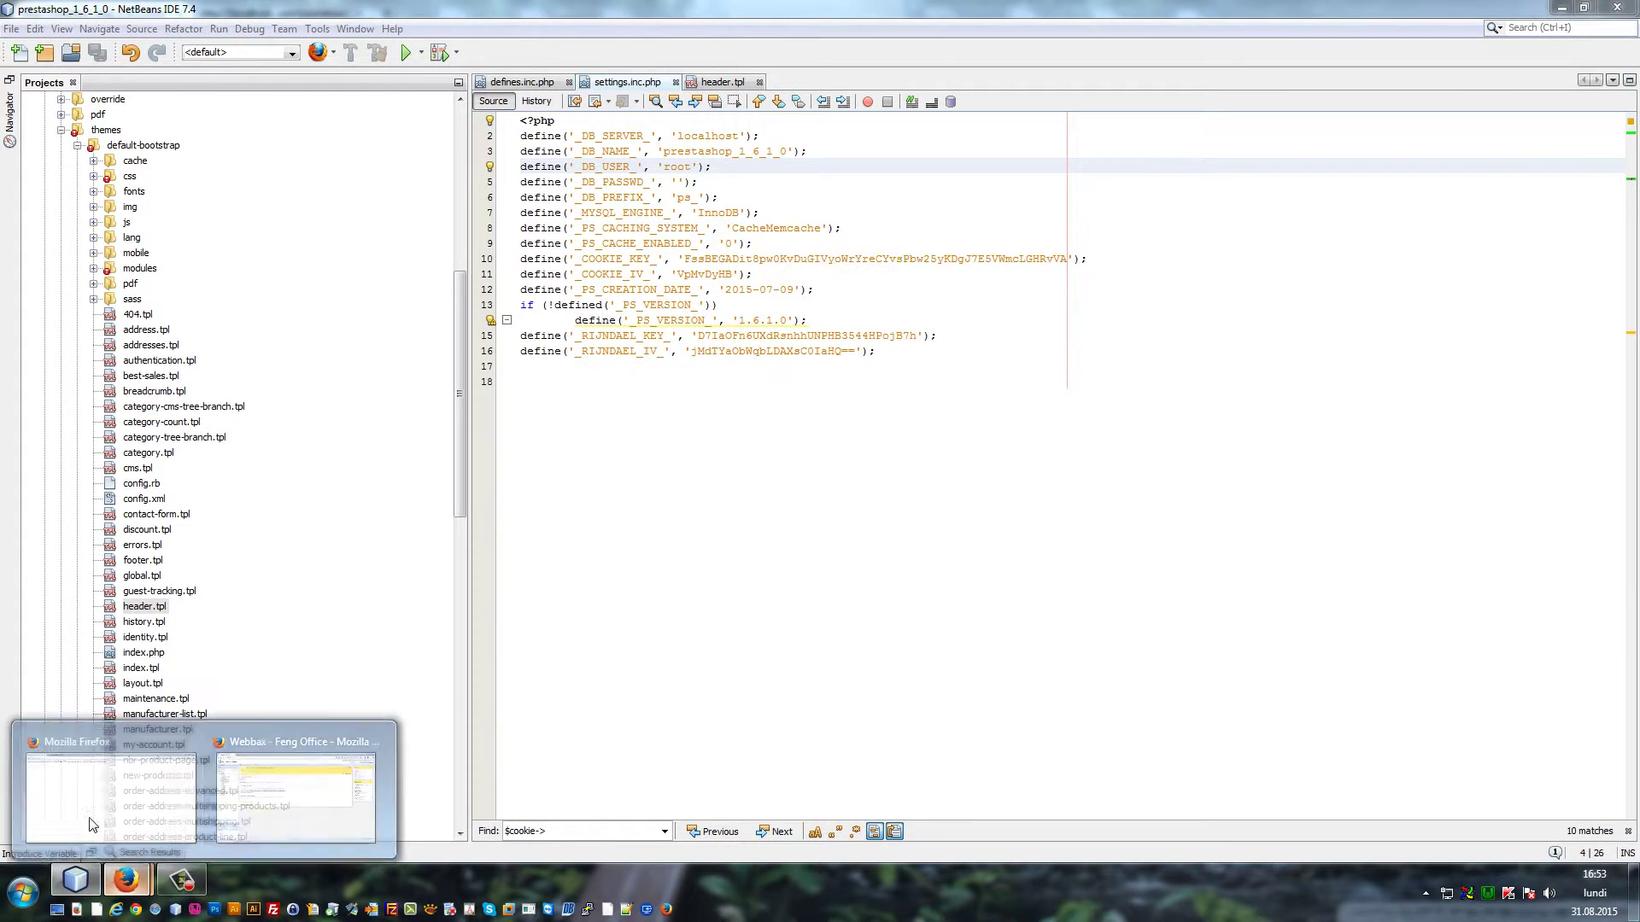
Reload the shop in Firefox and highlight the Smarty error's header.tpl line 111 path, then return to NetBeans
click(80, 803)
key(F5)
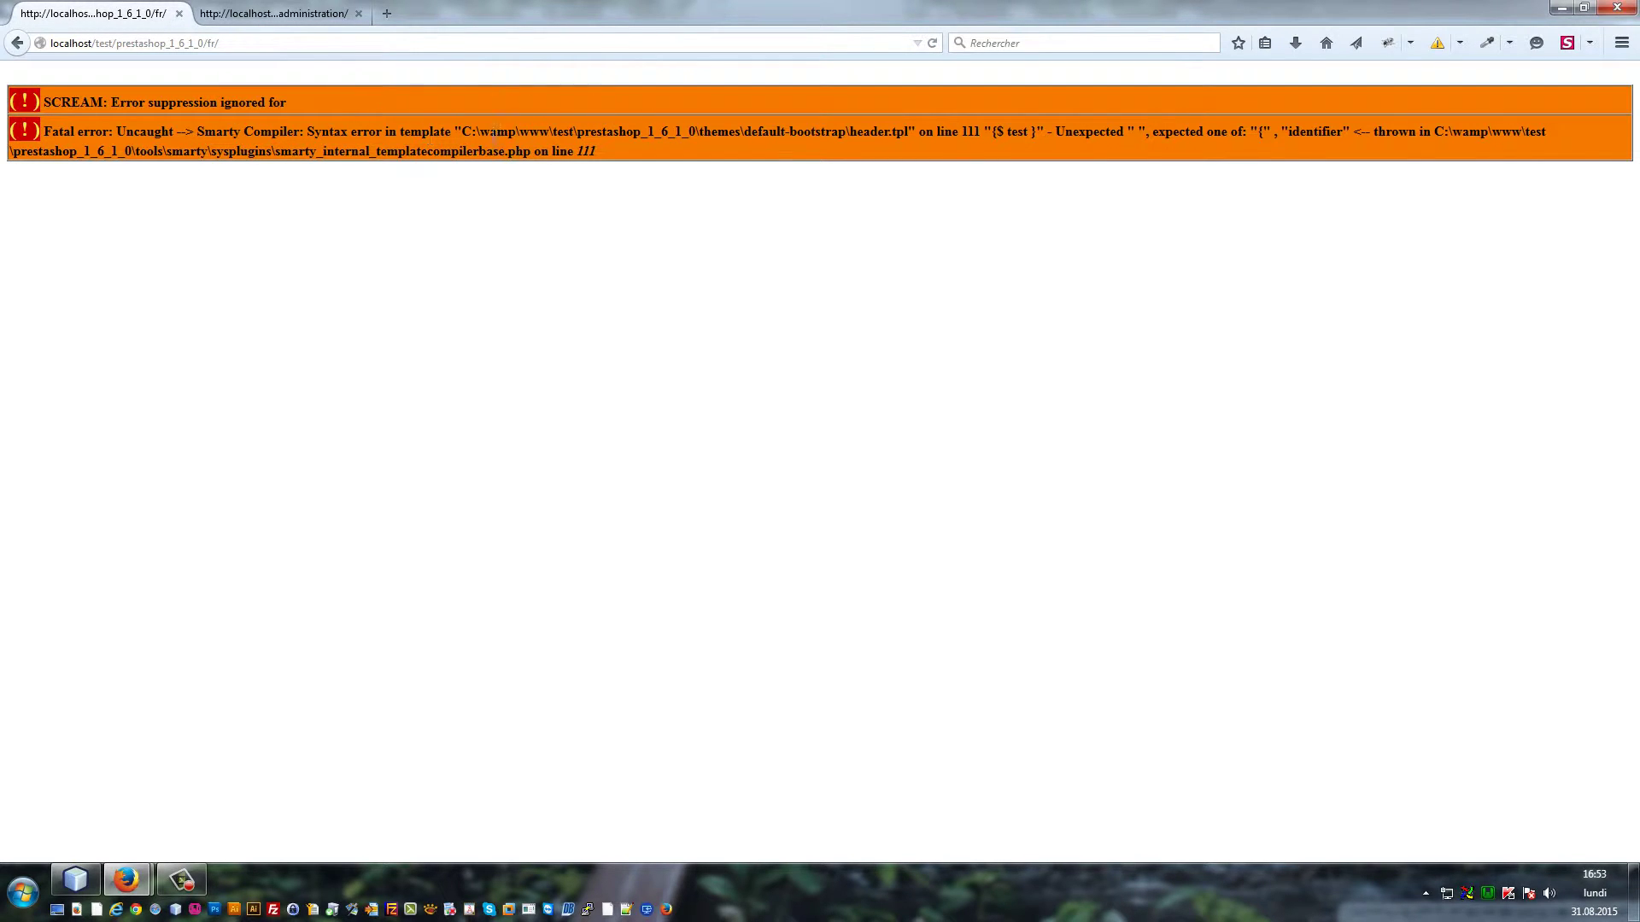
drag(462, 134, 982, 126)
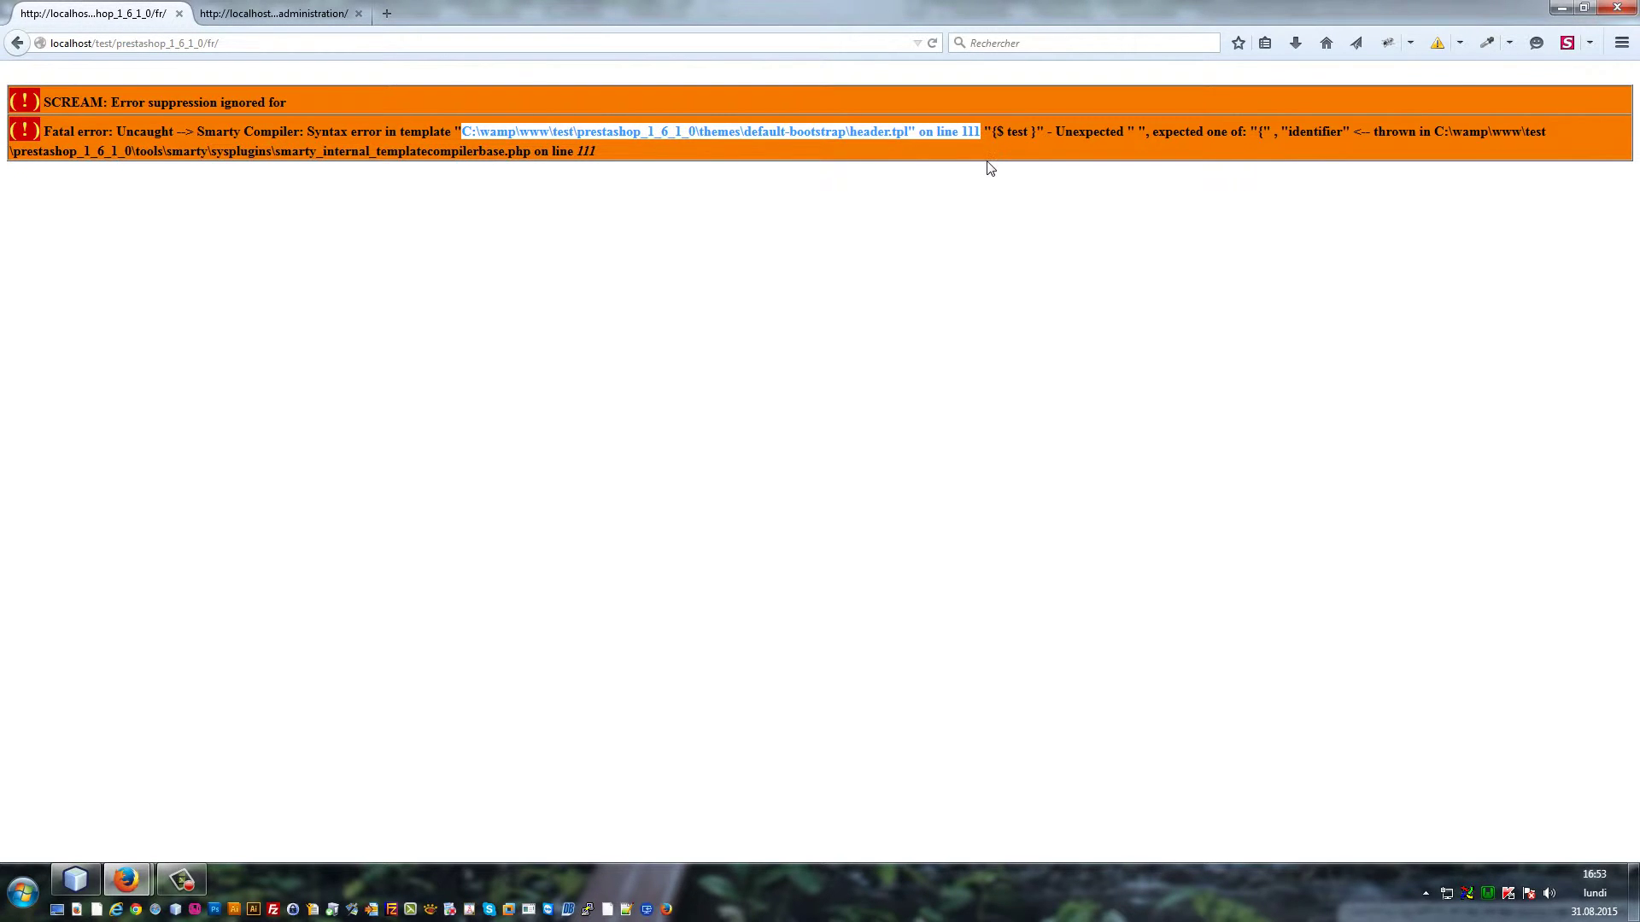
click(77, 880)
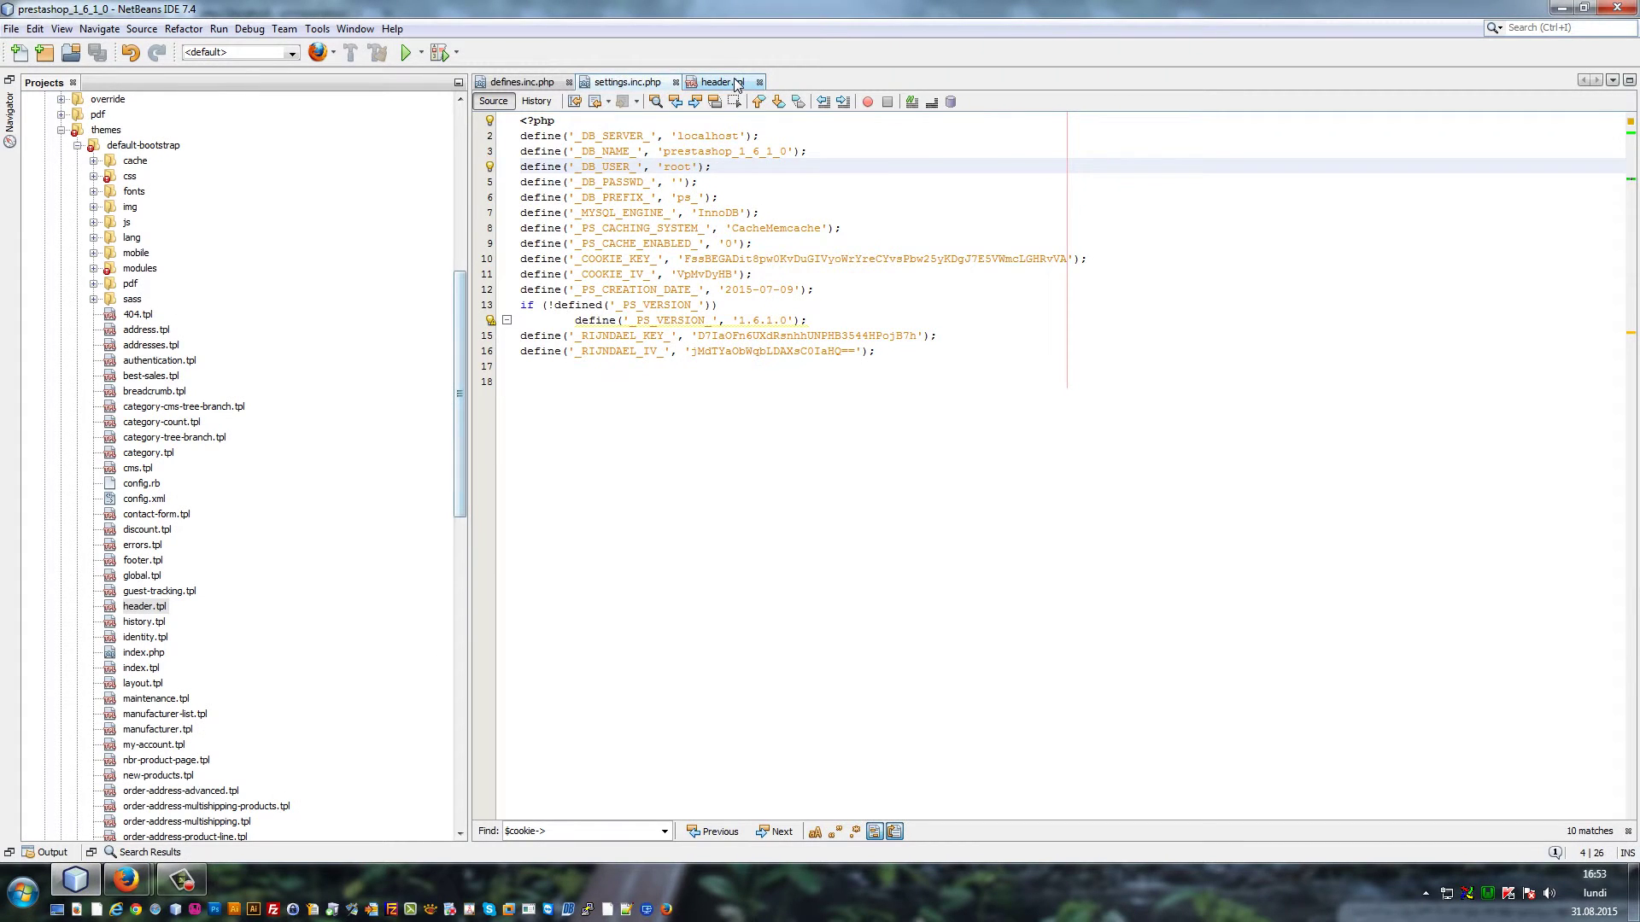
In header.tpl, put {* on a new line before the {$_test} tag and *} after it, then save
click(736, 83)
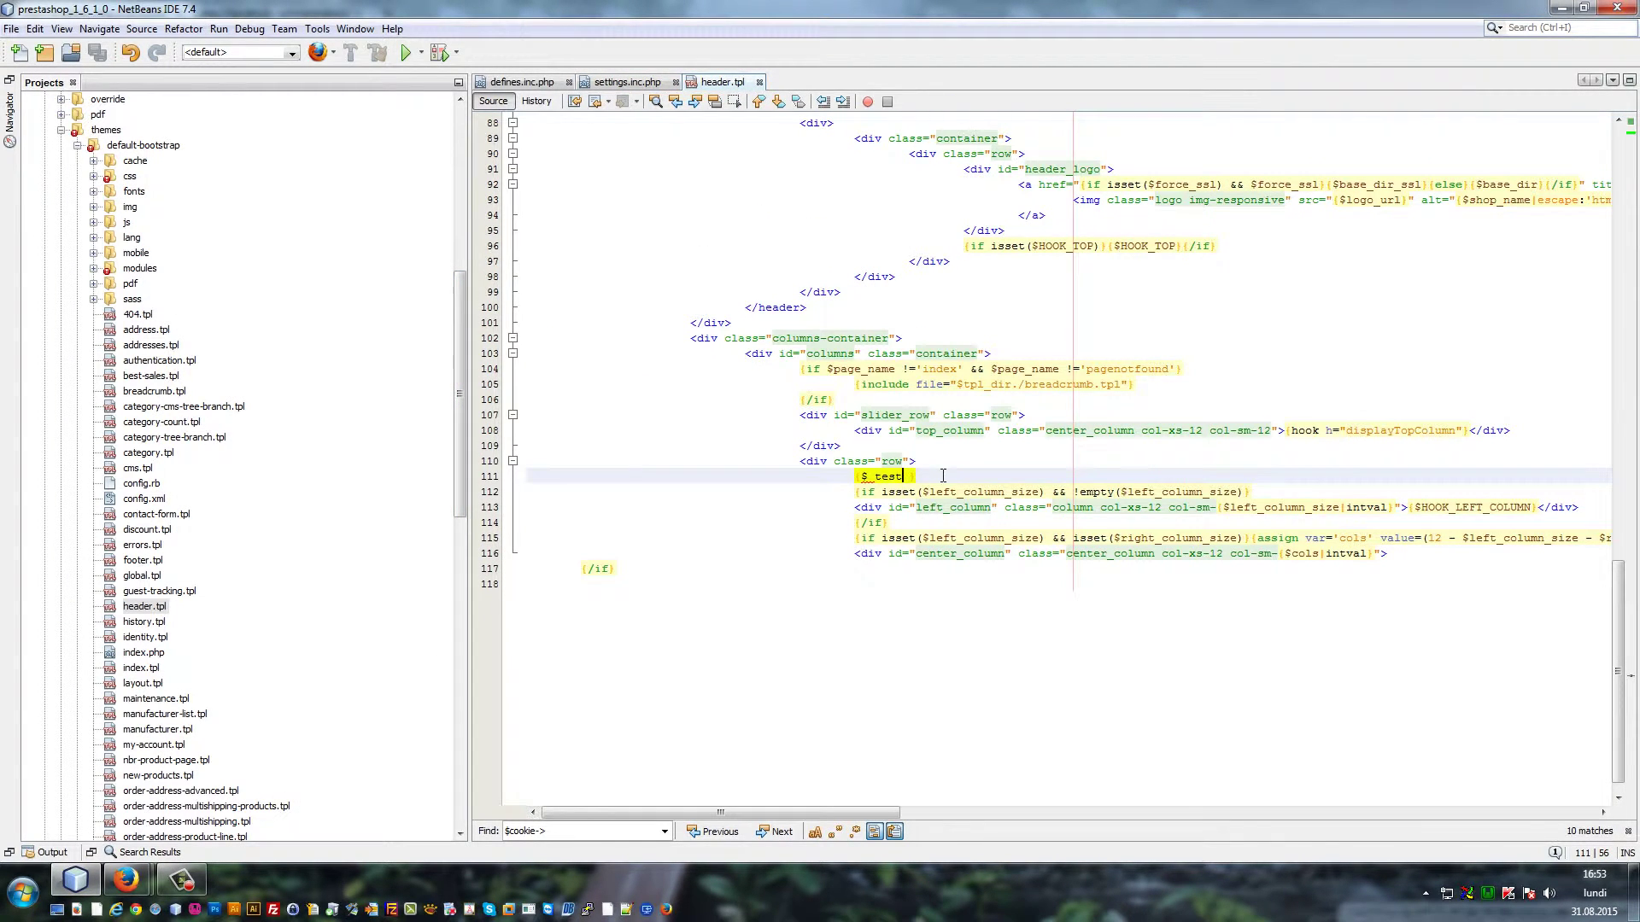
click(689, 523)
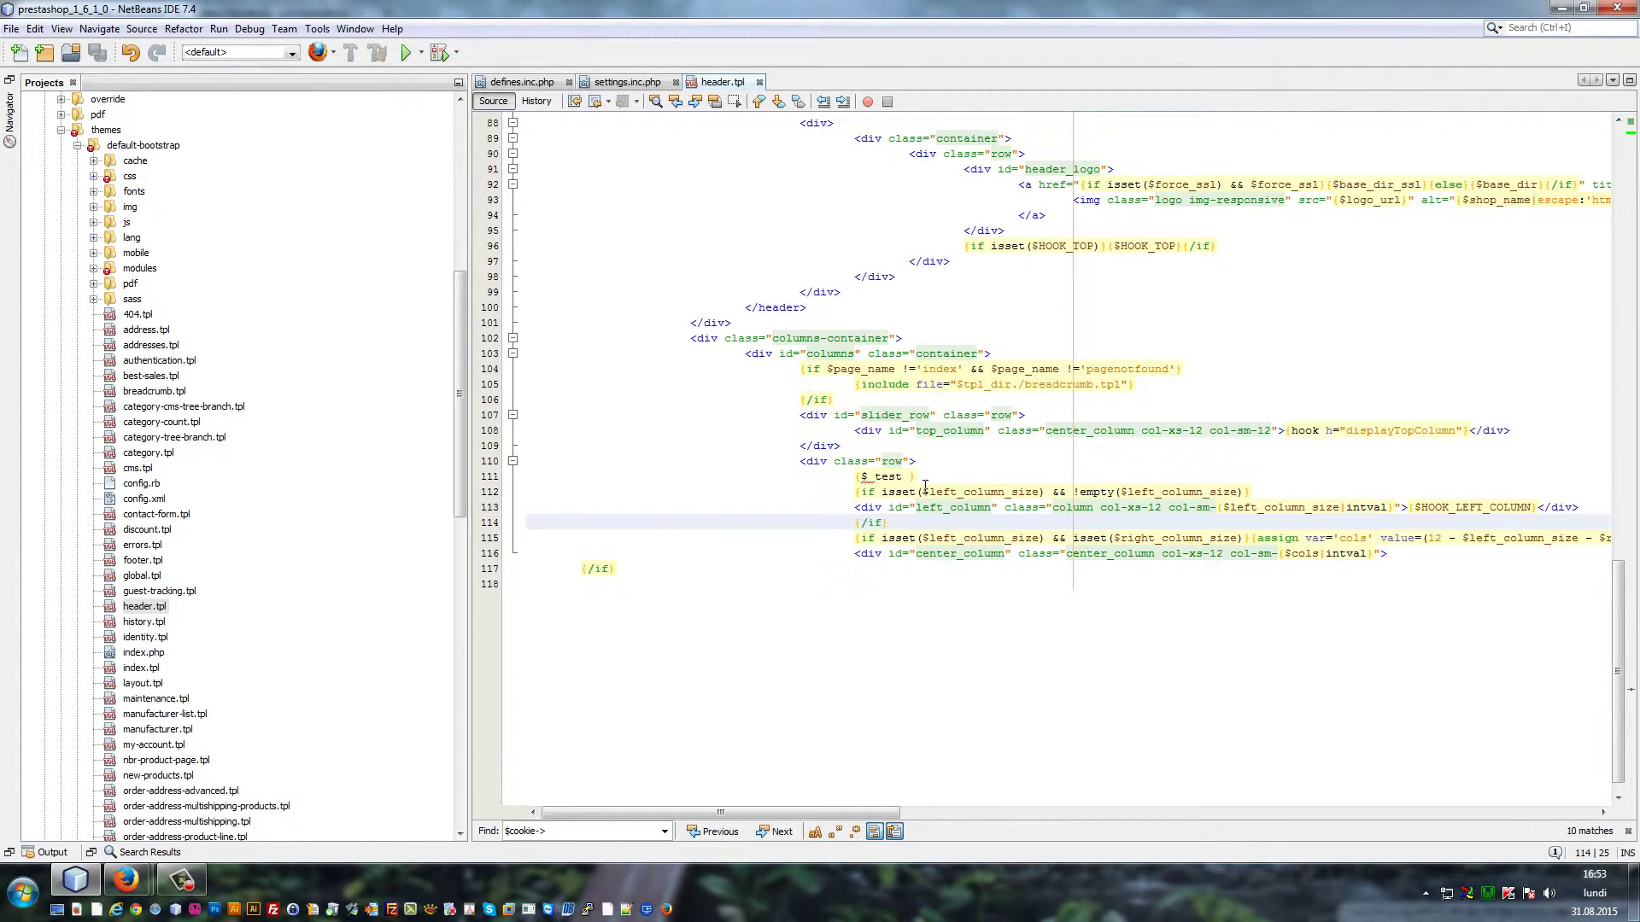
click(854, 481)
click(944, 467)
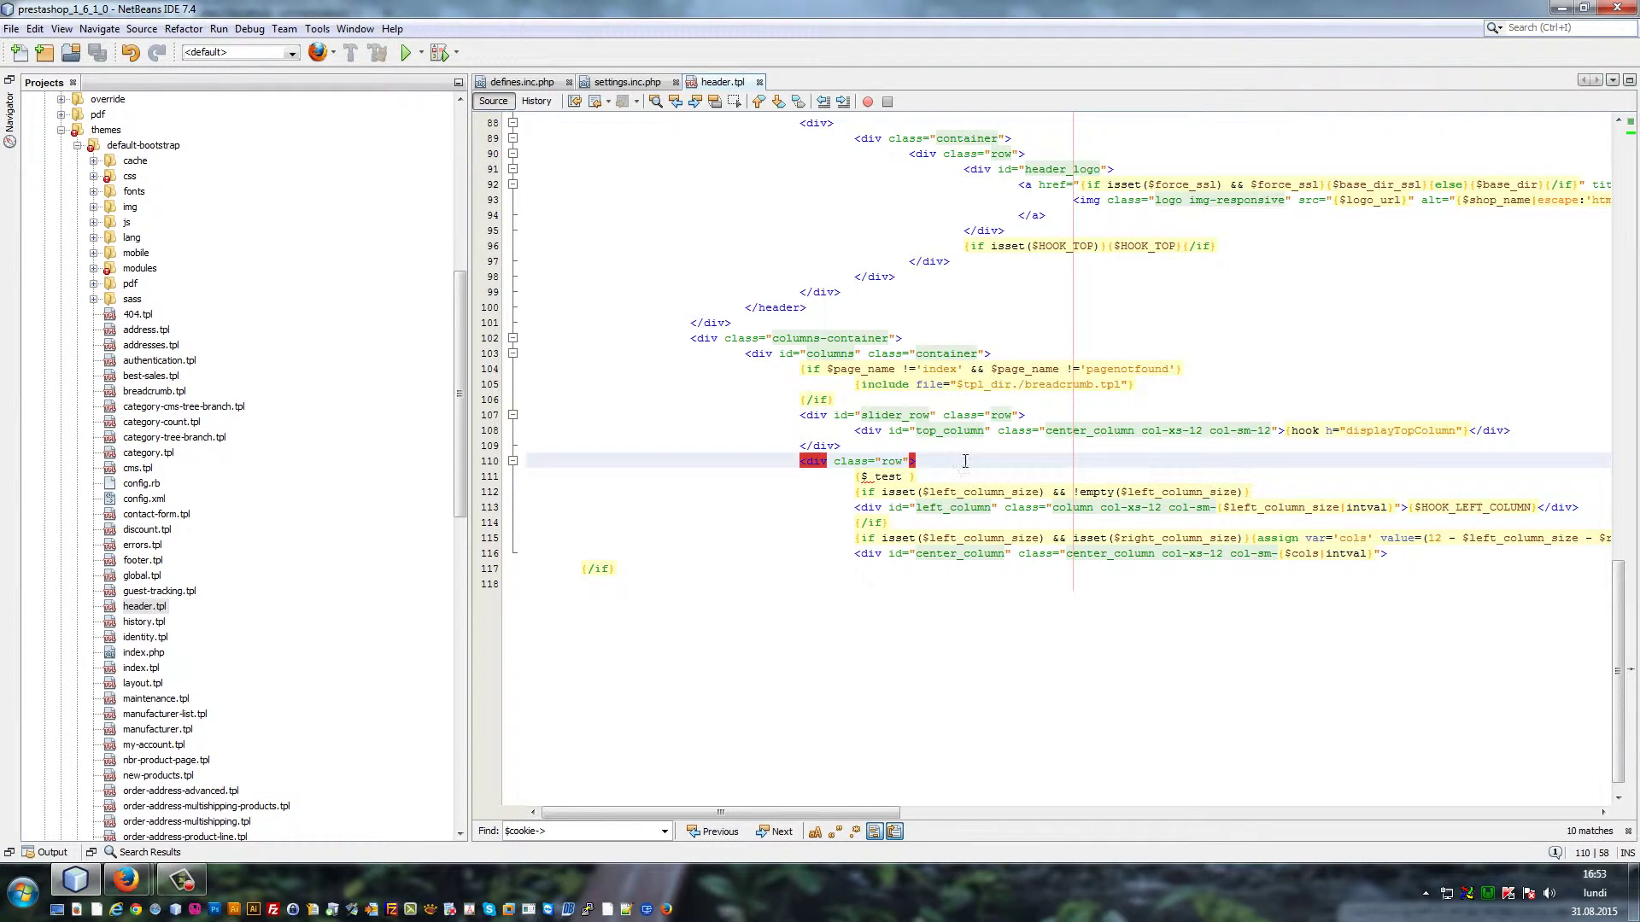
key(Return)
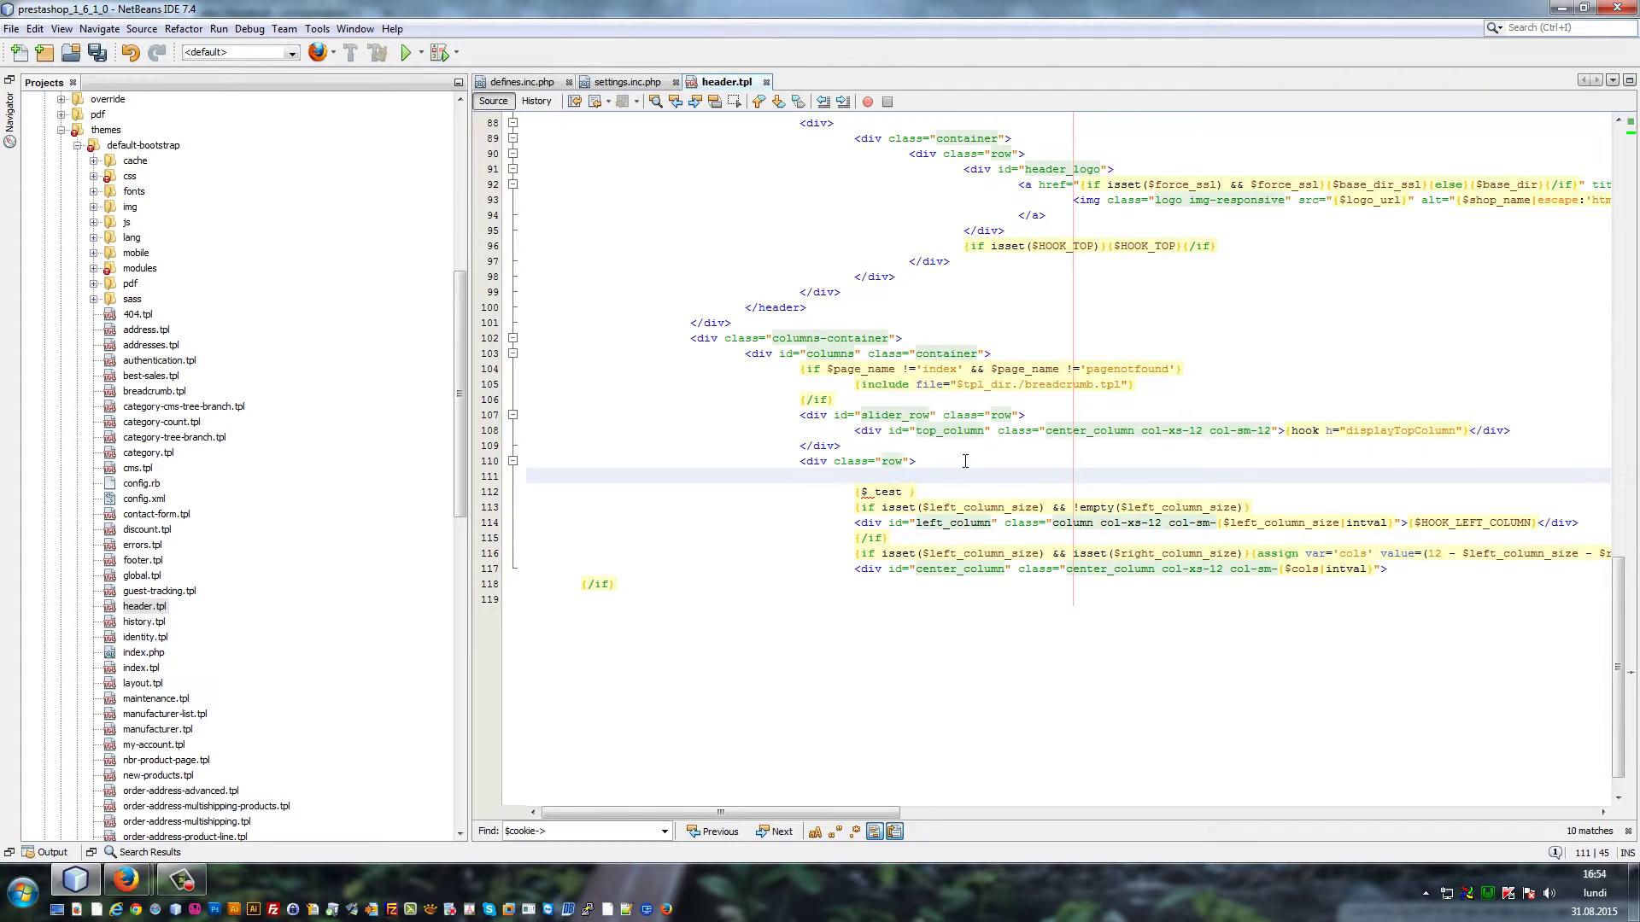
text({*)
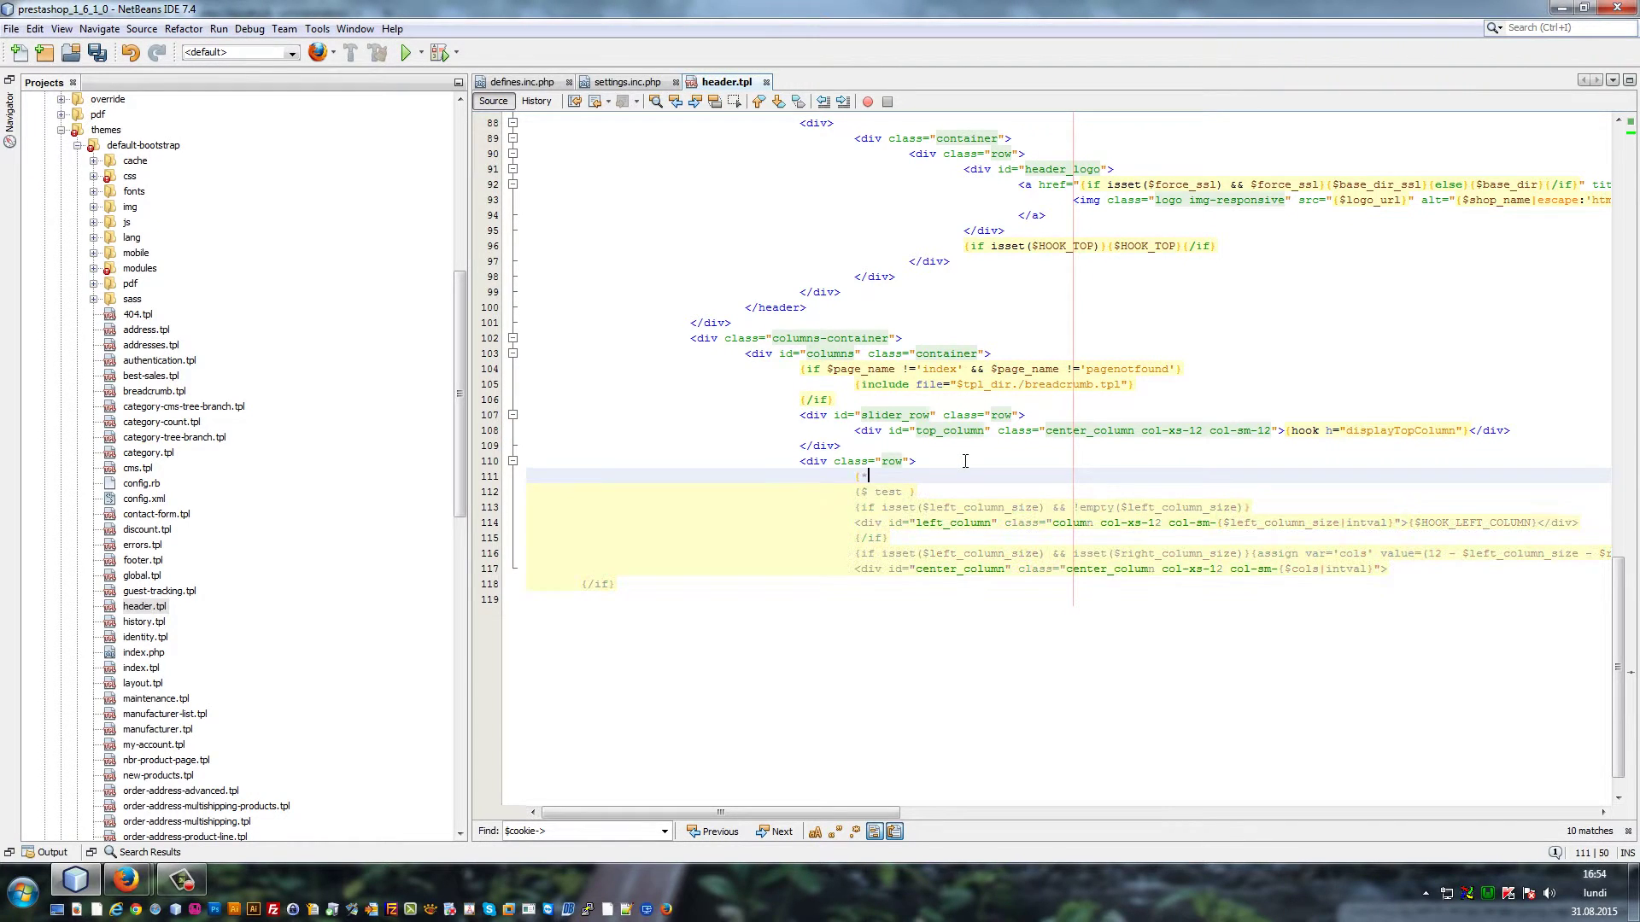
click(952, 495)
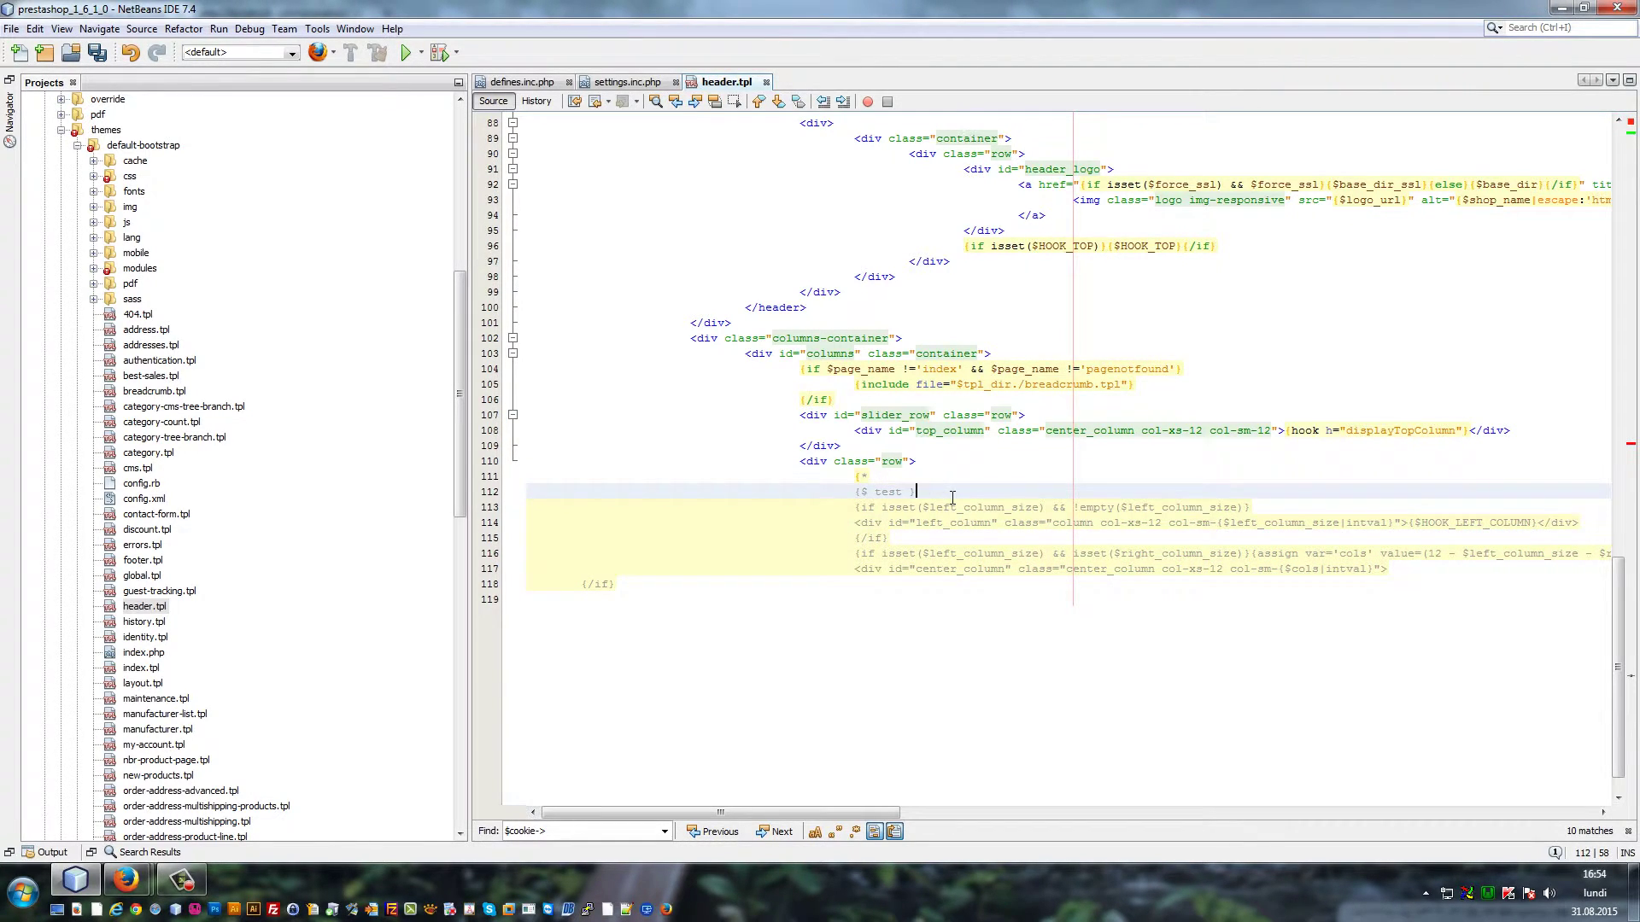
key(Return)
text(*})
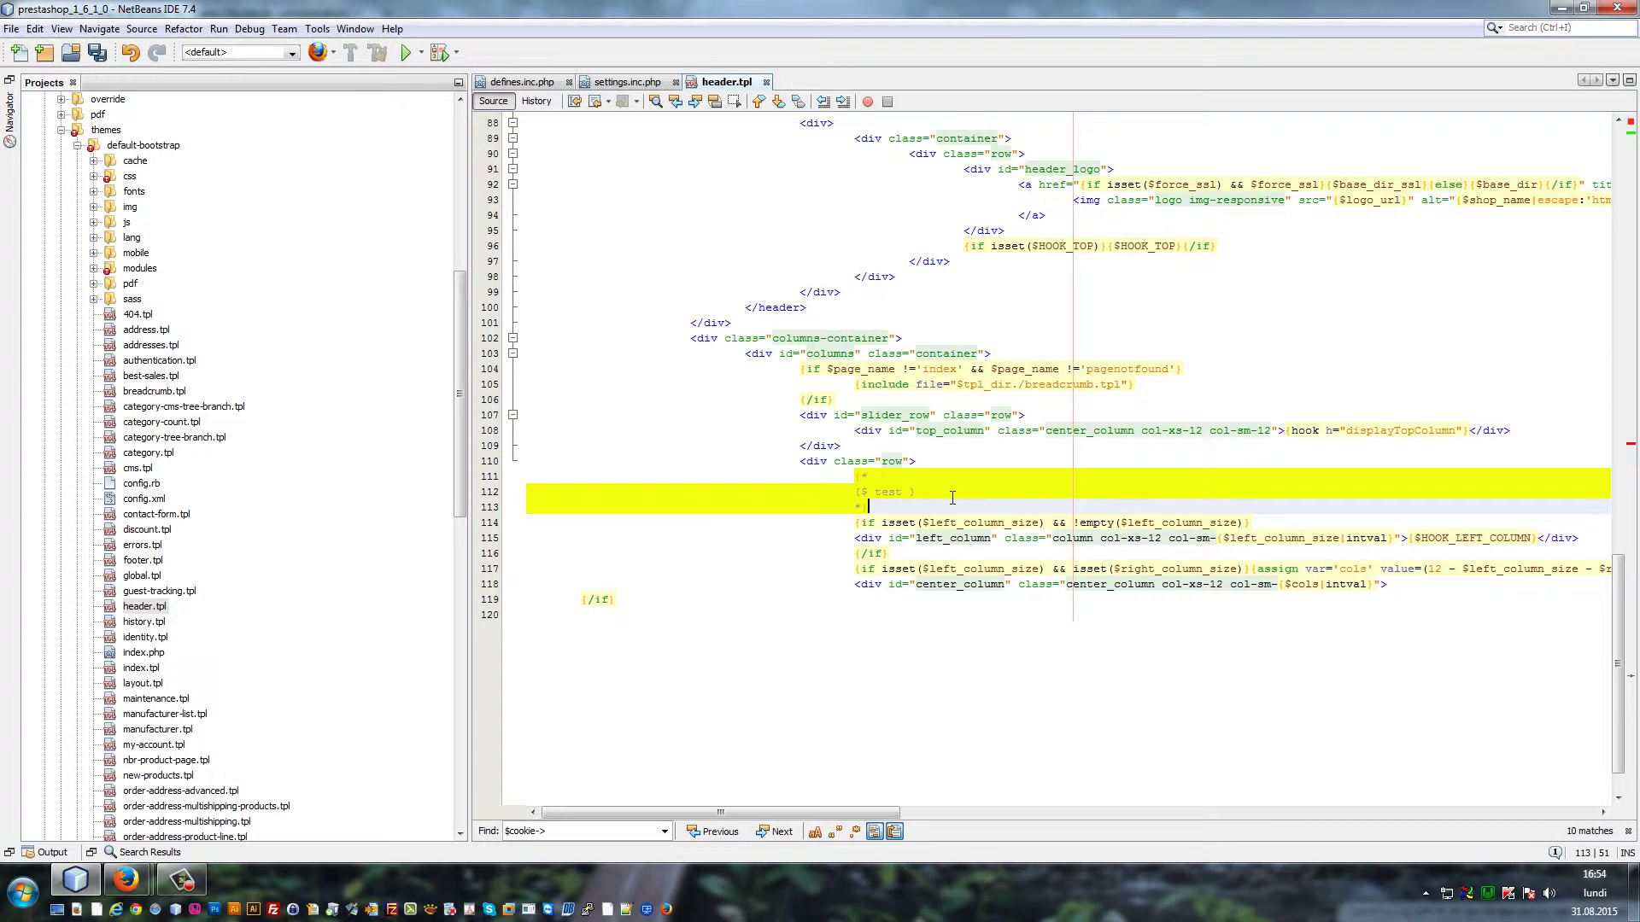
key(Up)
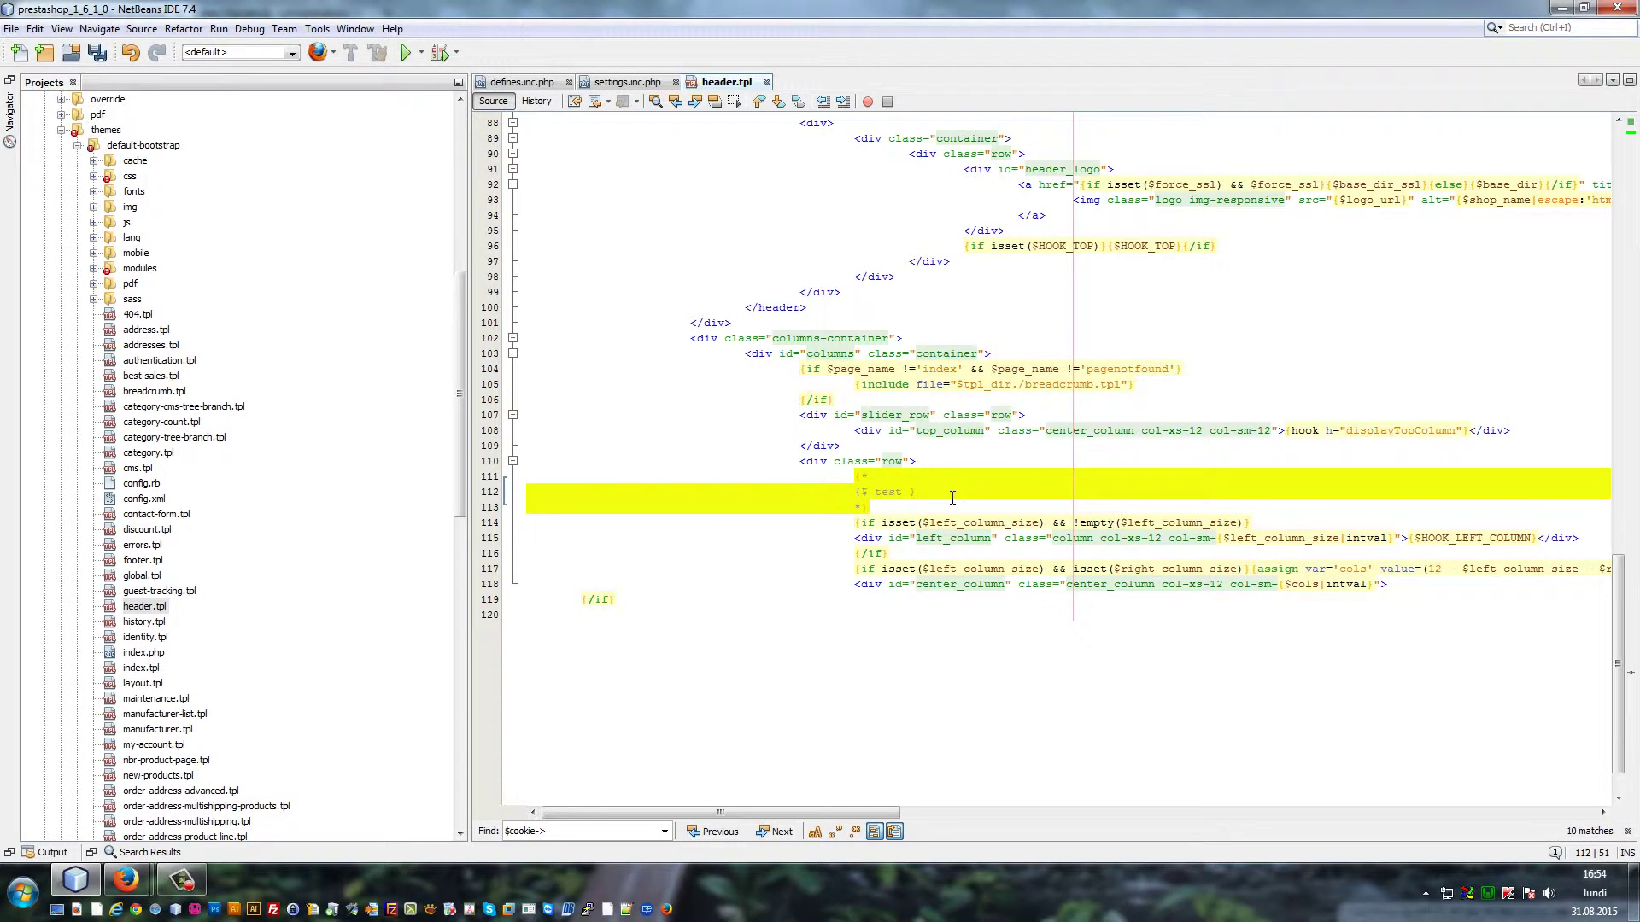
key(ctrl+s)
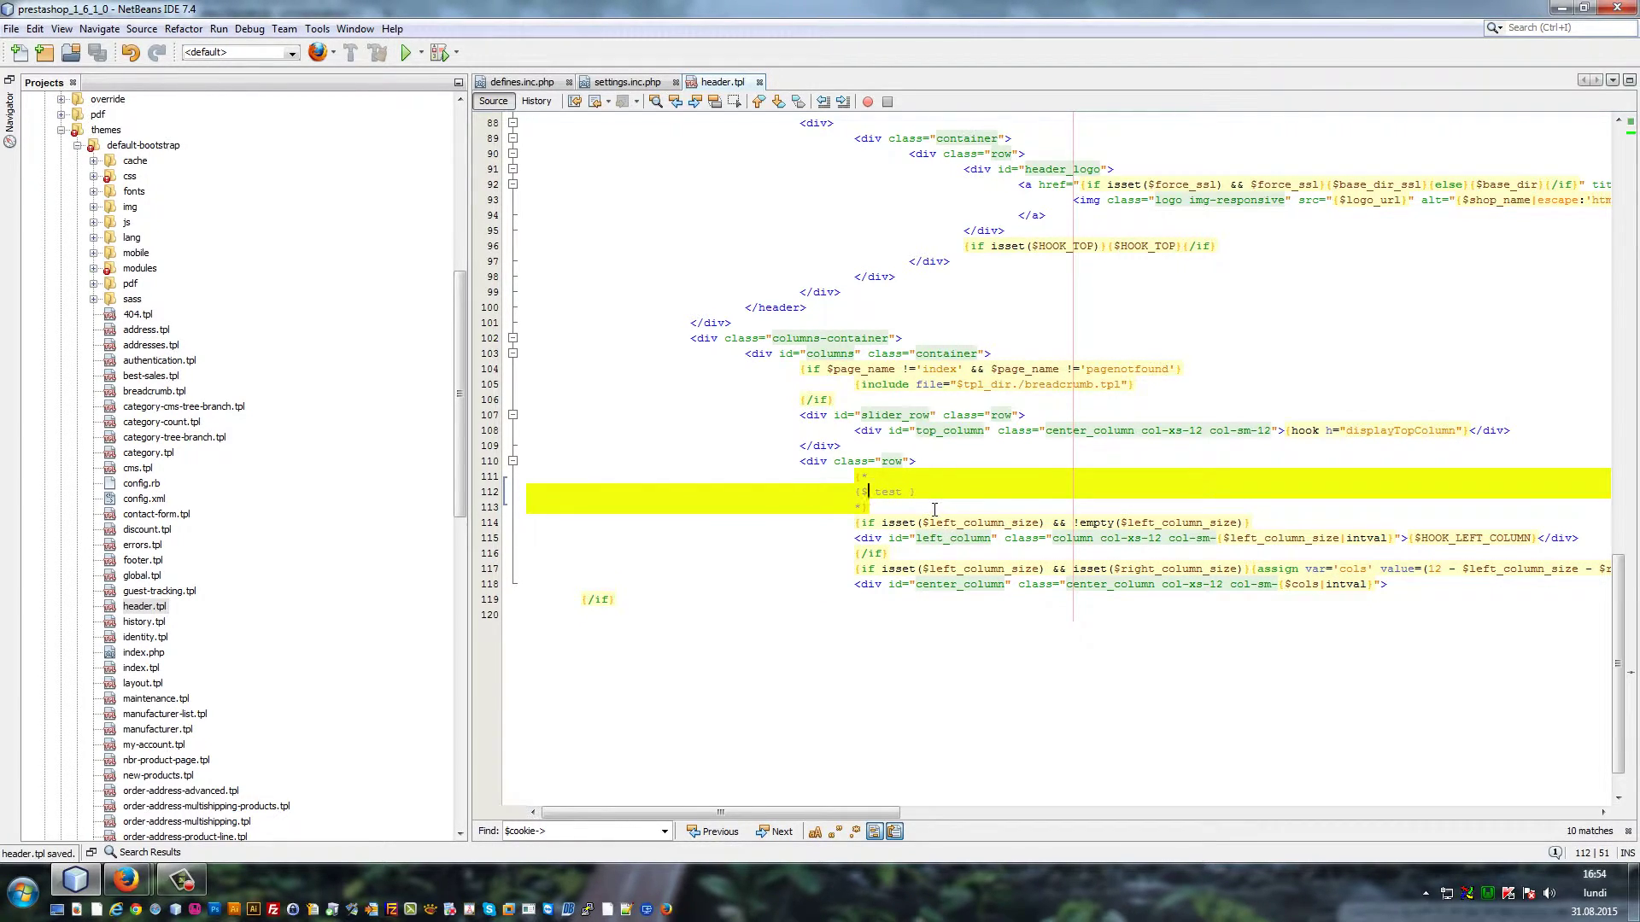
click(884, 509)
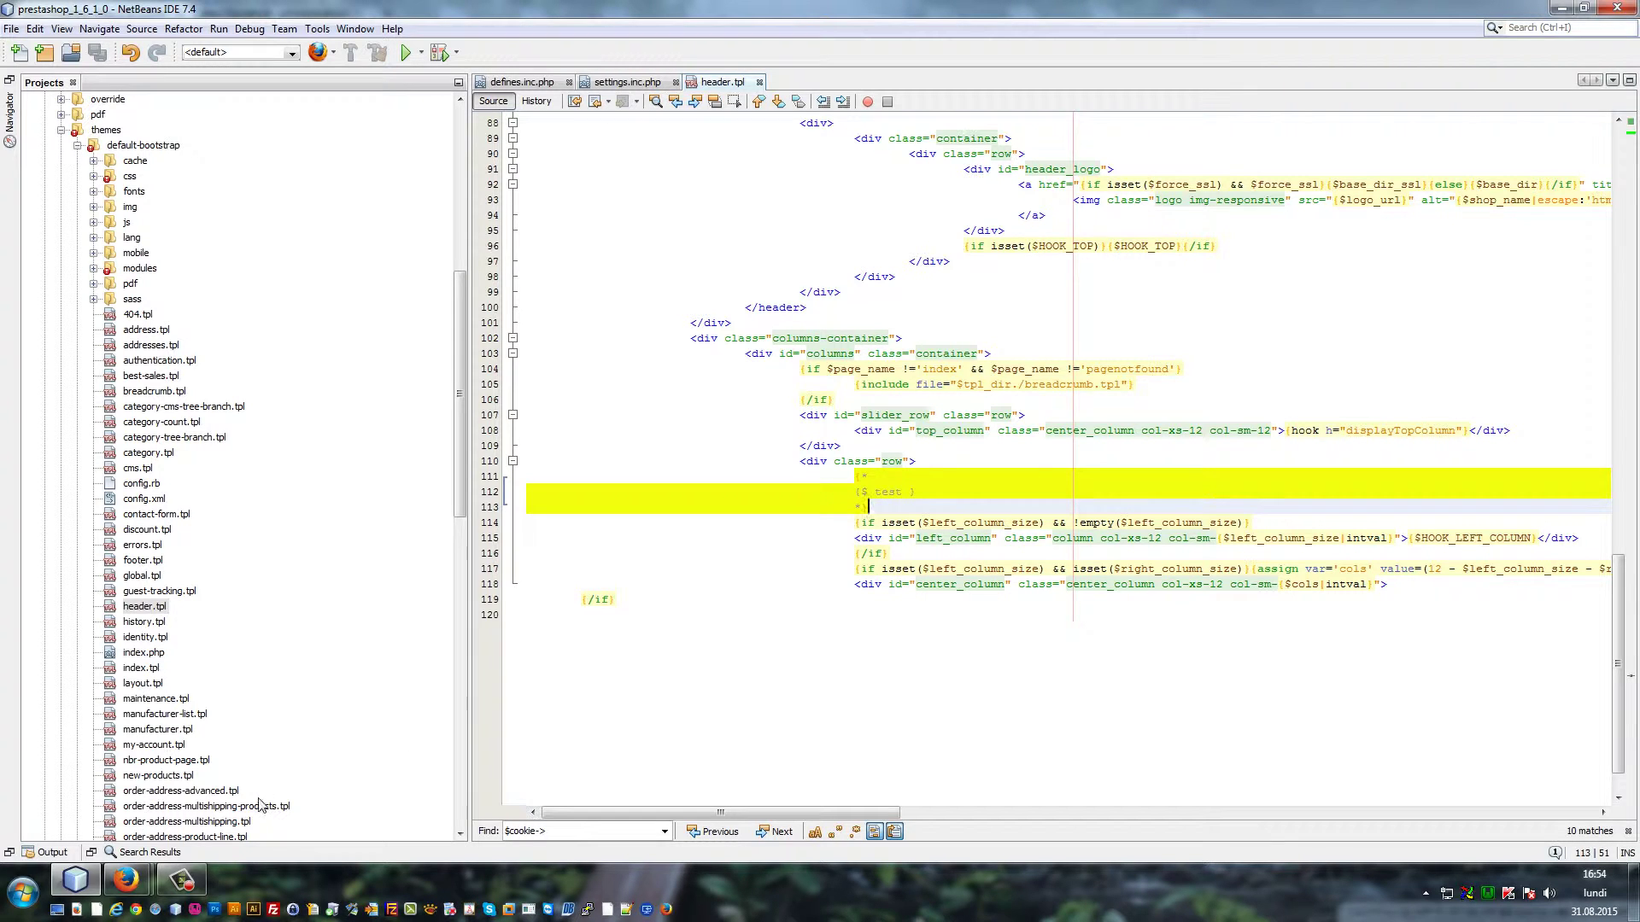
Reload the storefront, then delete the commented test lines 111–113 from header.tpl and save
click(130, 880)
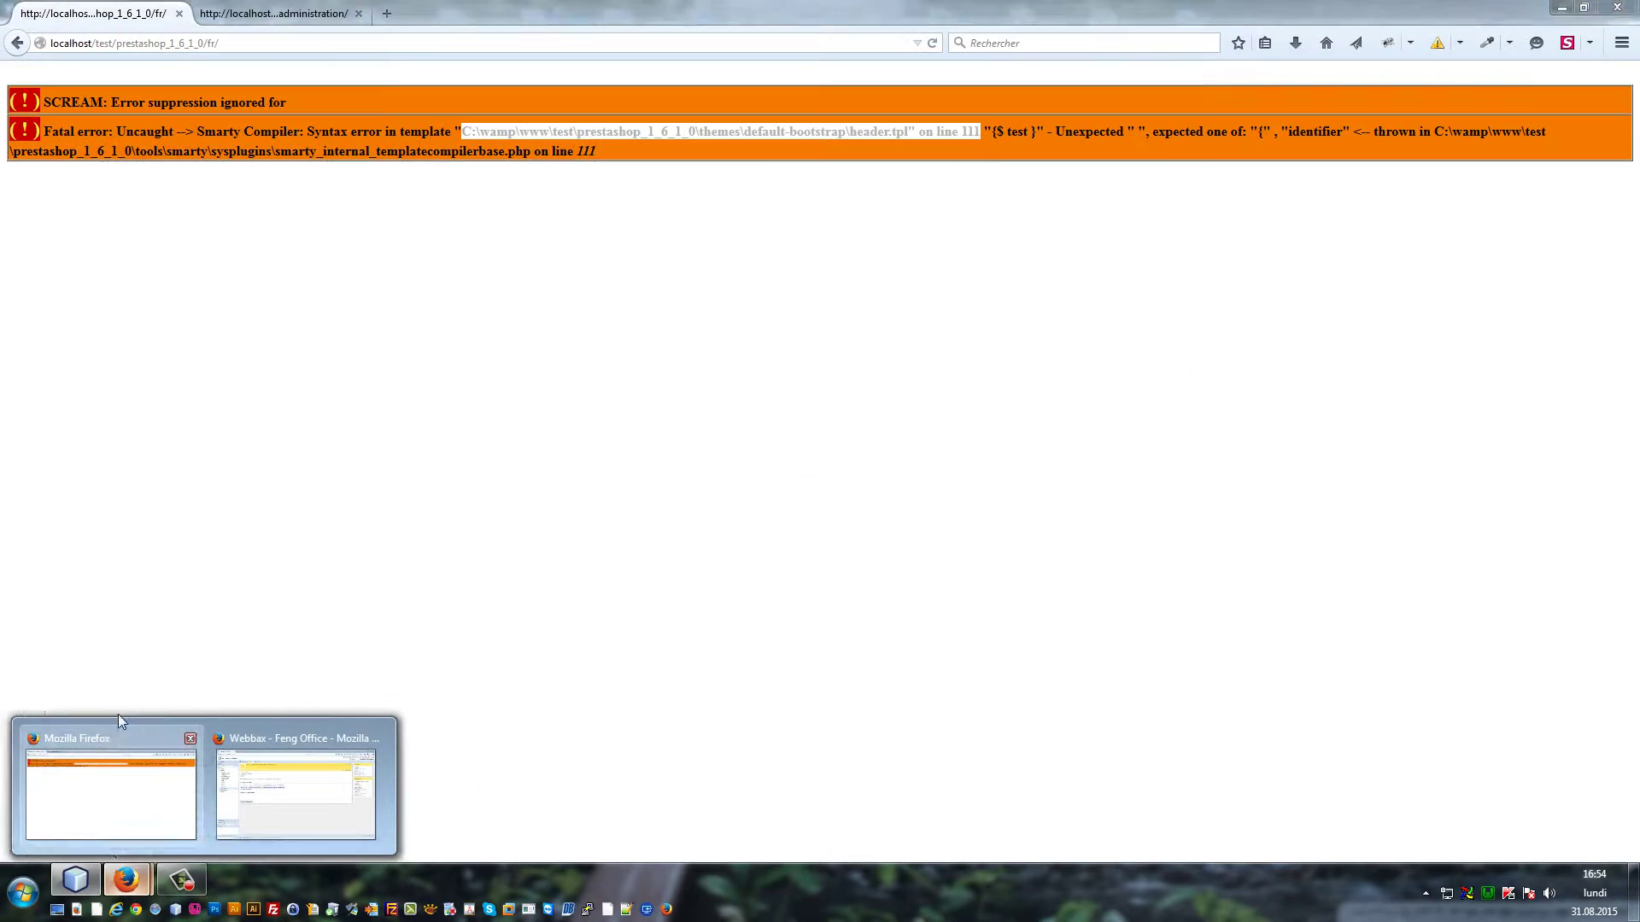
key(F5)
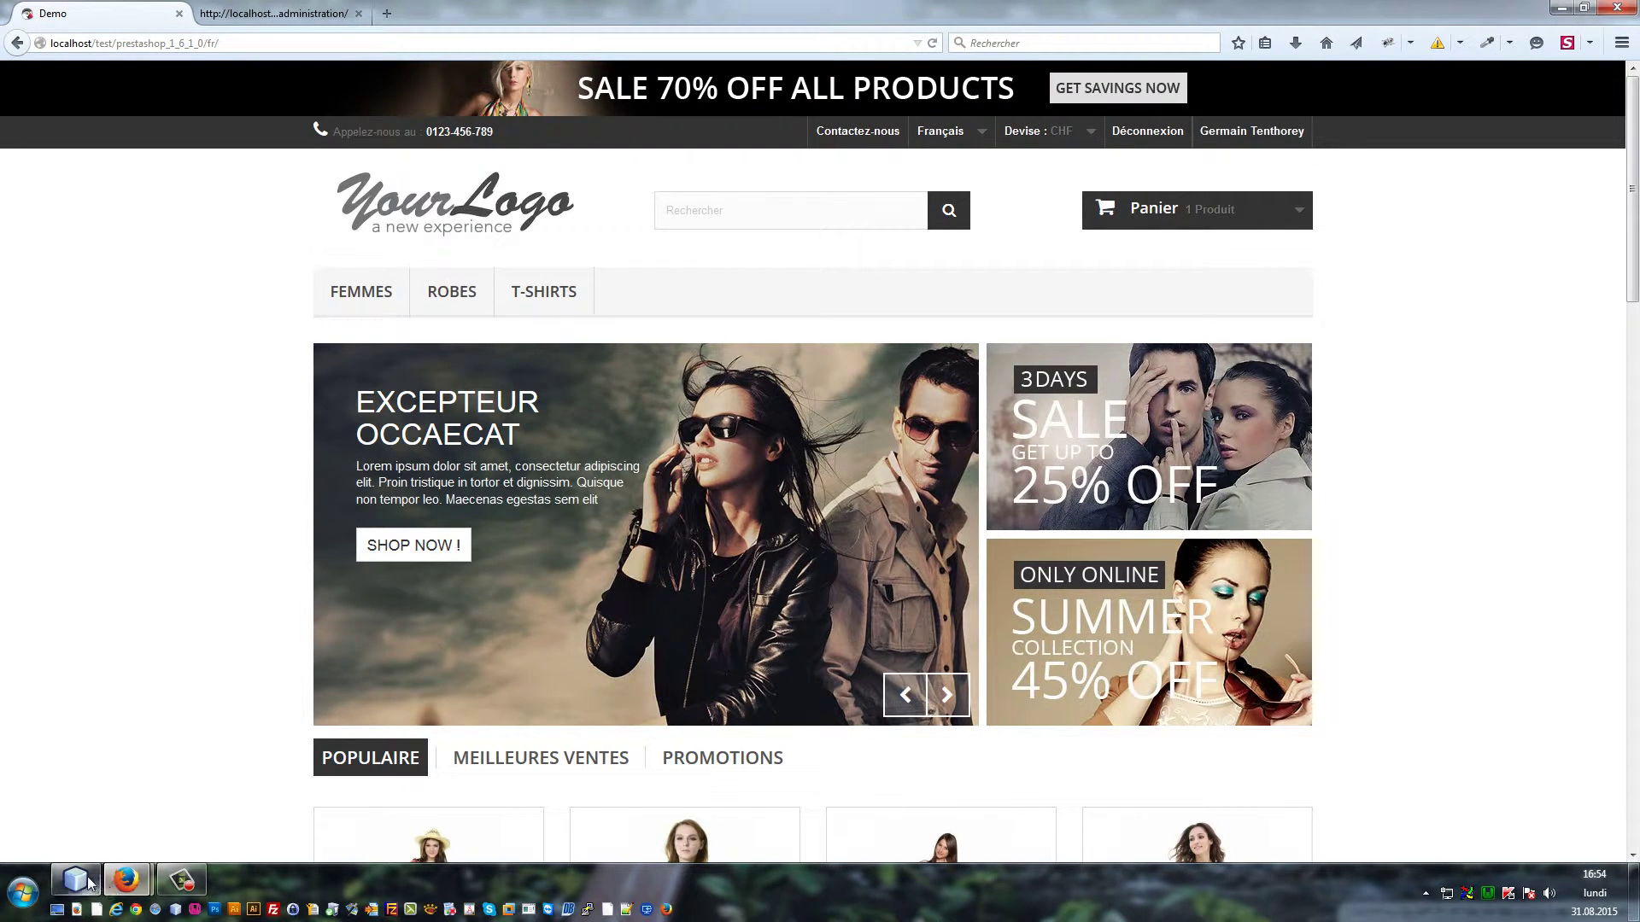
click(75, 879)
drag(869, 507, 462, 487)
key(Delete)
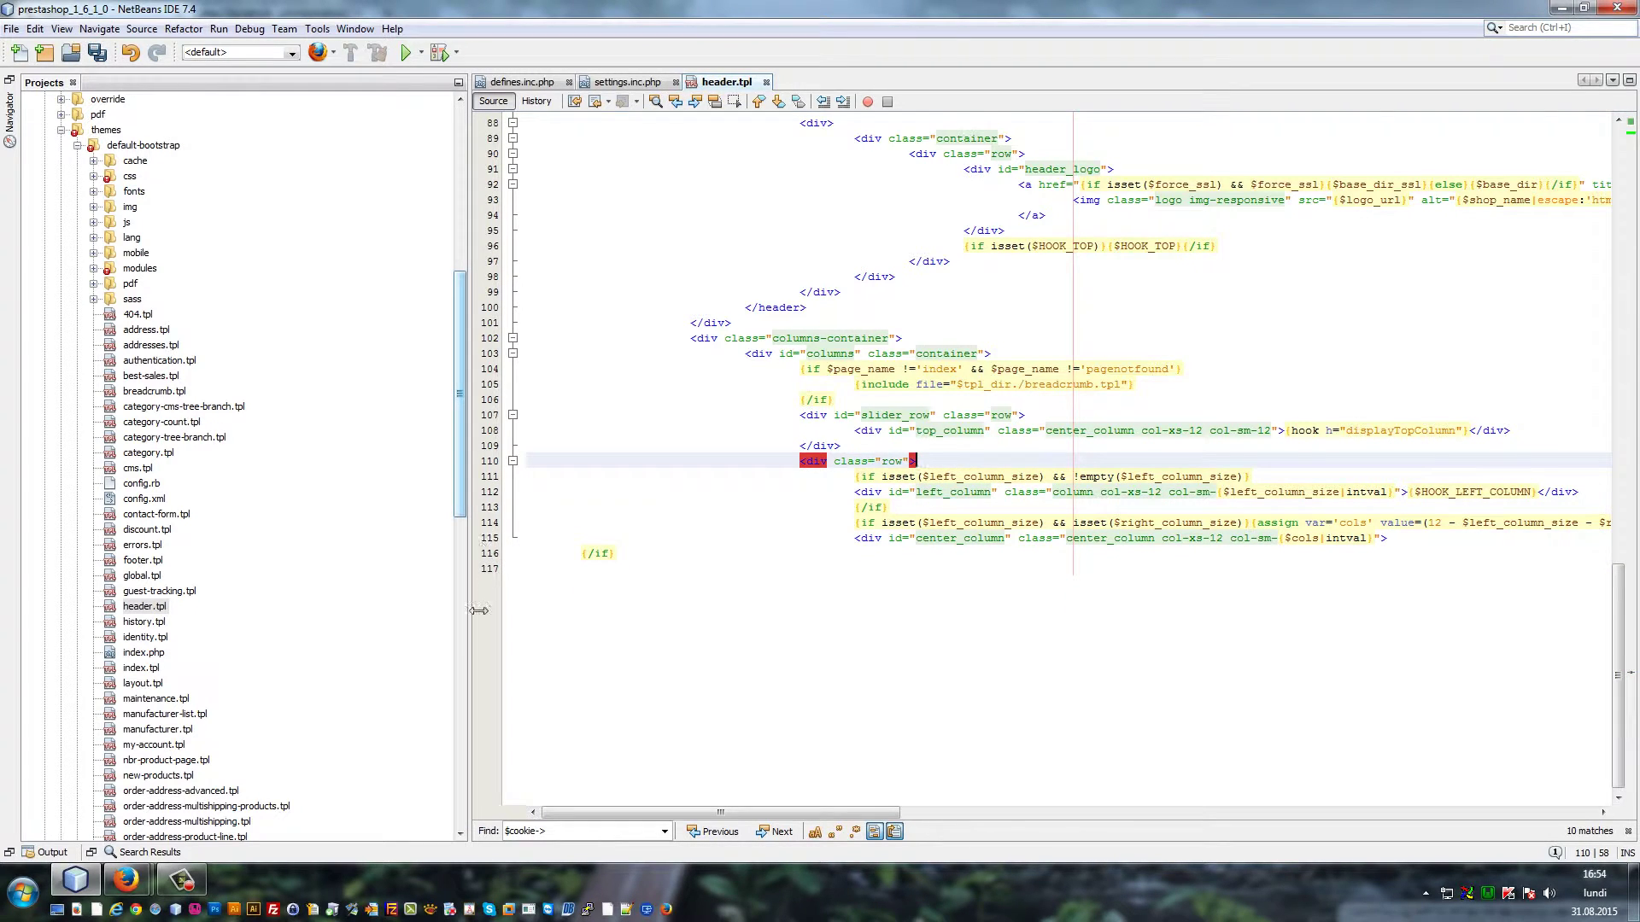
key(ctrl+s)
Reload the storefront to confirm it renders normally again
click(124, 880)
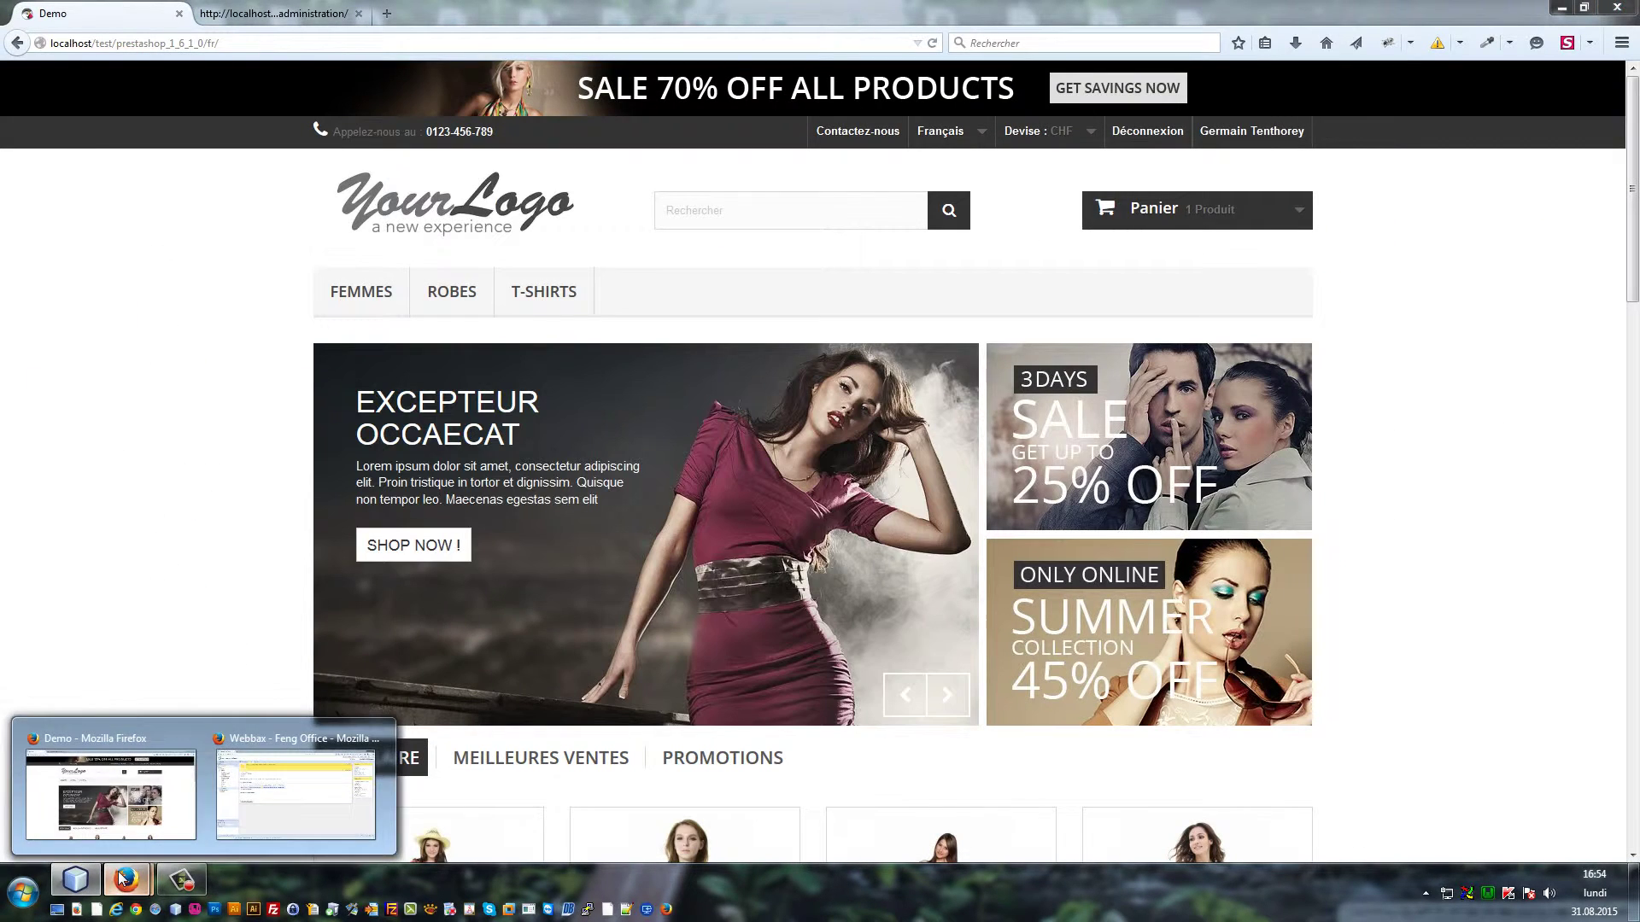
key(F5)
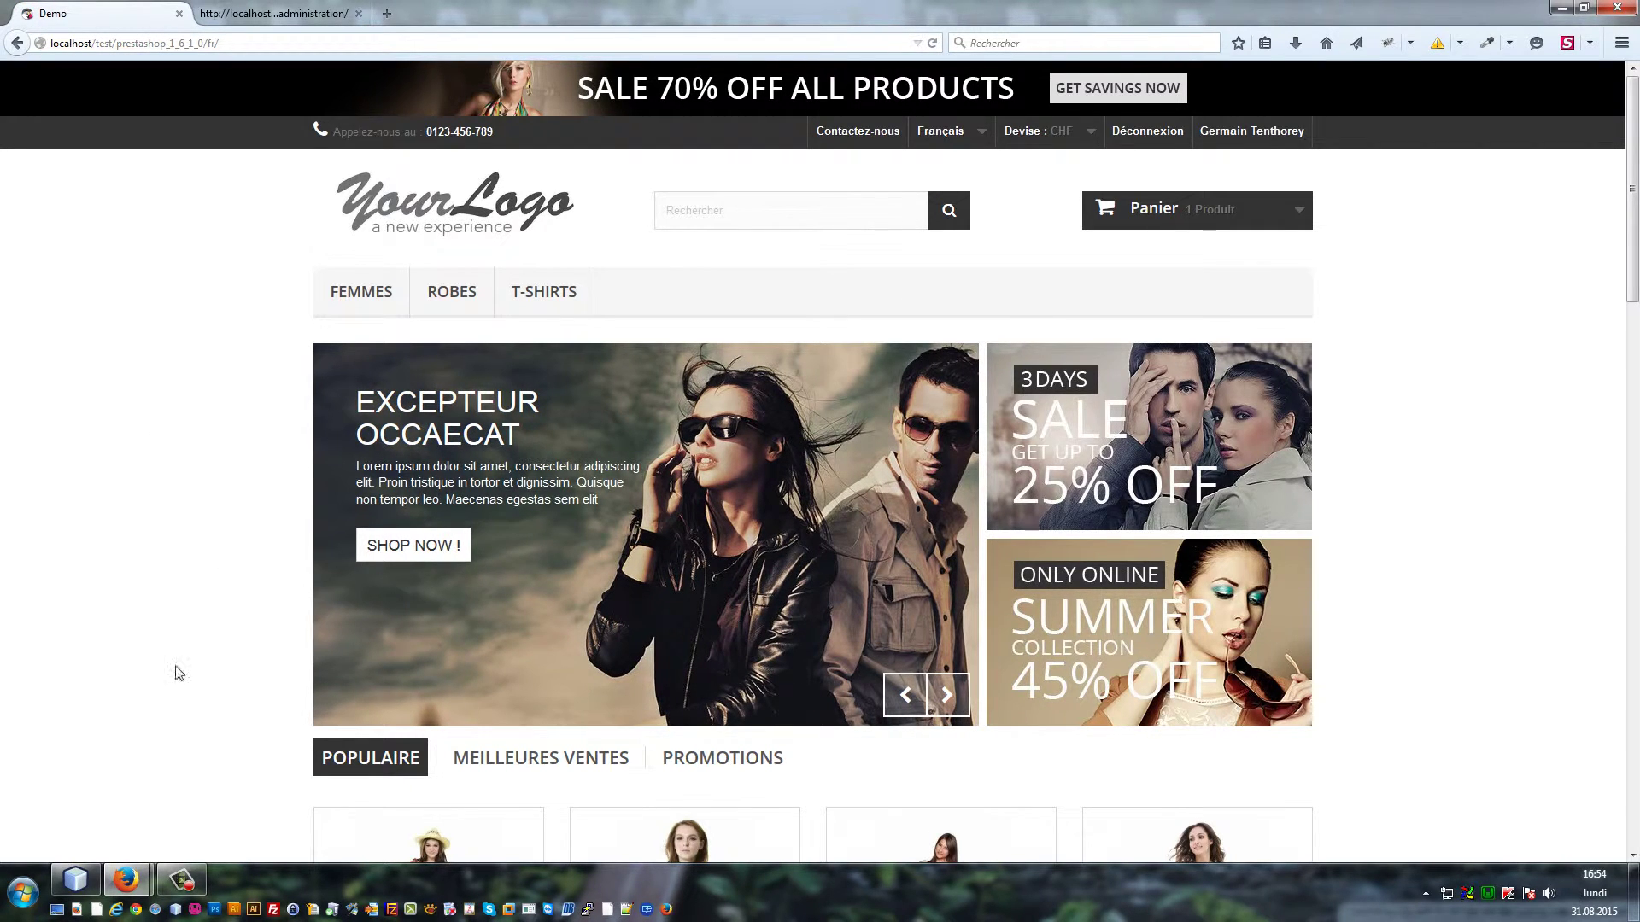
click(92, 884)
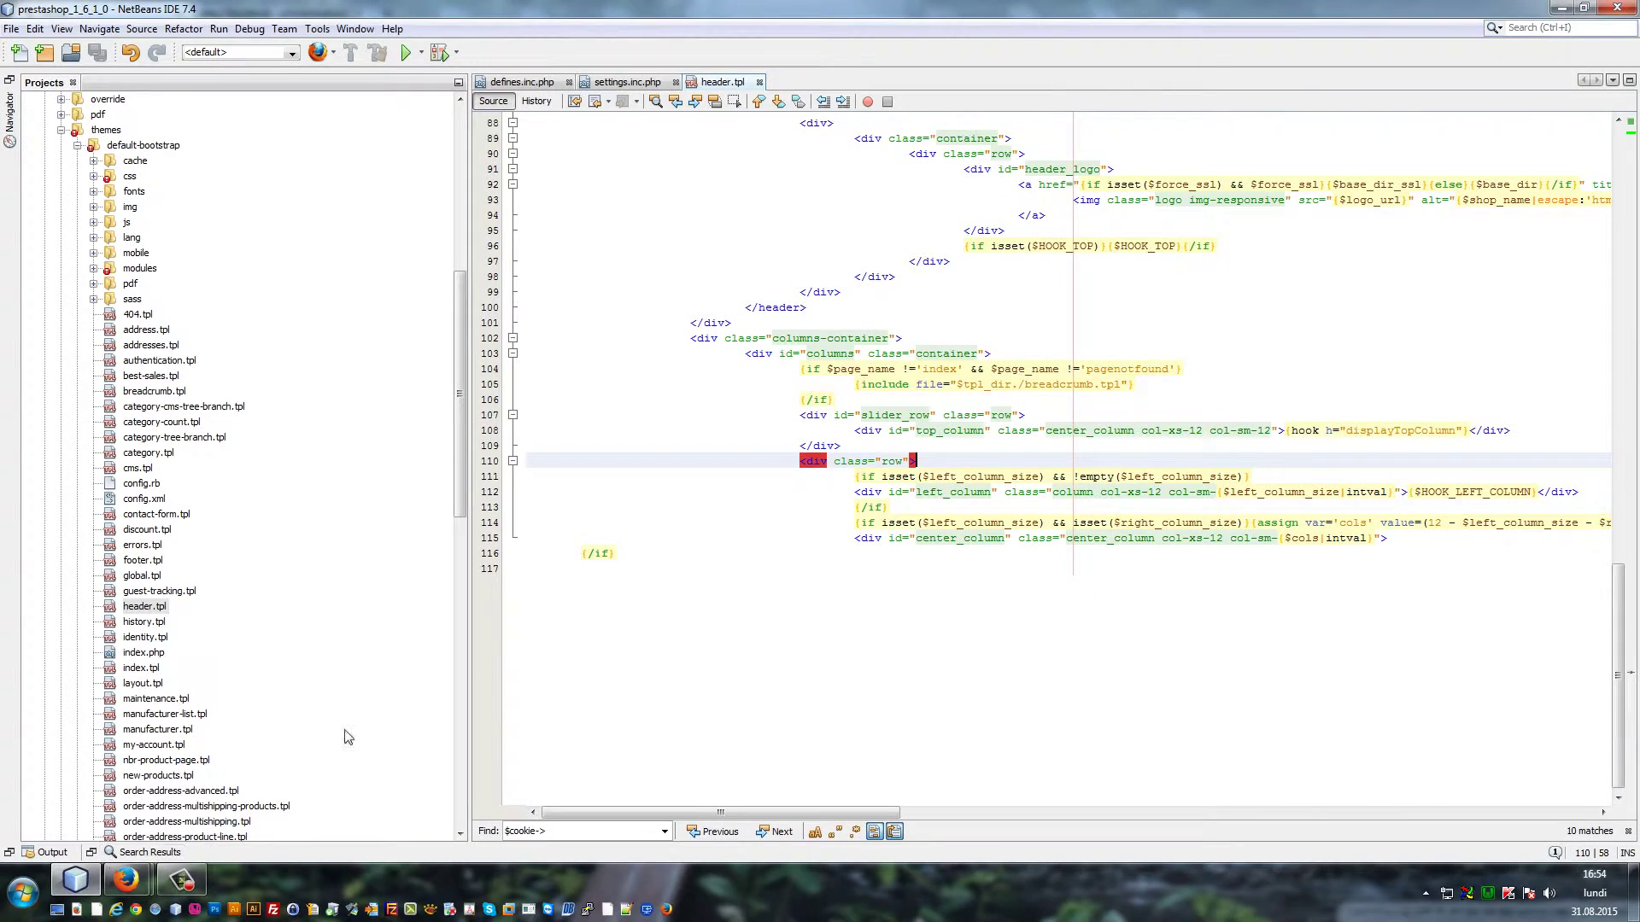
Cut line 116's closing {/if} down to {/i} in header.tpl and save the file
scroll(583, 566, up, 1)
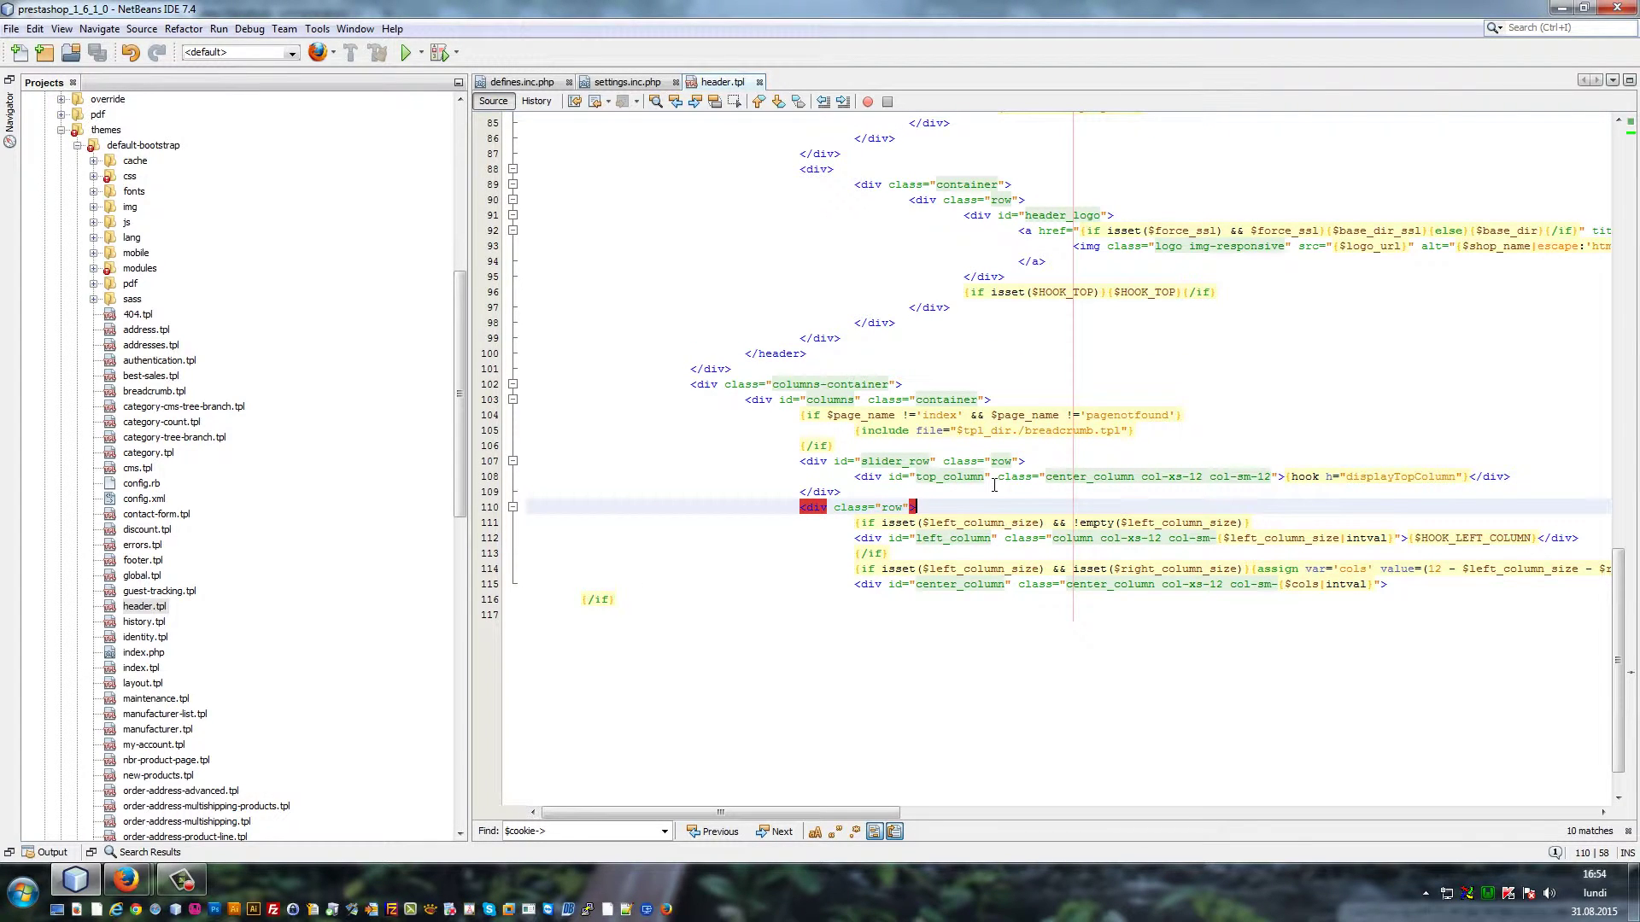
click(621, 608)
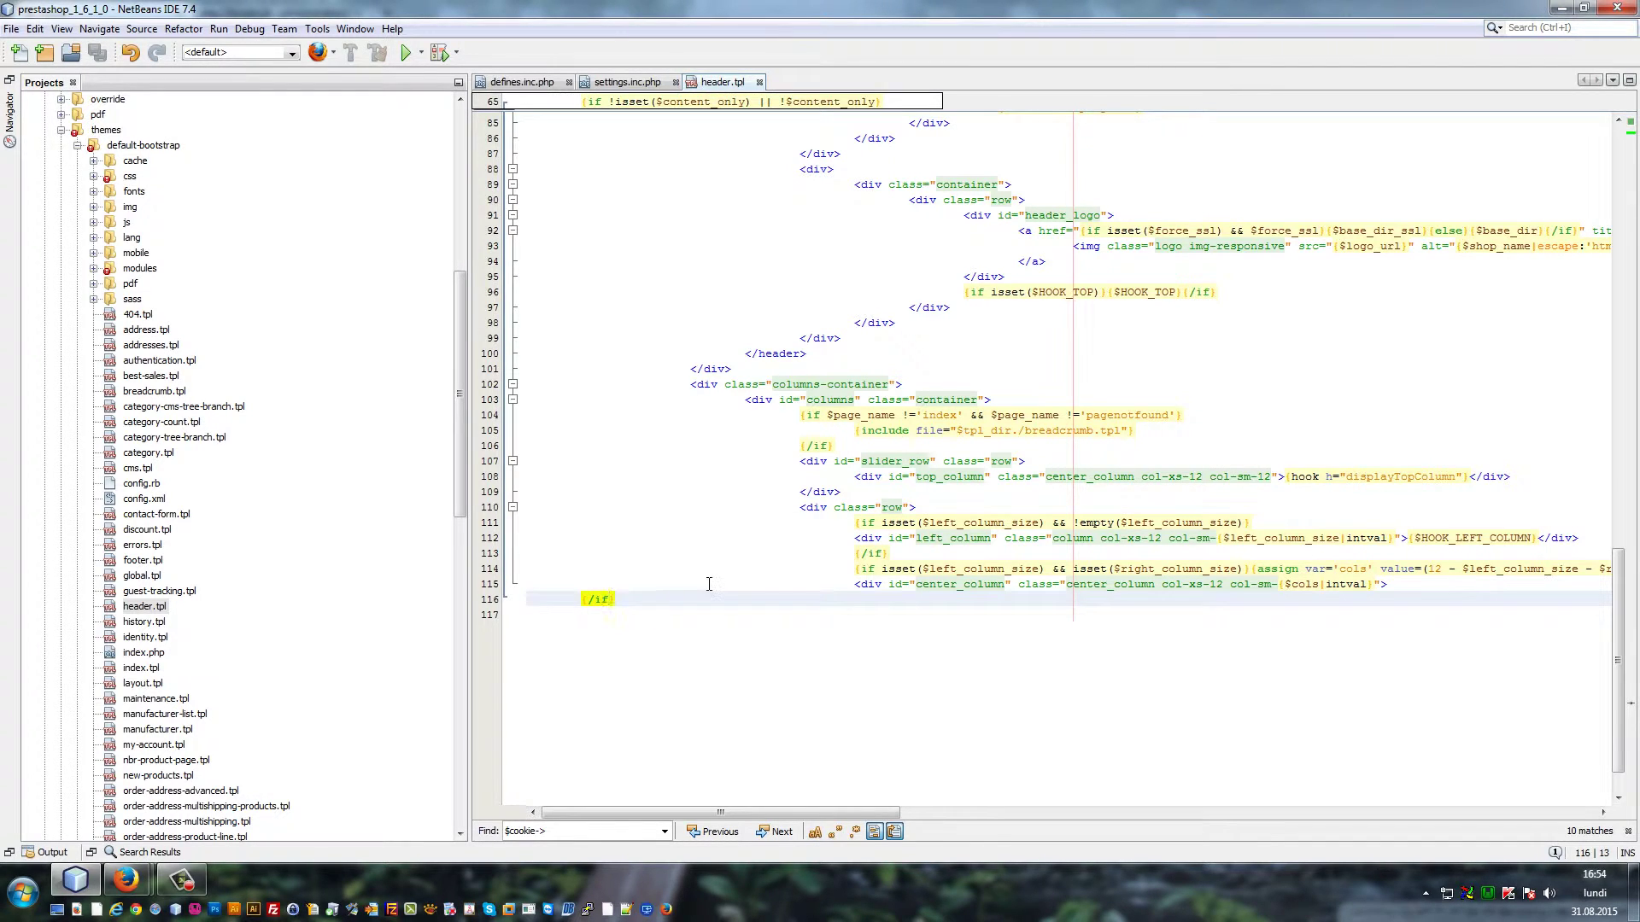
key(BackSpace)
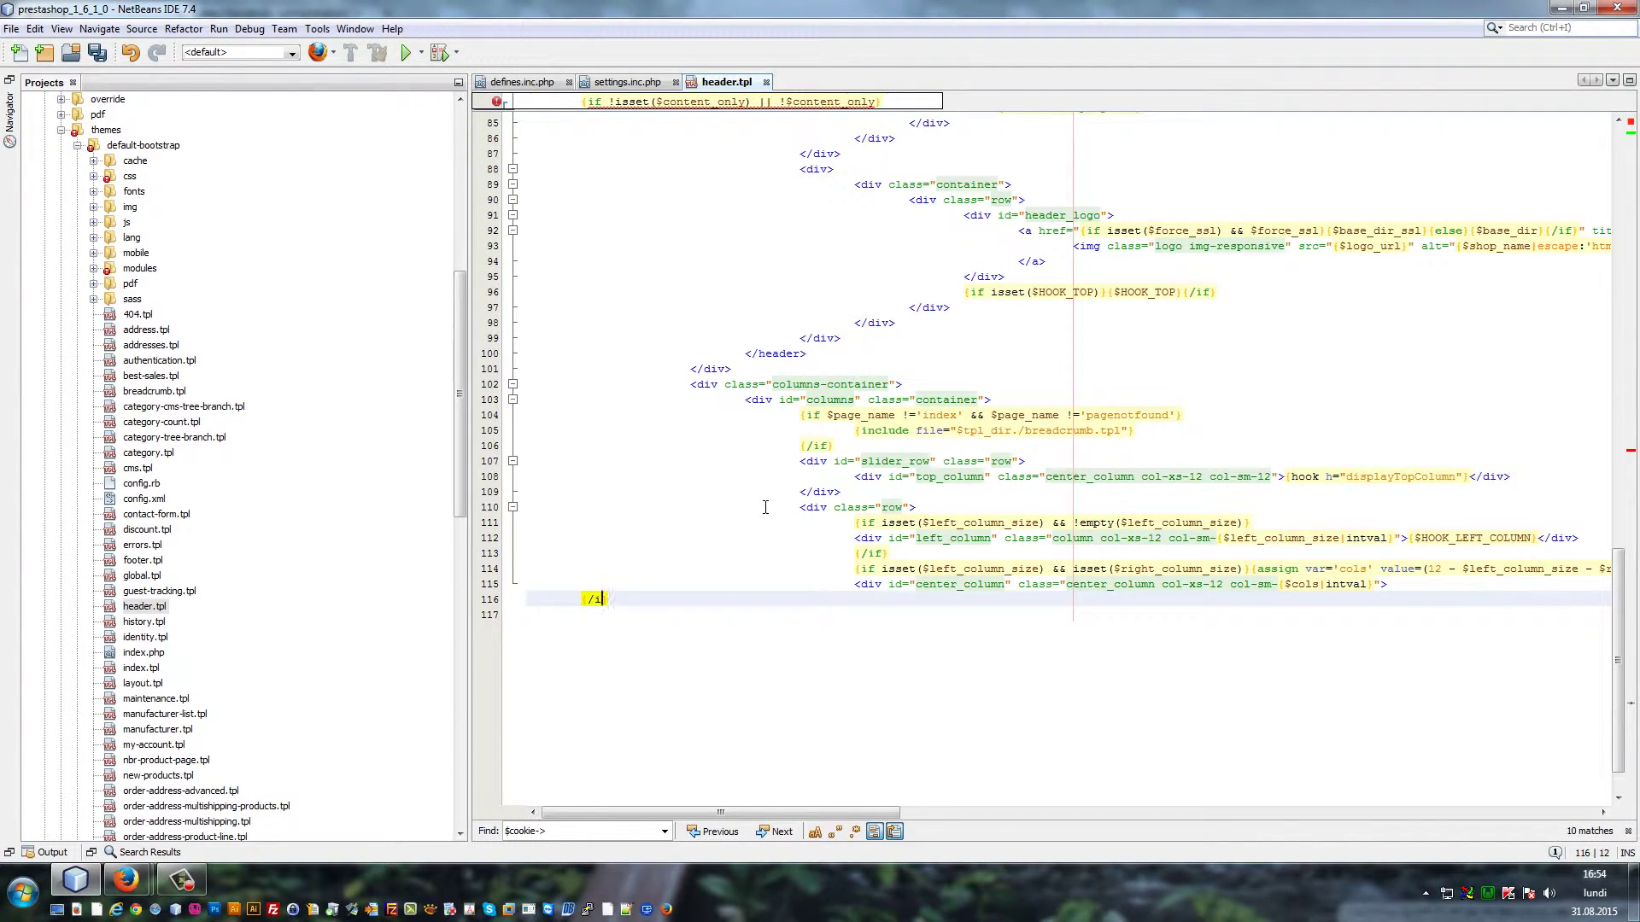
key(ctrl+s)
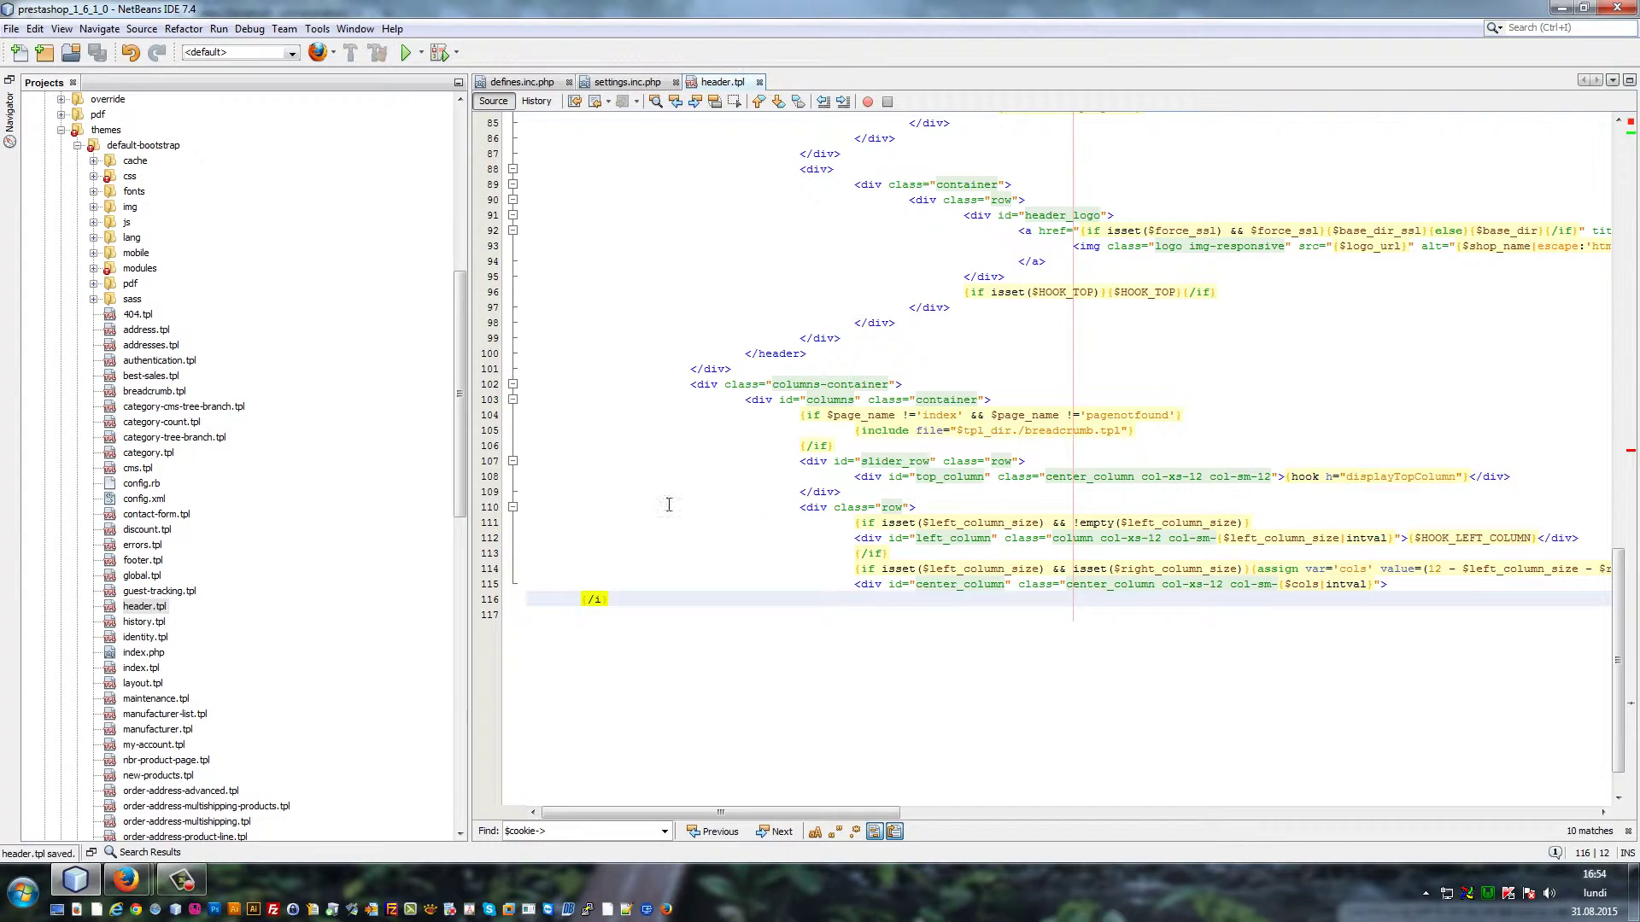
click(146, 881)
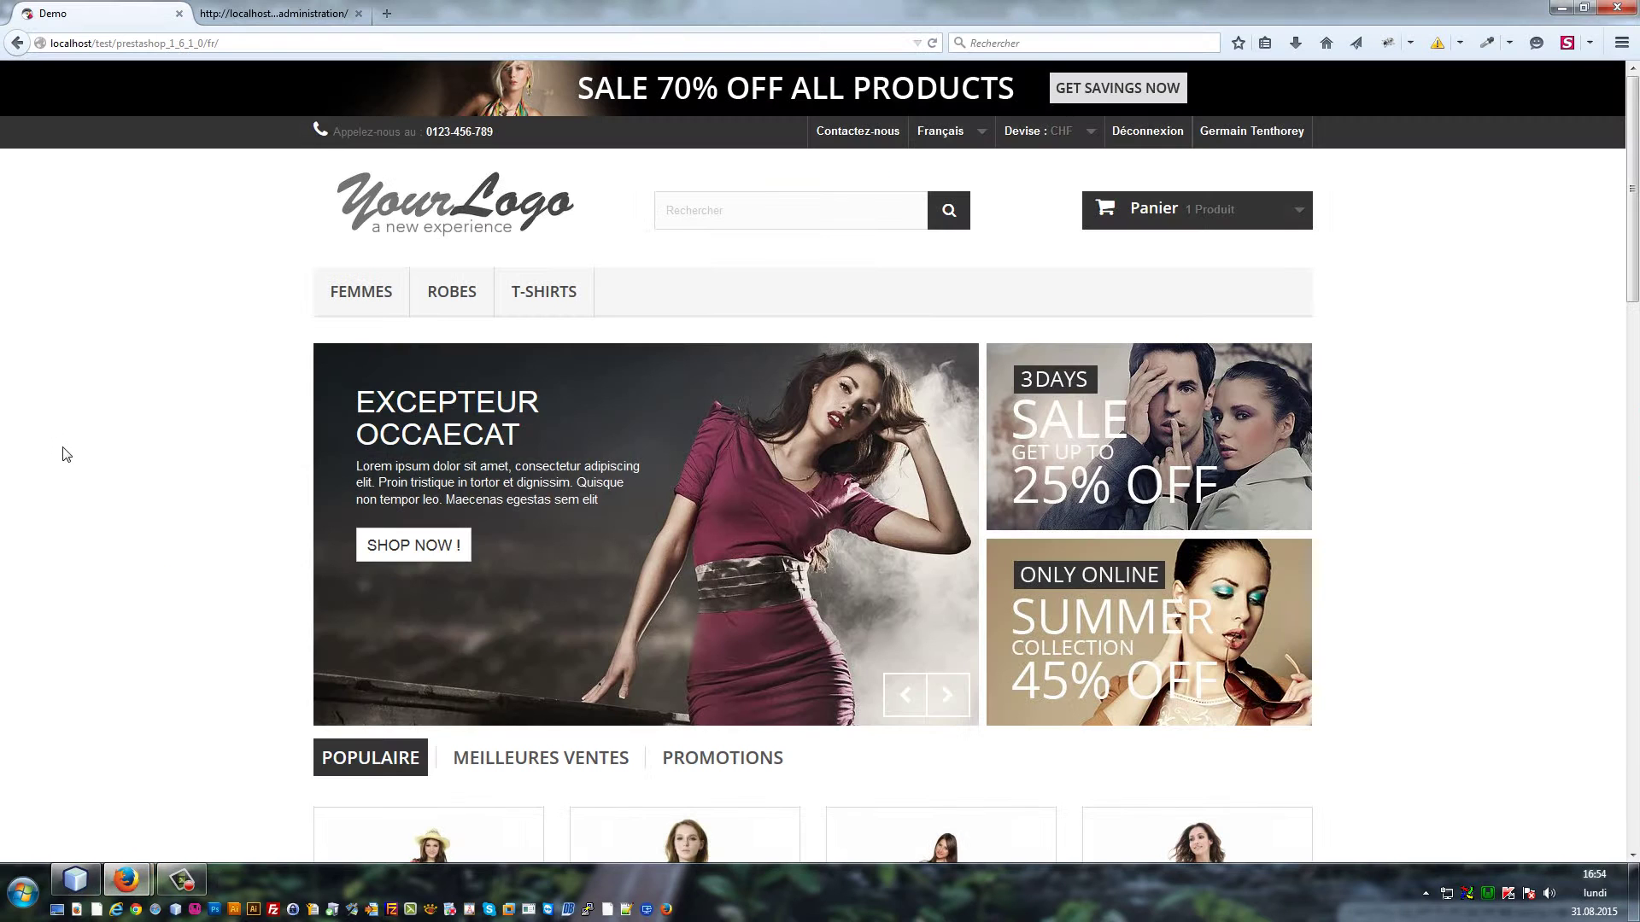
Reload the storefront and read the Smarty 'unknown tag iclose' error for line 116
key(F5)
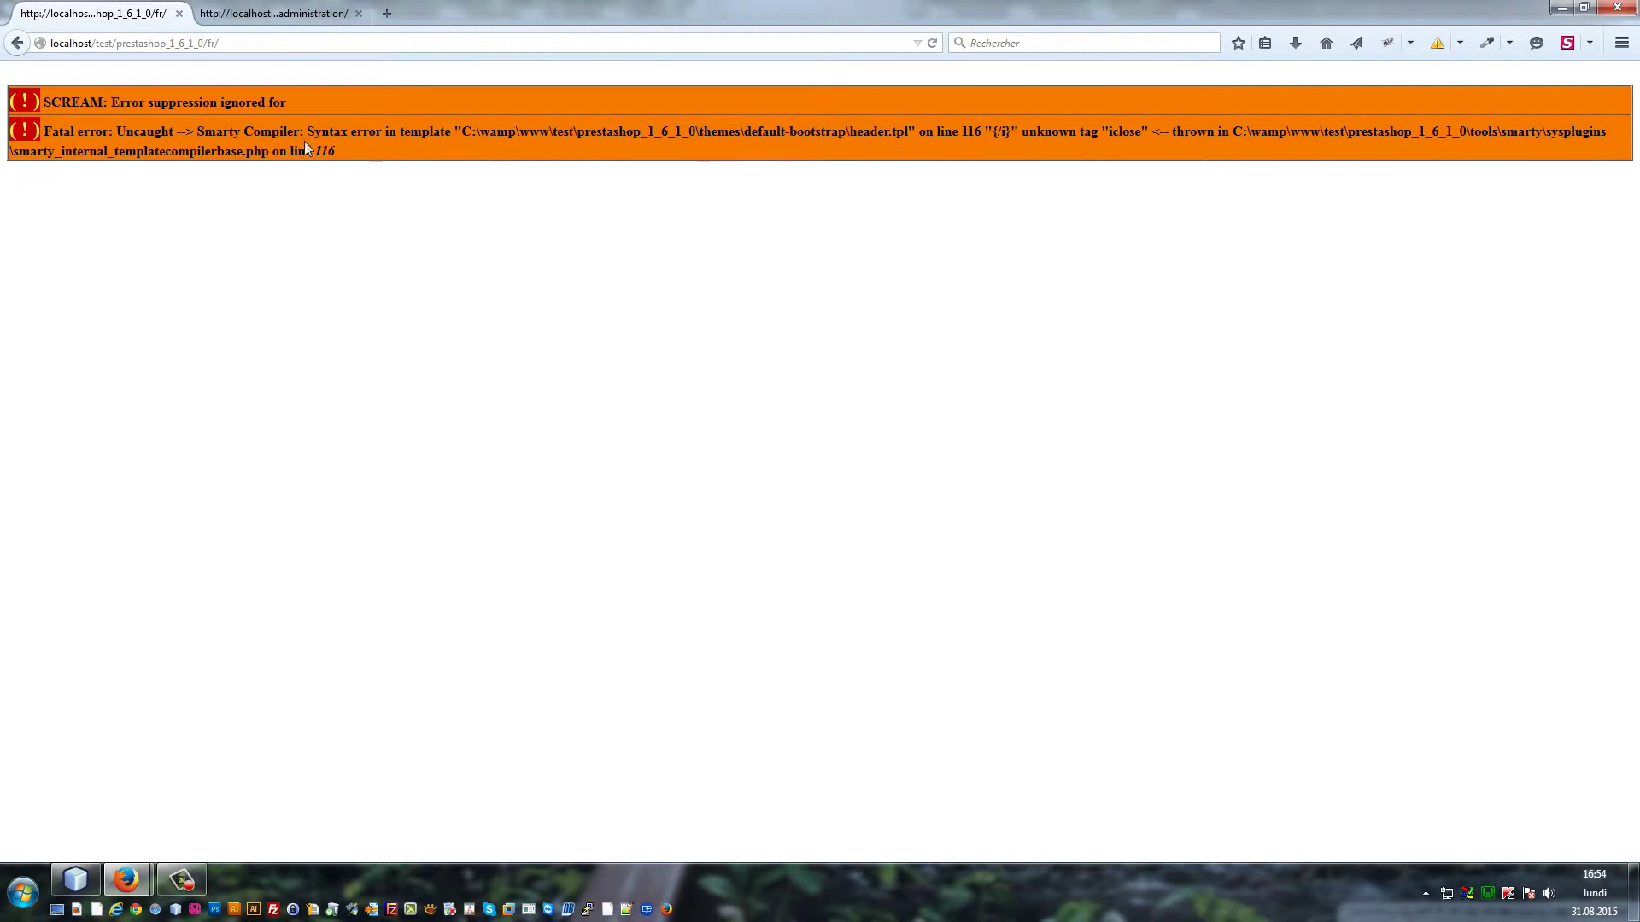
drag(1034, 139, 1042, 136)
click(1019, 131)
drag(1152, 137, 1021, 137)
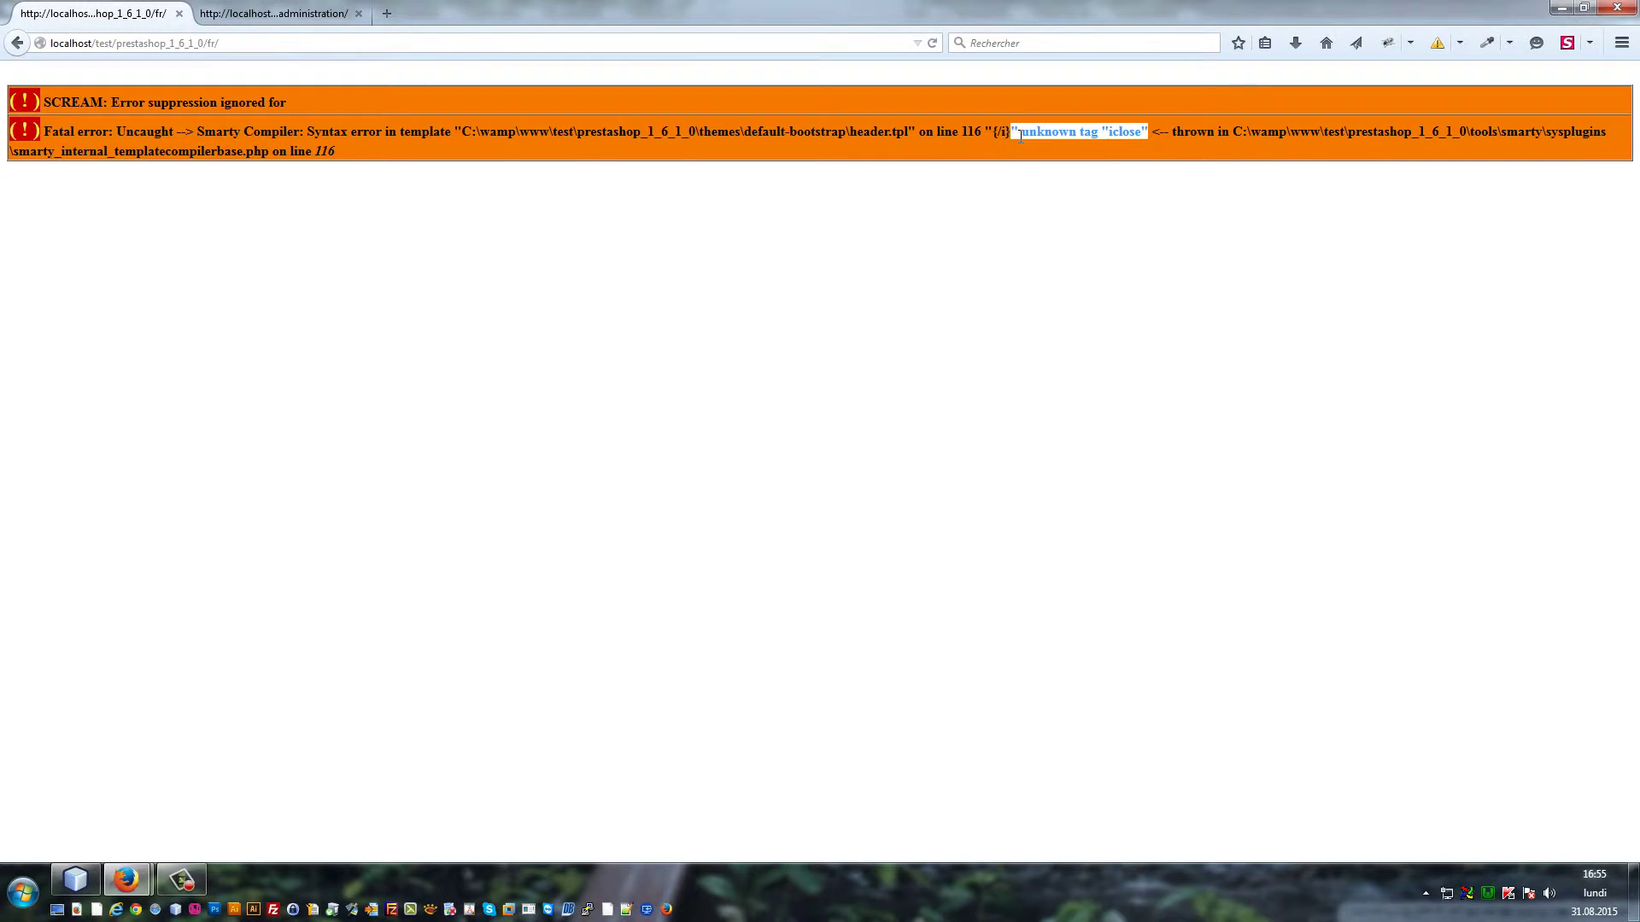
click(1029, 134)
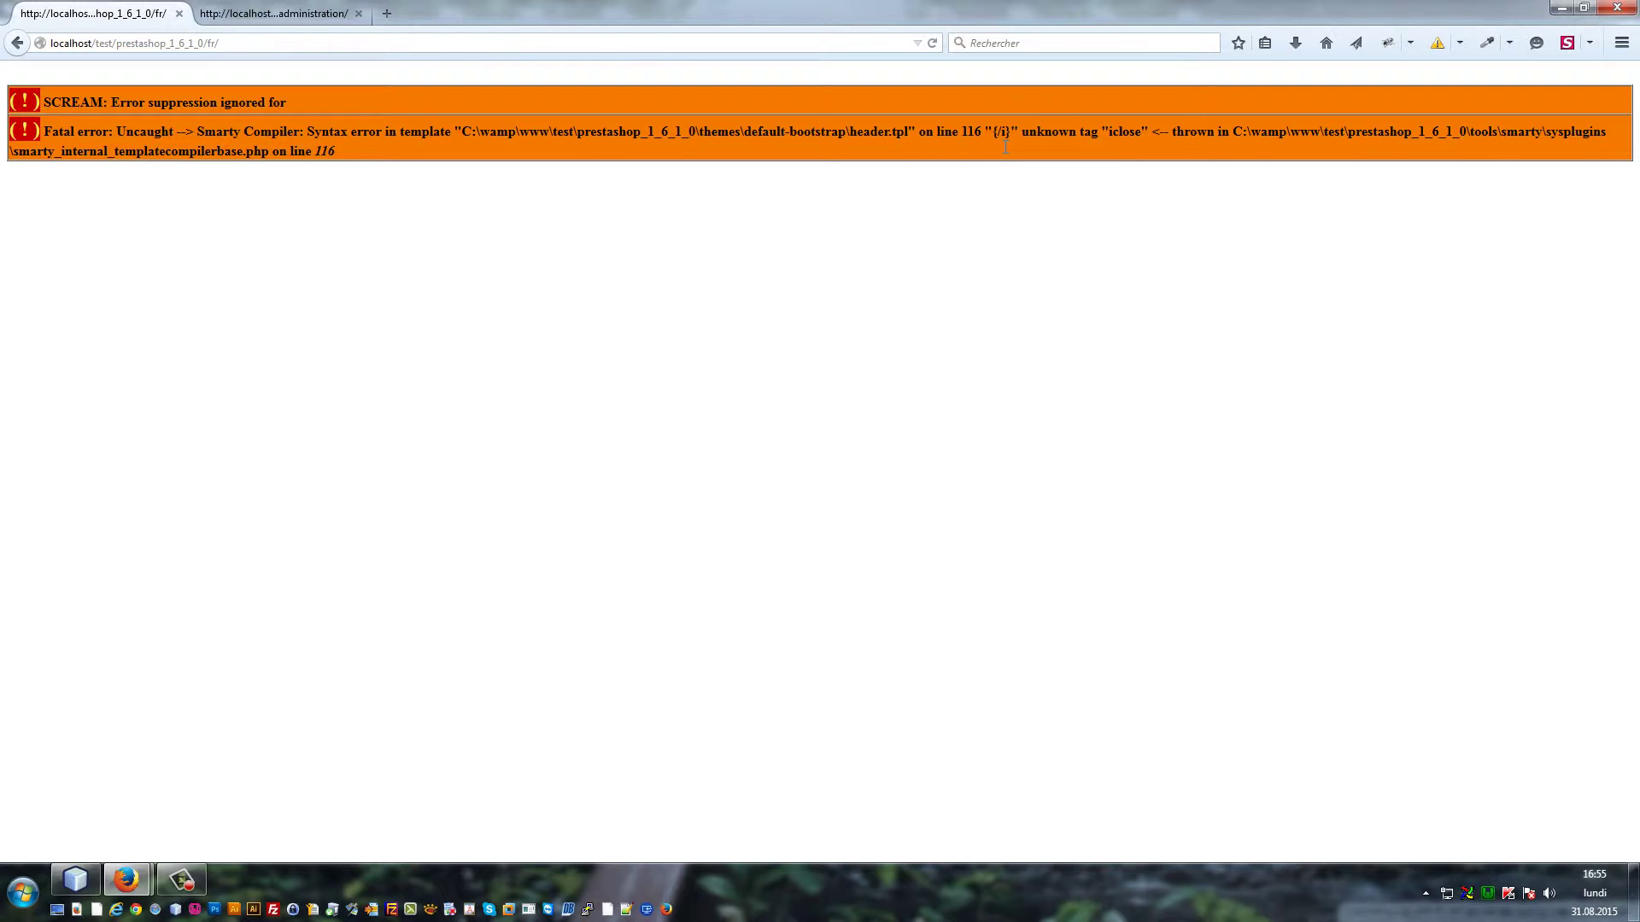
drag(992, 135, 1016, 133)
click(431, 147)
Append junk 'asdfasd' to the {/i tag, save, and check the 'iasdfasd' storefront error
click(75, 880)
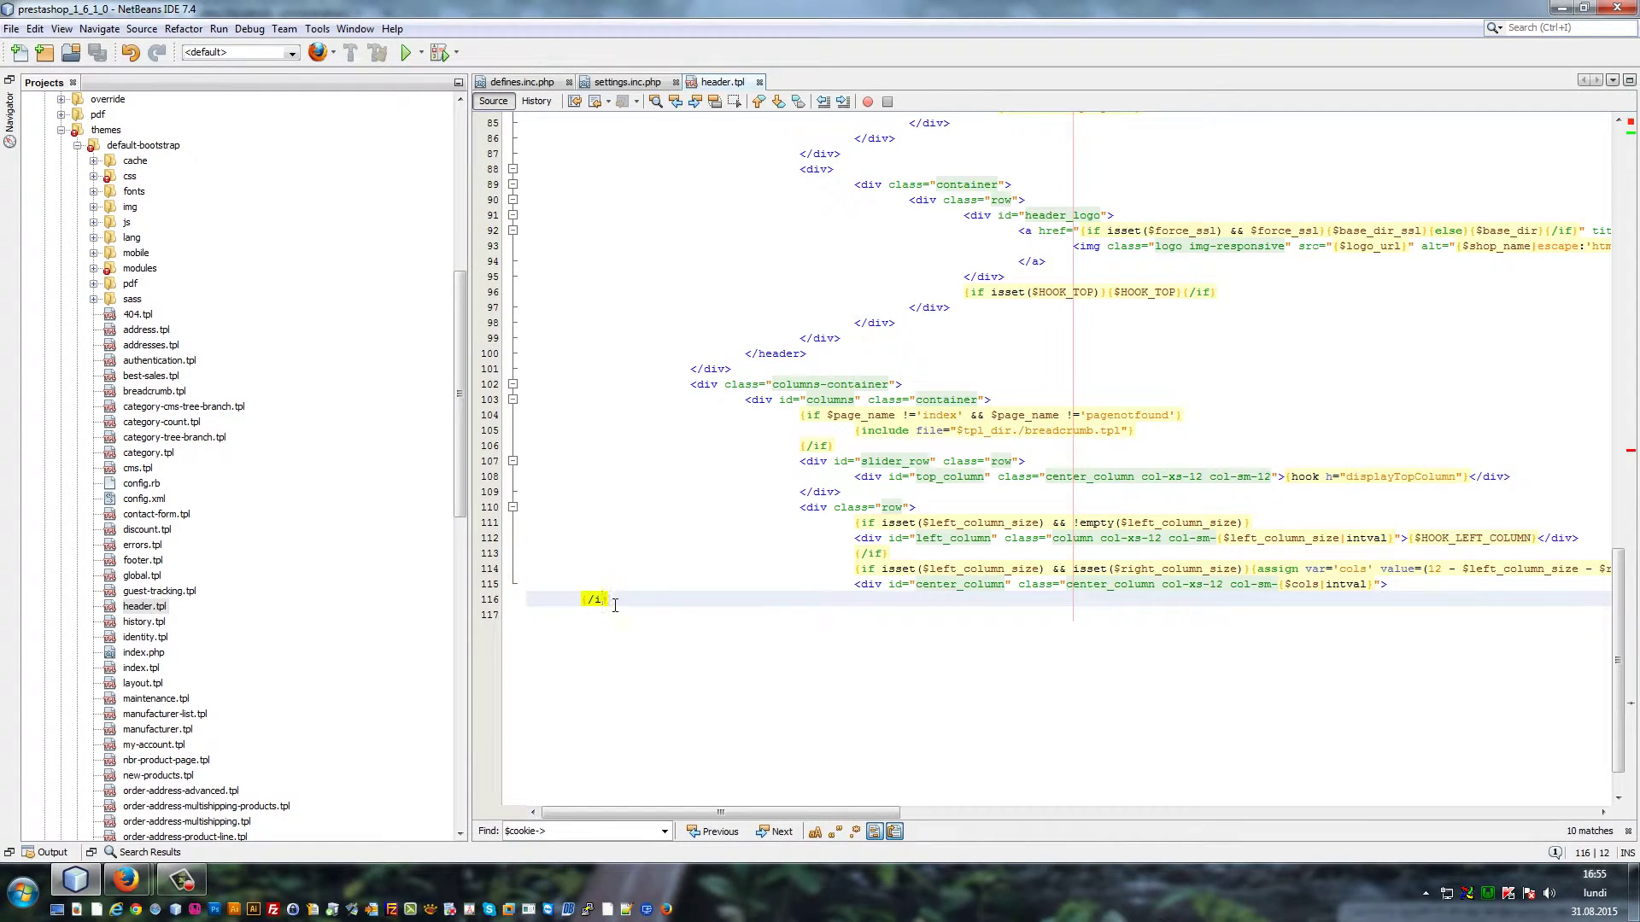
text(asdfasd)
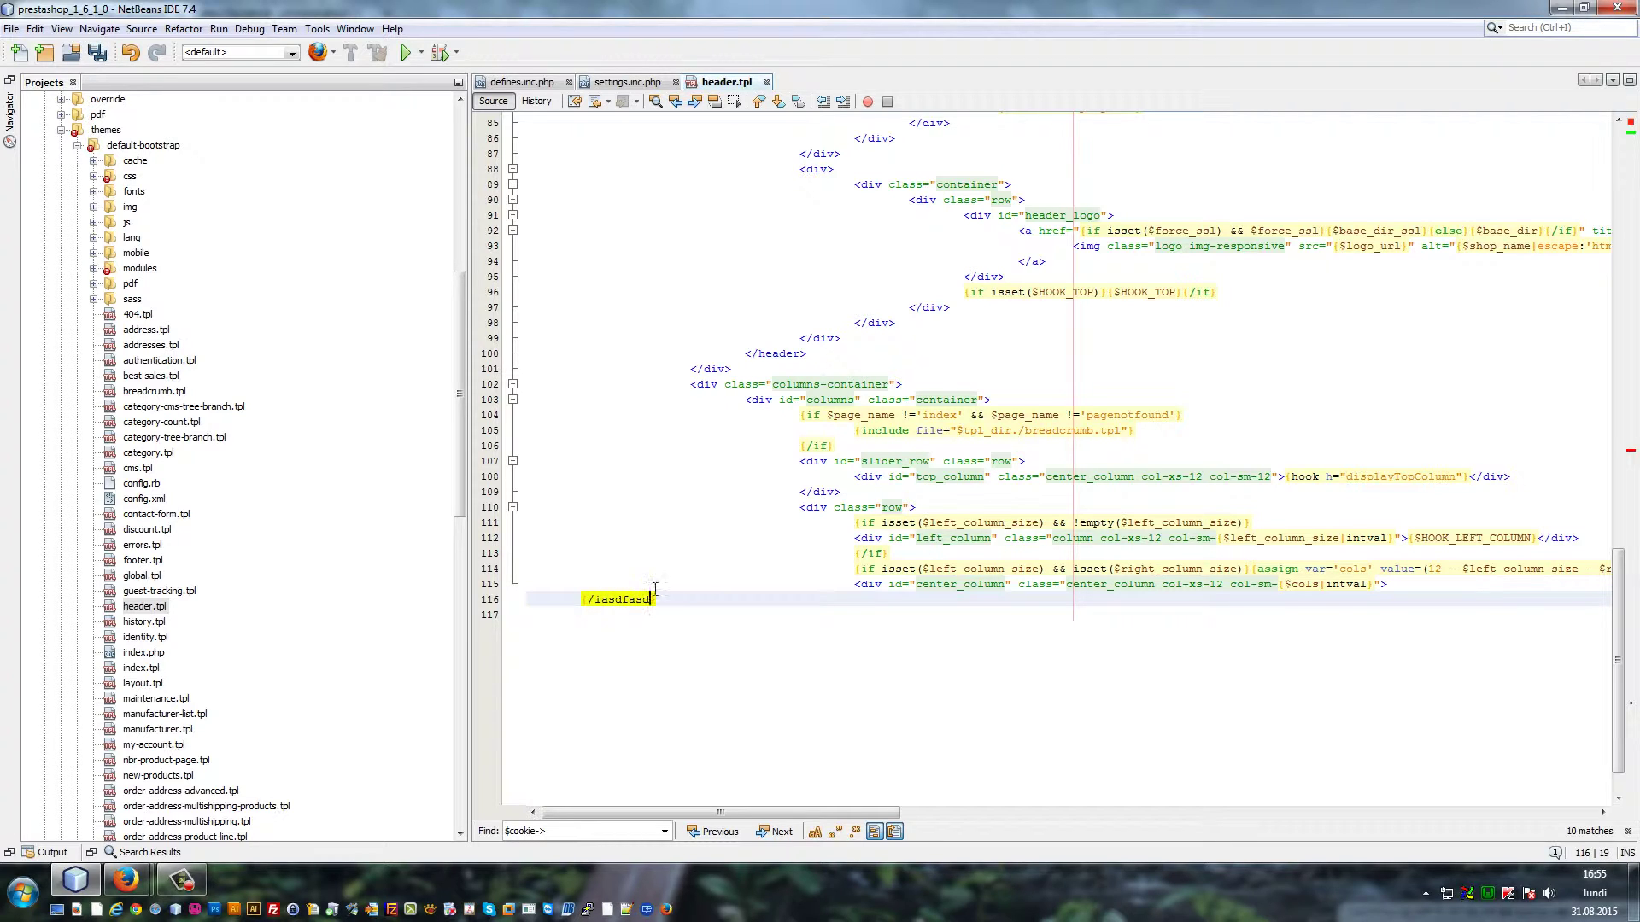
key(ctrl+s)
click(126, 879)
key(F5)
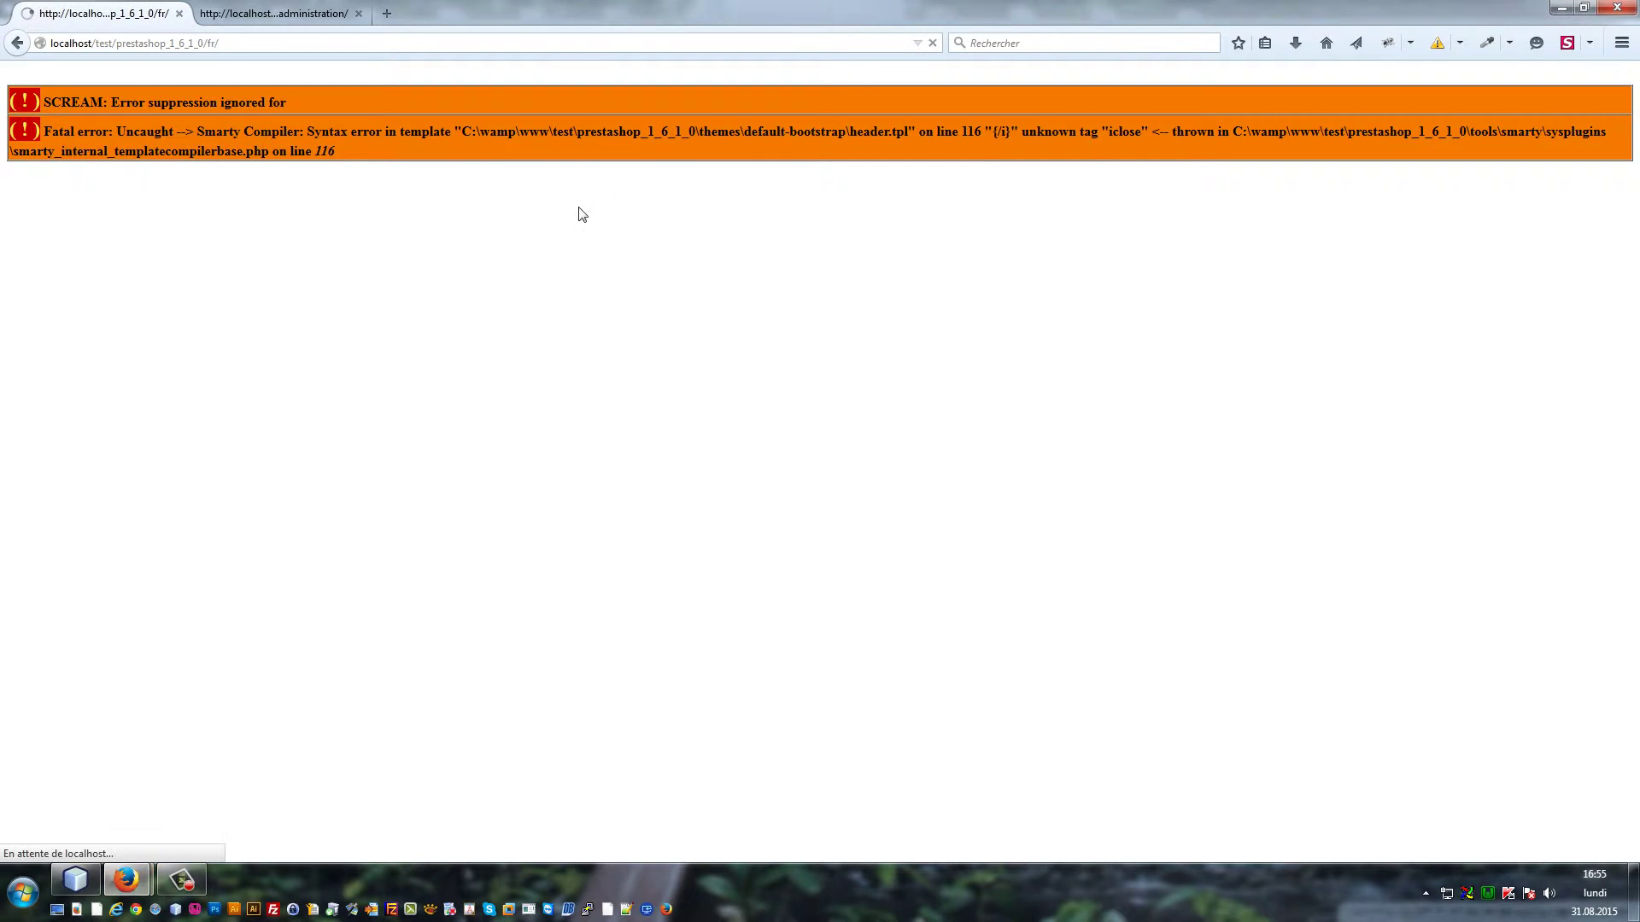
double_click(1027, 134)
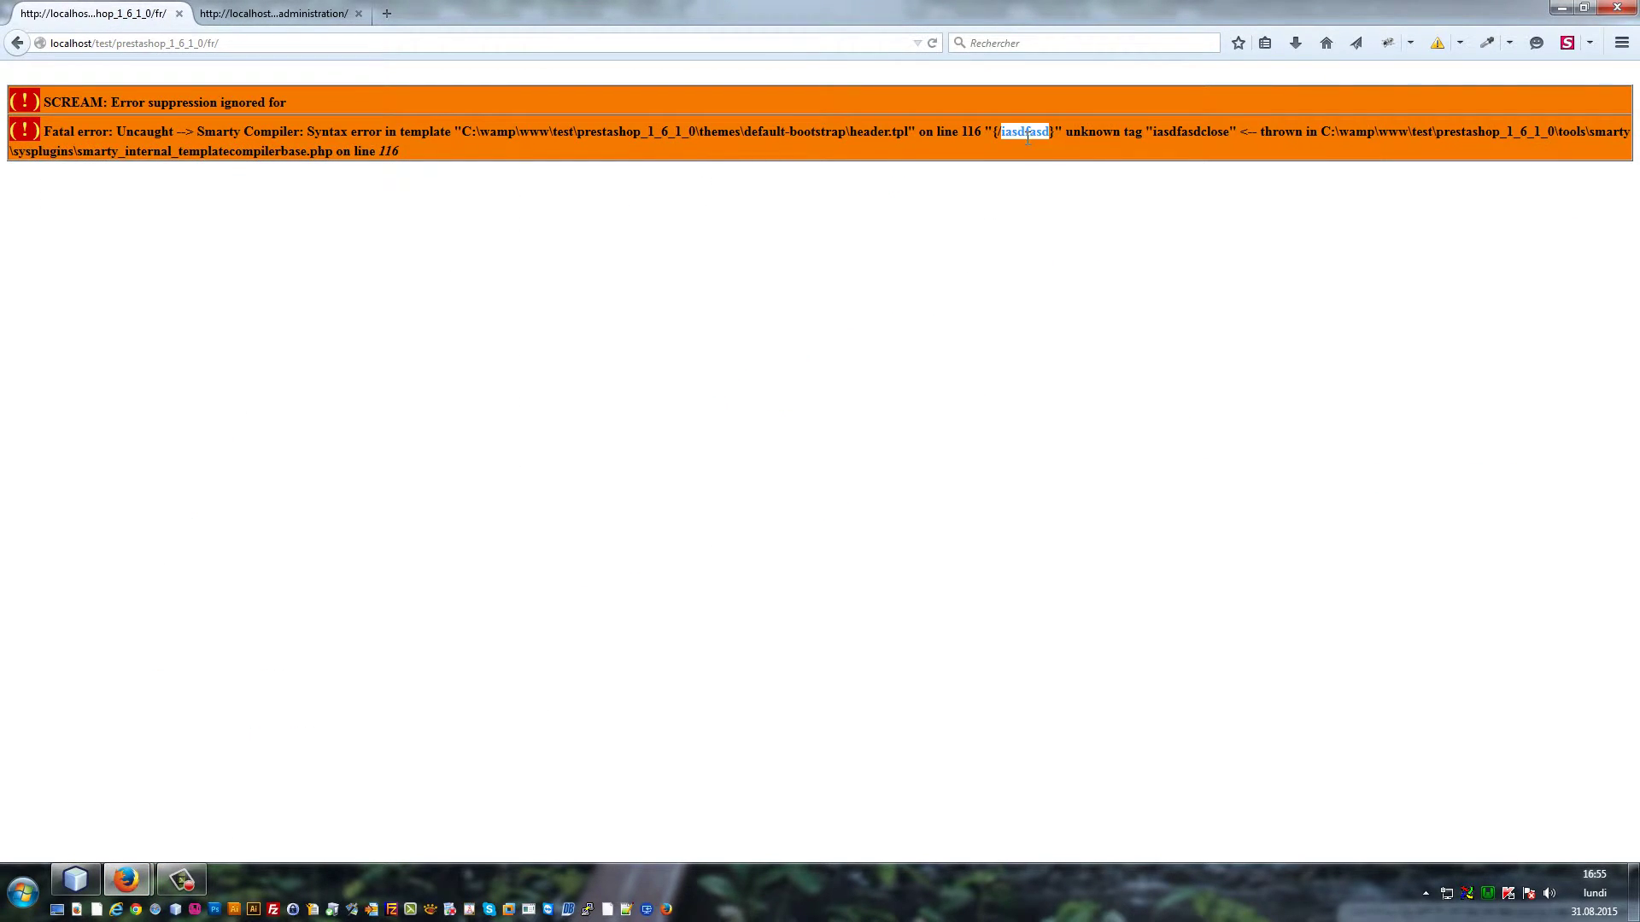
Restore line 116's closing tag to {/if} in header.tpl and save
click(75, 879)
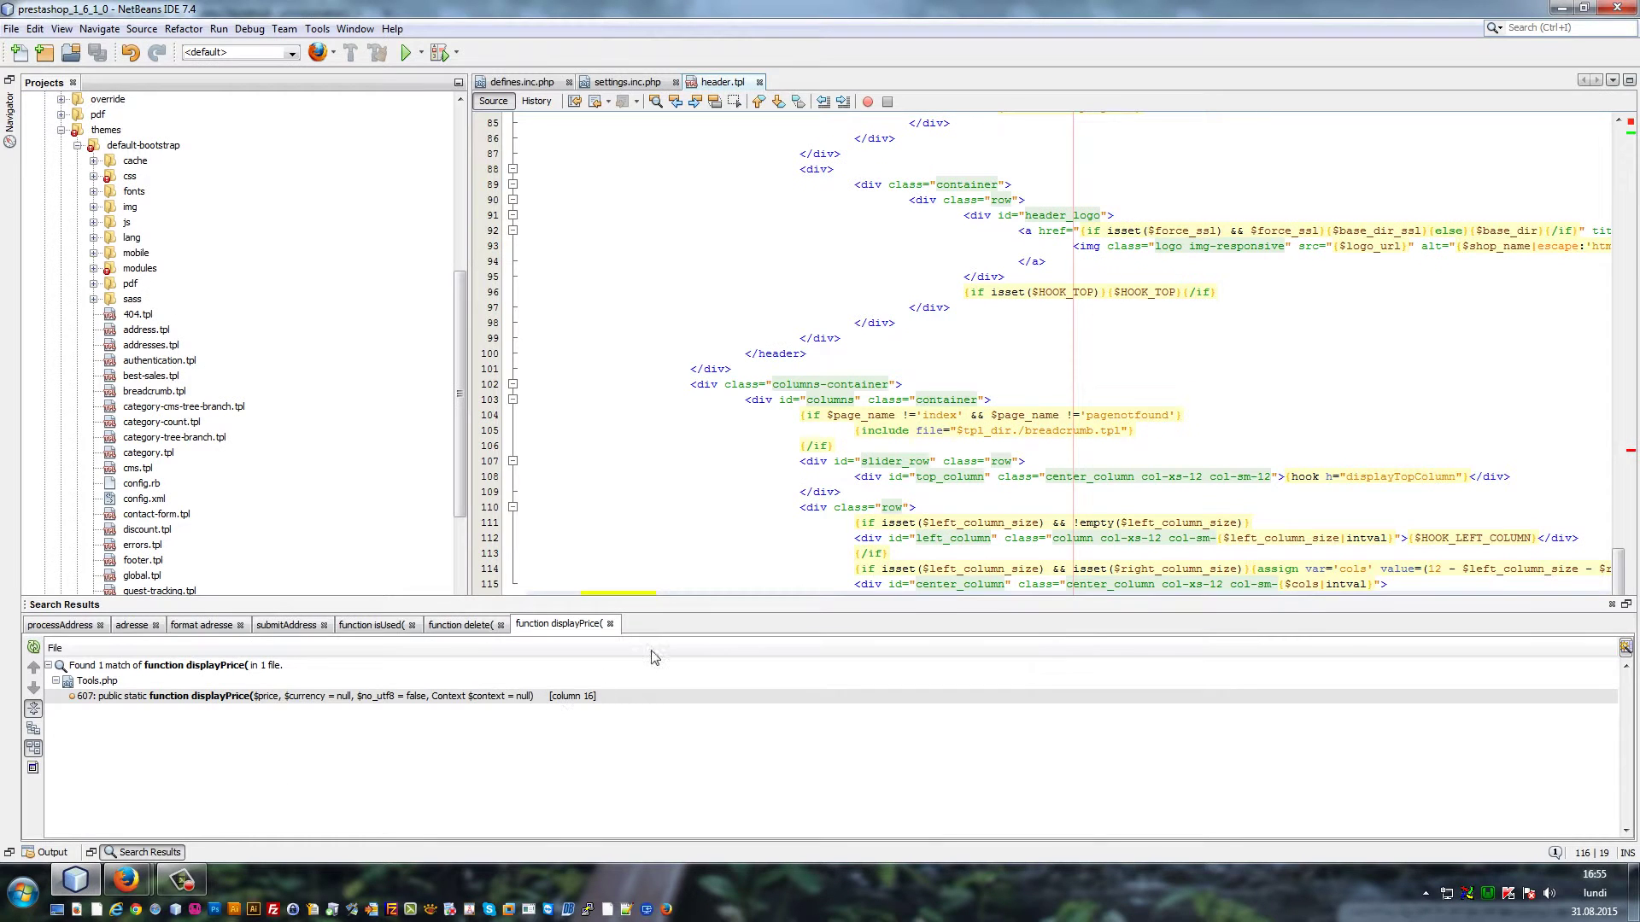
click(710, 84)
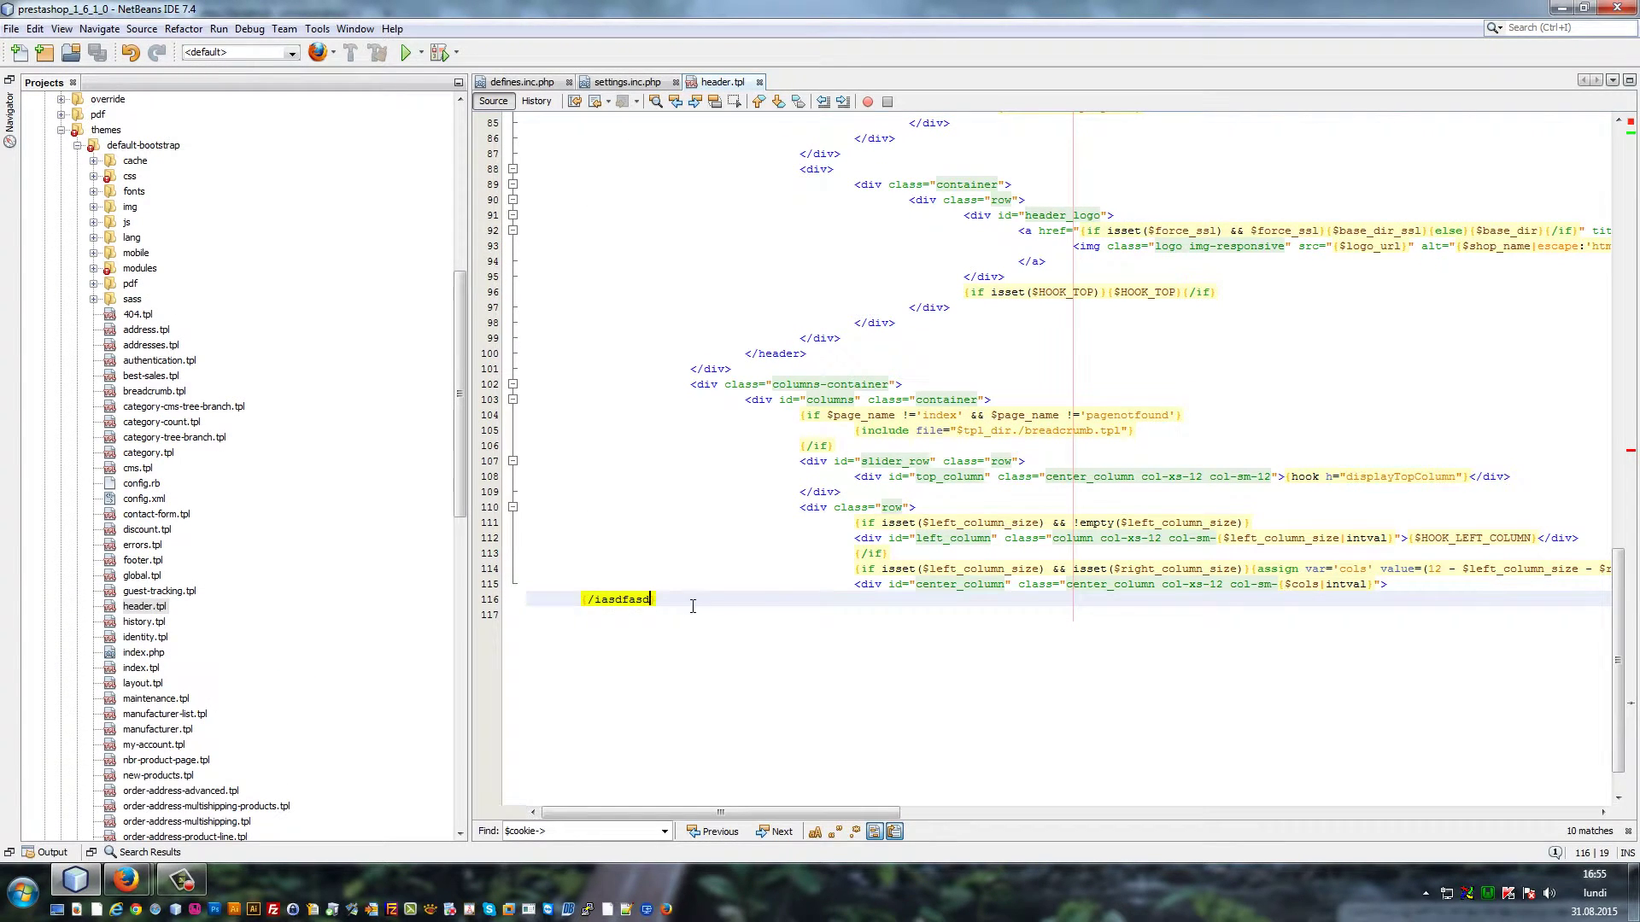
drag(692, 603, 450, 603)
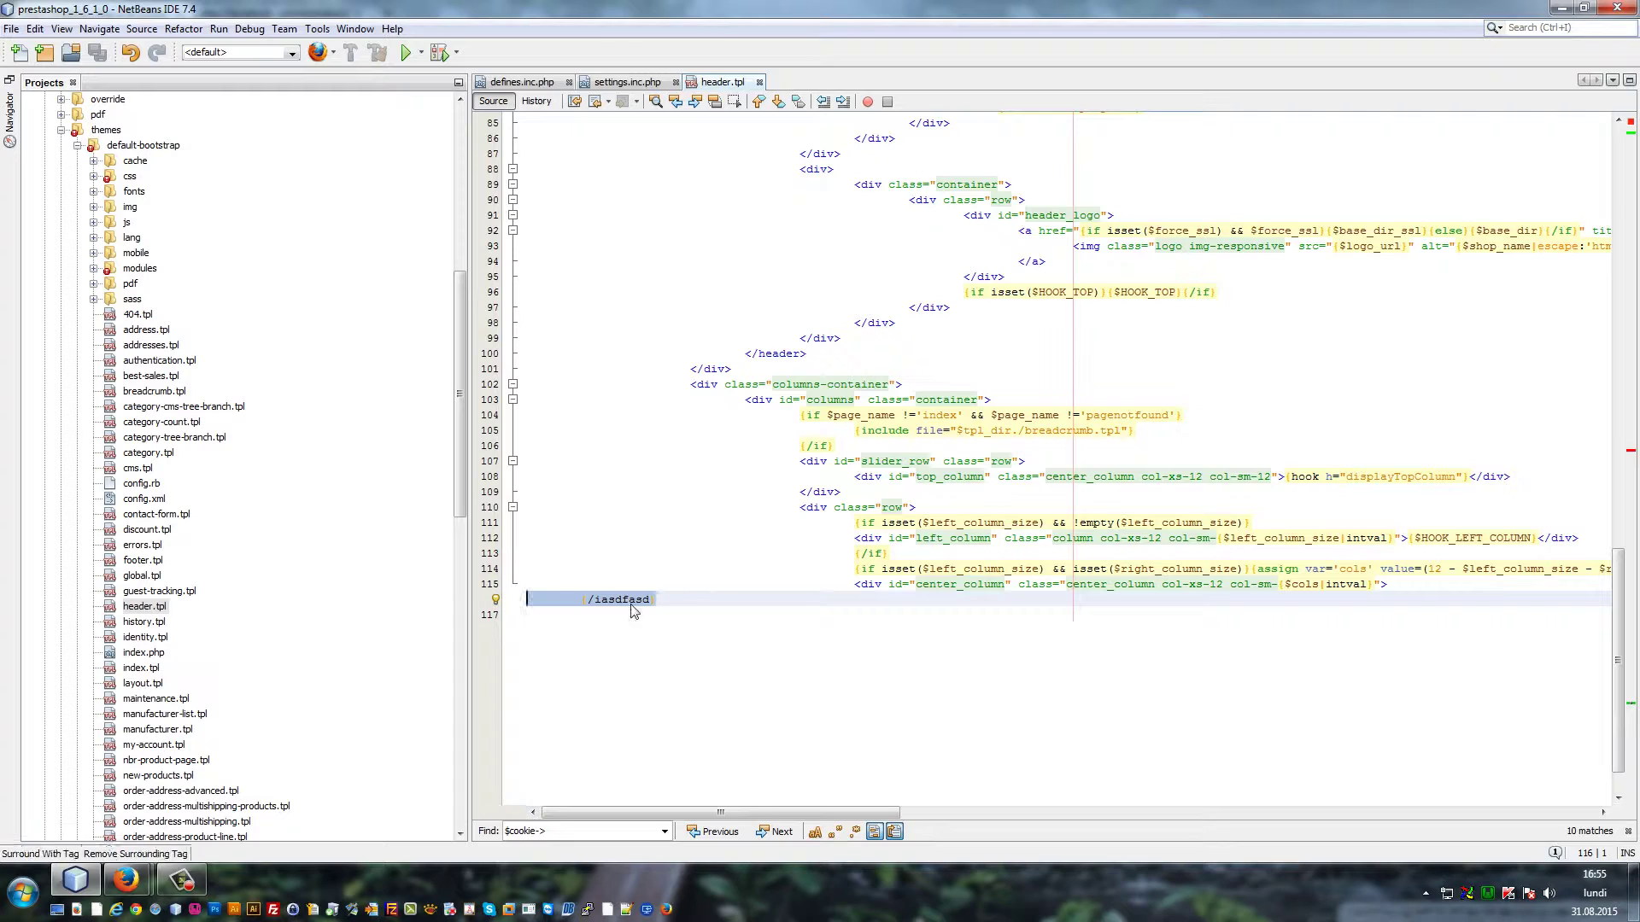
text({/if)
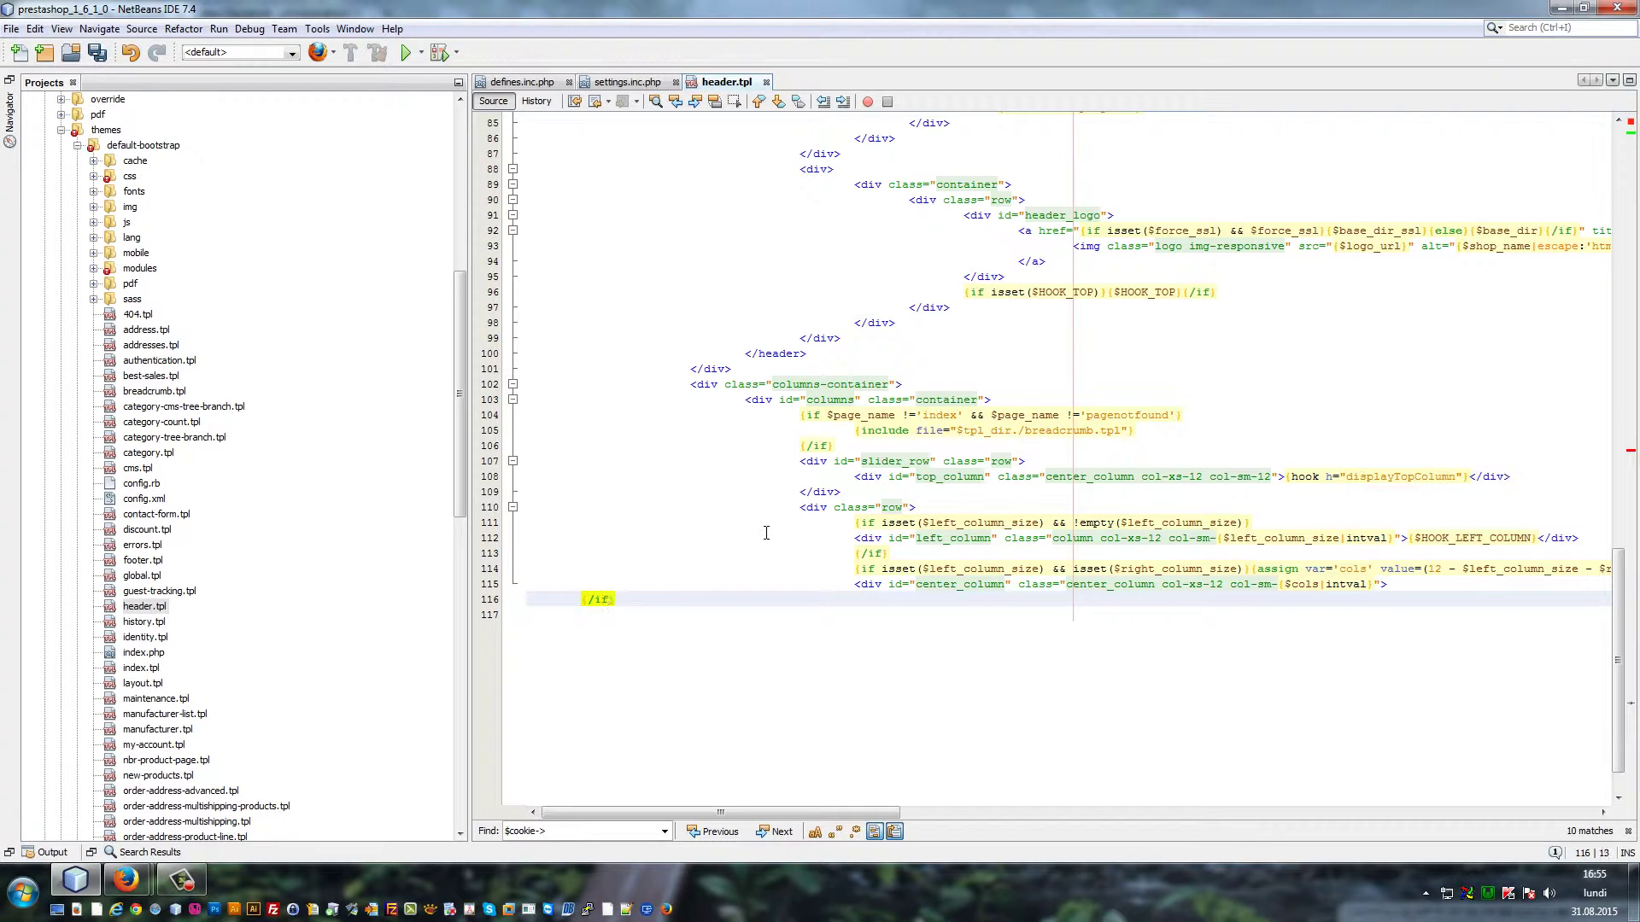
key(ctrl+s)
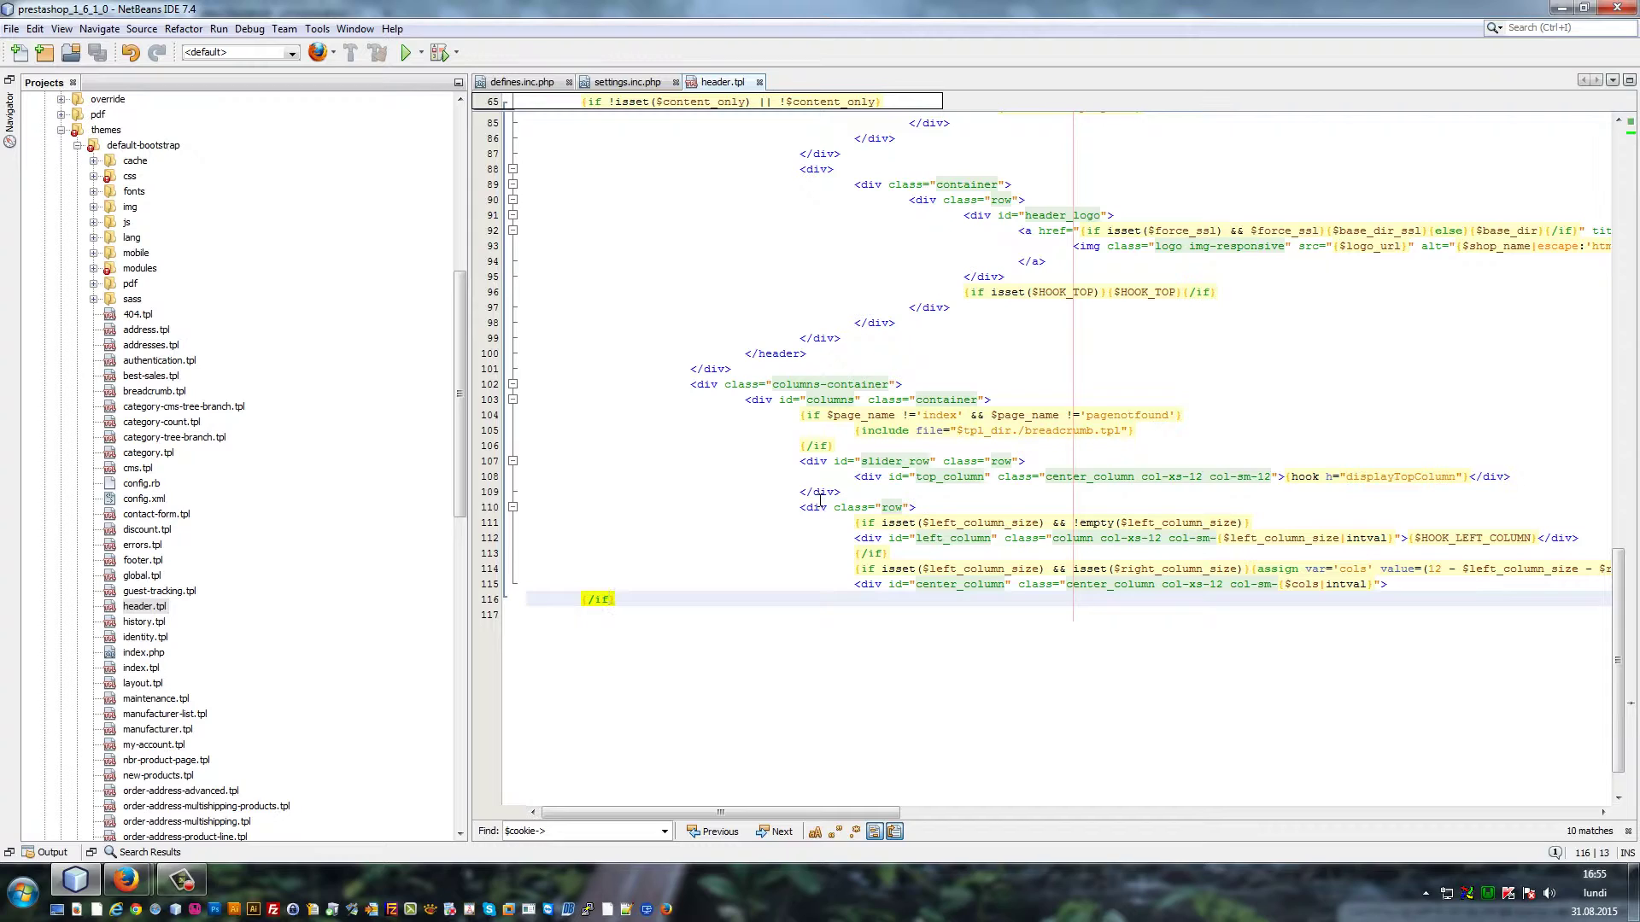
Reload the shop tab and the administration tab to load the back-office dashboard
click(126, 880)
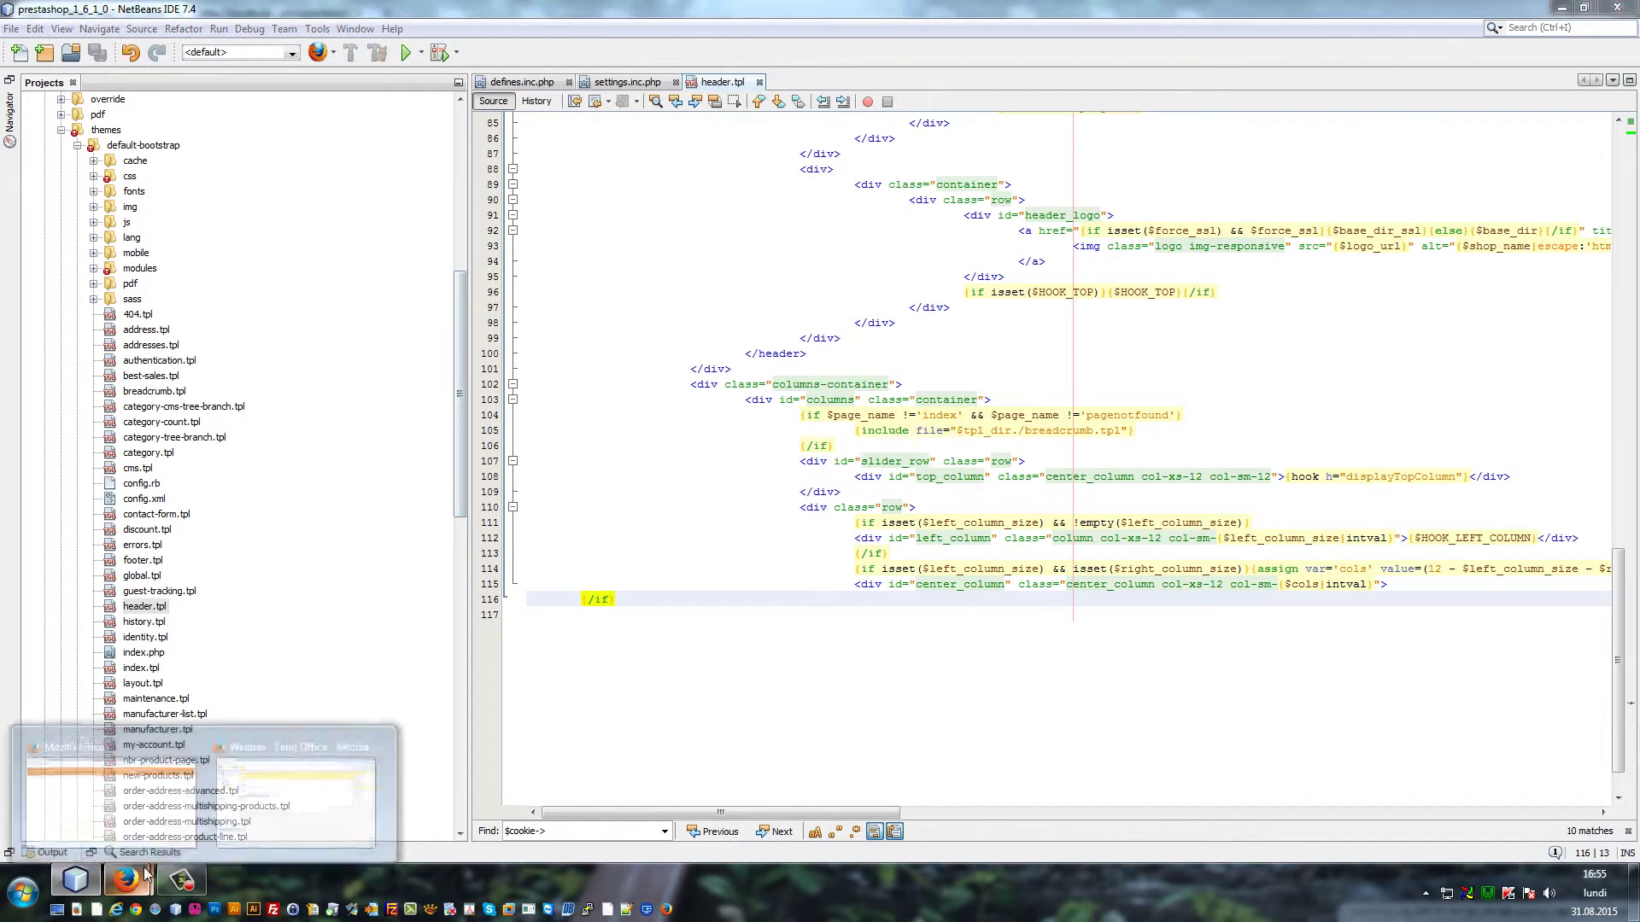
mouse_move(190, 794)
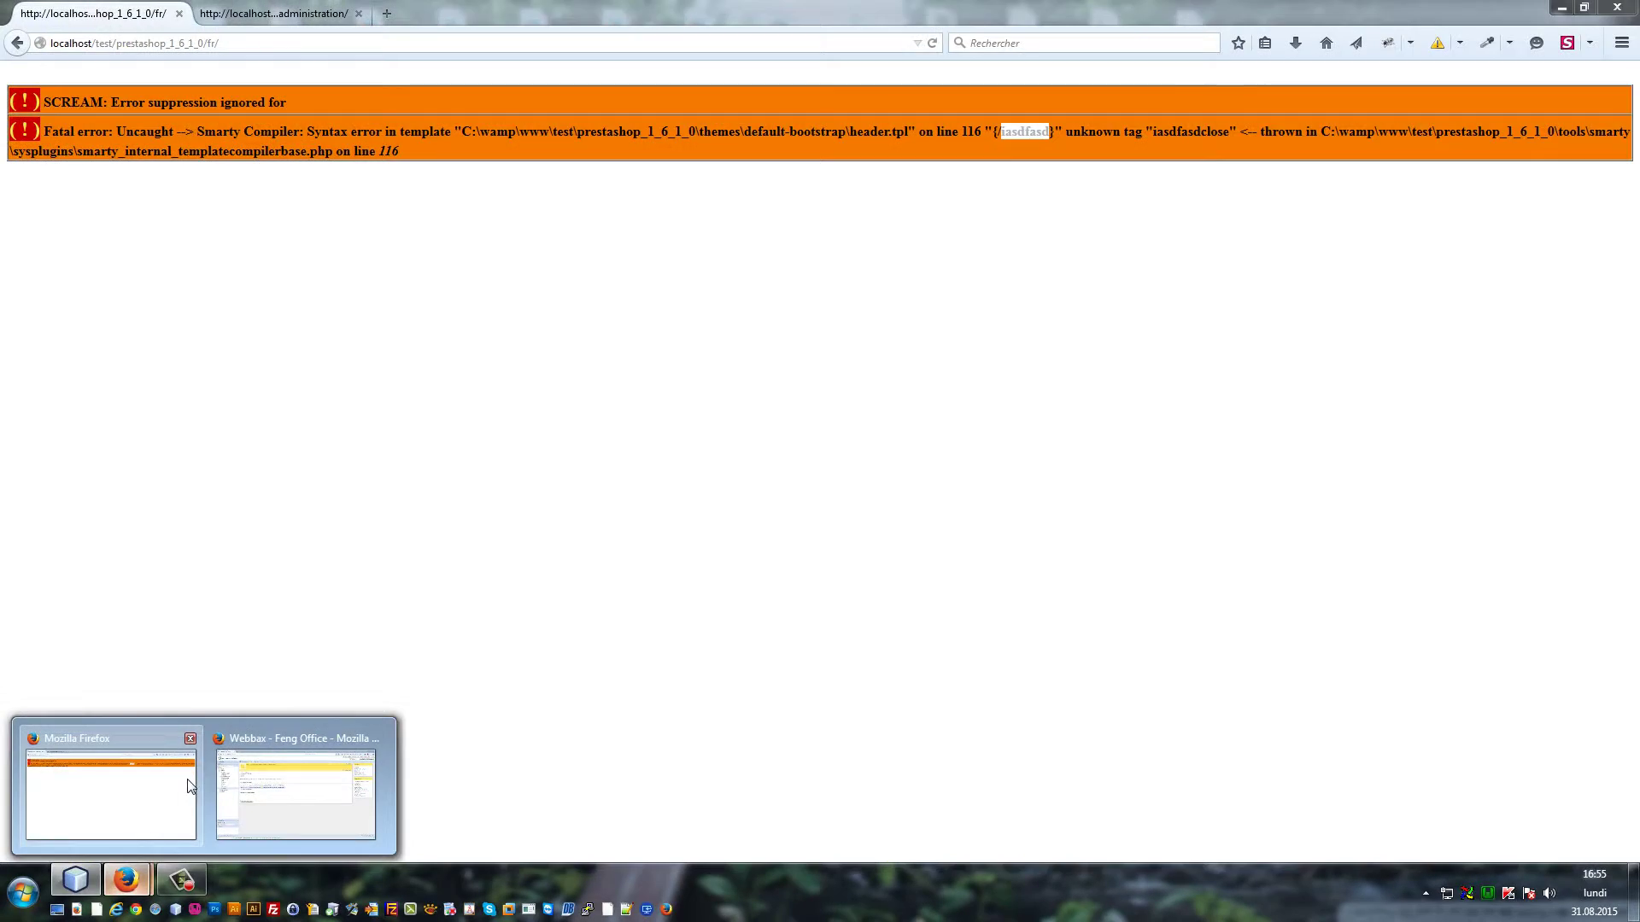
click(190, 786)
click(273, 13)
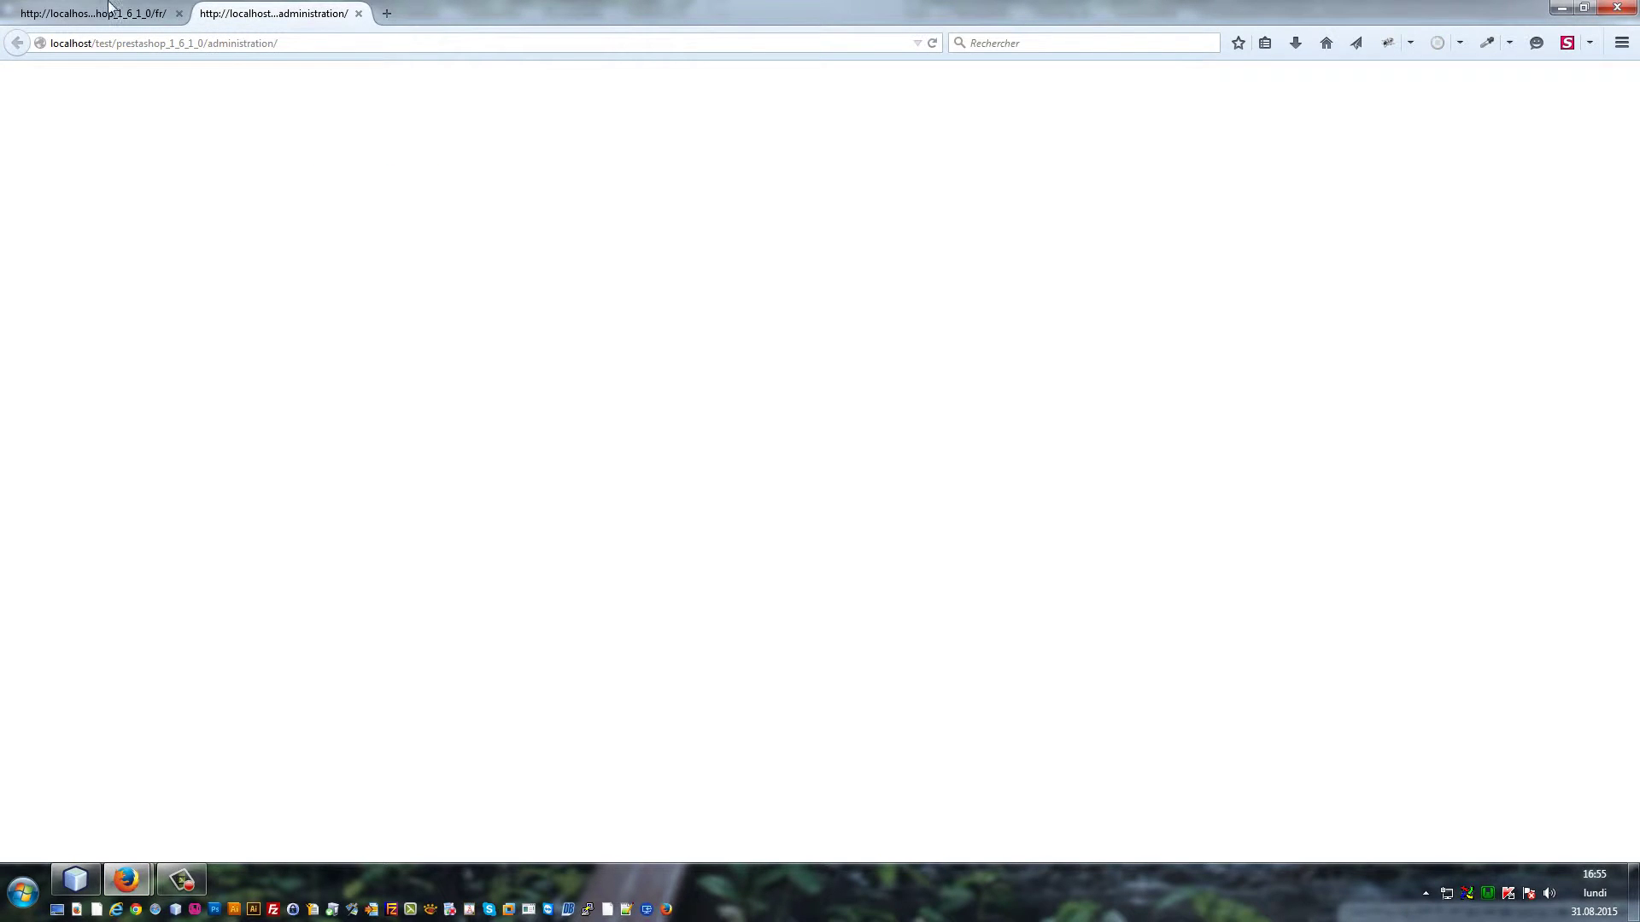
click(52, 10)
key(F5)
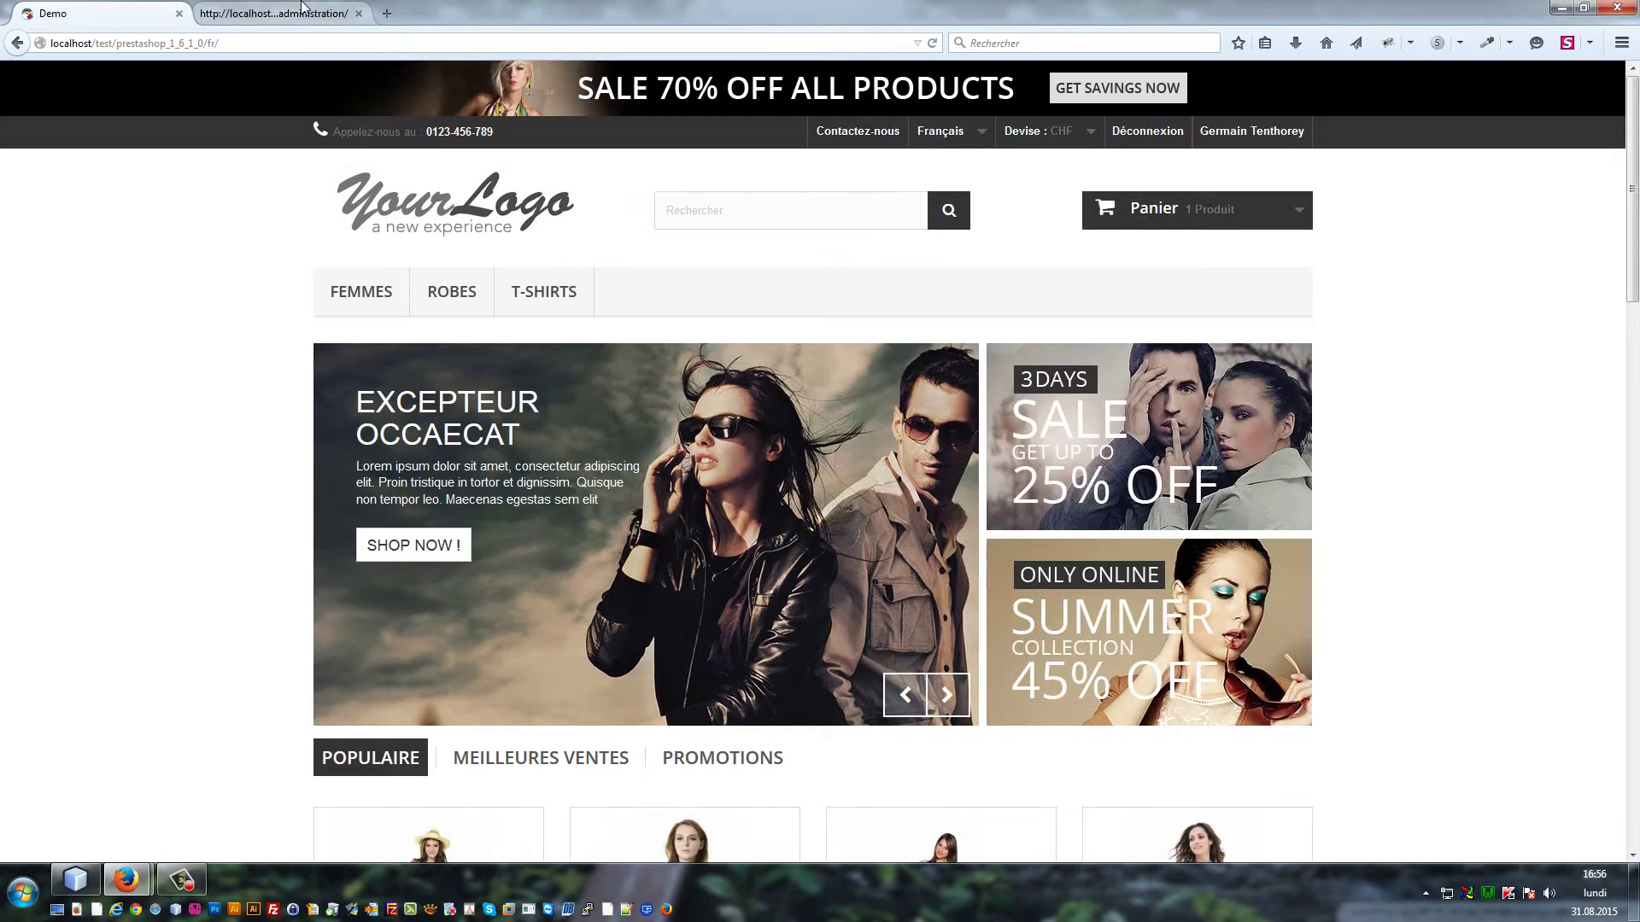
click(301, 10)
key(F5)
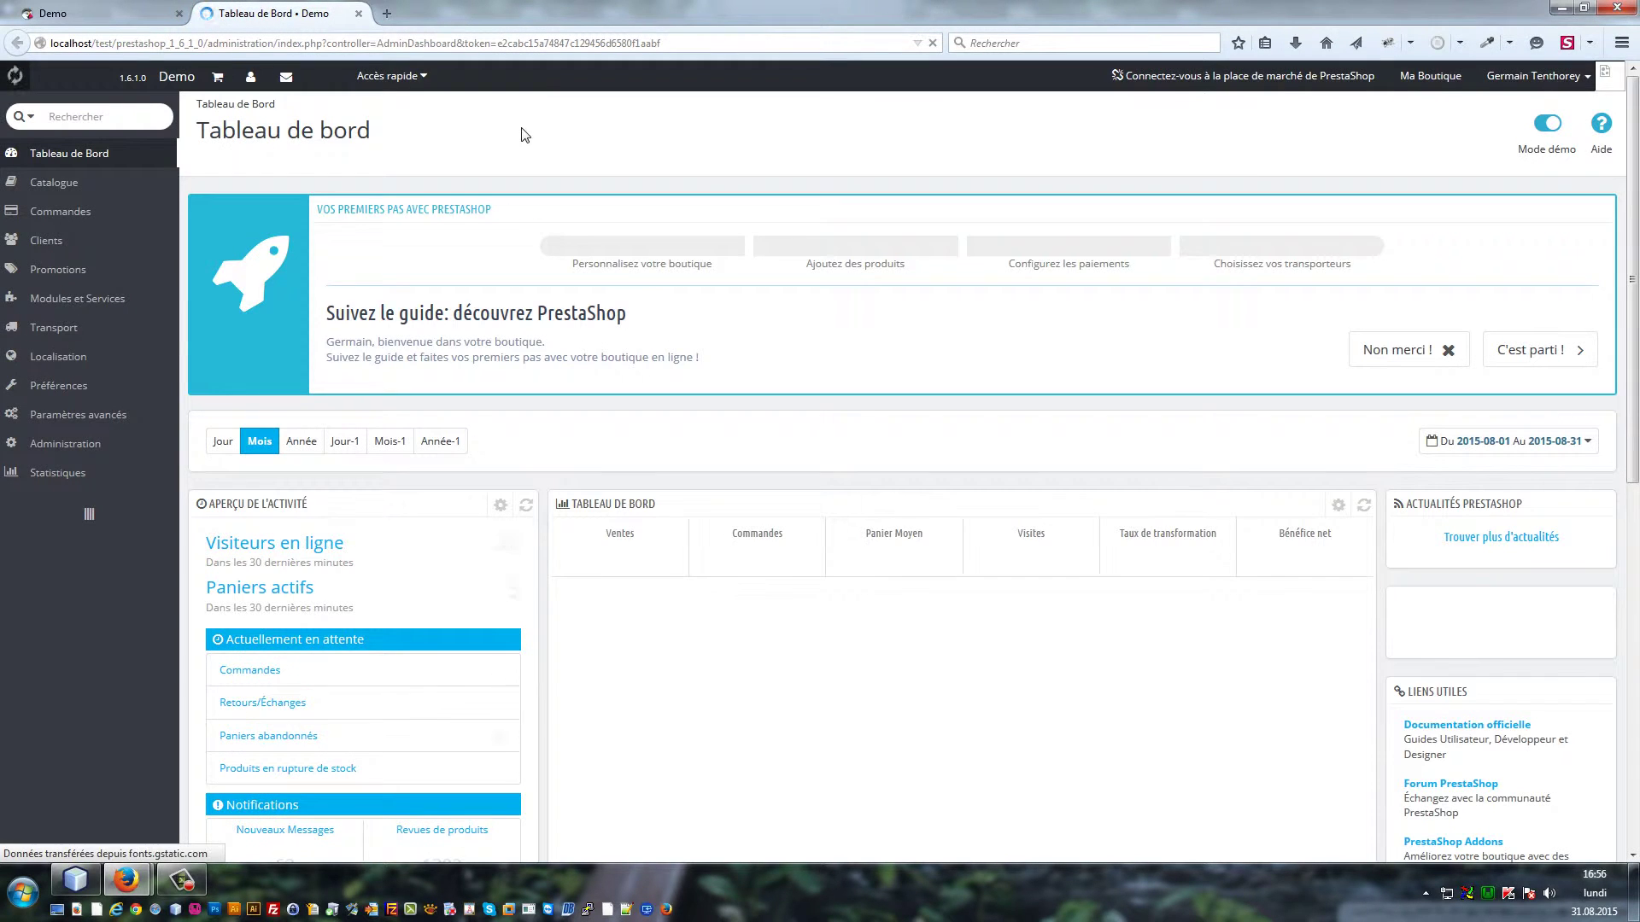
Go to Paramètres avancés > Performances and switch 'Désactiver toutes les surcharges' to OUI in debug mode
mouse_move(128, 417)
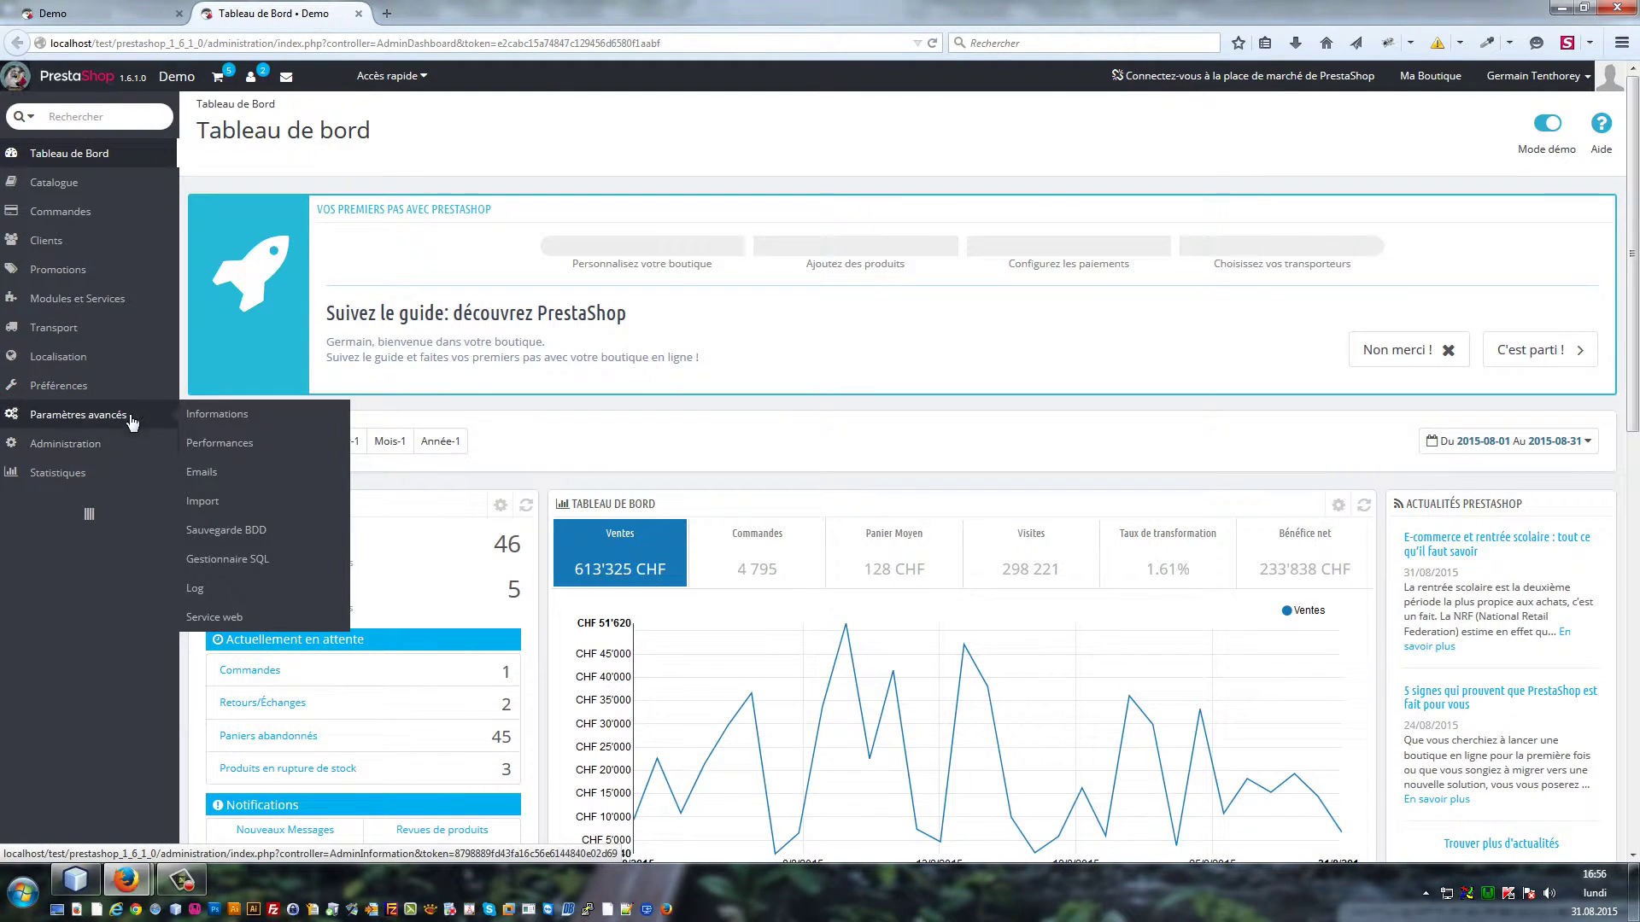
click(218, 444)
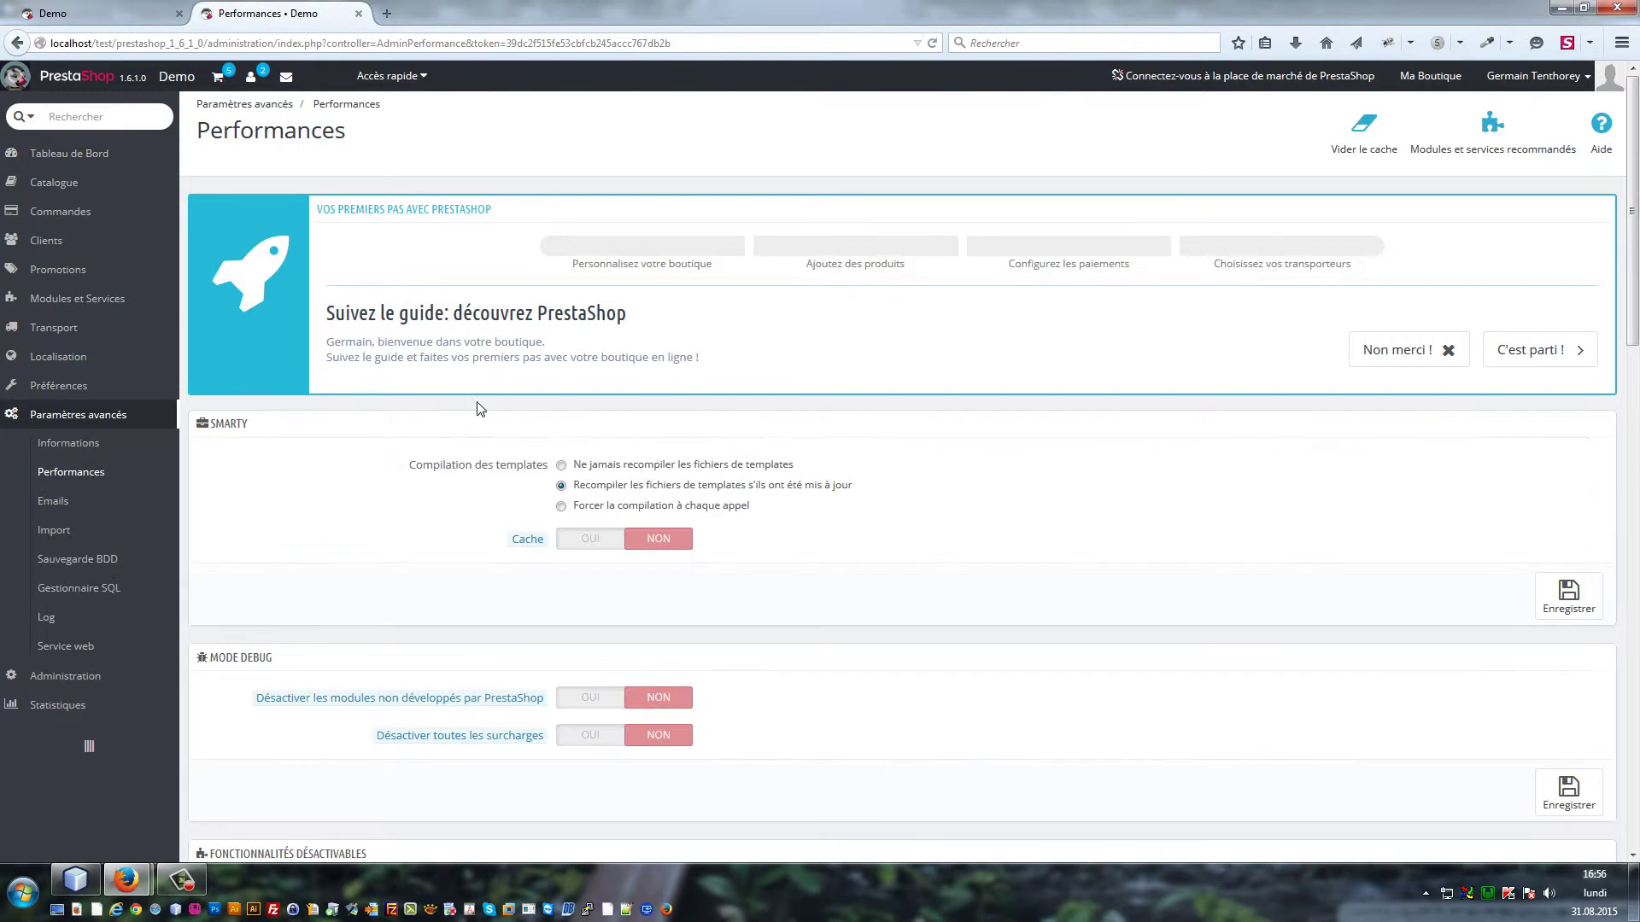
scroll(786, 401, down, 4)
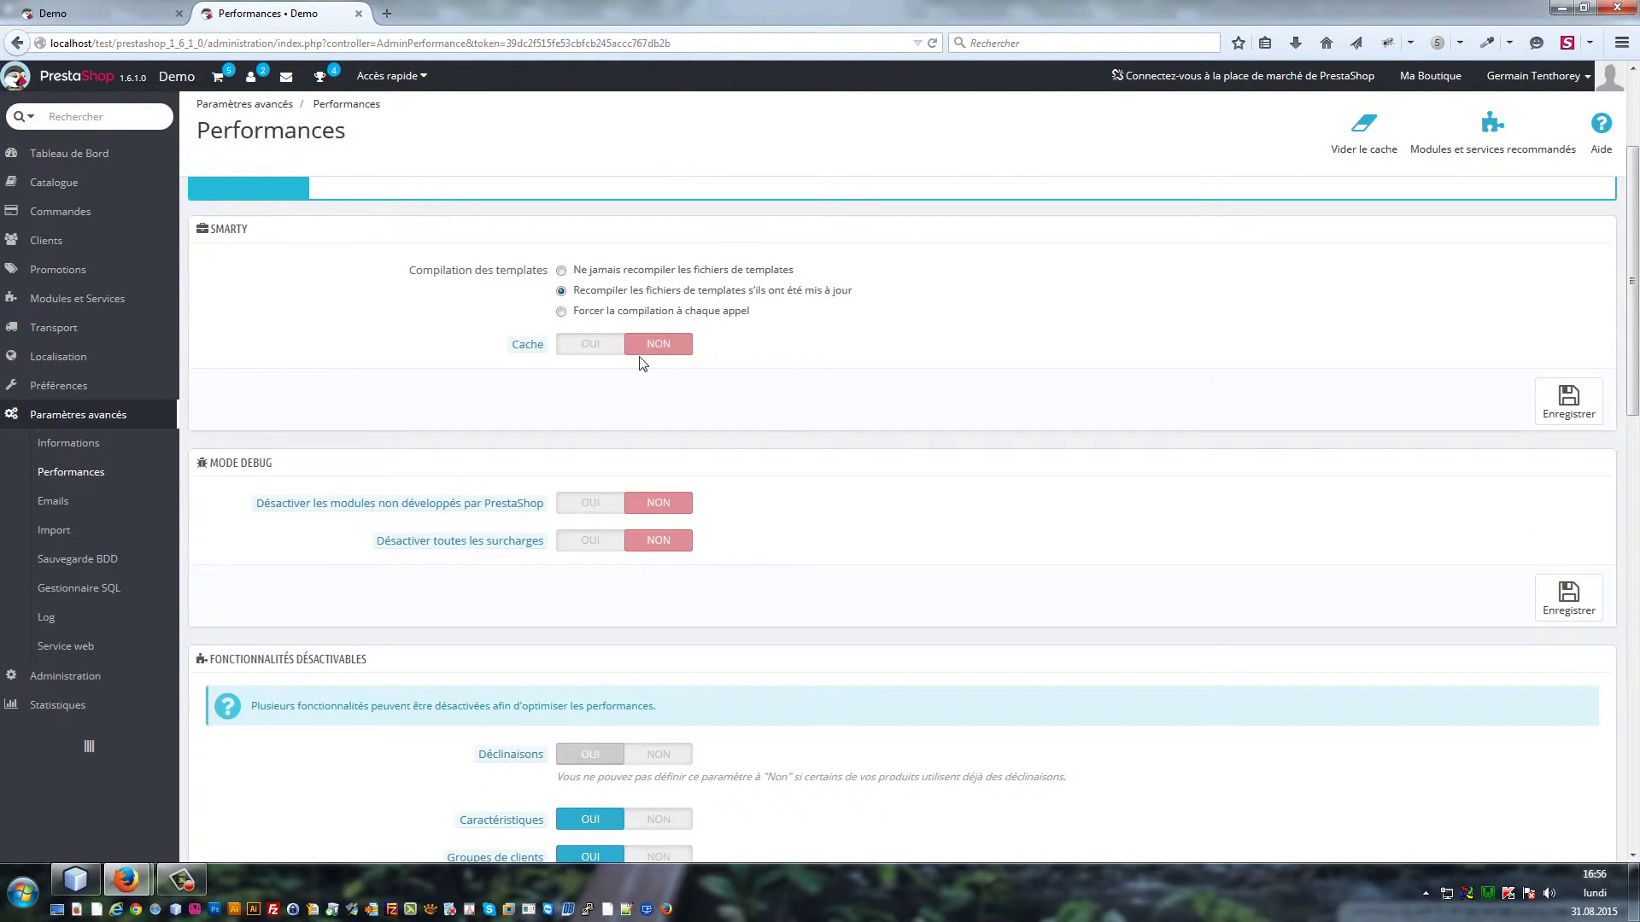
scroll(693, 453, down, 7)
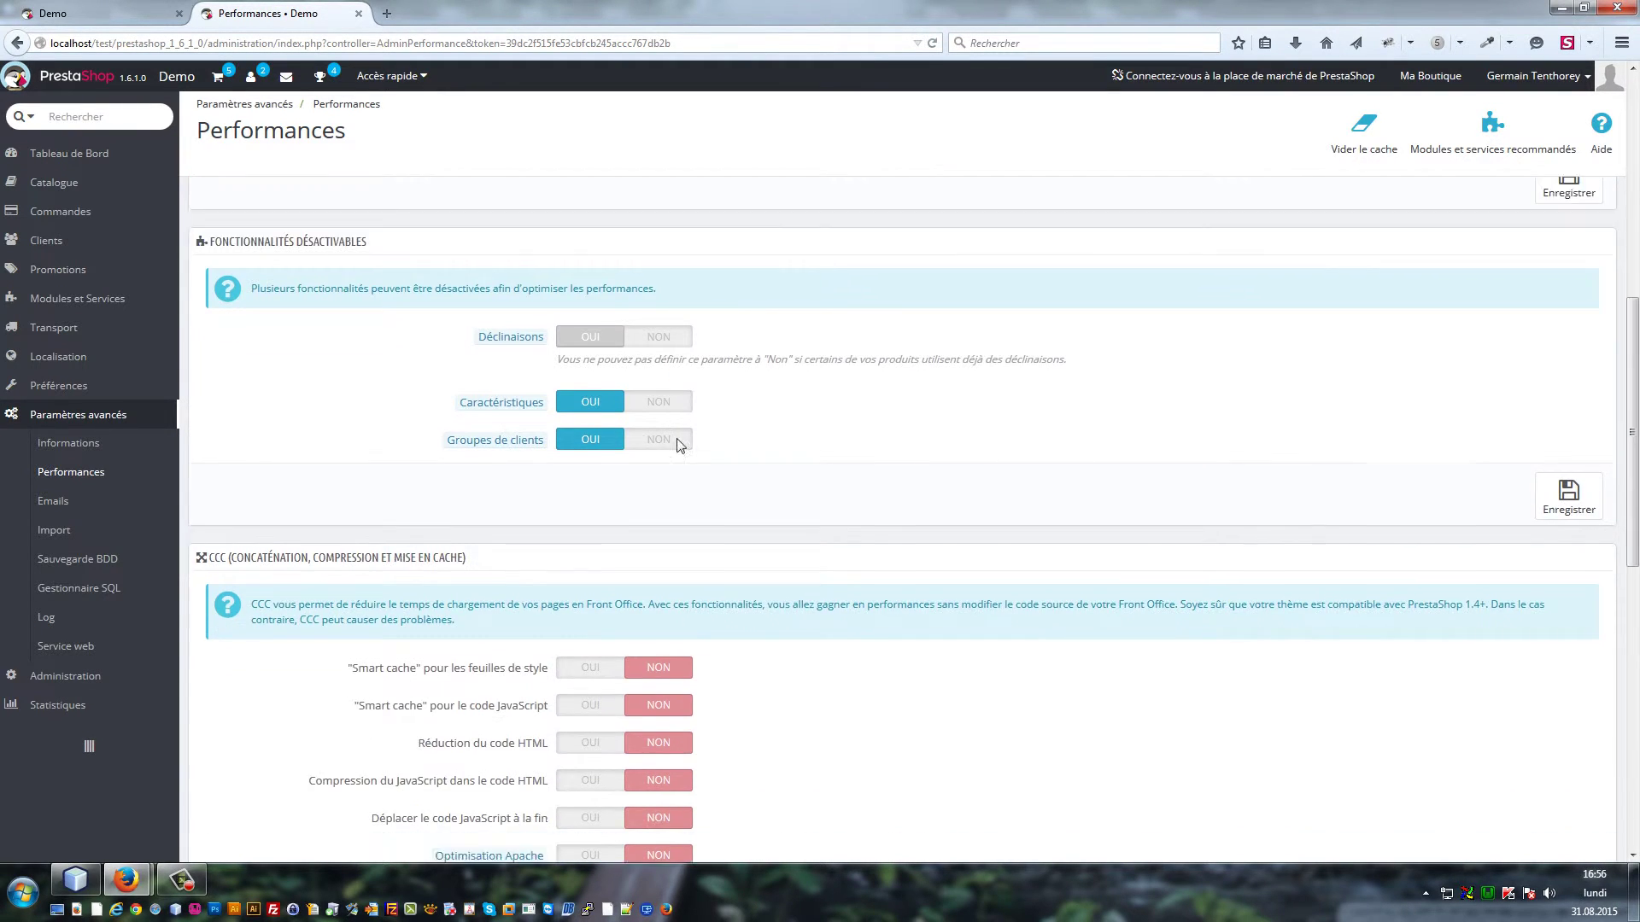
scroll(636, 397, down, 7)
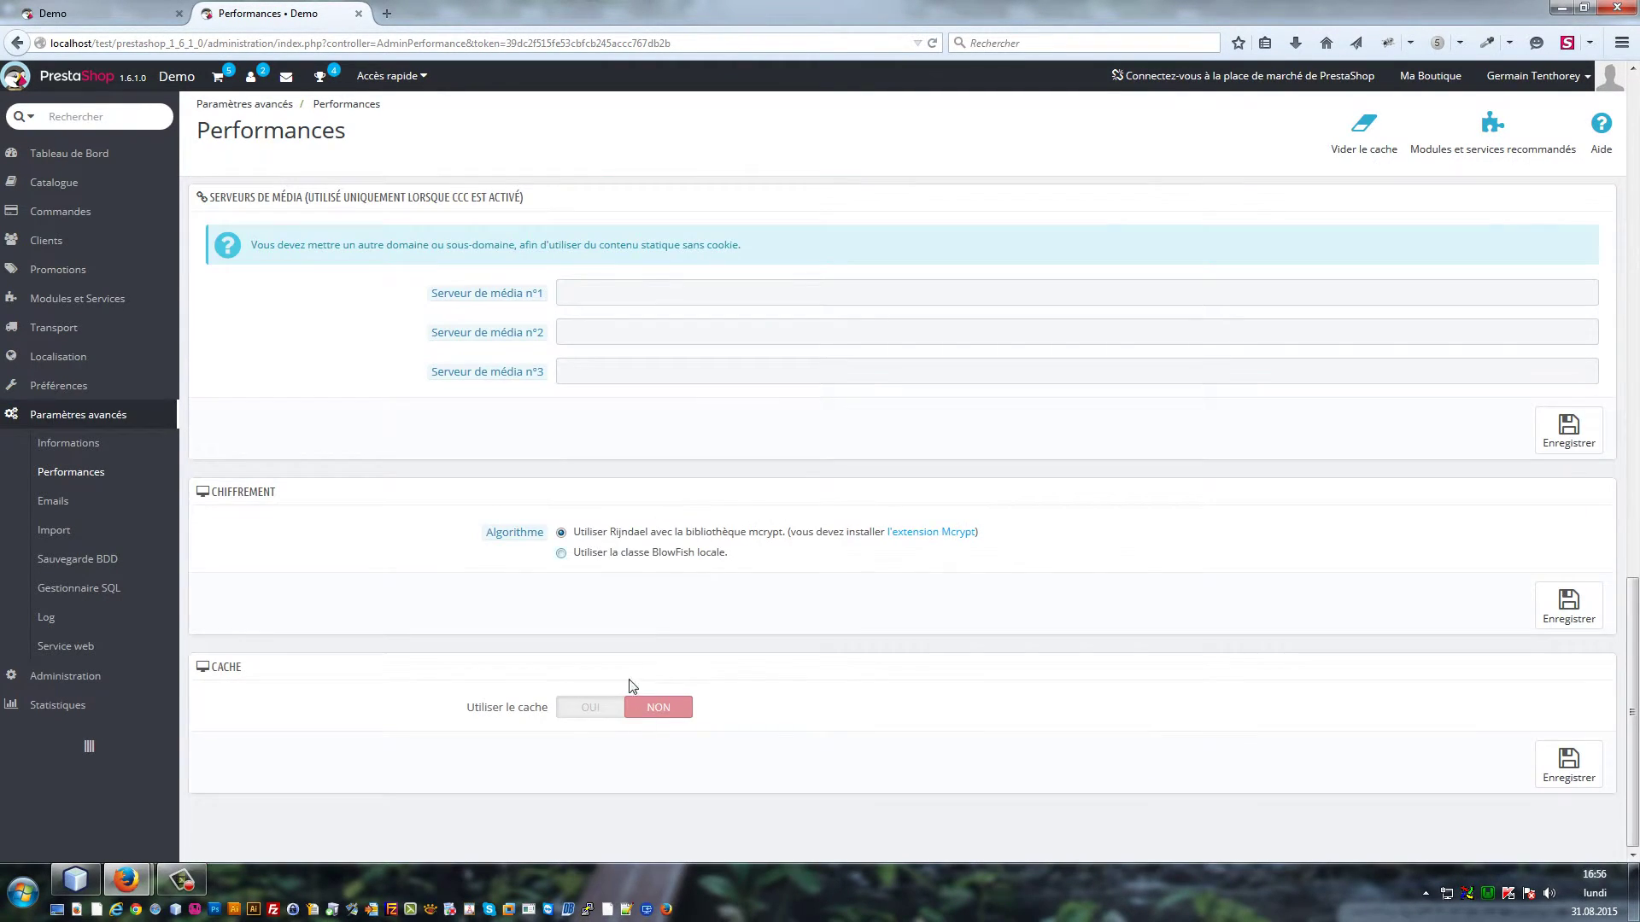
scroll(679, 561, up, 3)
scroll(649, 478, up, 4)
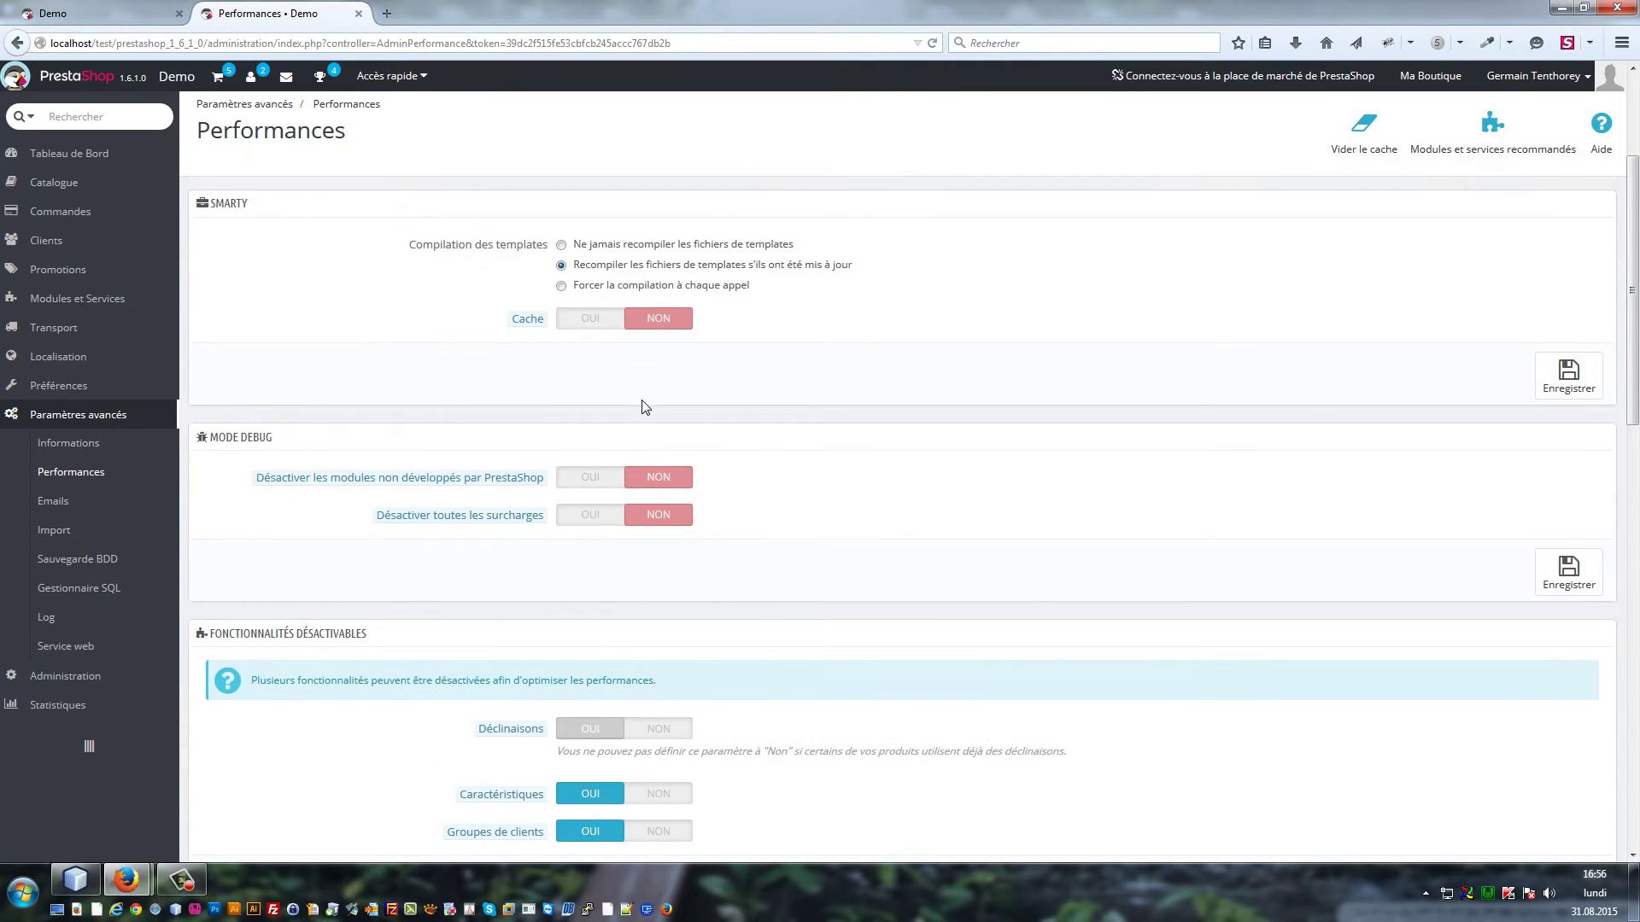
scroll(725, 465, down, 3)
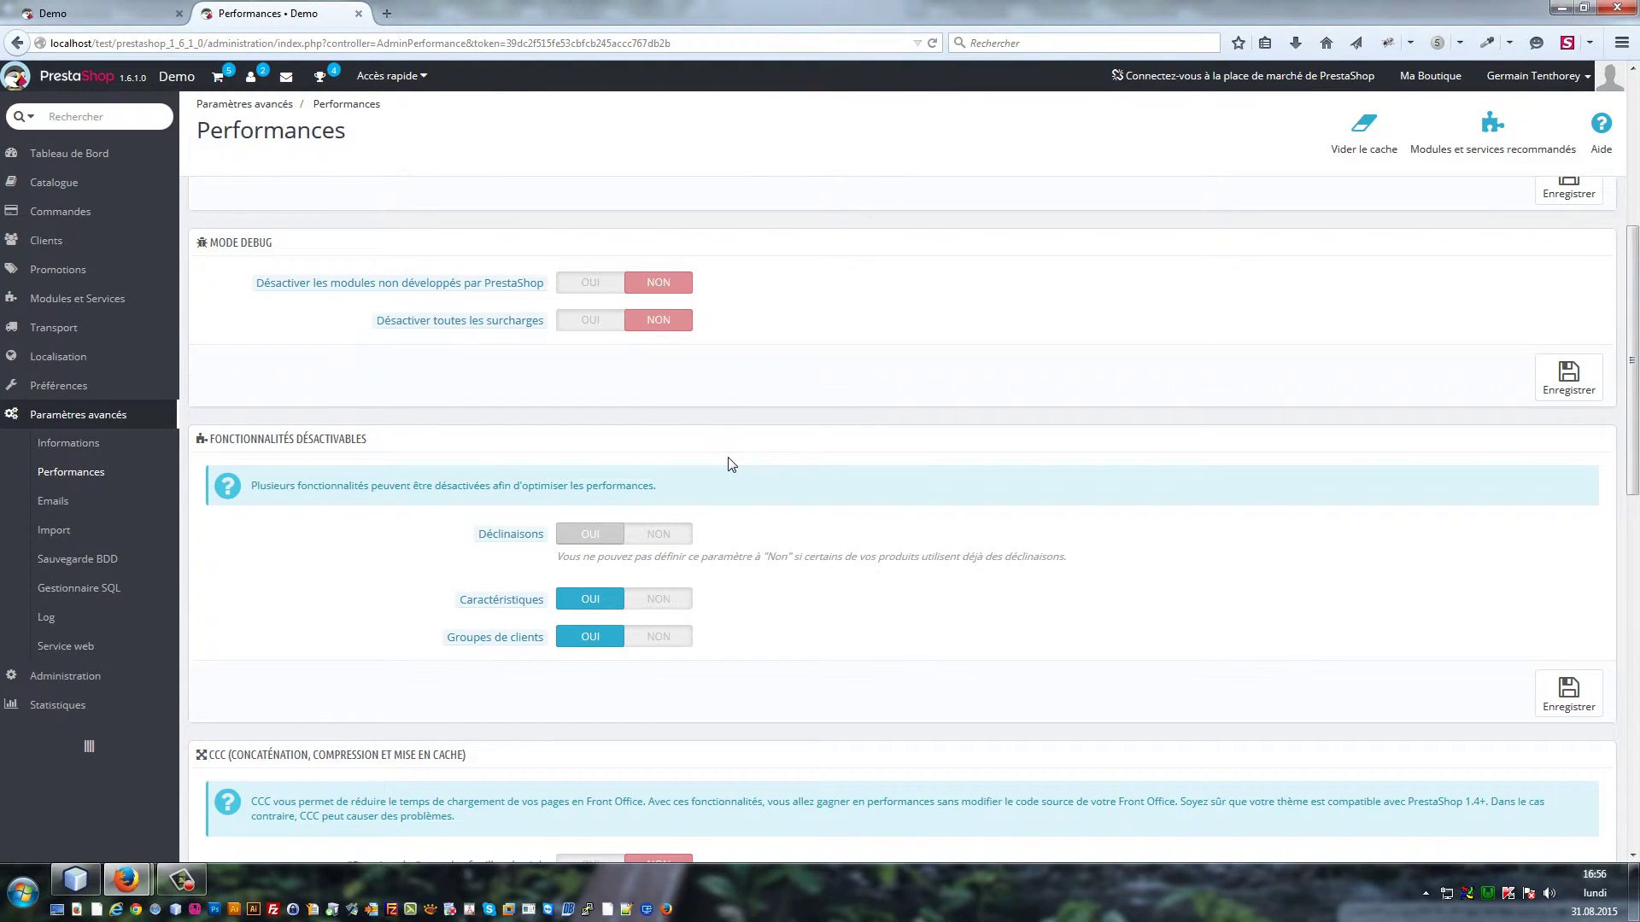
mouse_move(265, 291)
mouse_move(464, 322)
click(523, 332)
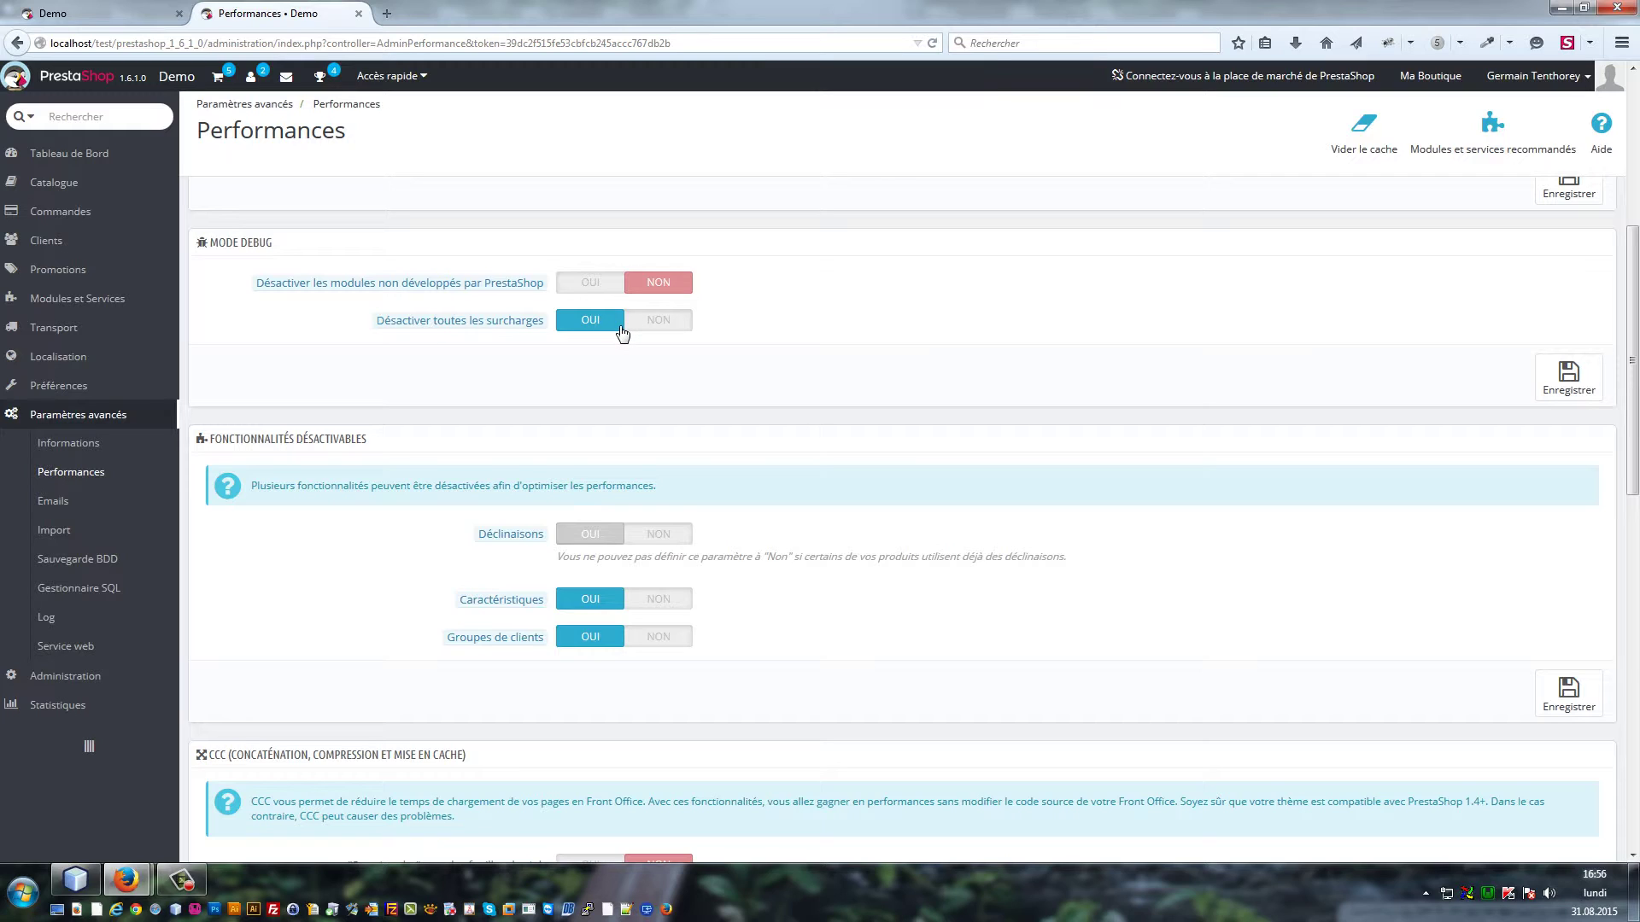
Toggle 'Désactiver toutes les surcharges' to NON, back to OUI, then finally NON
click(651, 327)
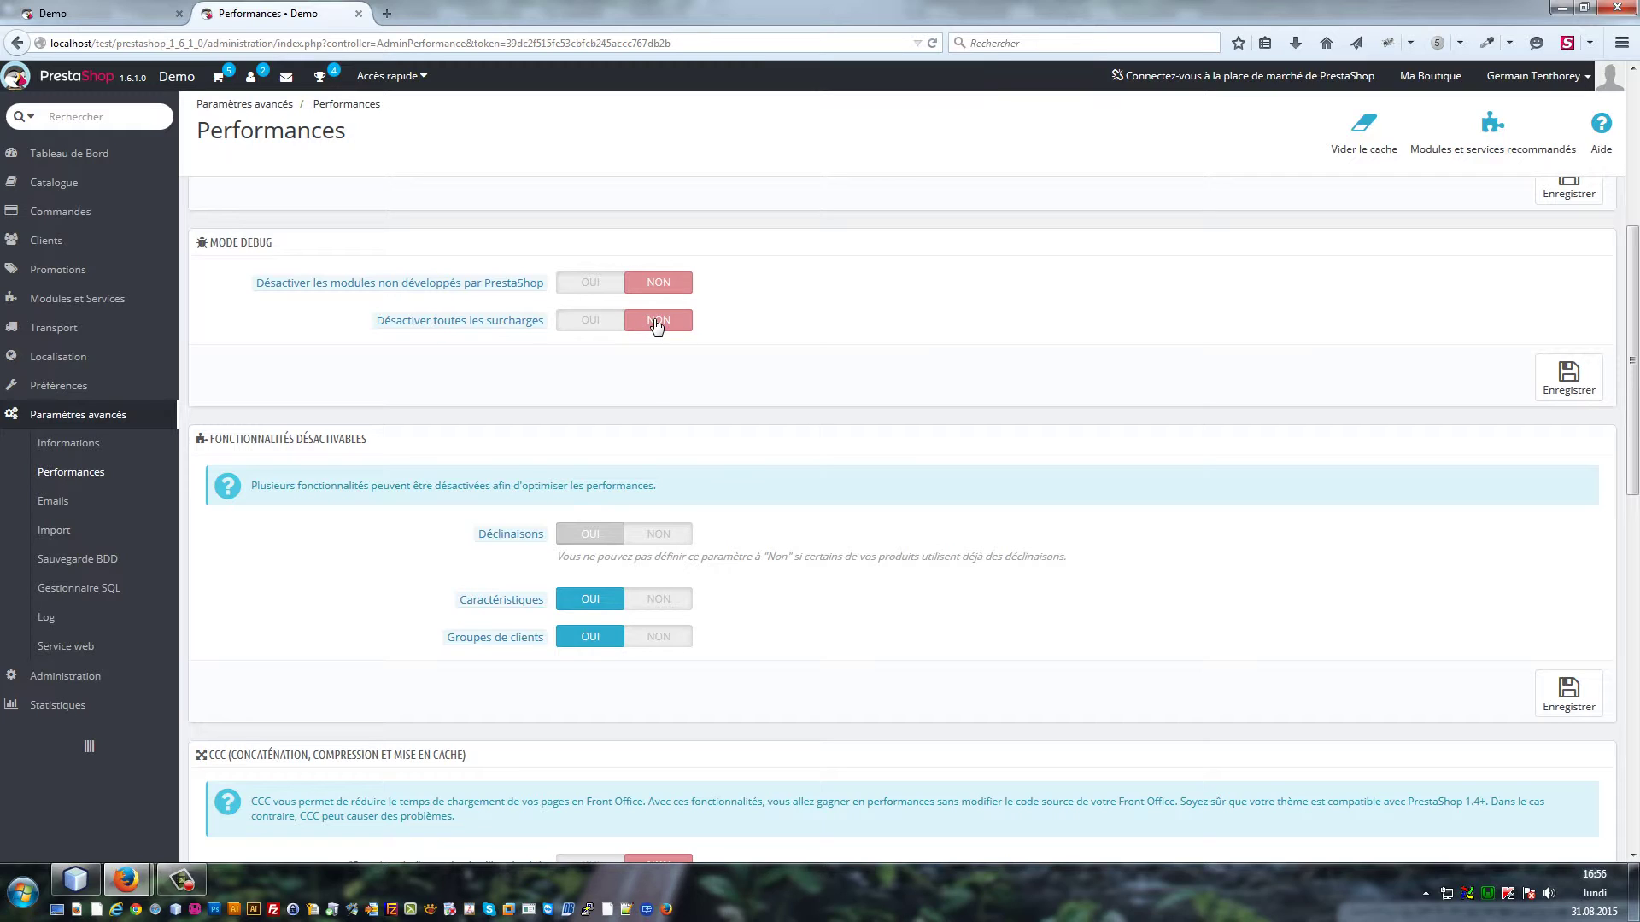
click(580, 329)
click(652, 328)
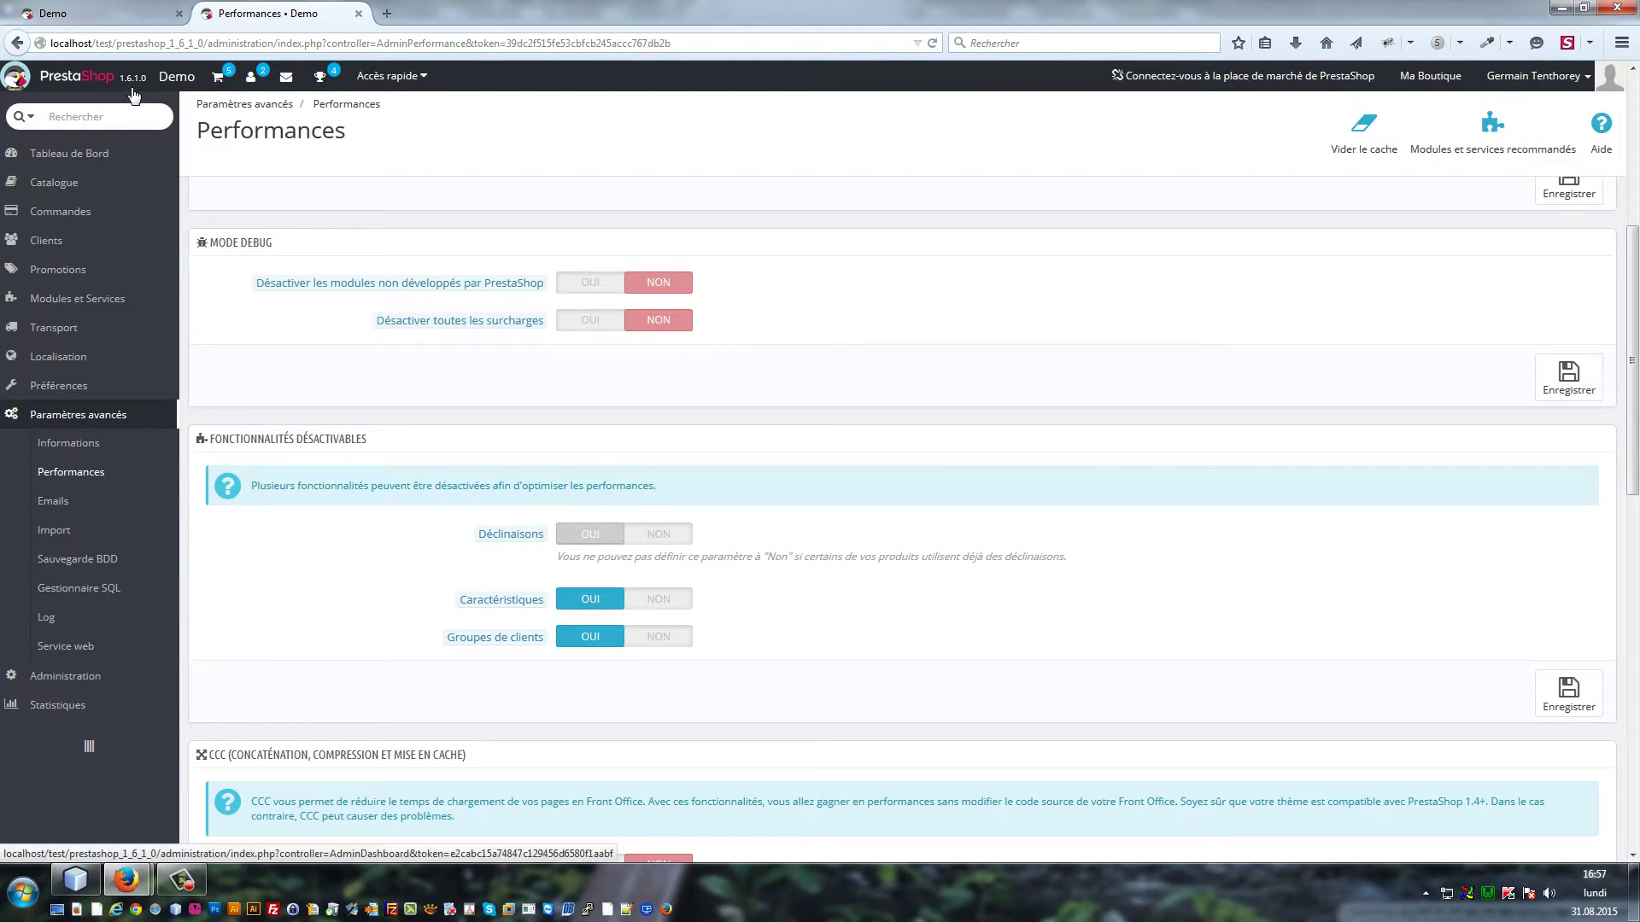
Dock the Firebug console under the Demo storefront, then return to settings.inc.php in NetBeans
click(86, 16)
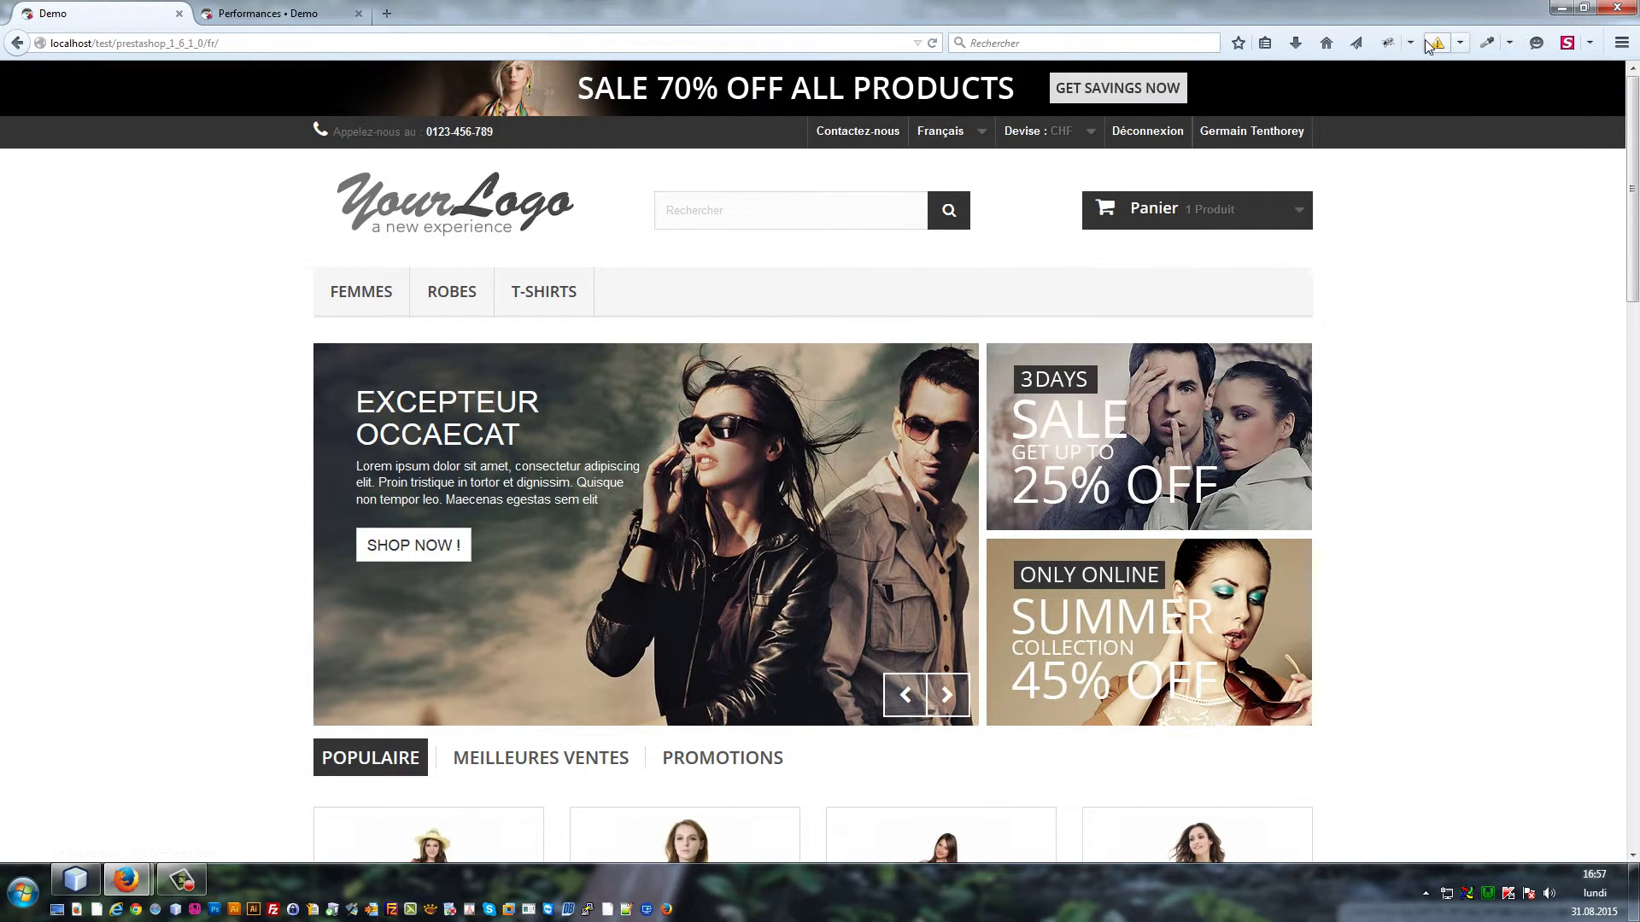
click(1387, 45)
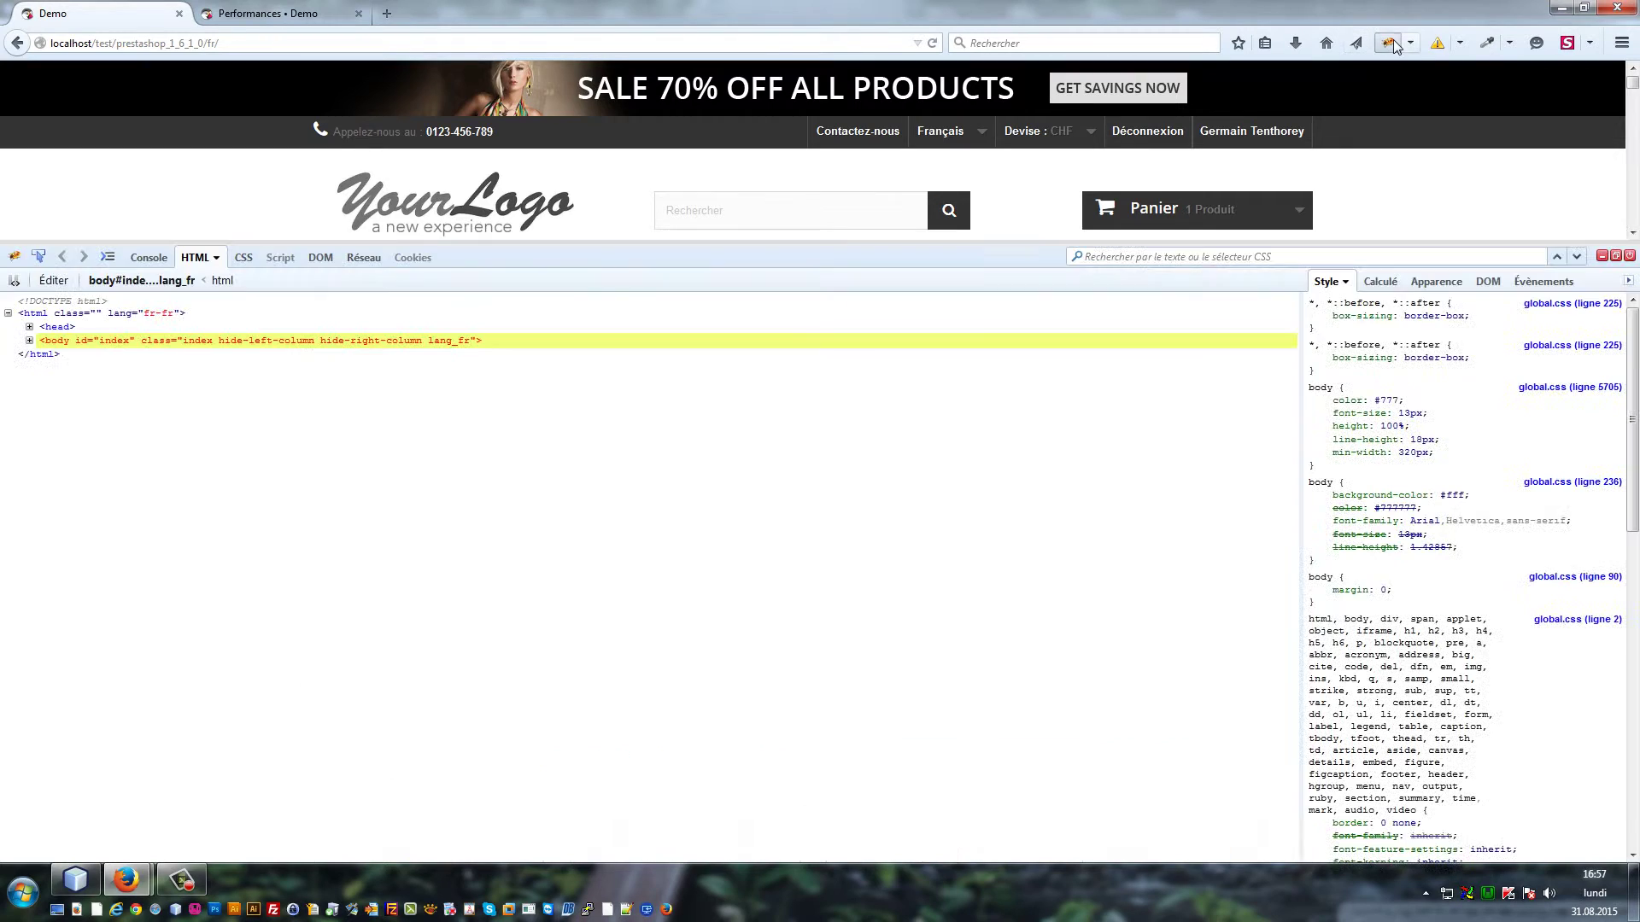
click(145, 258)
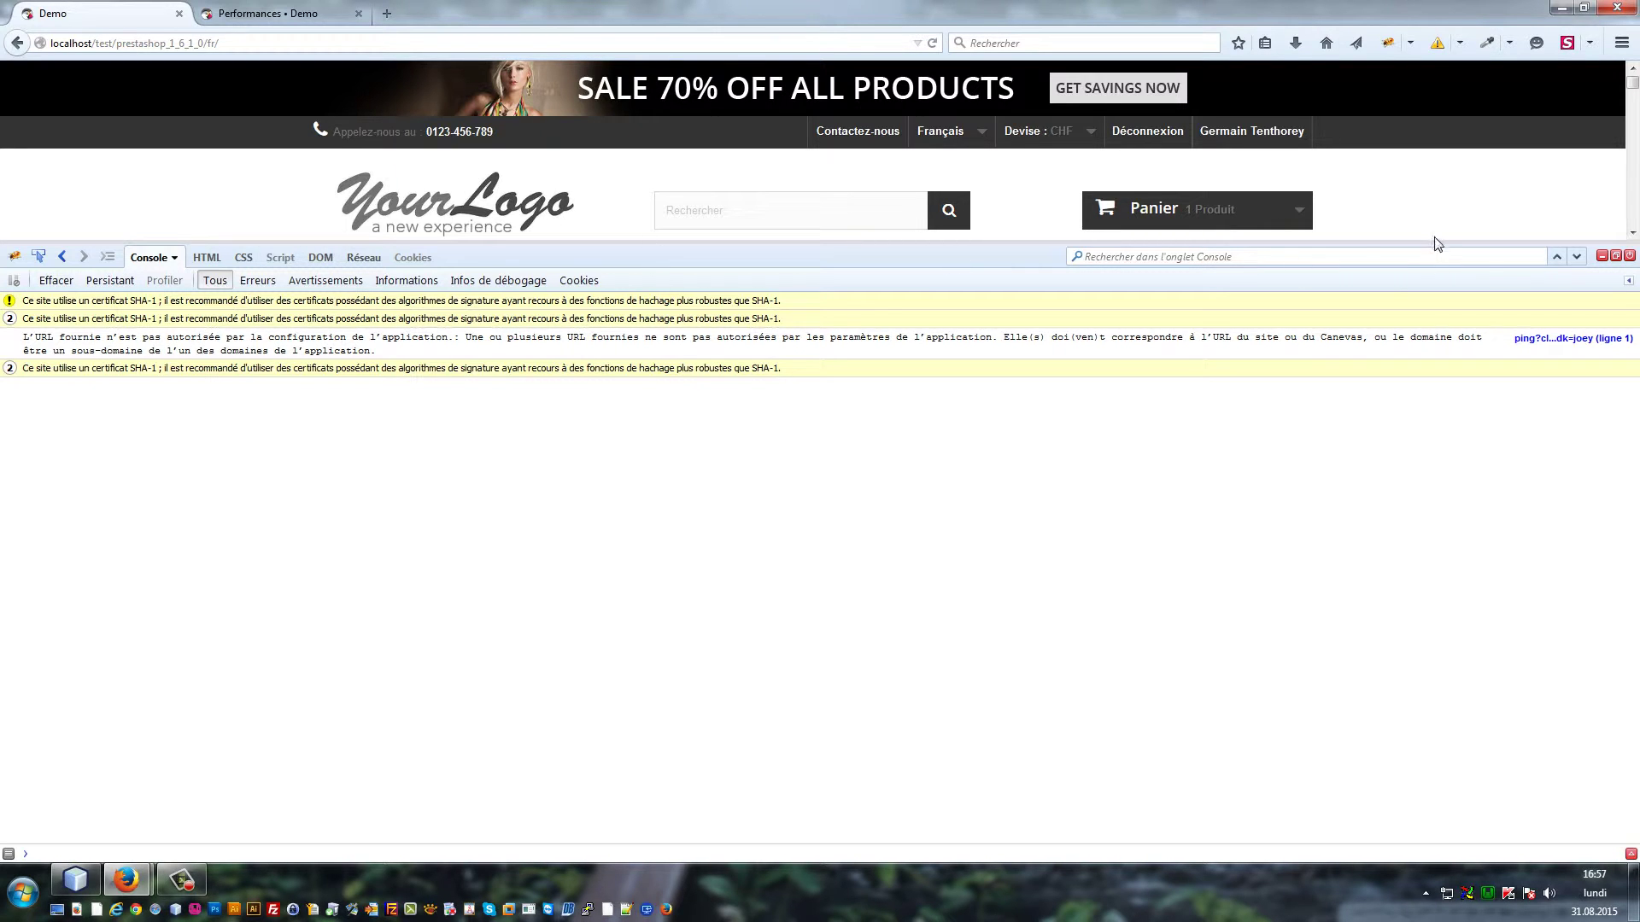
drag(1439, 244, 1455, 583)
scroll(924, 372, down, 5)
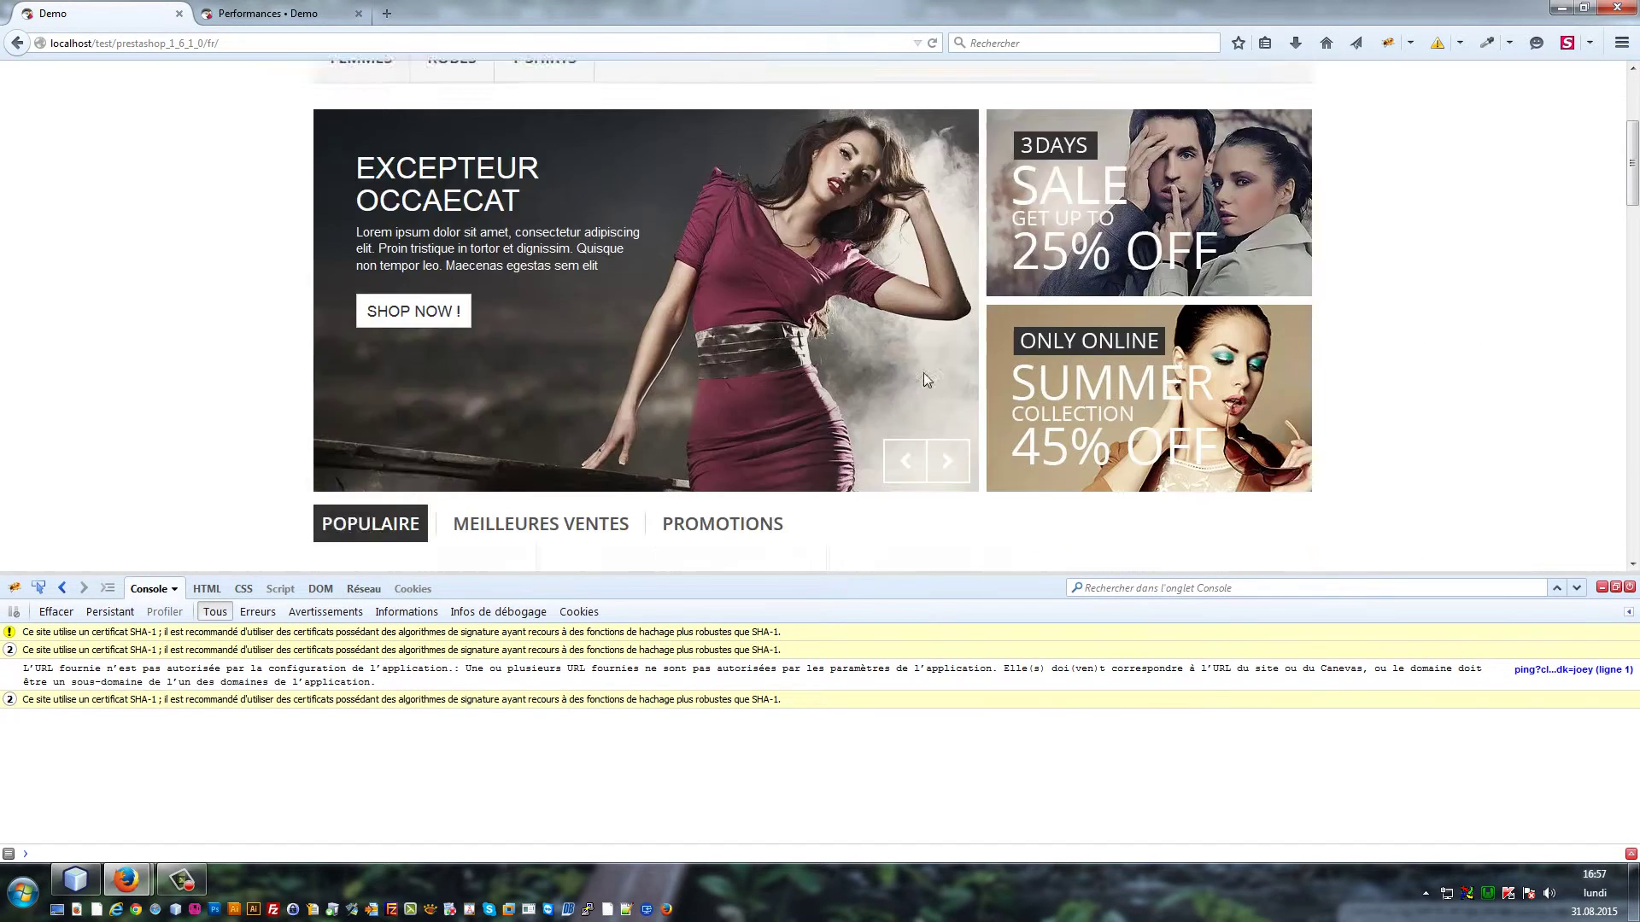
scroll(281, 106, up, 3)
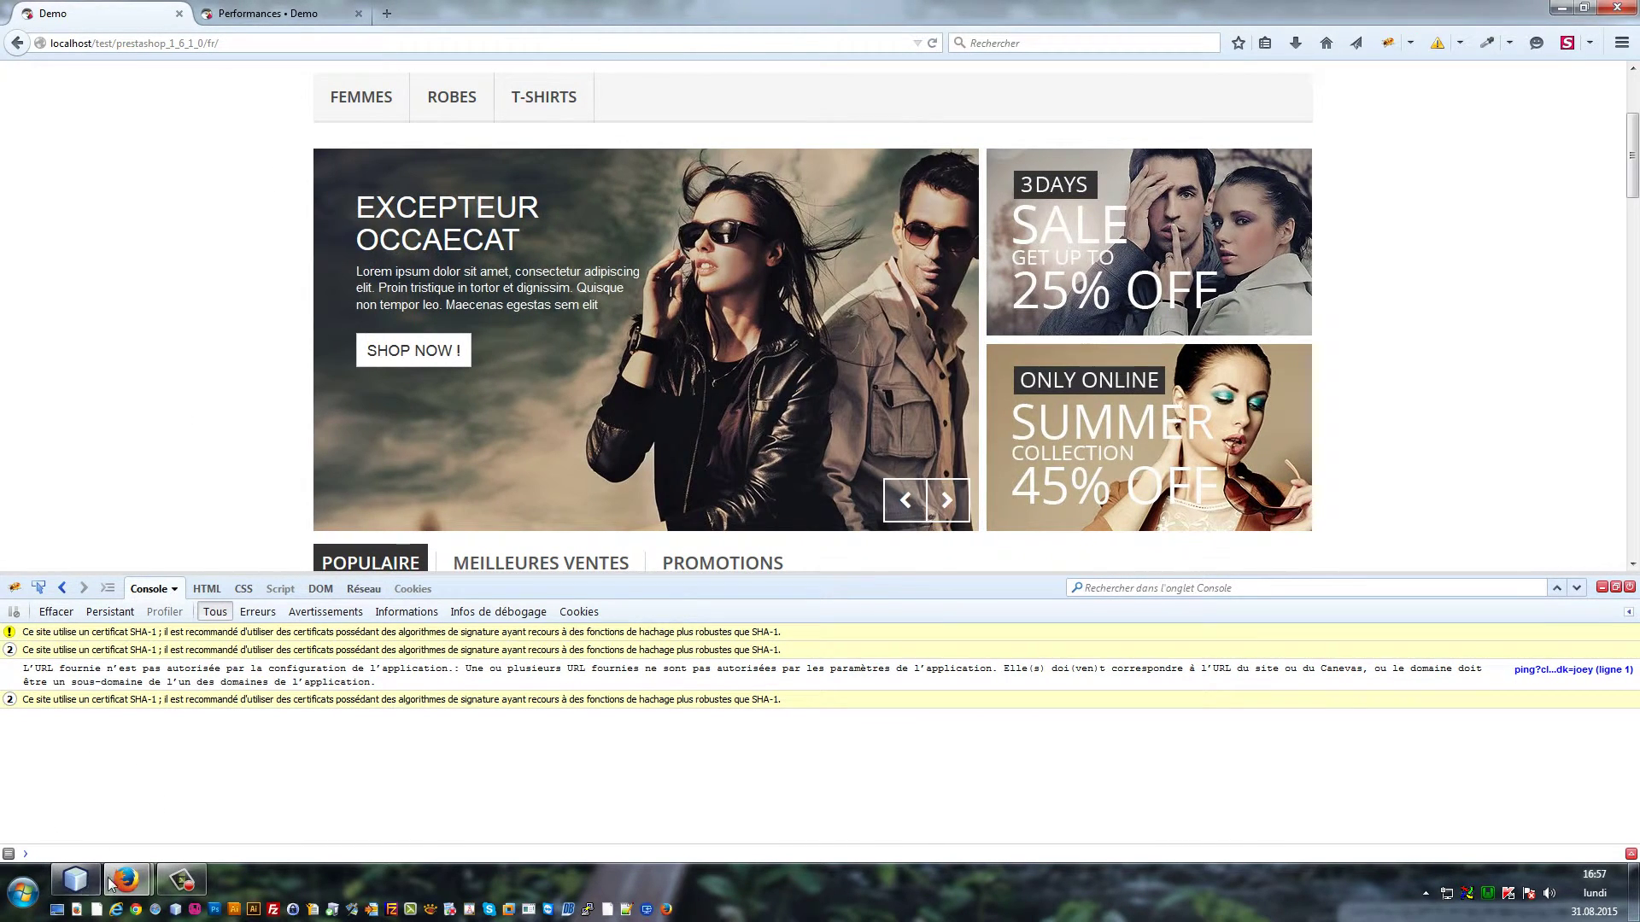
click(78, 882)
click(623, 81)
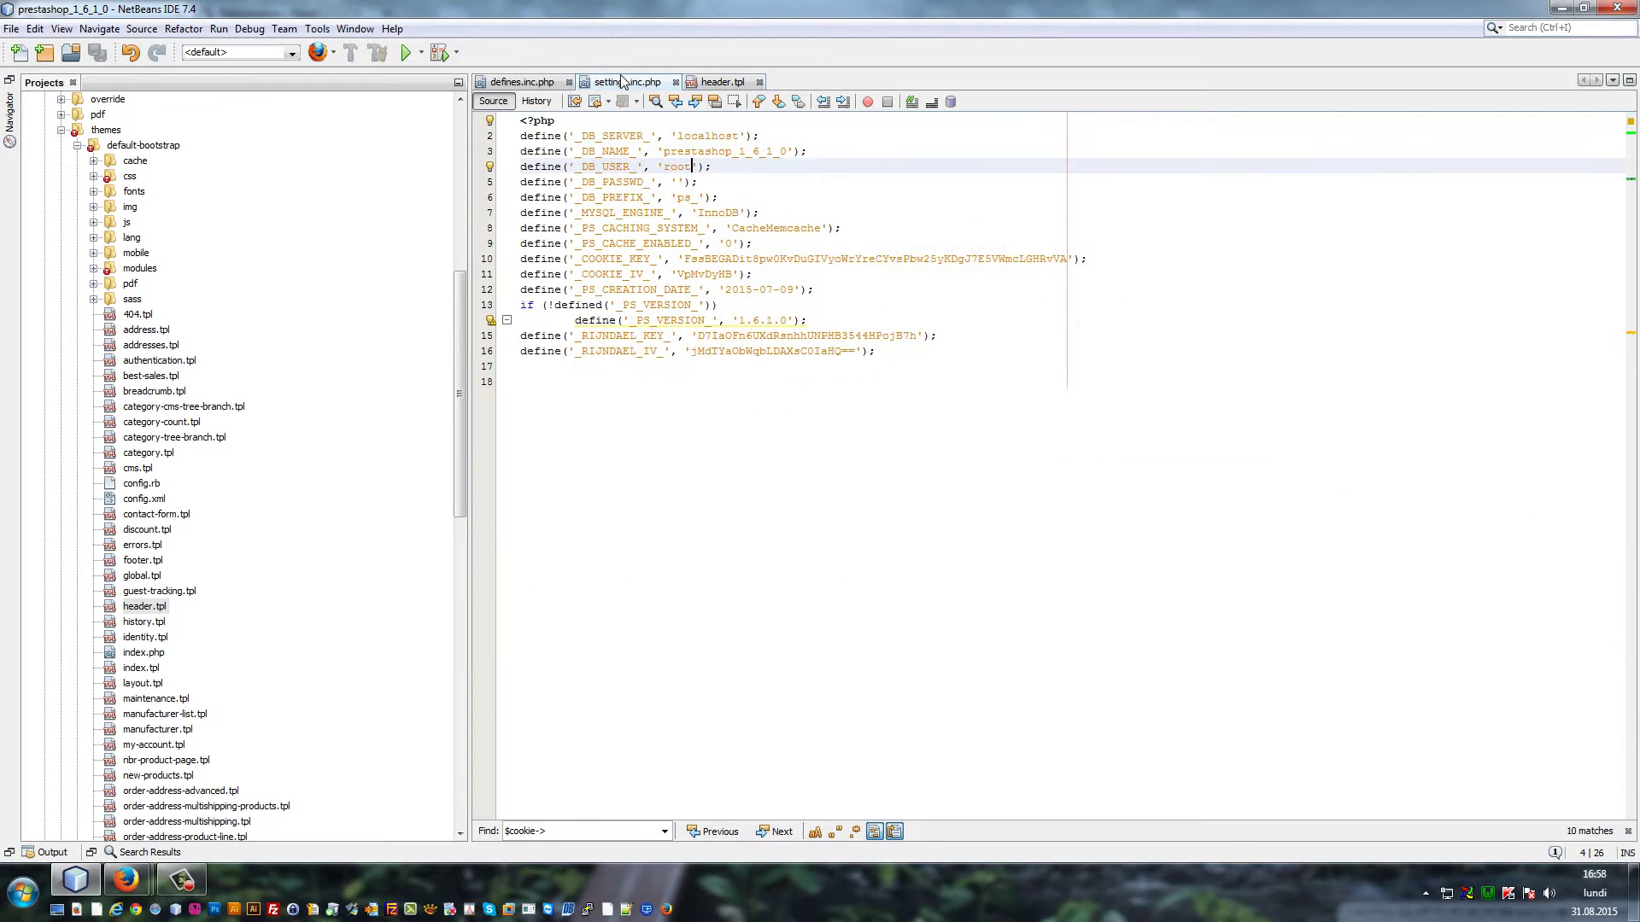
Change the database user on line 4 from 'root' to 'roo', save, and reload the Demo storefront
key(Return)
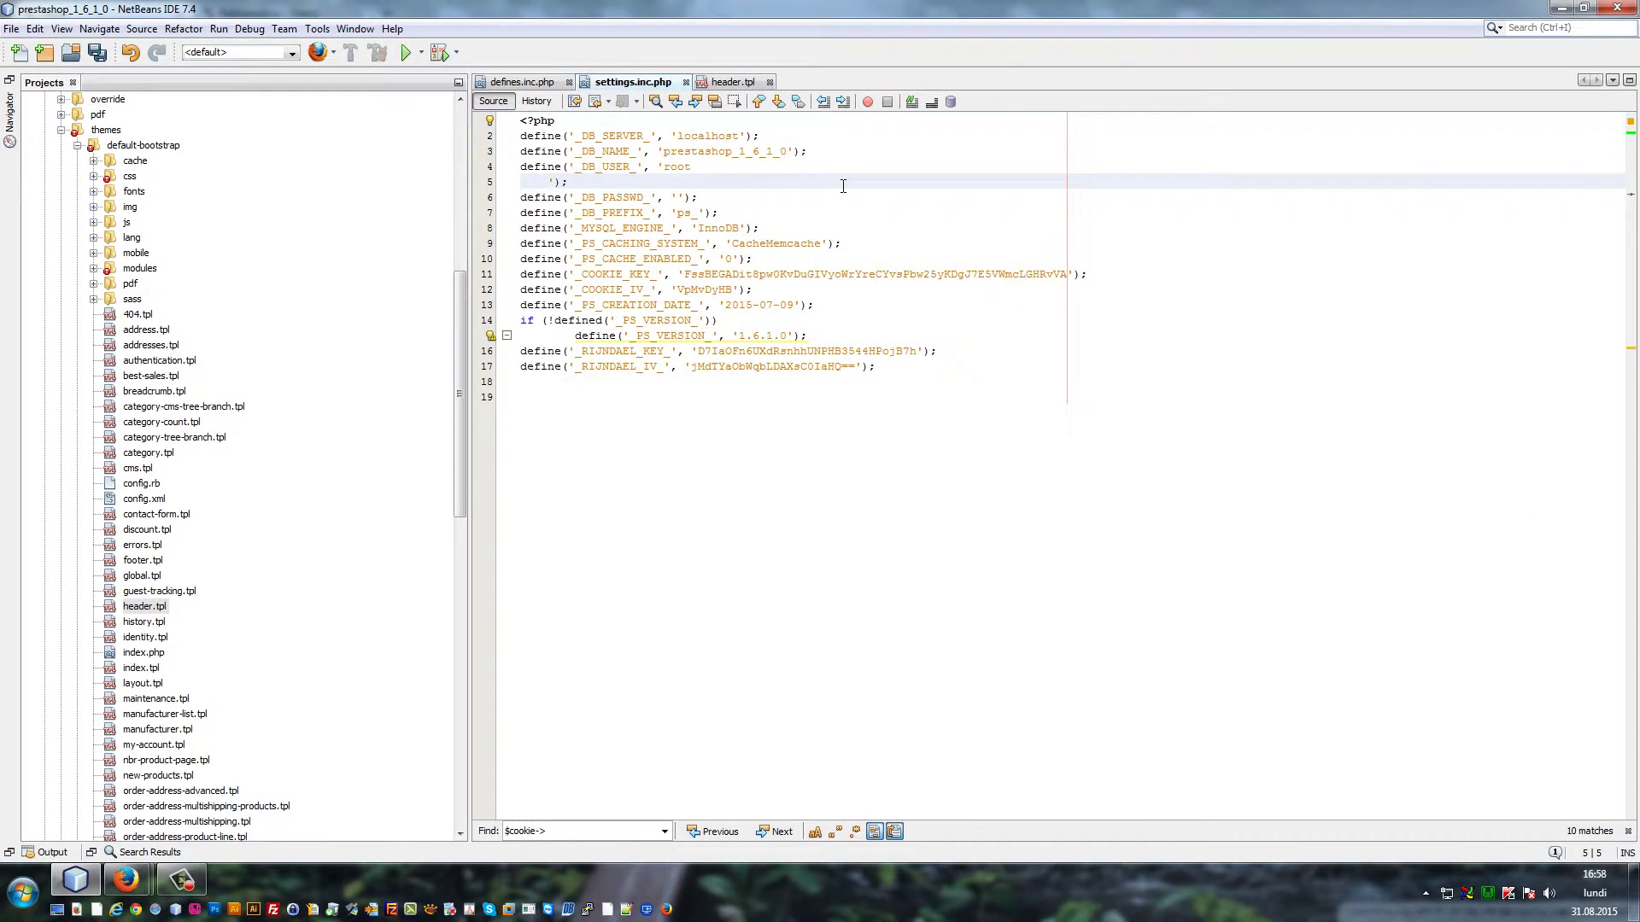
key(BackSpace)
key(BackSpace)
key(ctrl+s)
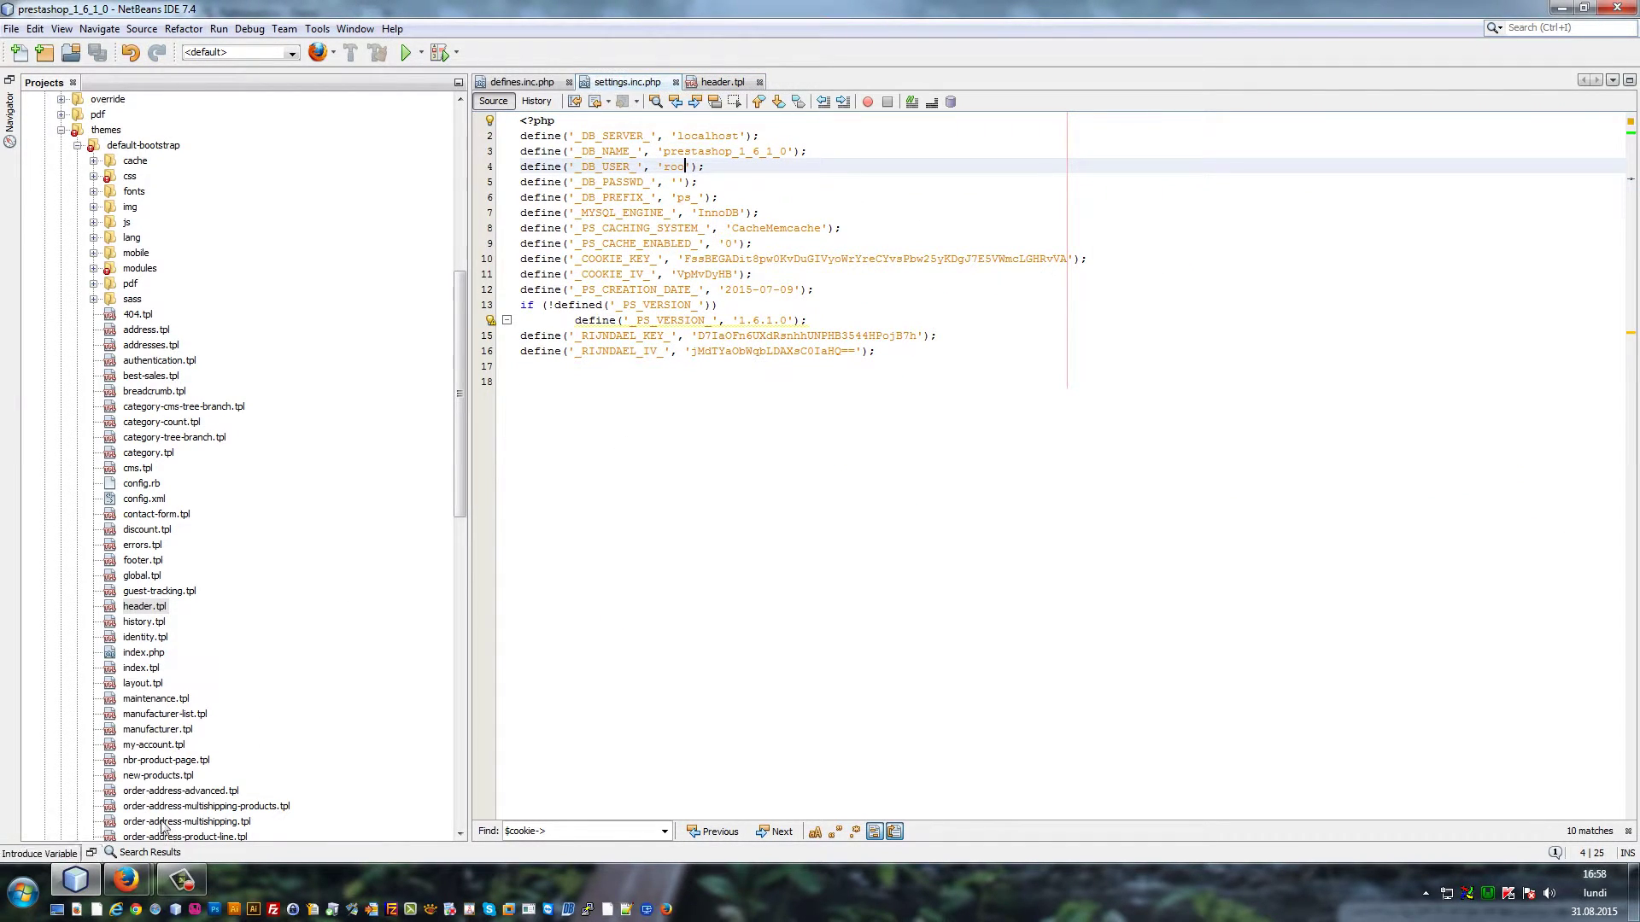
click(125, 879)
click(119, 813)
key(F5)
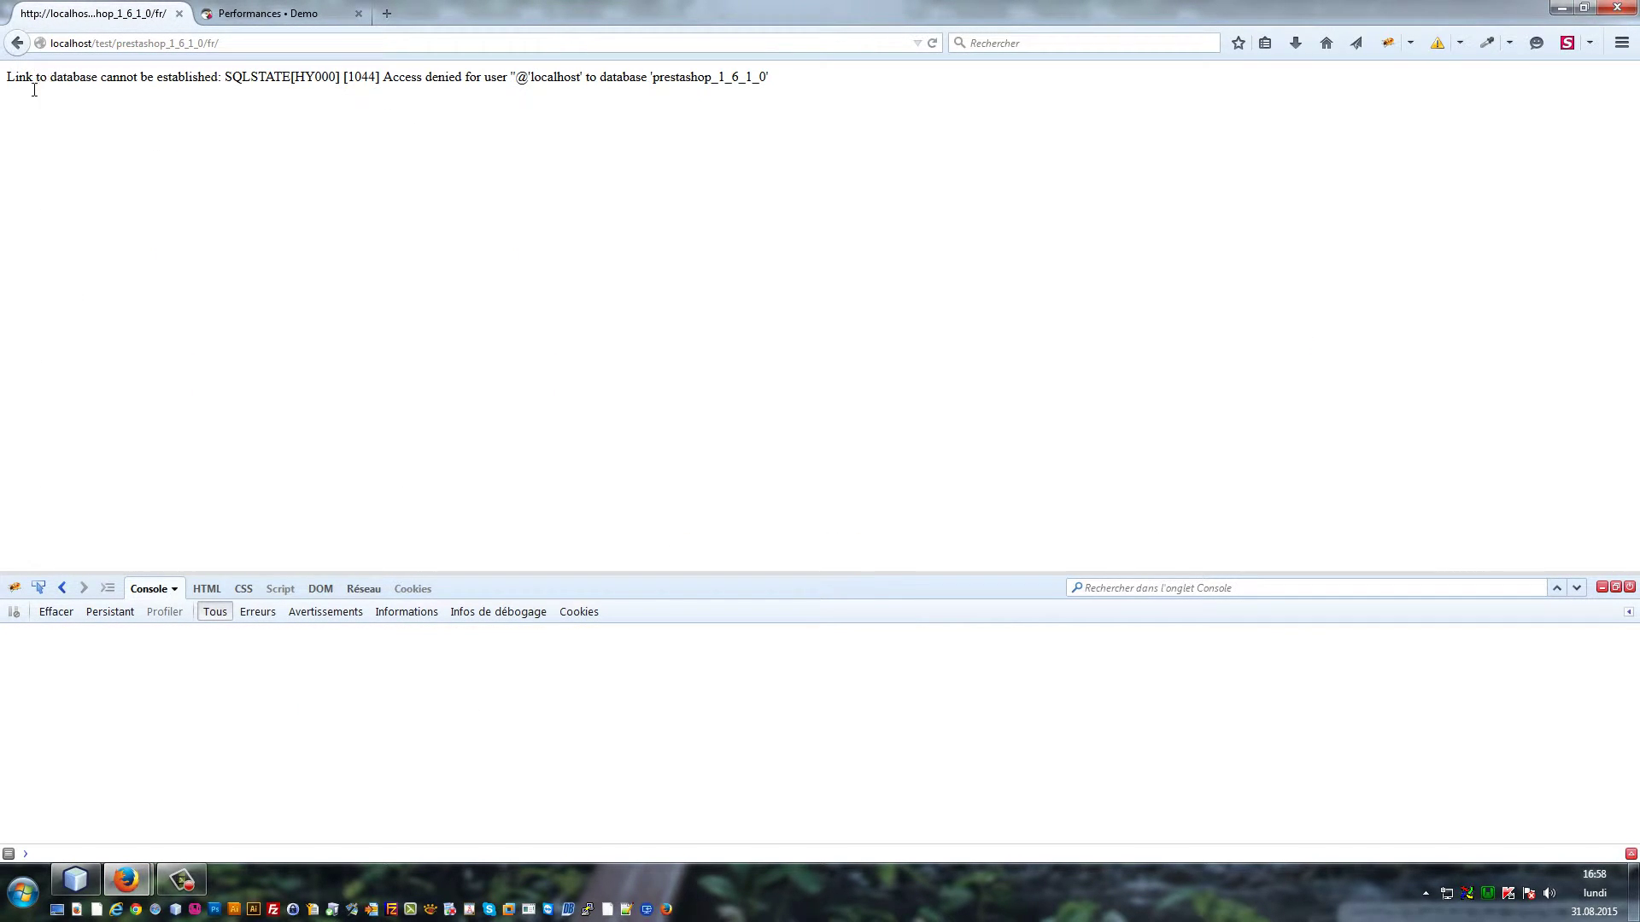
Copy the 'Link to database cannot be established' error and search it with 'pretashop' in a new tab
drag(16, 81, 226, 85)
key(ctrl+c)
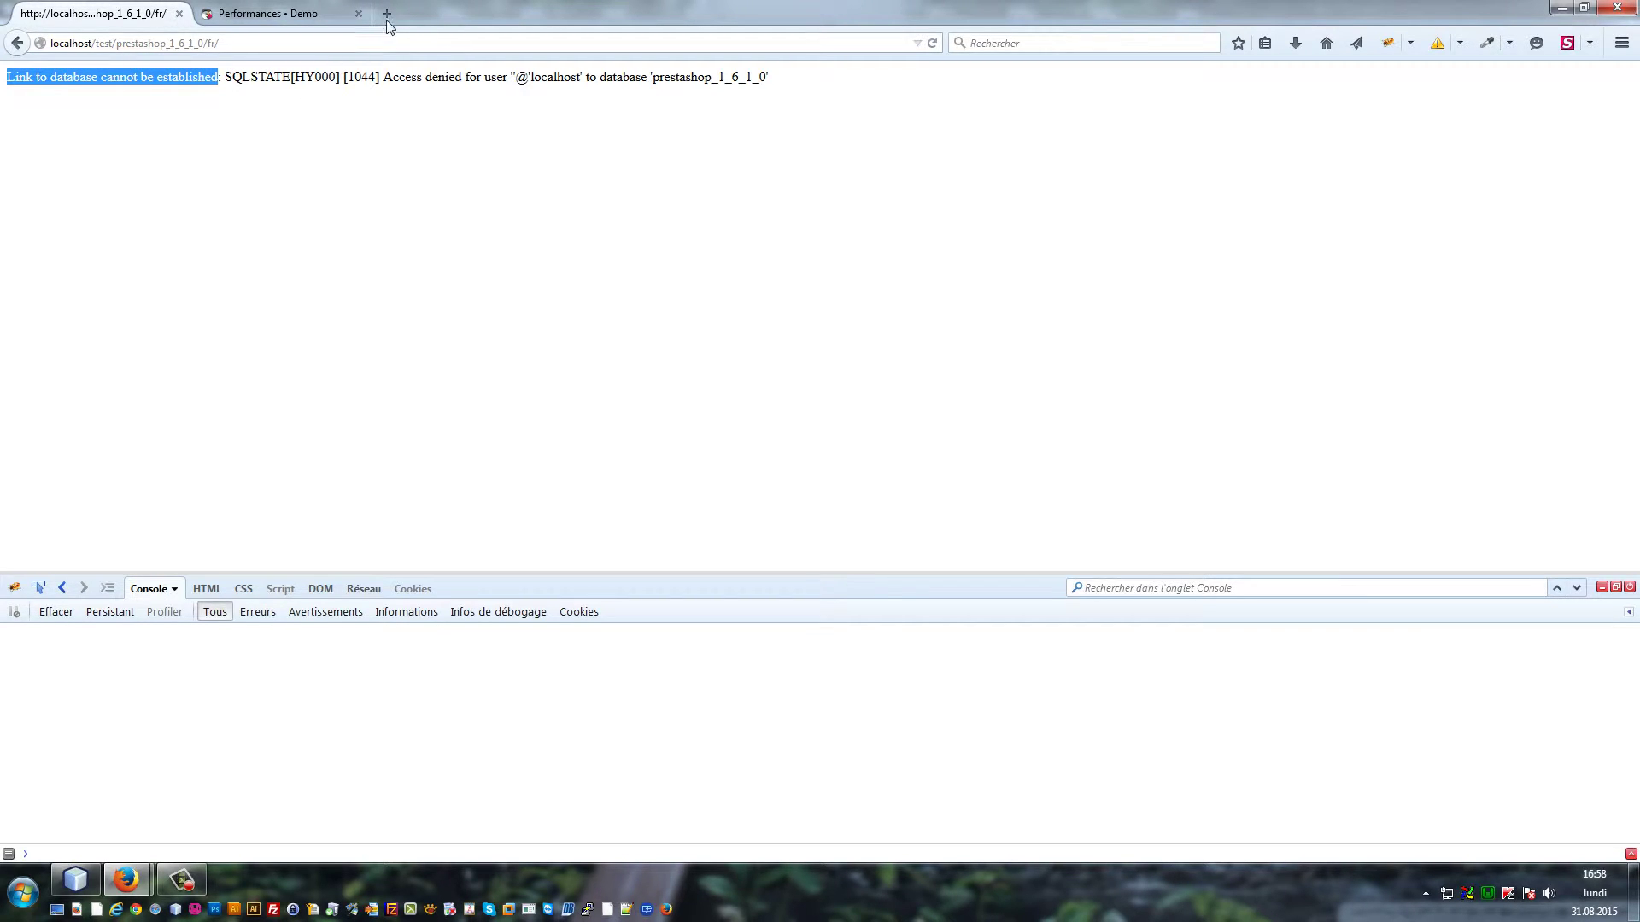
click(387, 14)
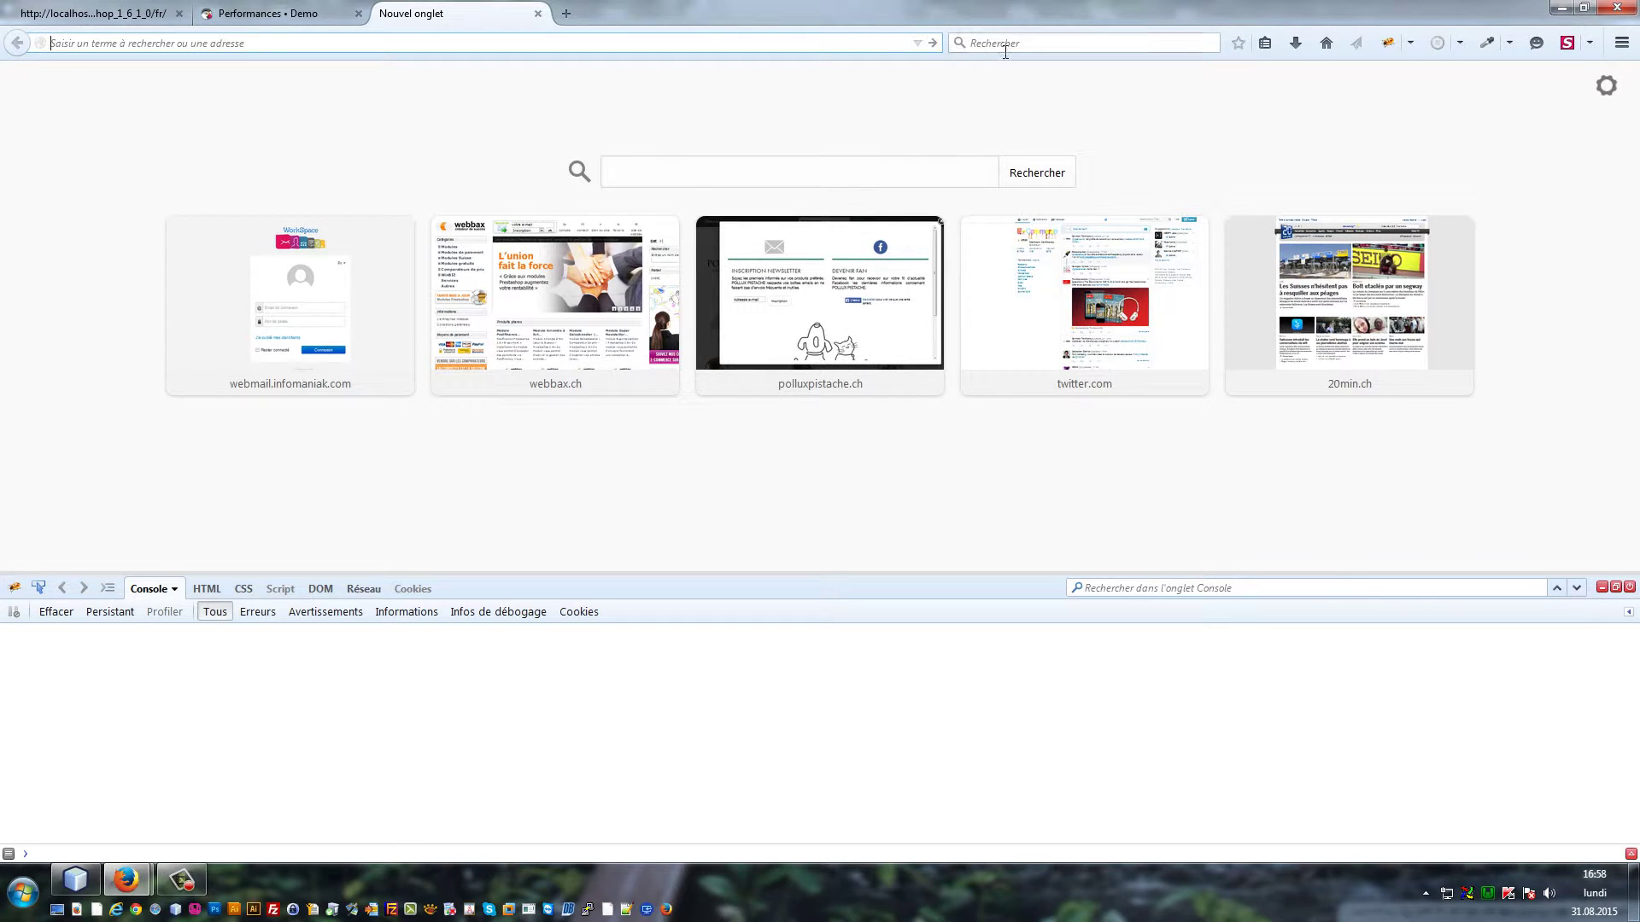
click(961, 43)
text(pretashop)
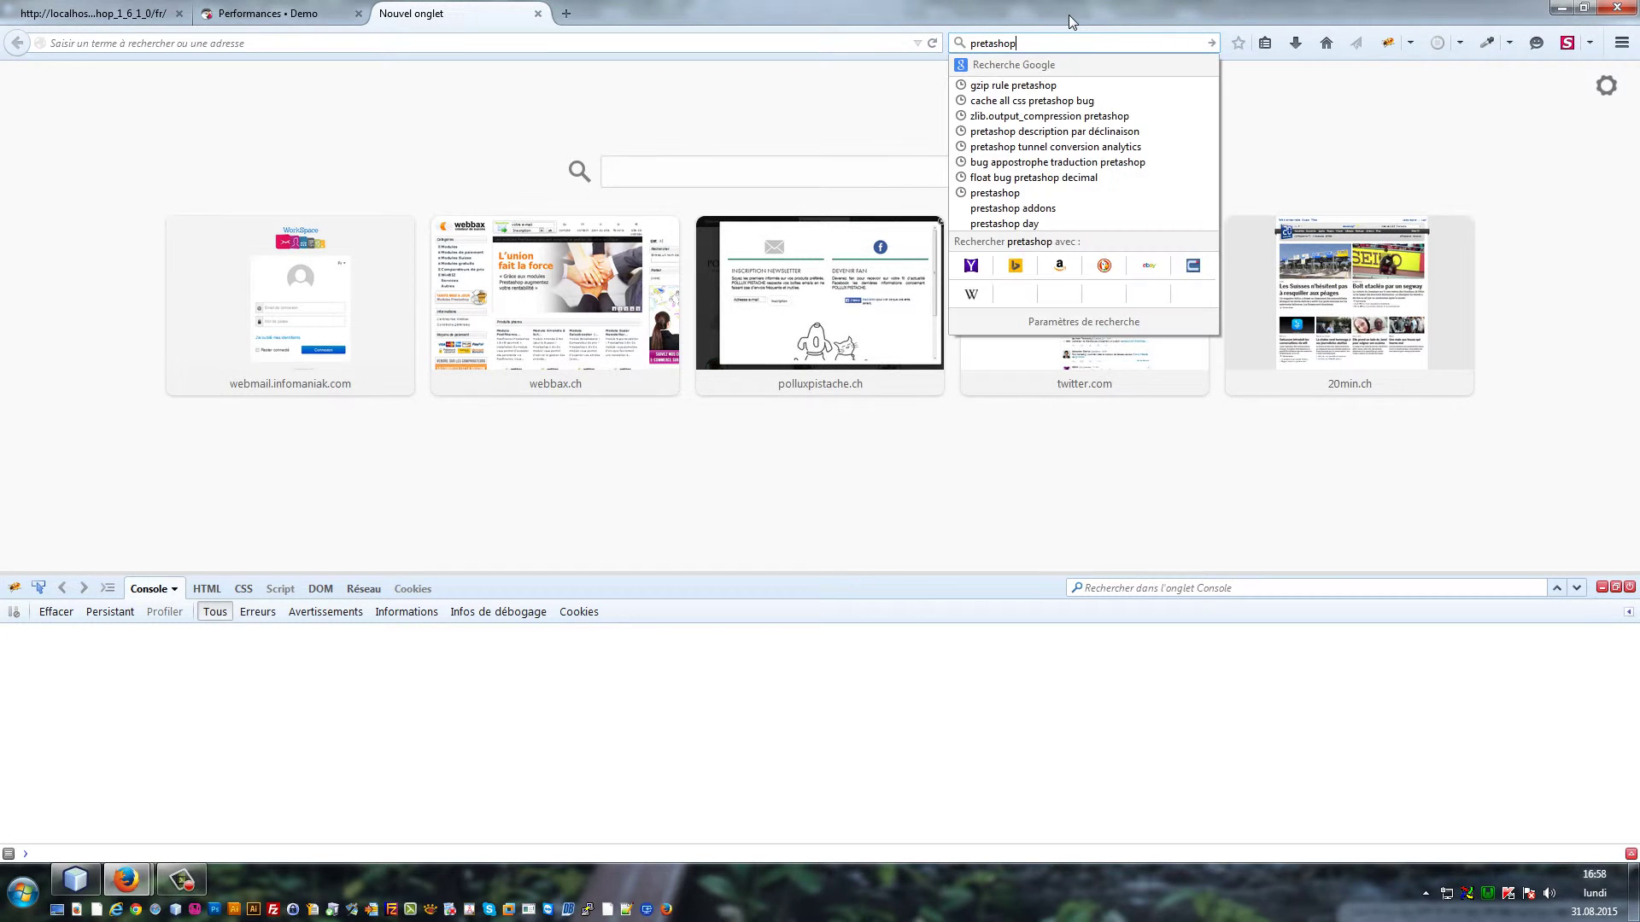
key(ctrl+v)
key(Return)
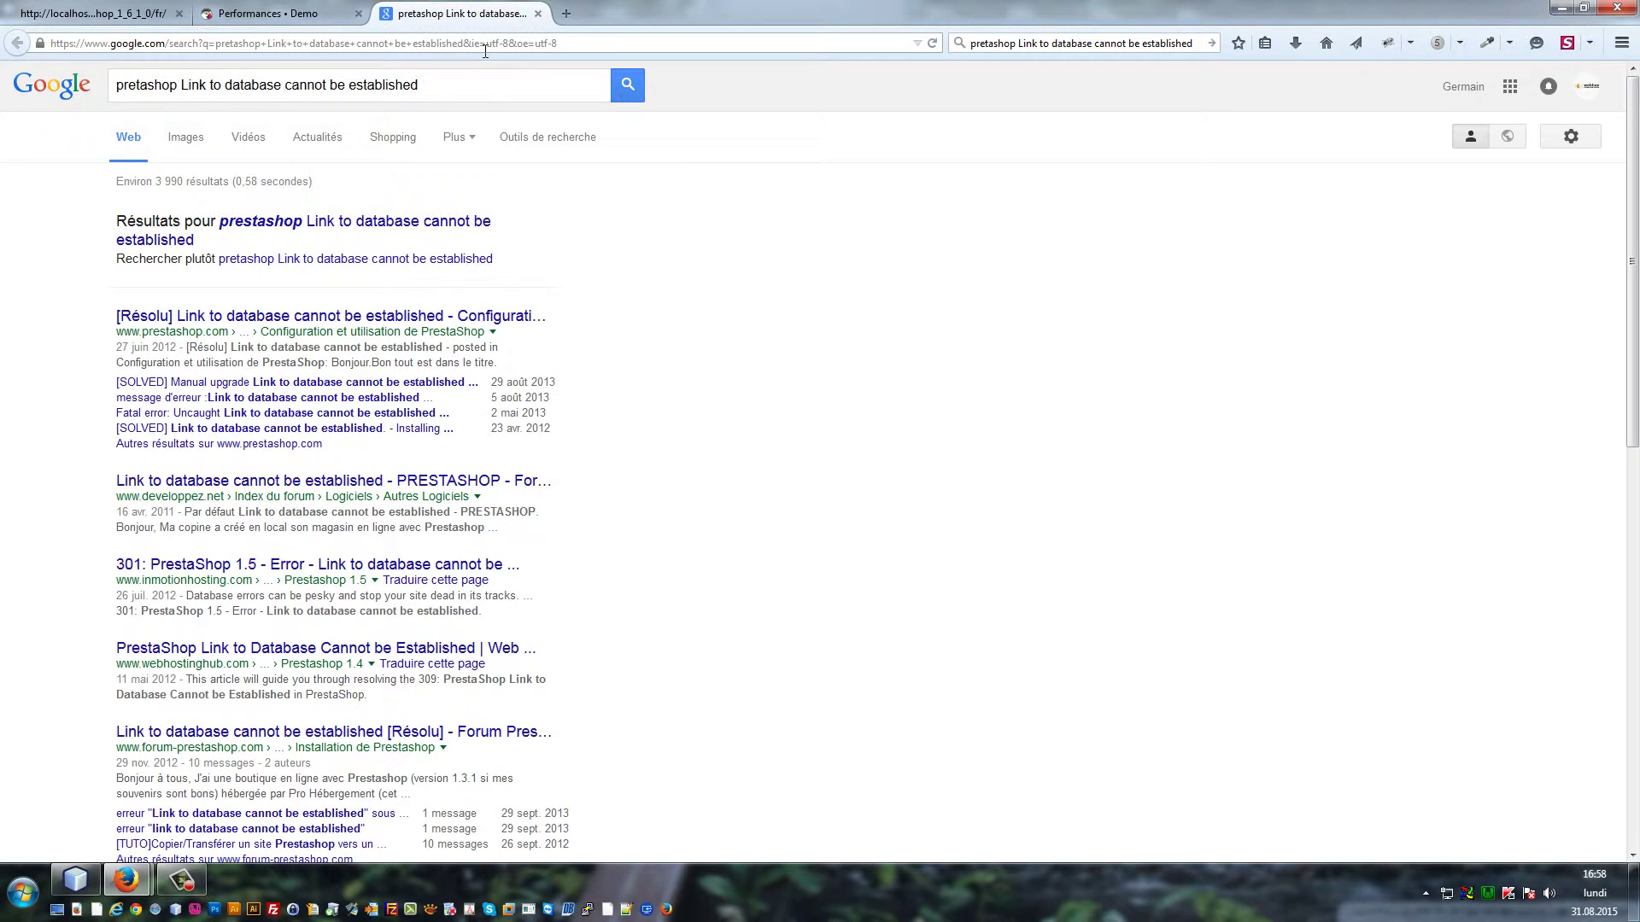
Load the PrestaShop forums in a new tab
click(566, 13)
text(prestashop.com.o)
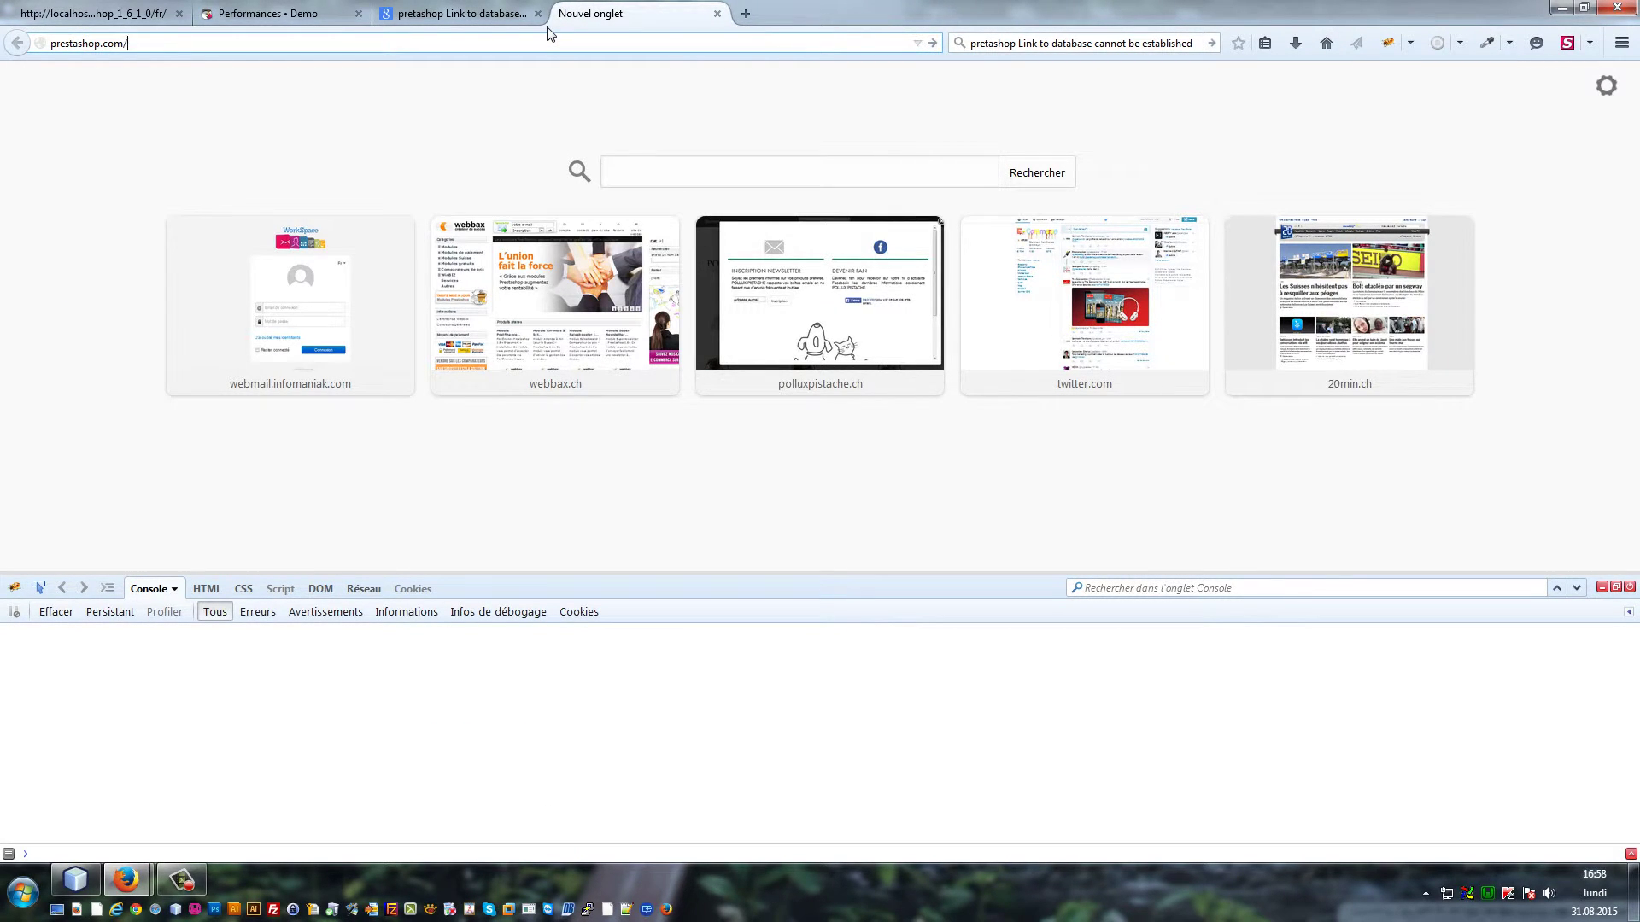
text(form)
text(ums/)
key(Return)
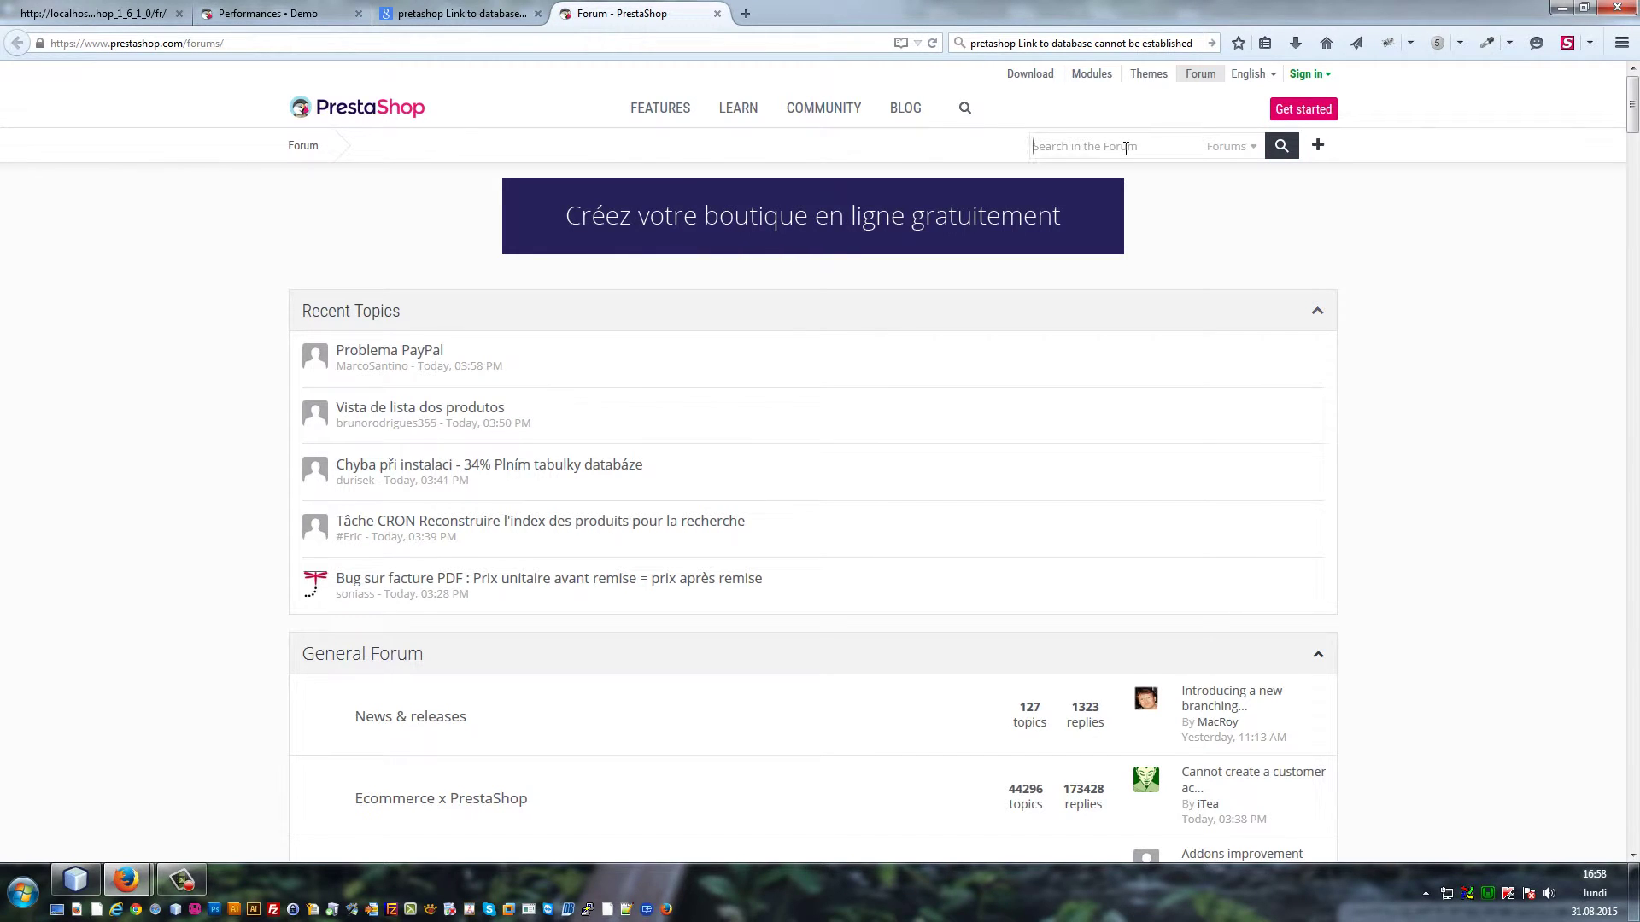
click(363, 57)
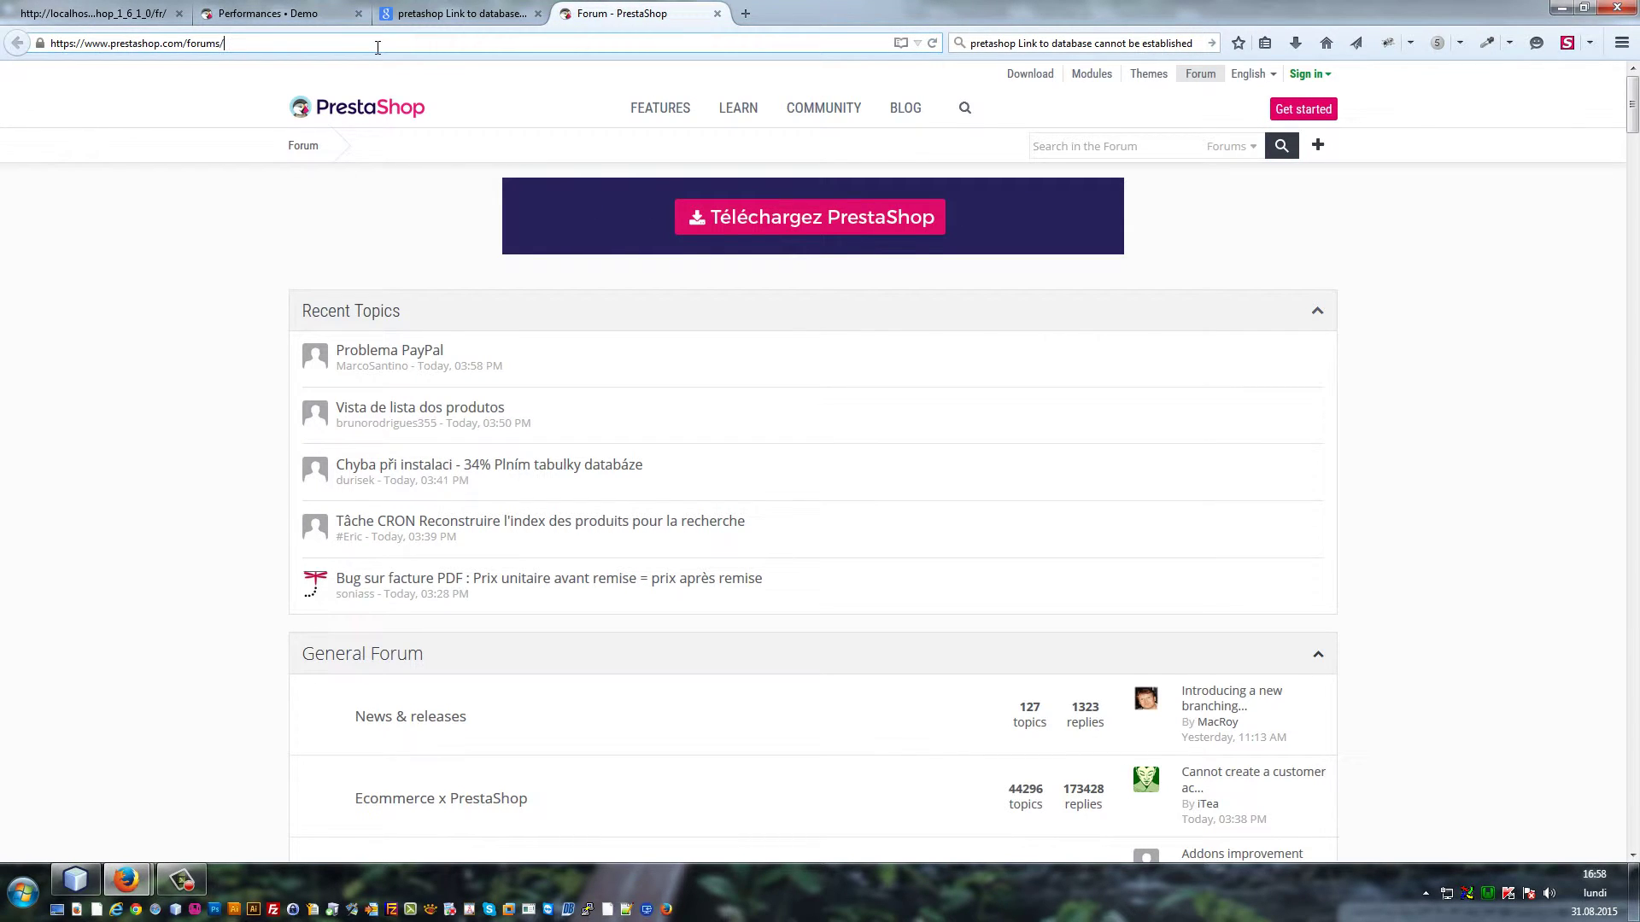
key(ctrl+a)
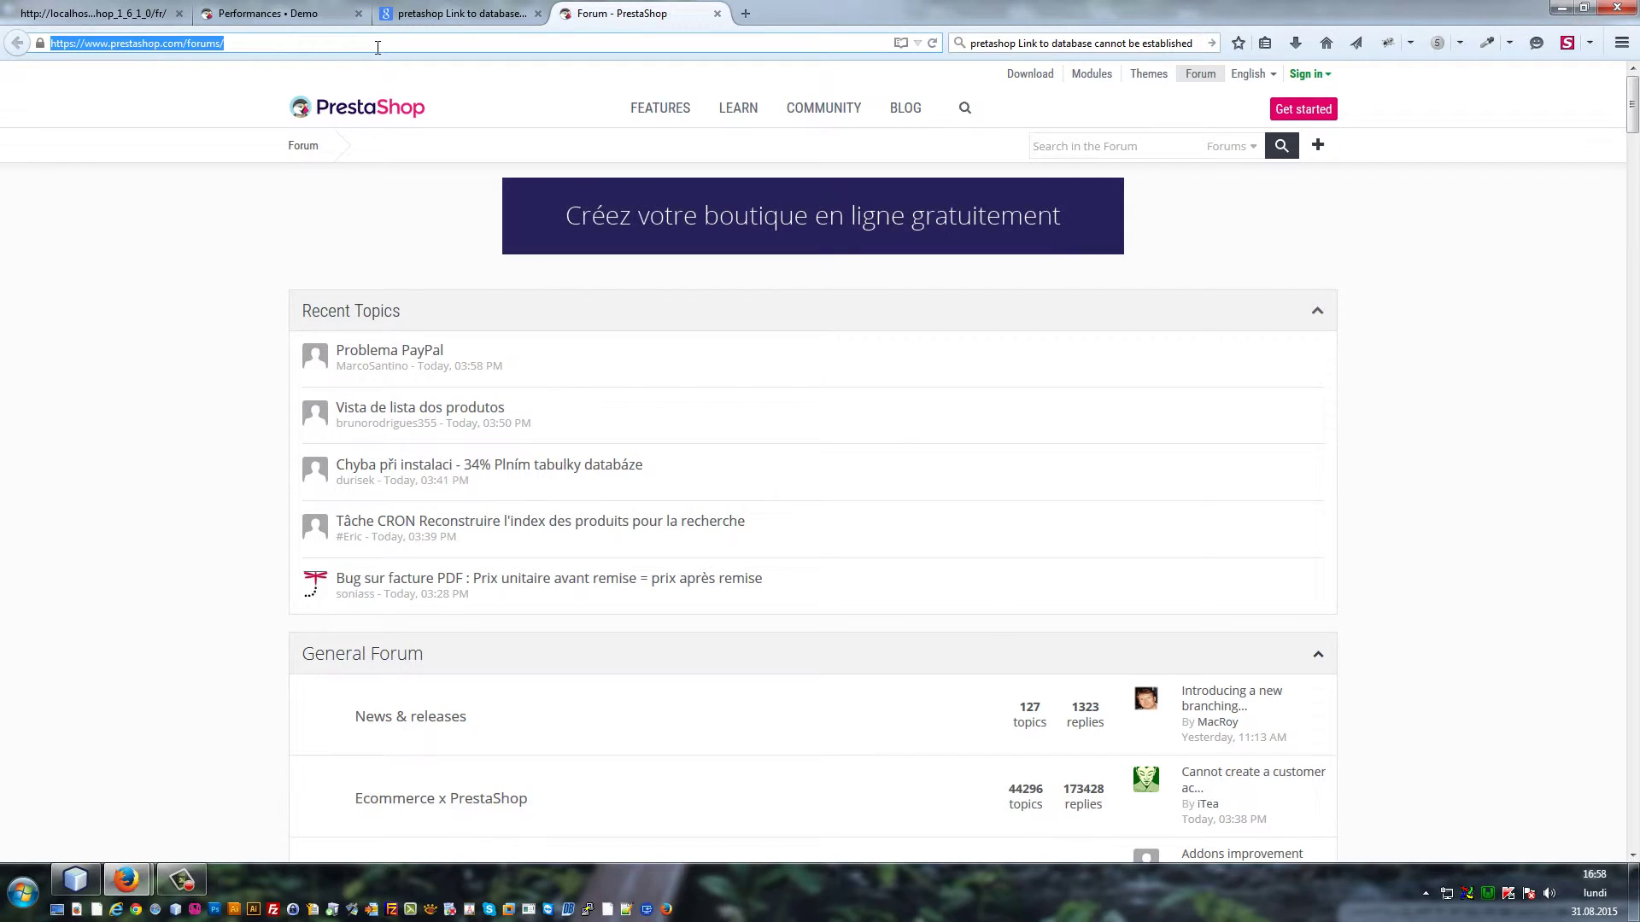
Open the PrestaShop Forge in another tab, dismiss the JIRA announcement, and focus its search box
click(762, 17)
text(f)
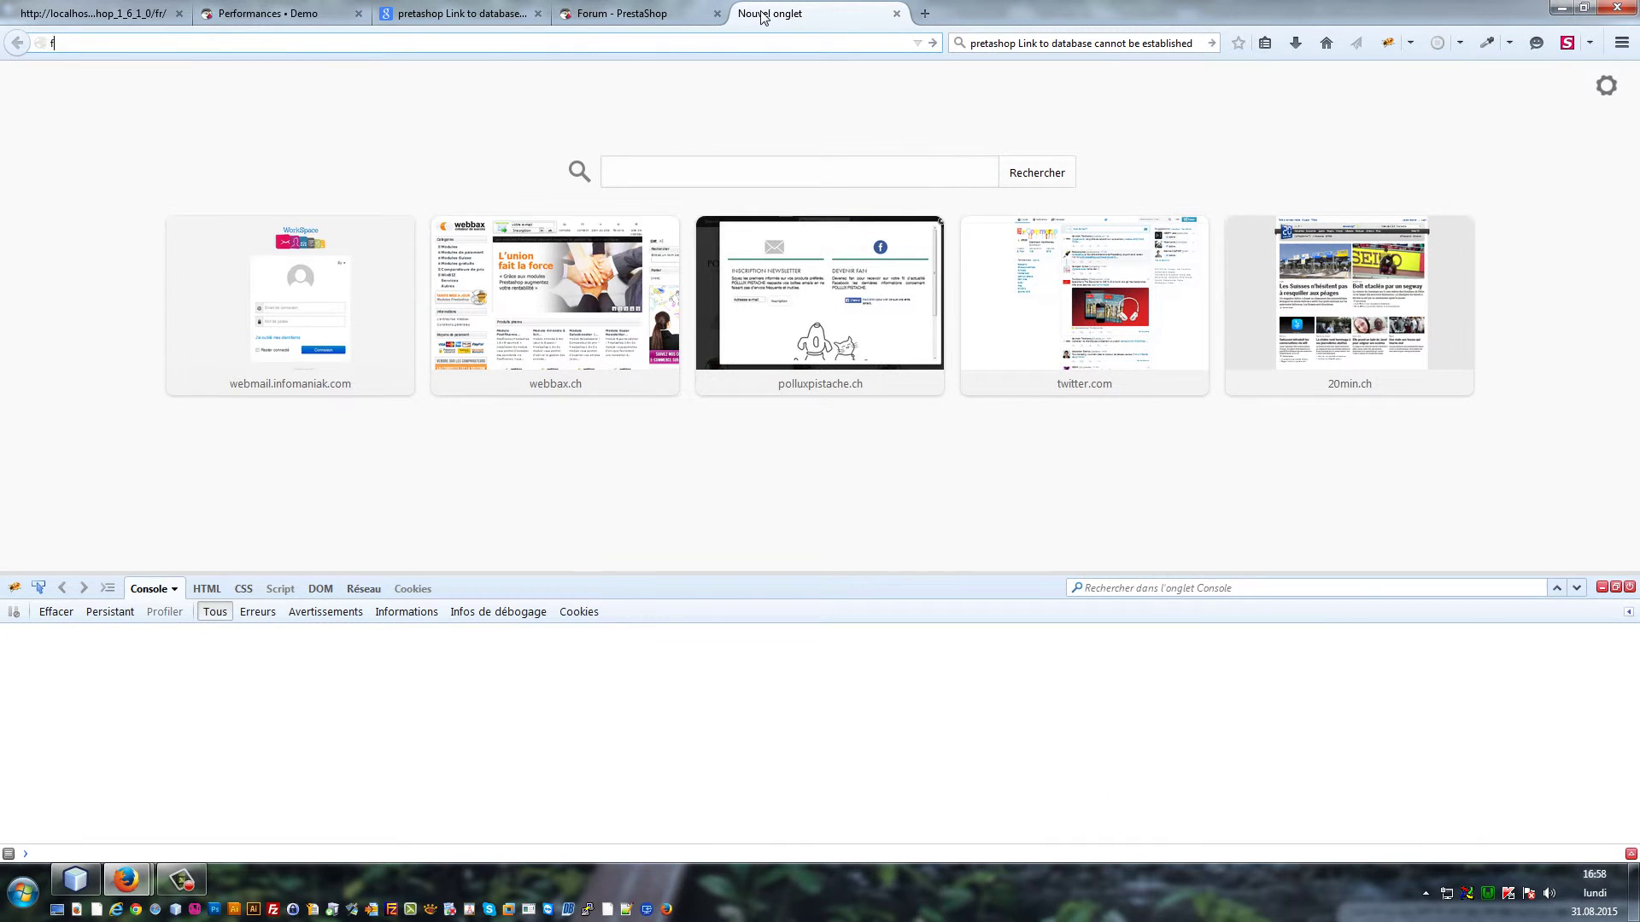
text(orge.prestashop.com/)
key(Return)
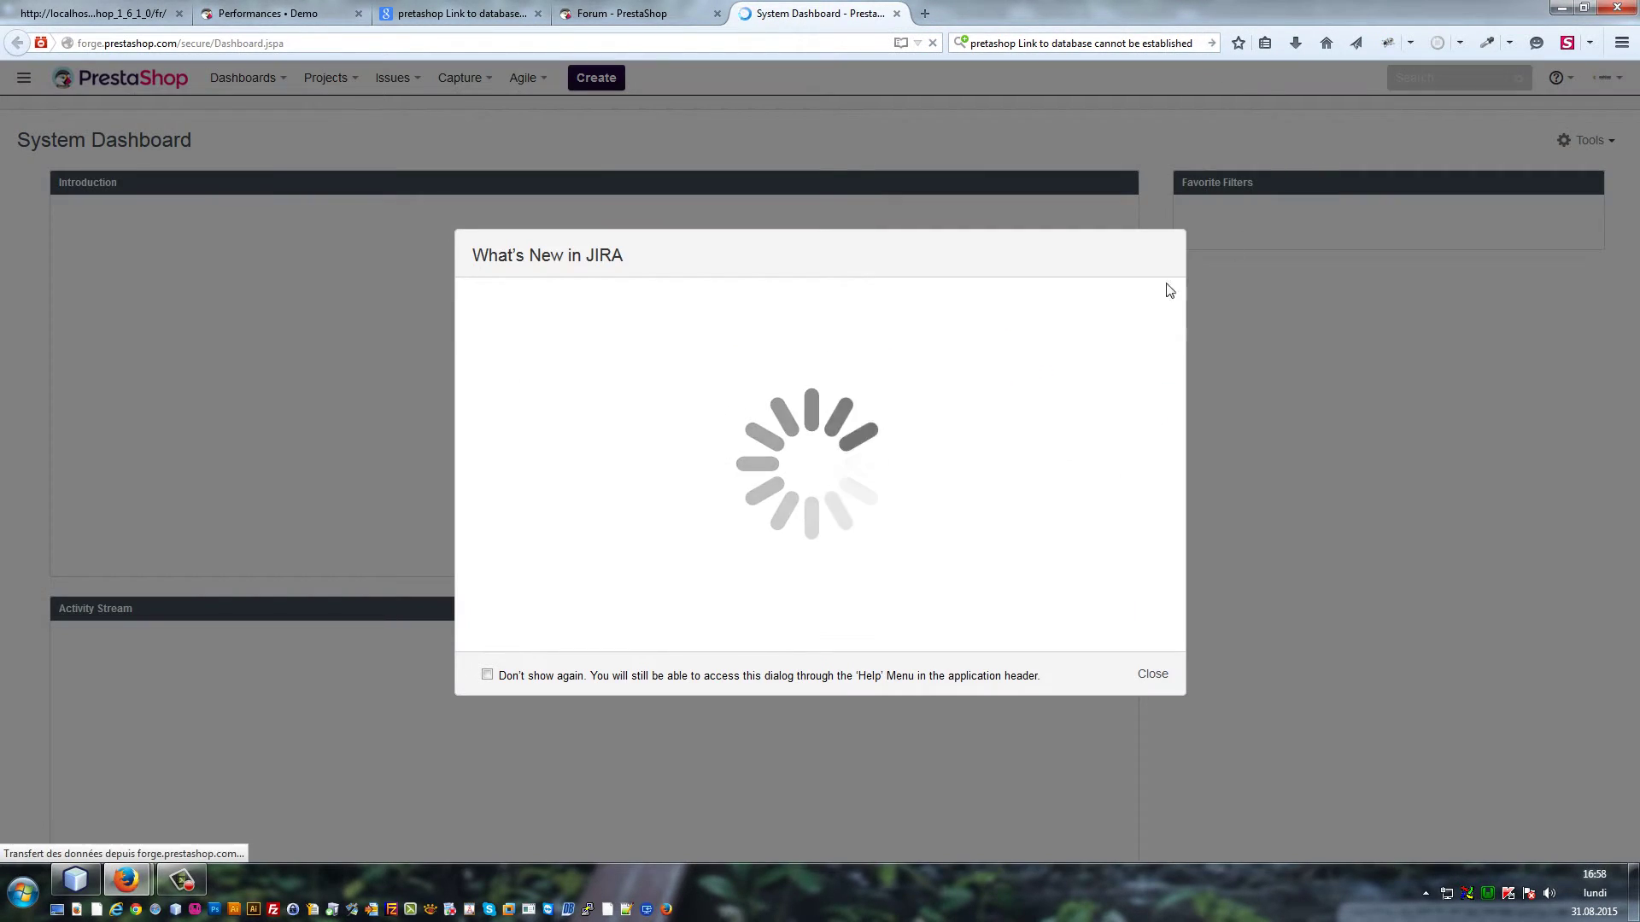
click(1158, 675)
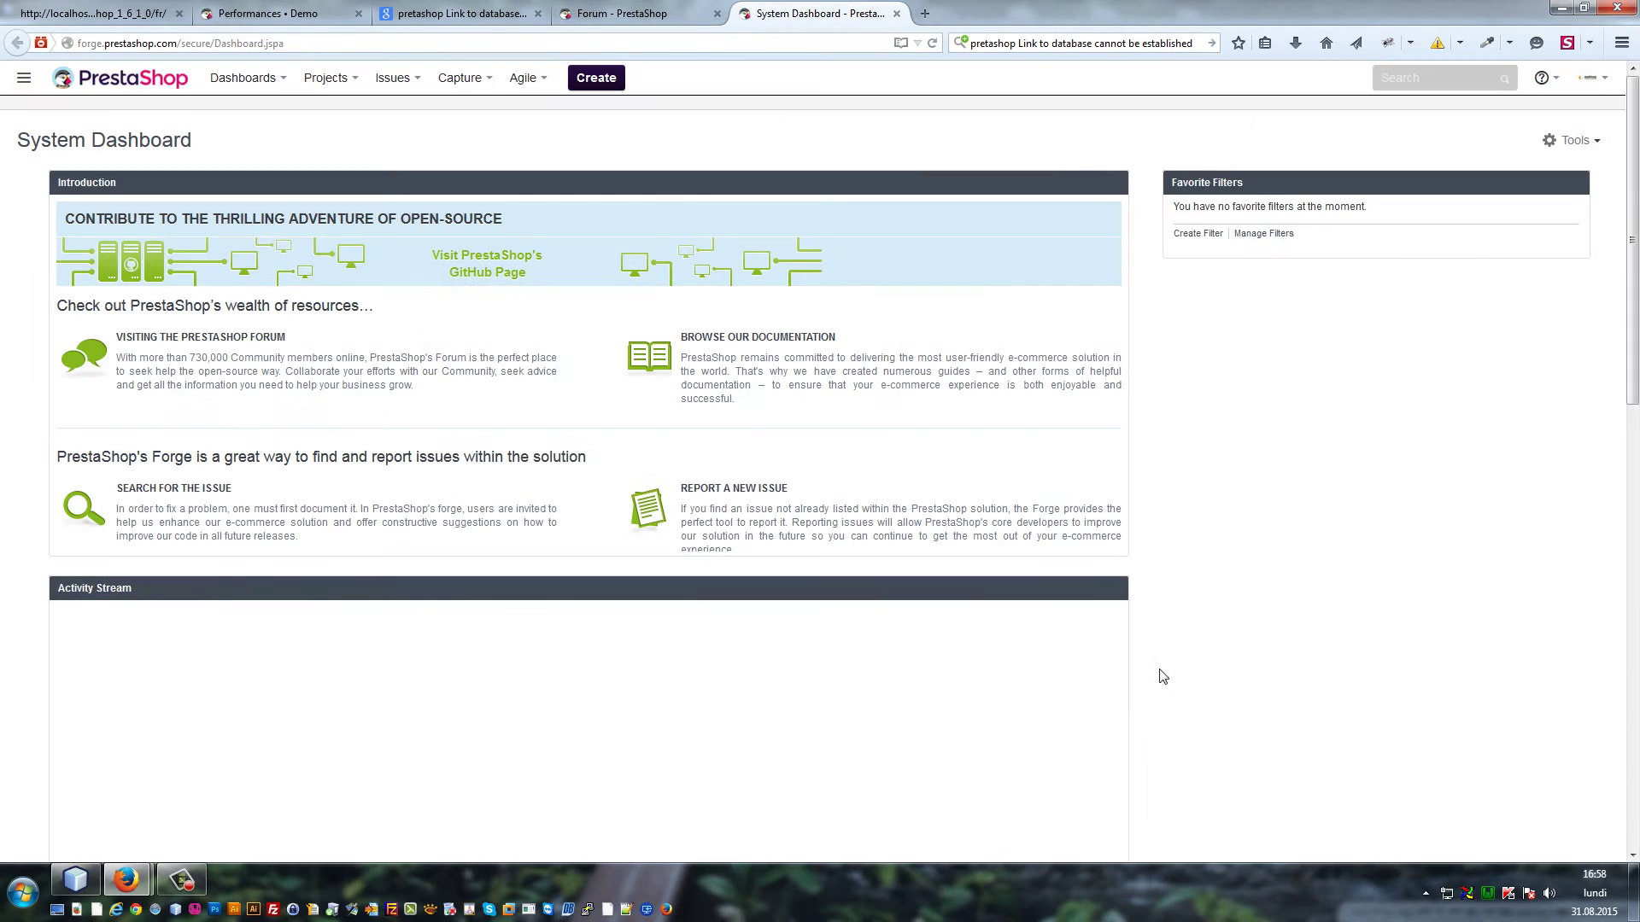
click(1451, 79)
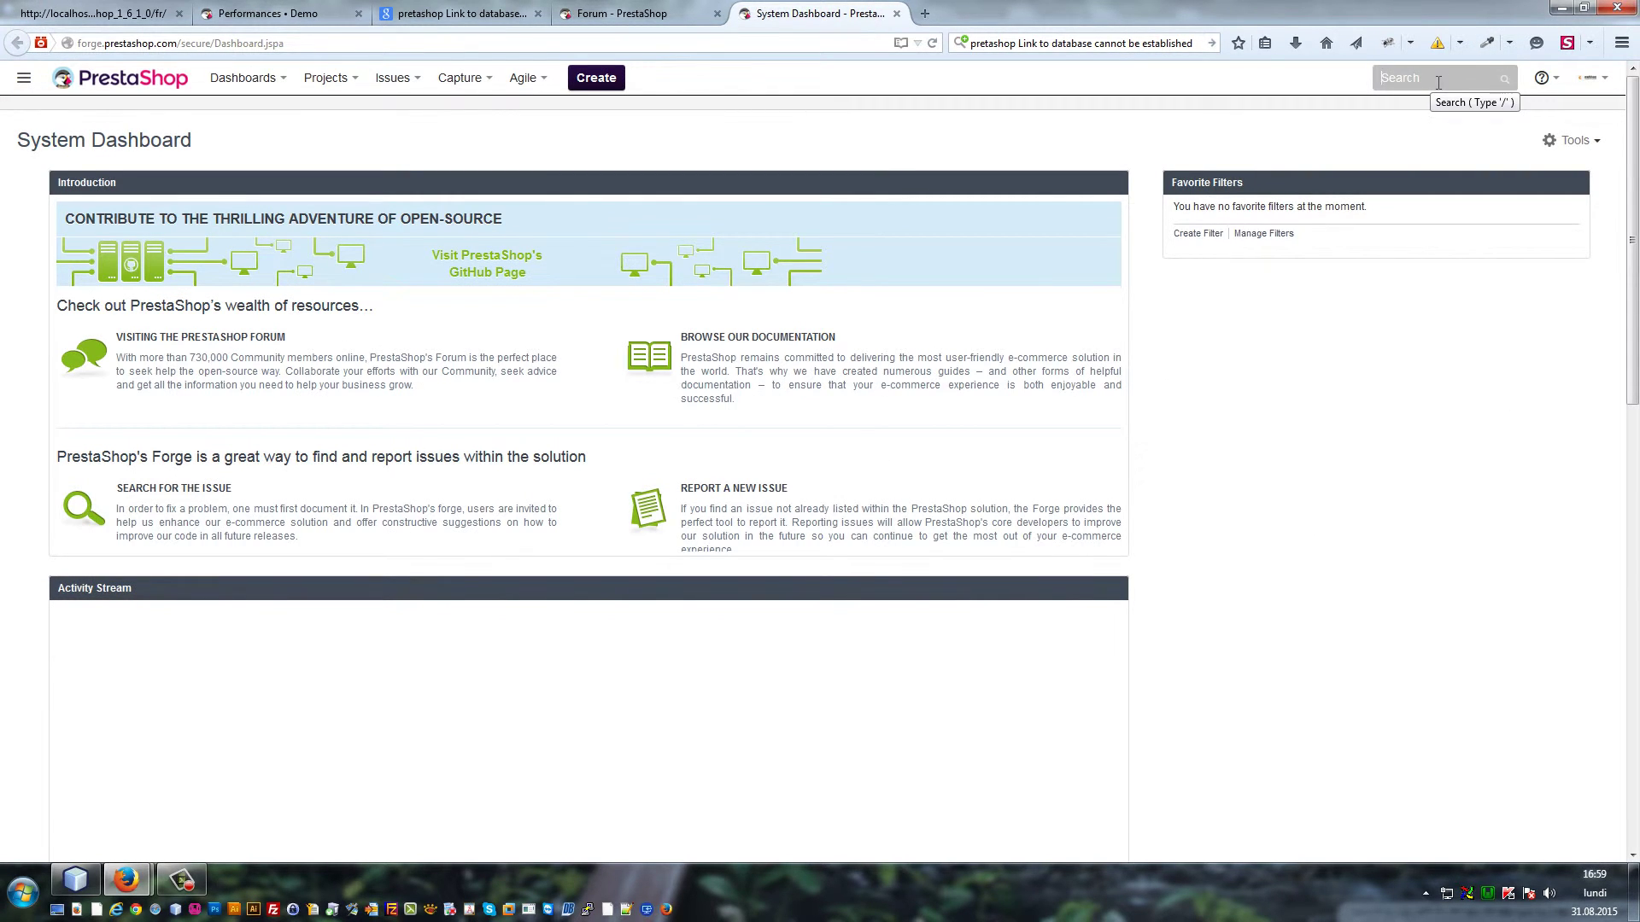
Search the Forge issues for 'bug homepage'
text(bug)
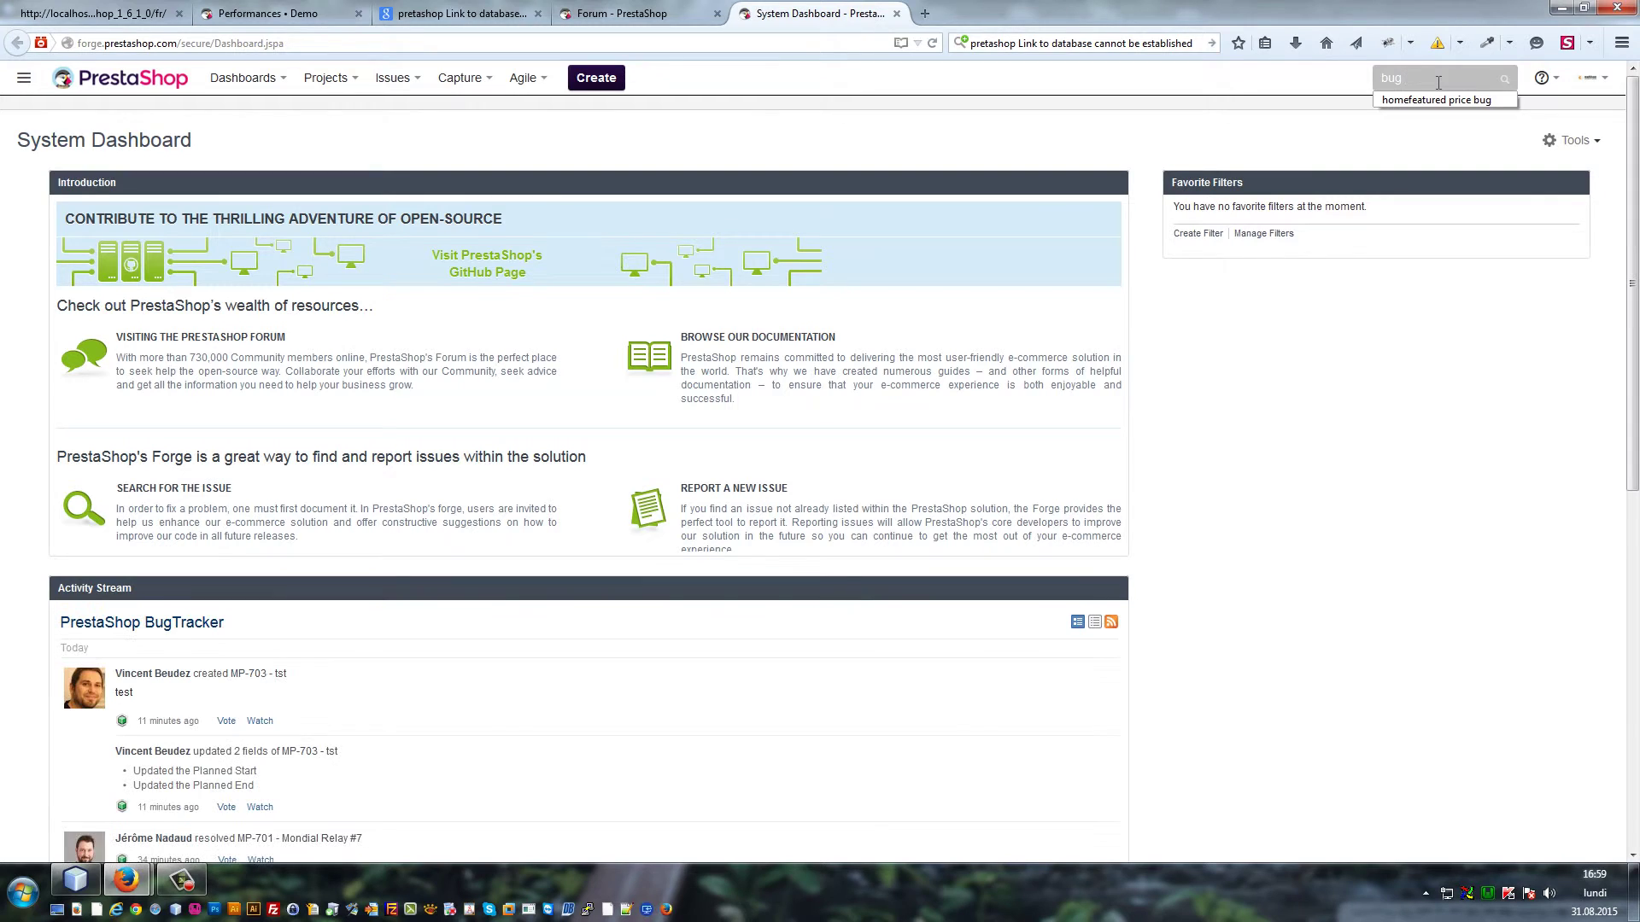
text( homepage)
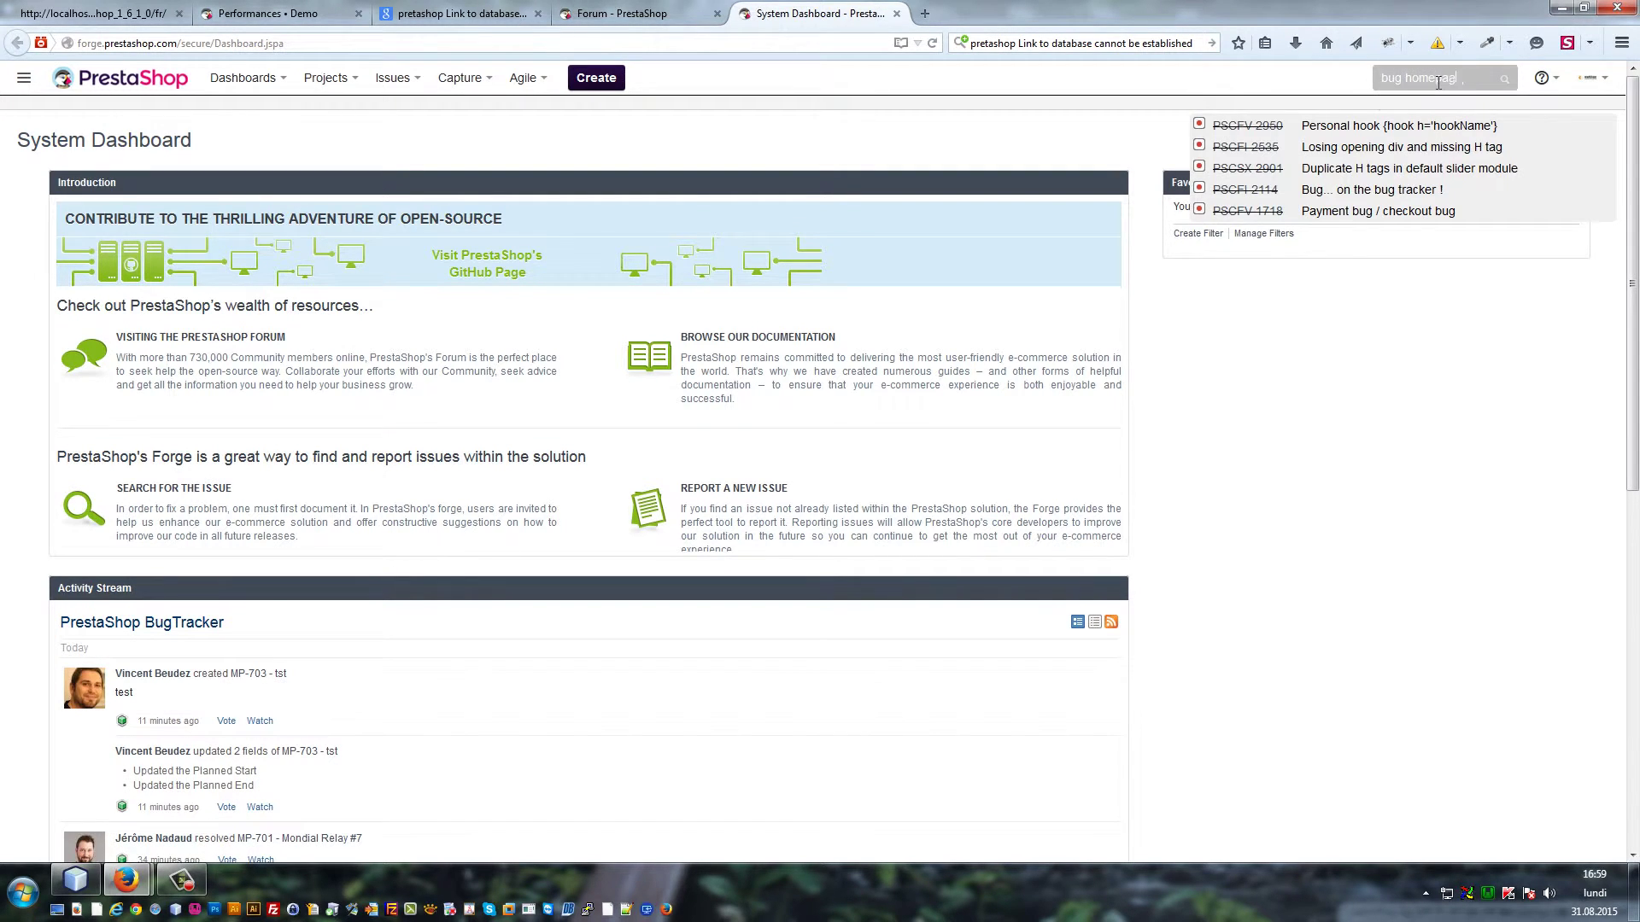
key(Return)
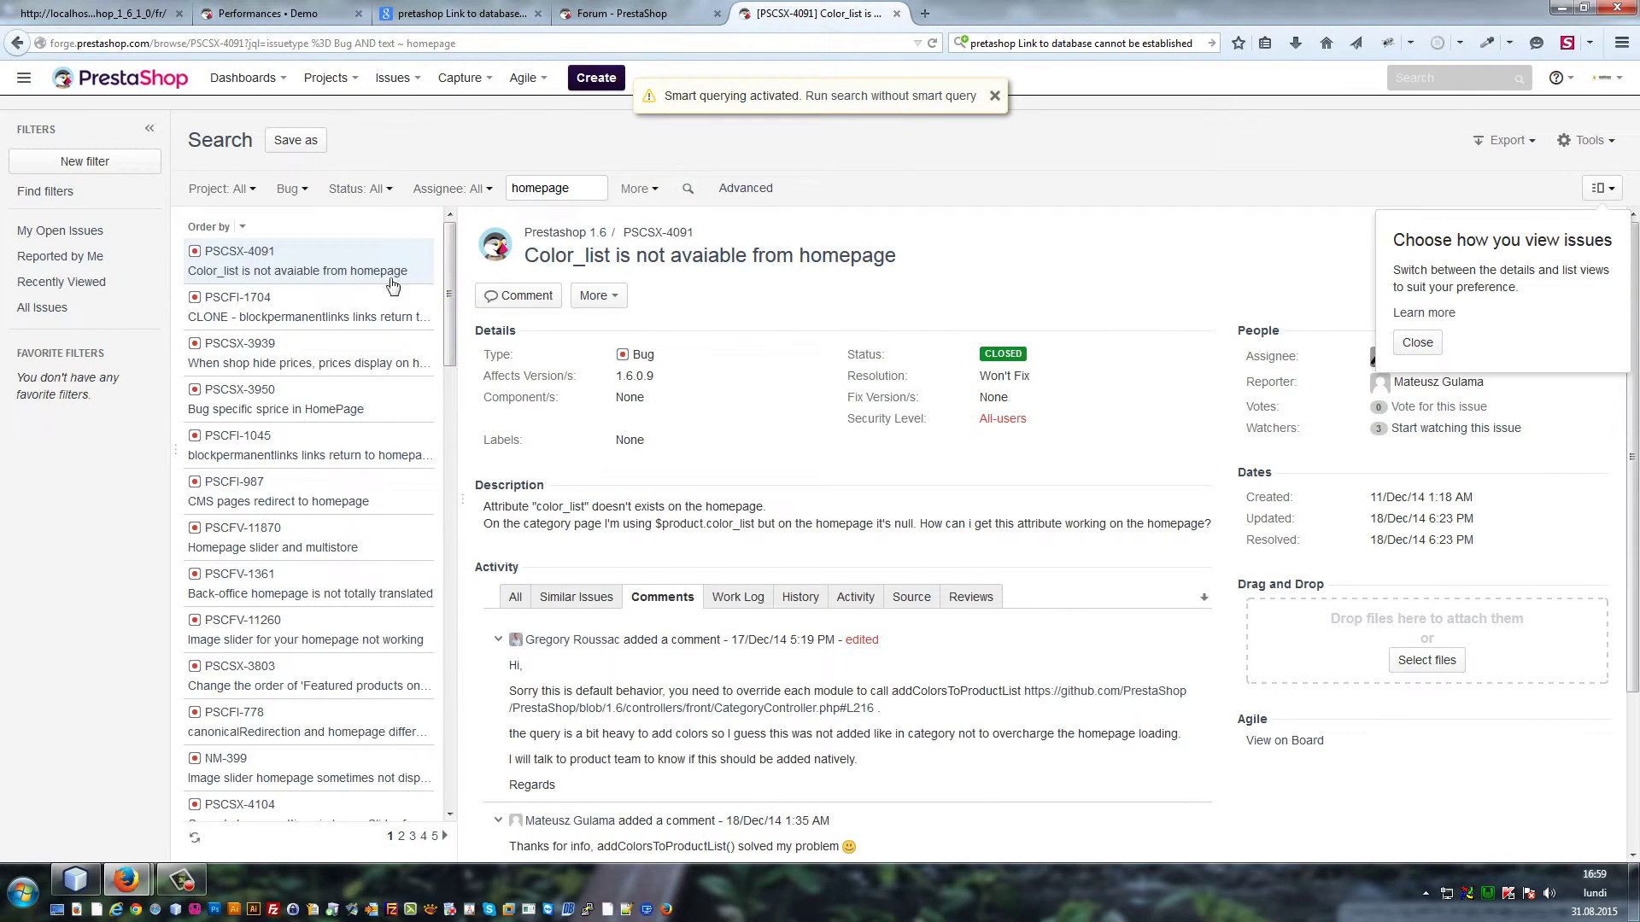
Look through bug reports PSCFI-1704, PSCSX-3939 and PSCSX-3950 on homepage prices
click(328, 319)
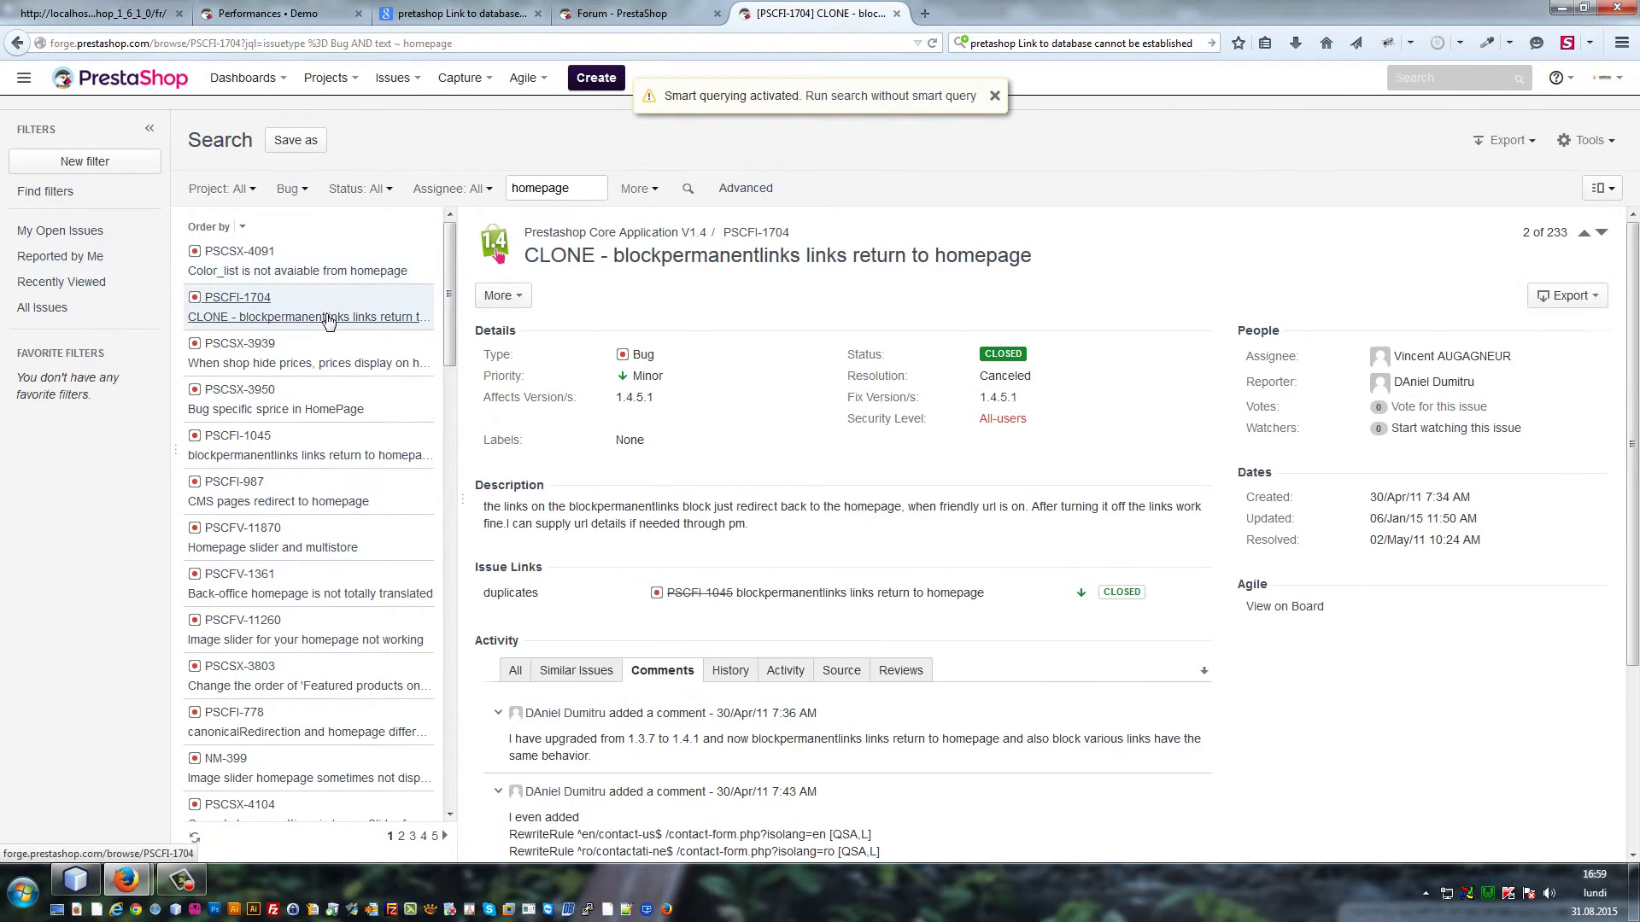
click(318, 357)
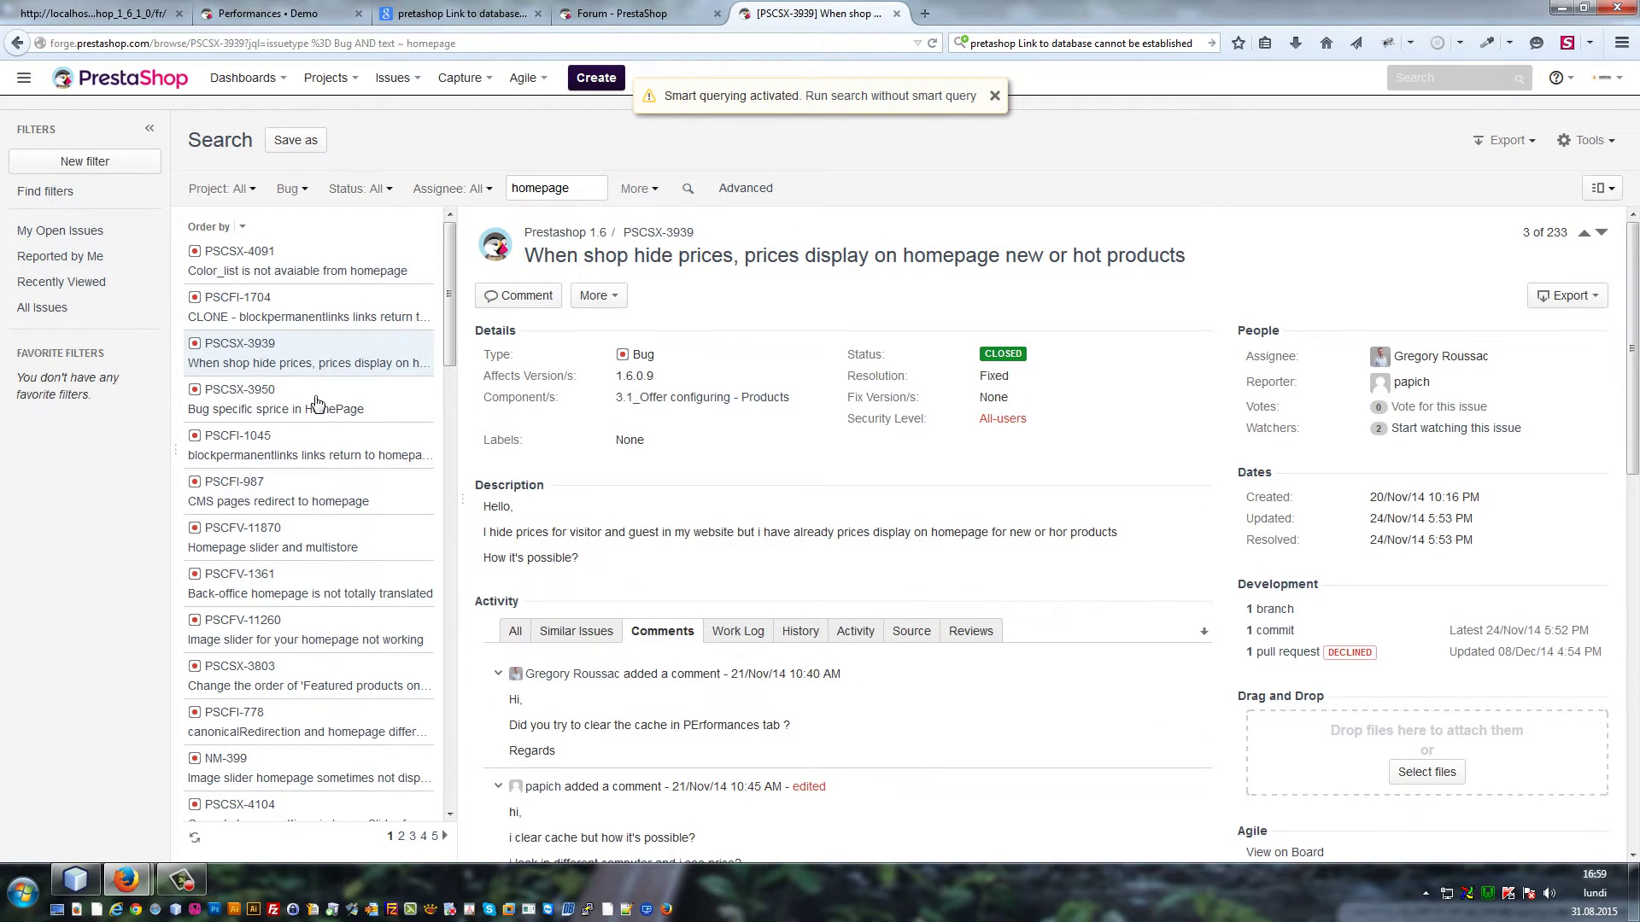
click(376, 395)
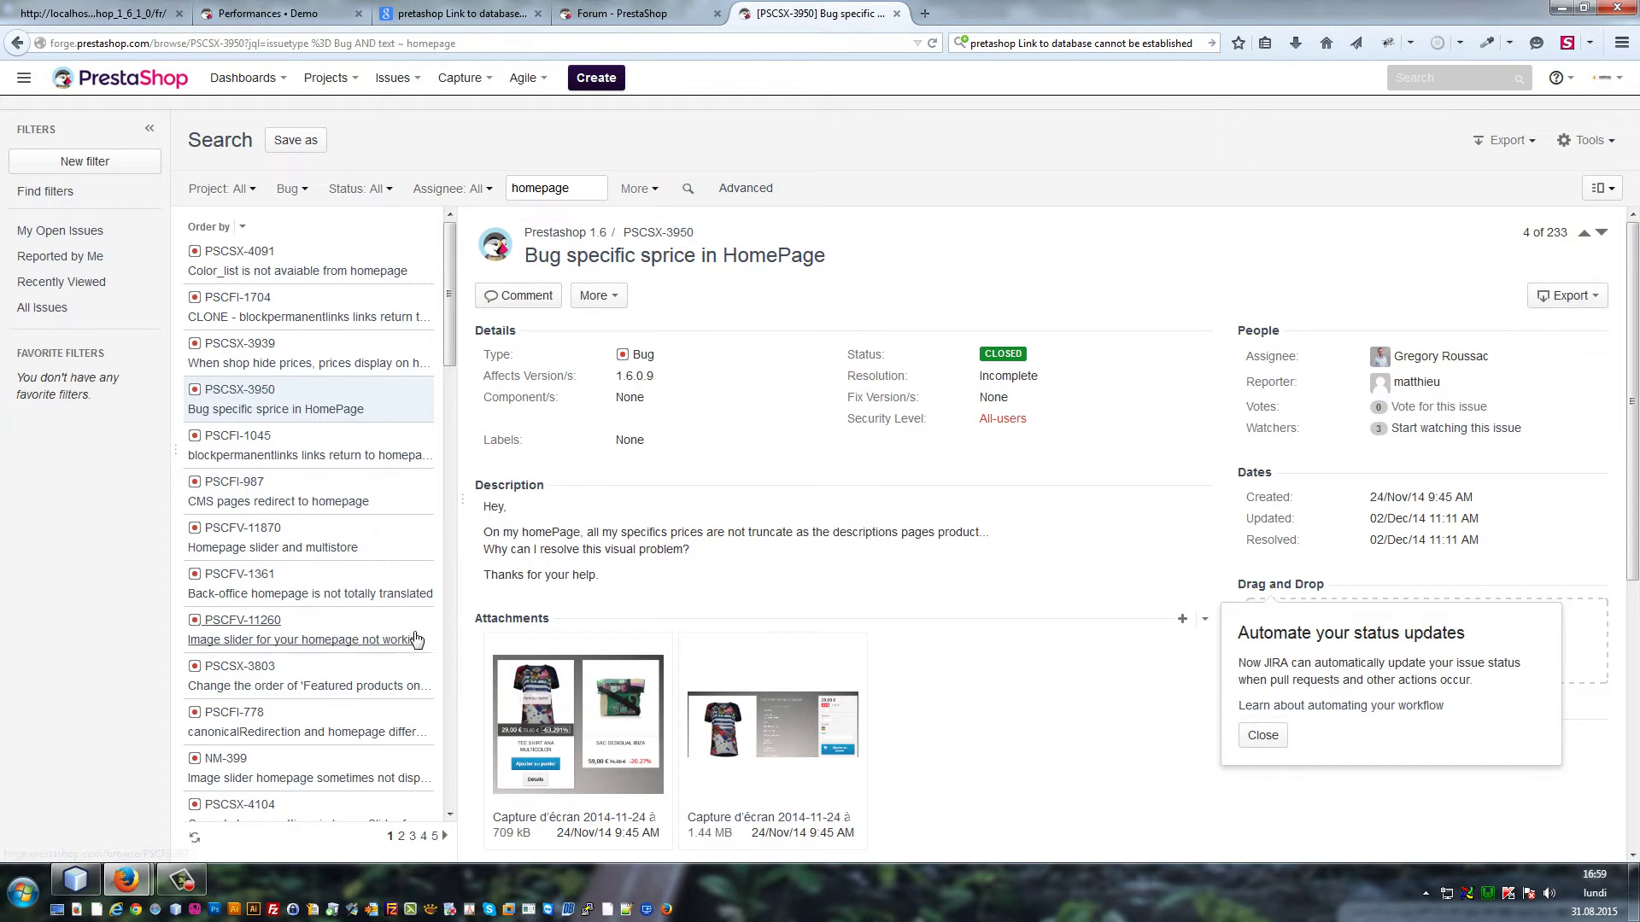
scroll(420, 639, down, 1)
scroll(805, 589, down, 1)
scroll(805, 589, down, 5)
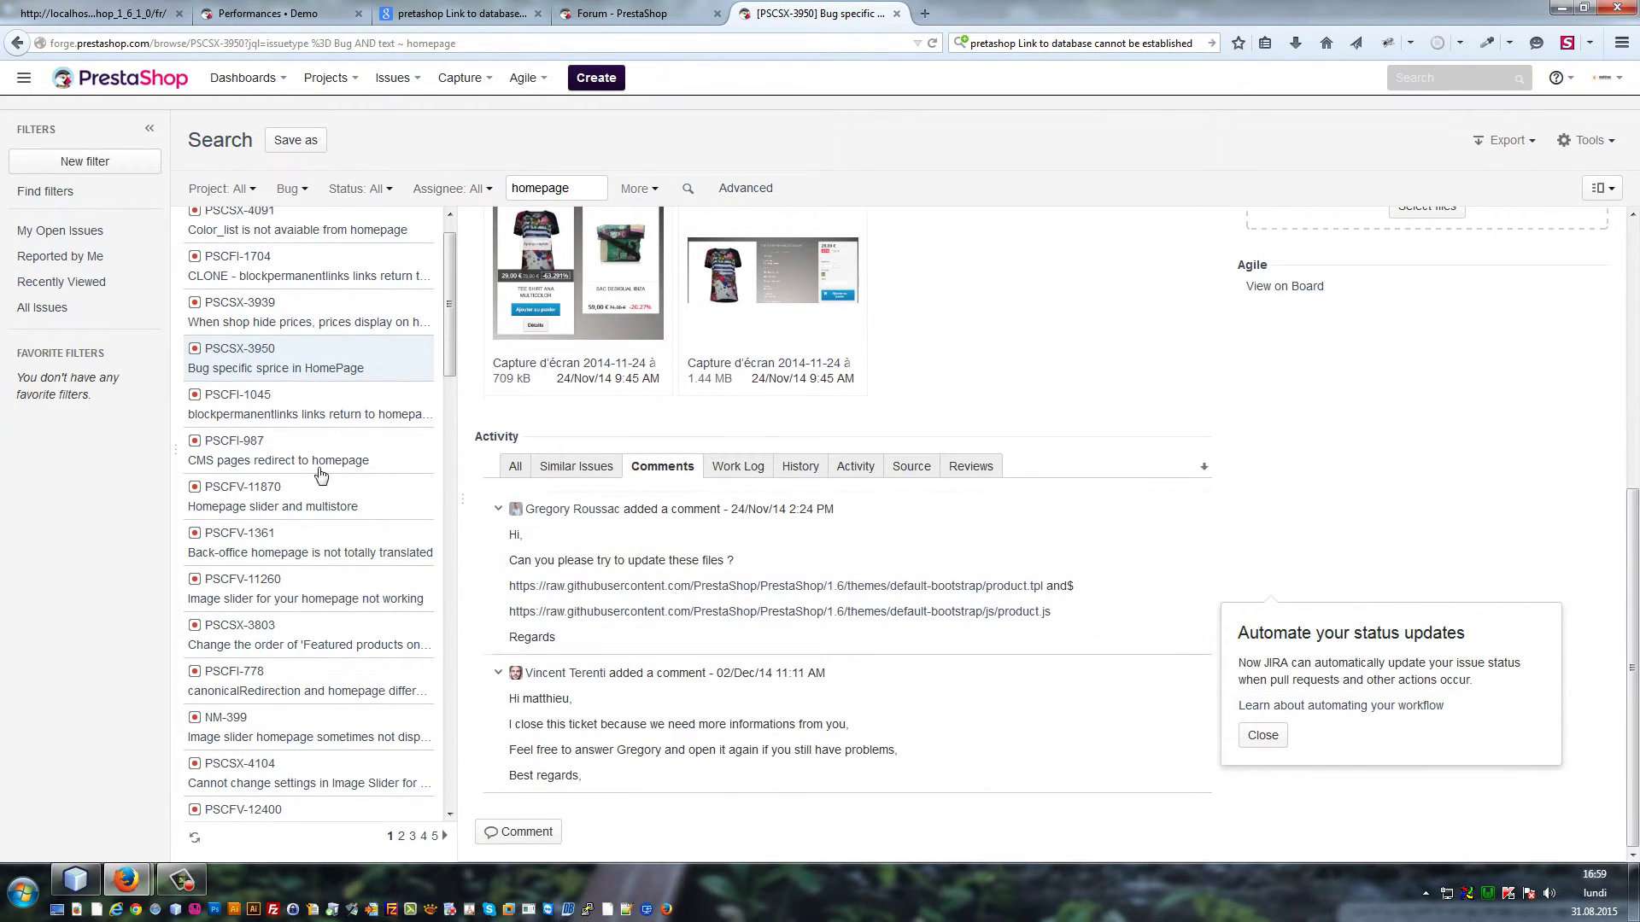
Read issues PSCFI-987, PSCFV-11870 and PSCFV-11260 on the homepage slider, showing all activity
click(307, 442)
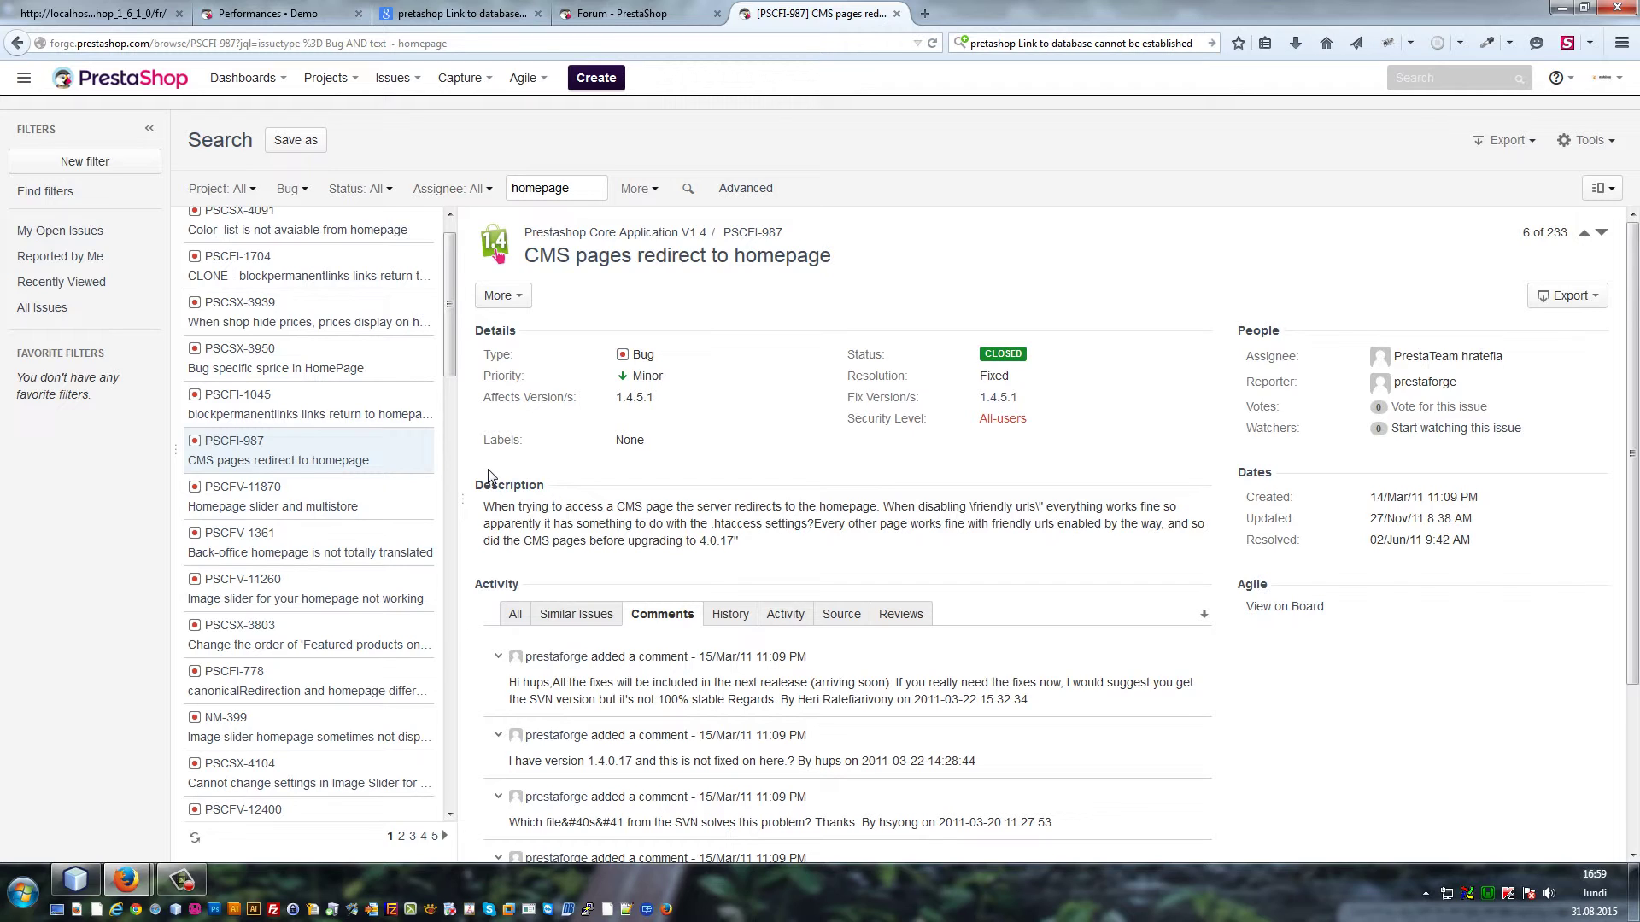
click(333, 506)
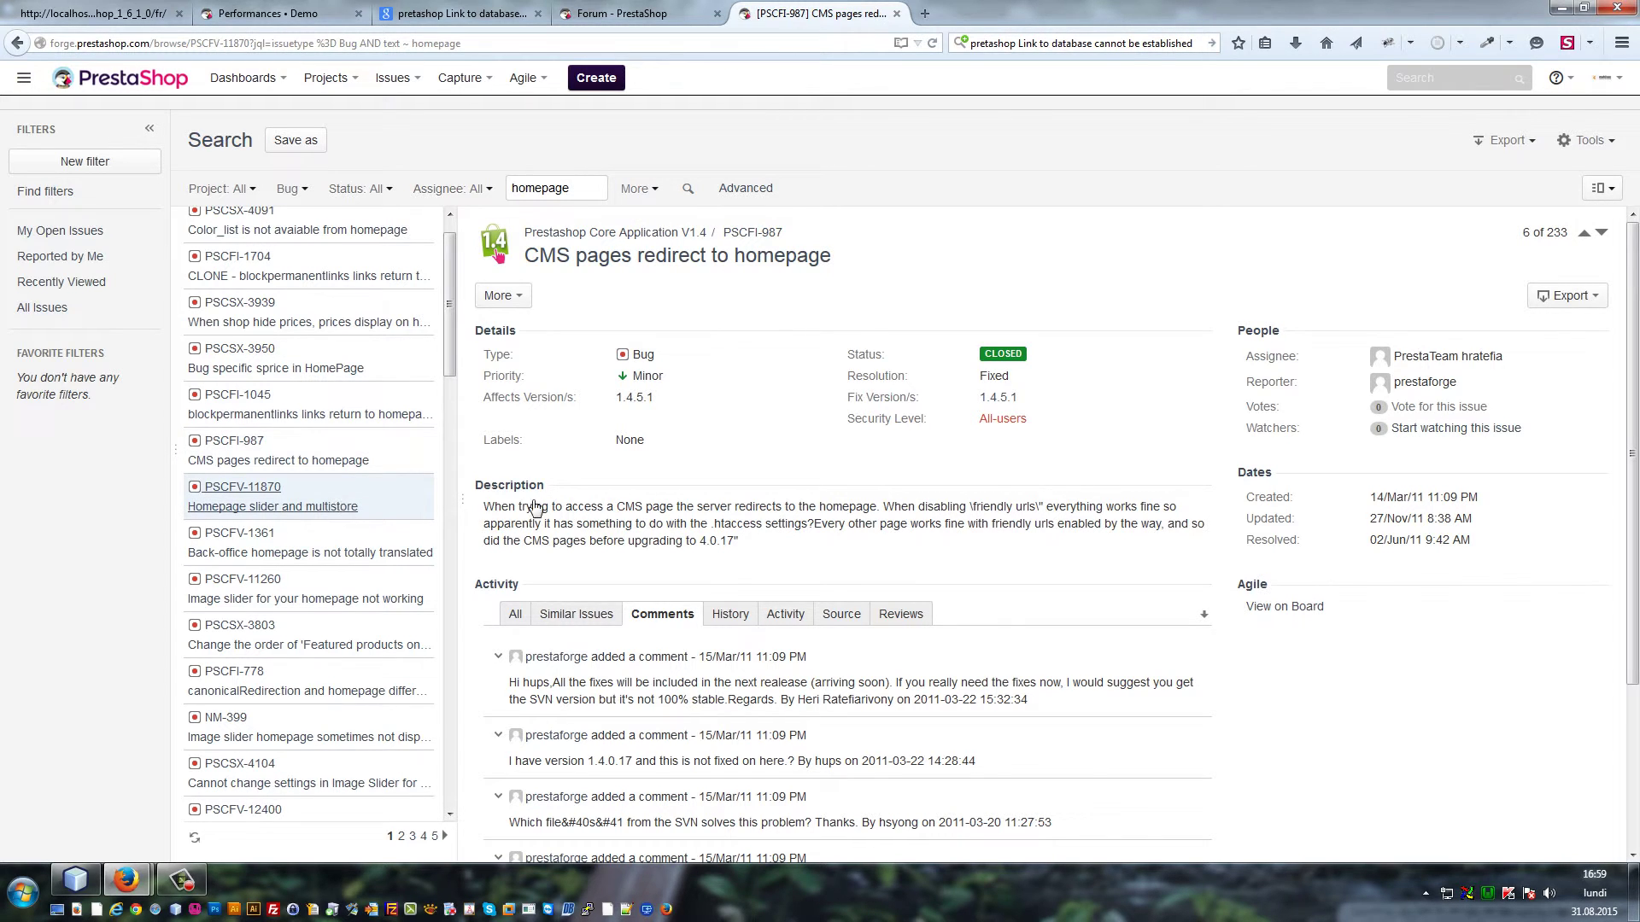
scroll(862, 513, down, 4)
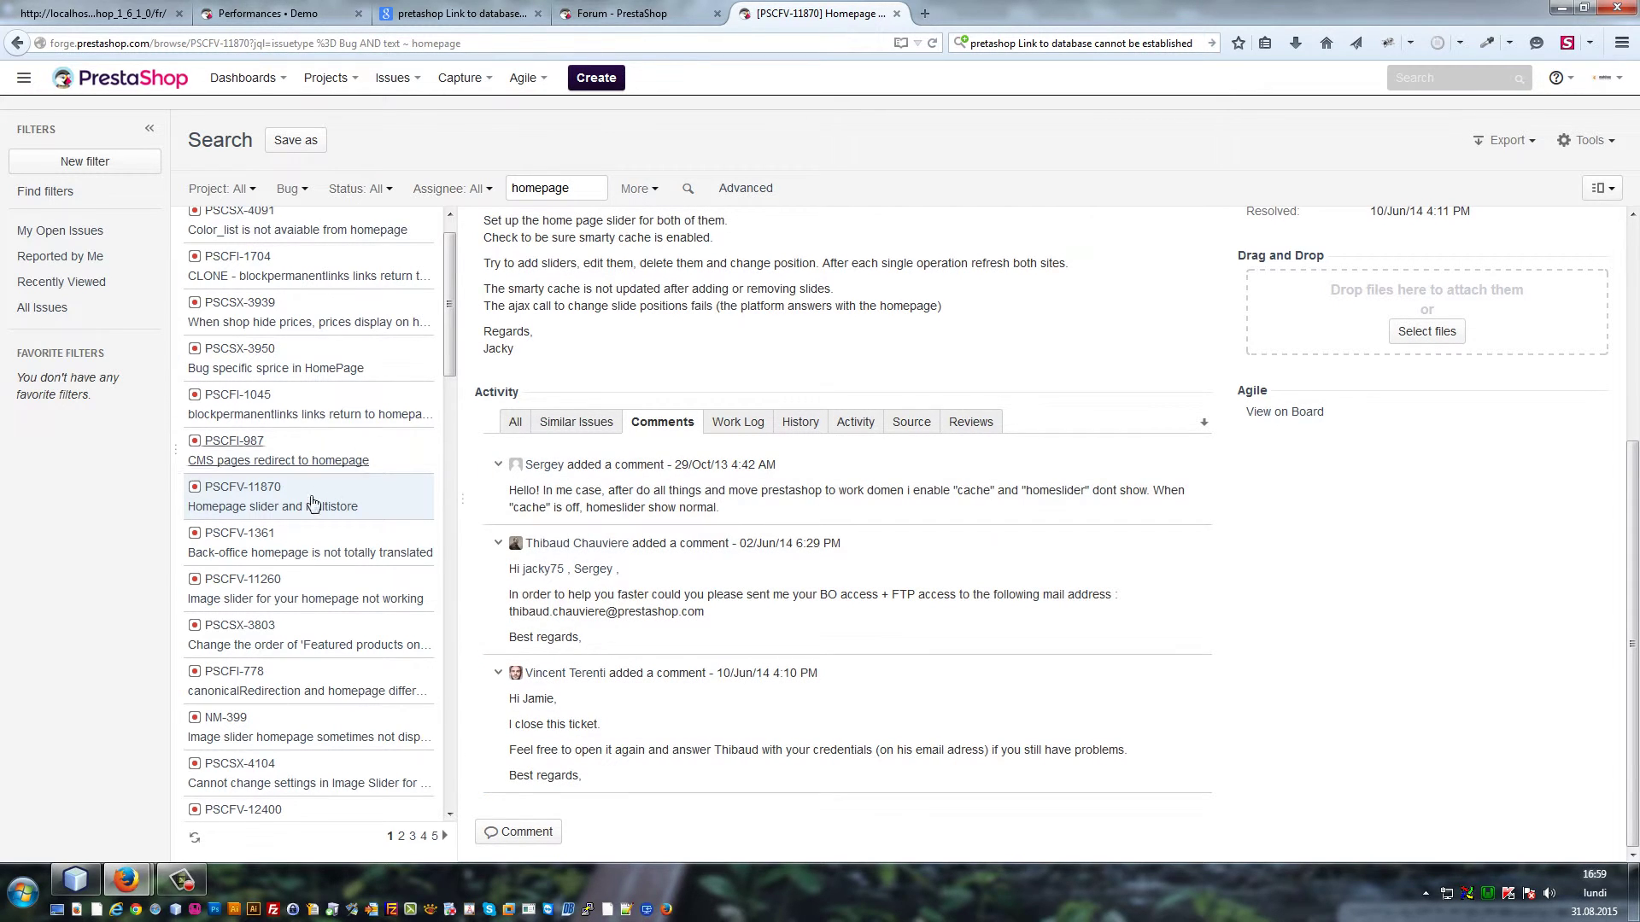
click(324, 602)
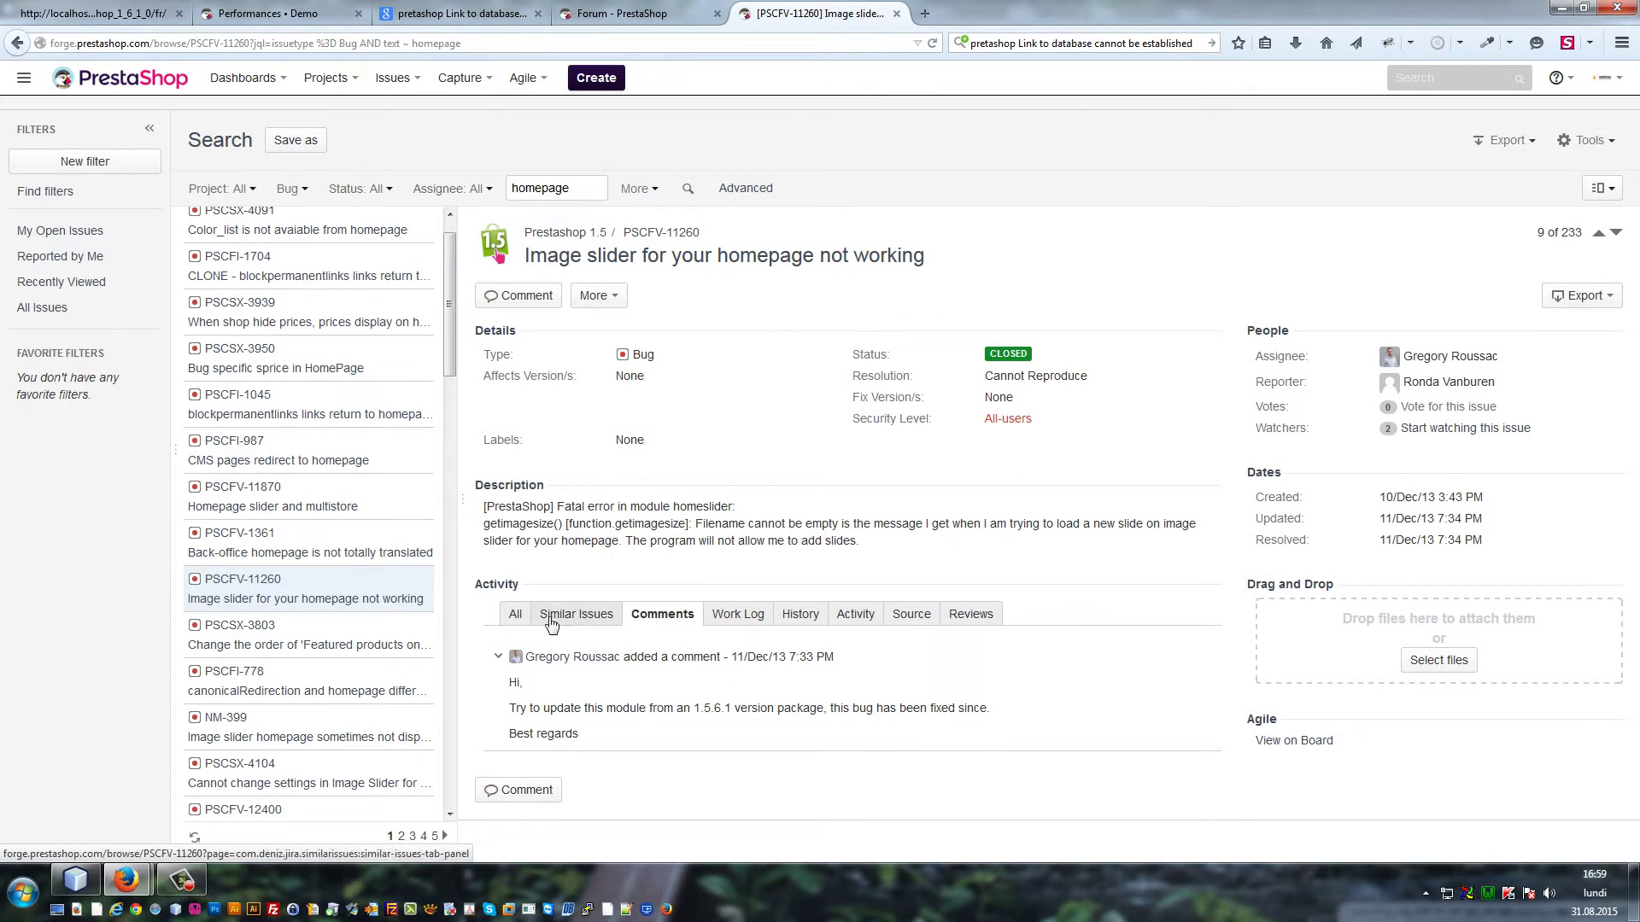
click(515, 615)
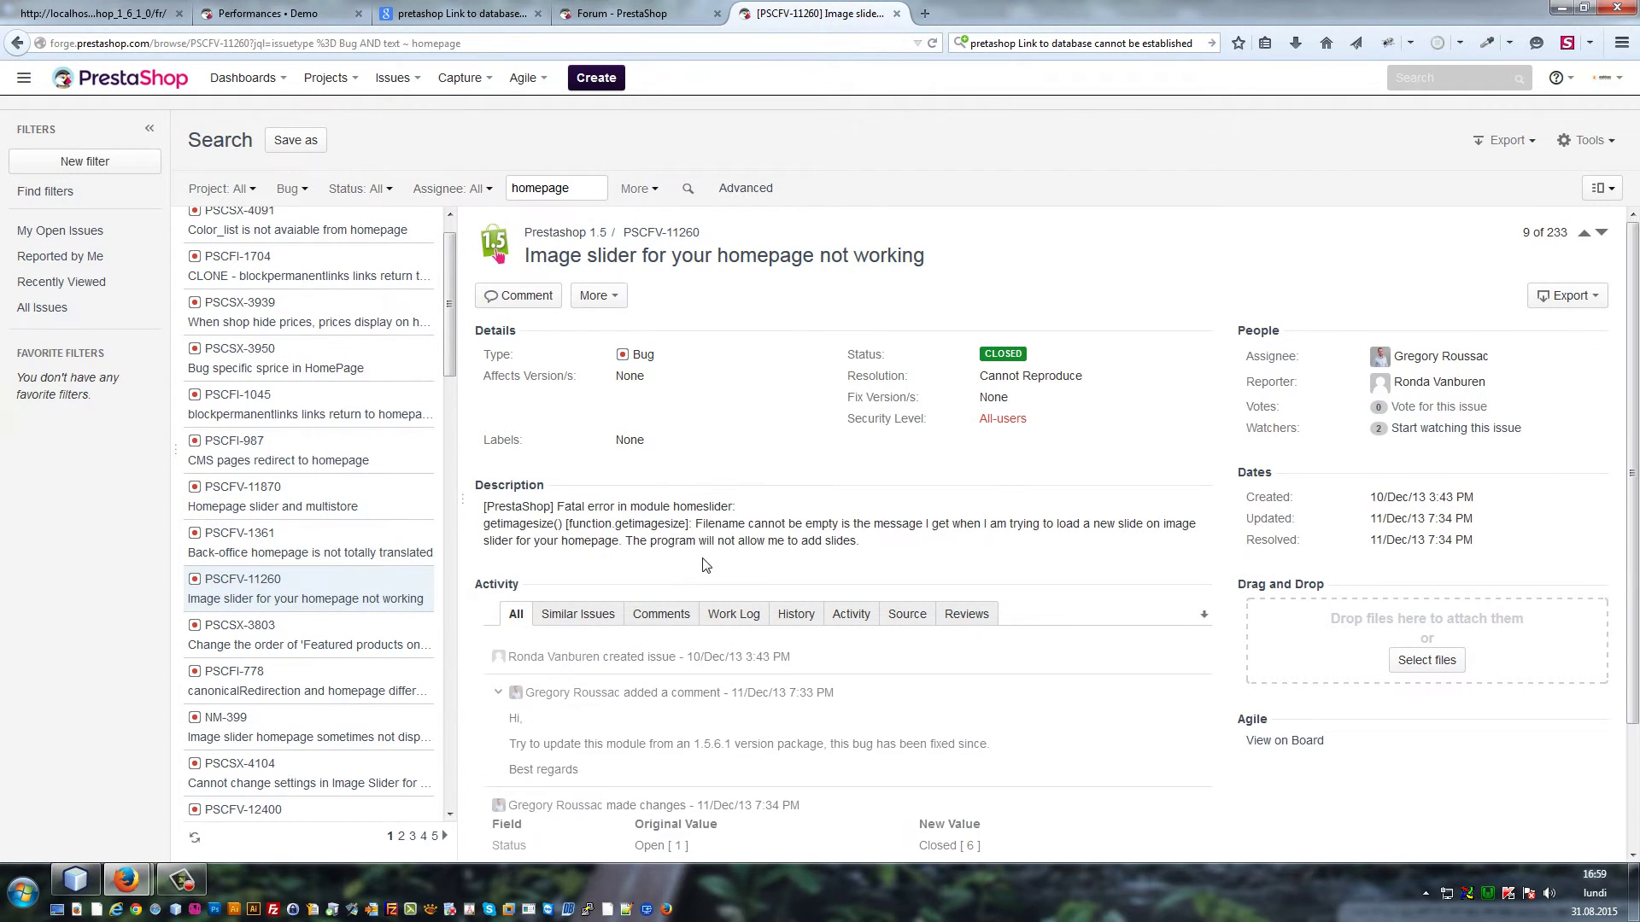
Open issue NM-399 about the image slider and scroll through its details
scroll(579, 588, down, 3)
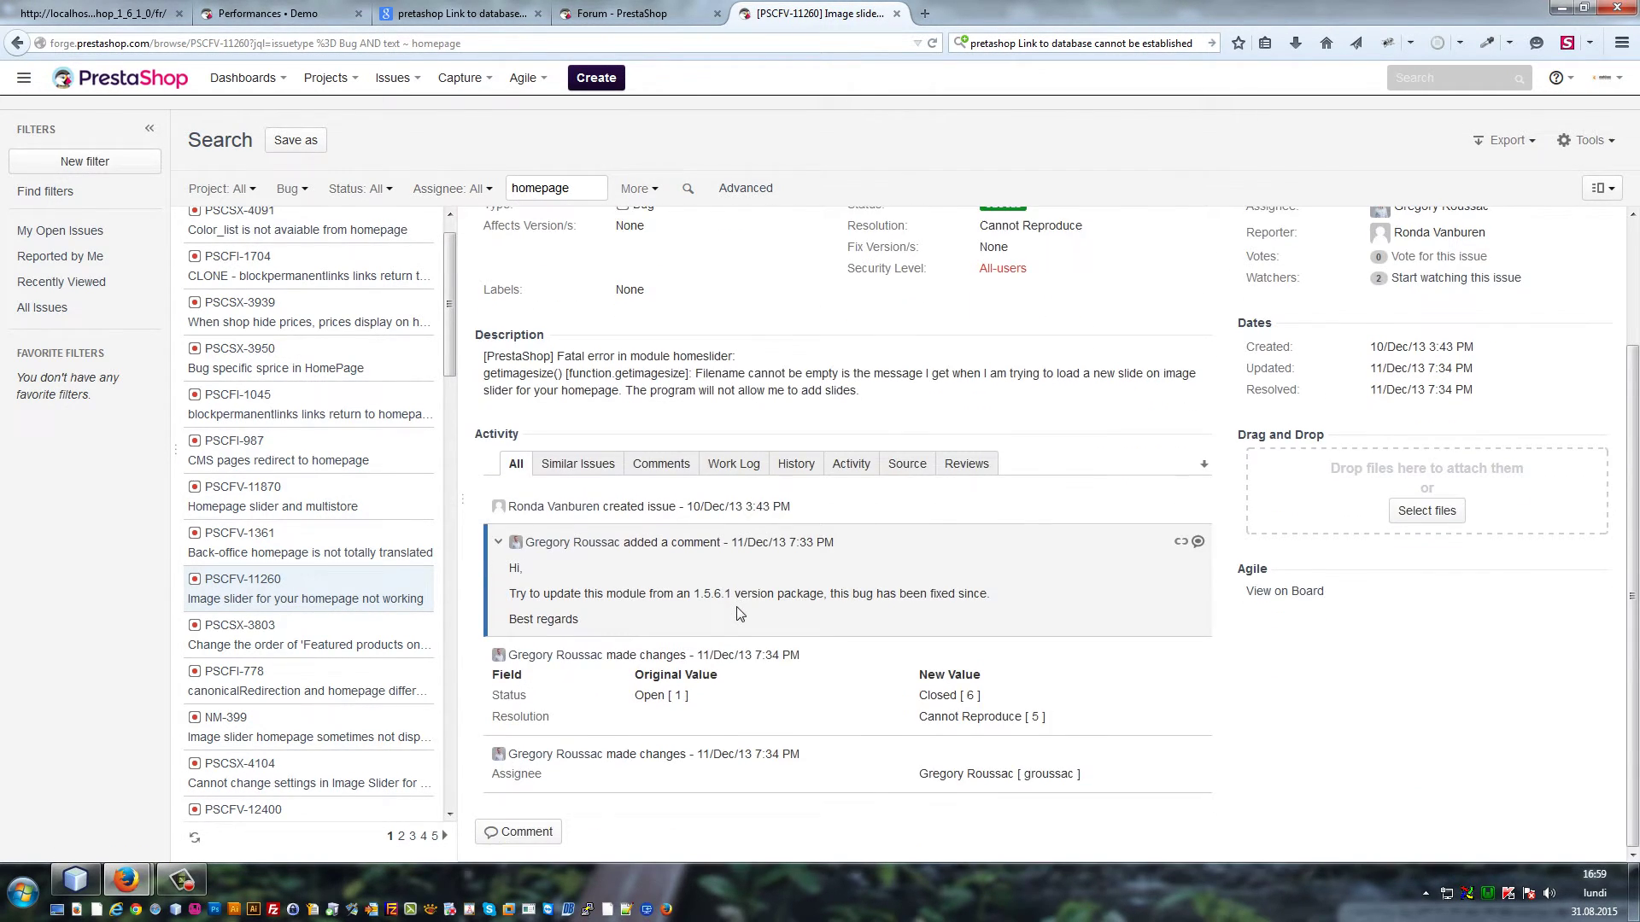
click(257, 736)
scroll(733, 649, down, 3)
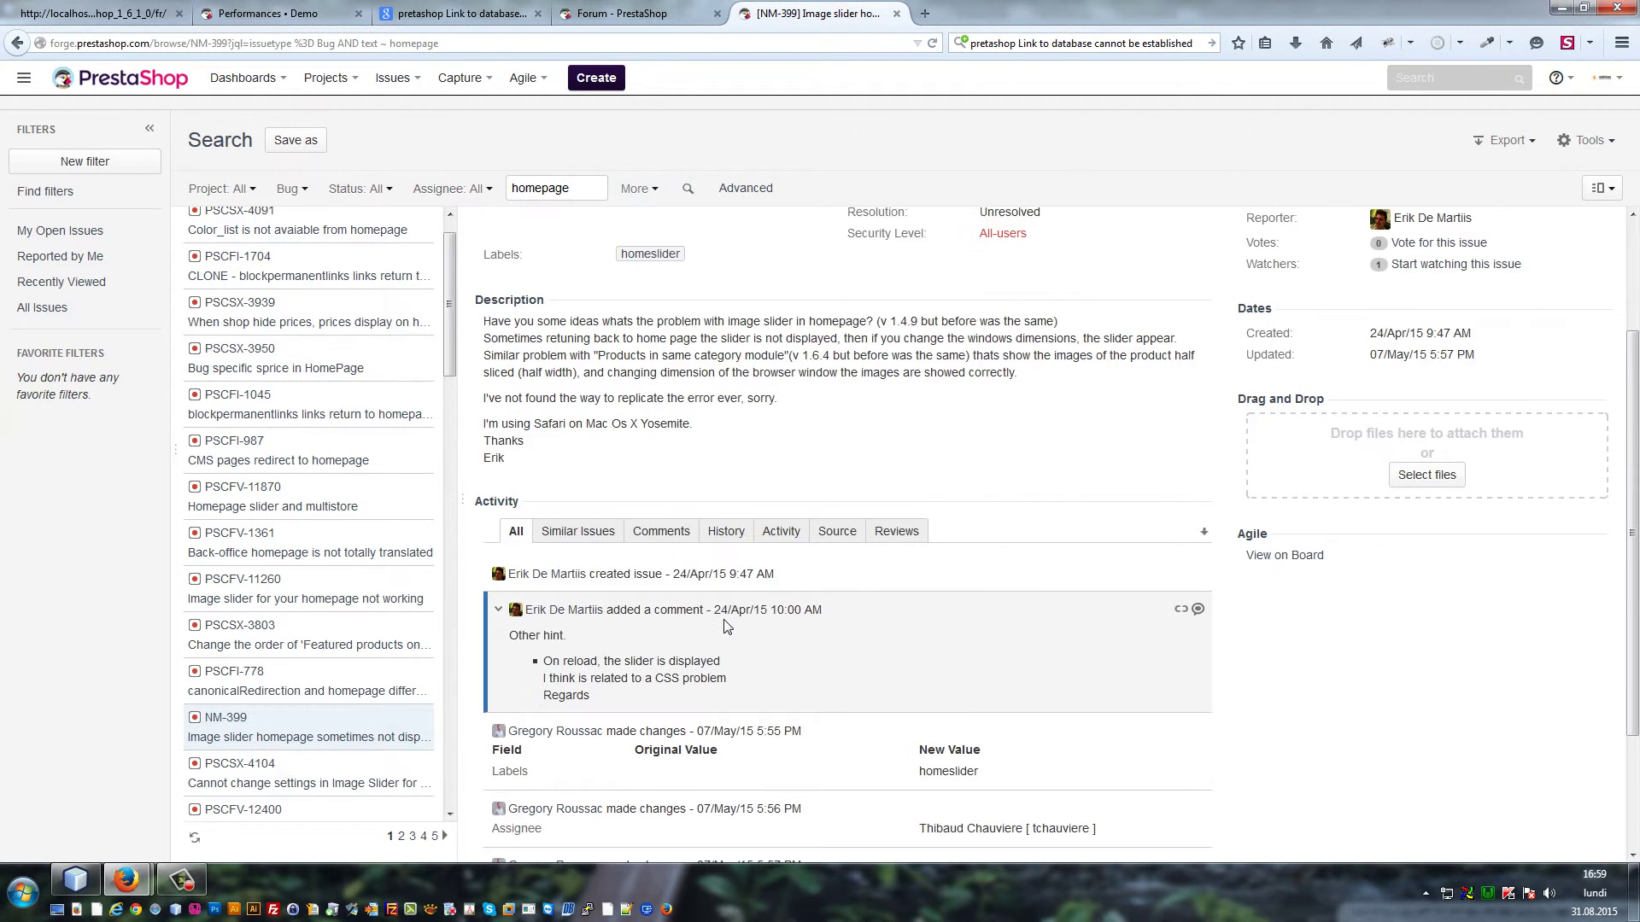
scroll(597, 466, down, 3)
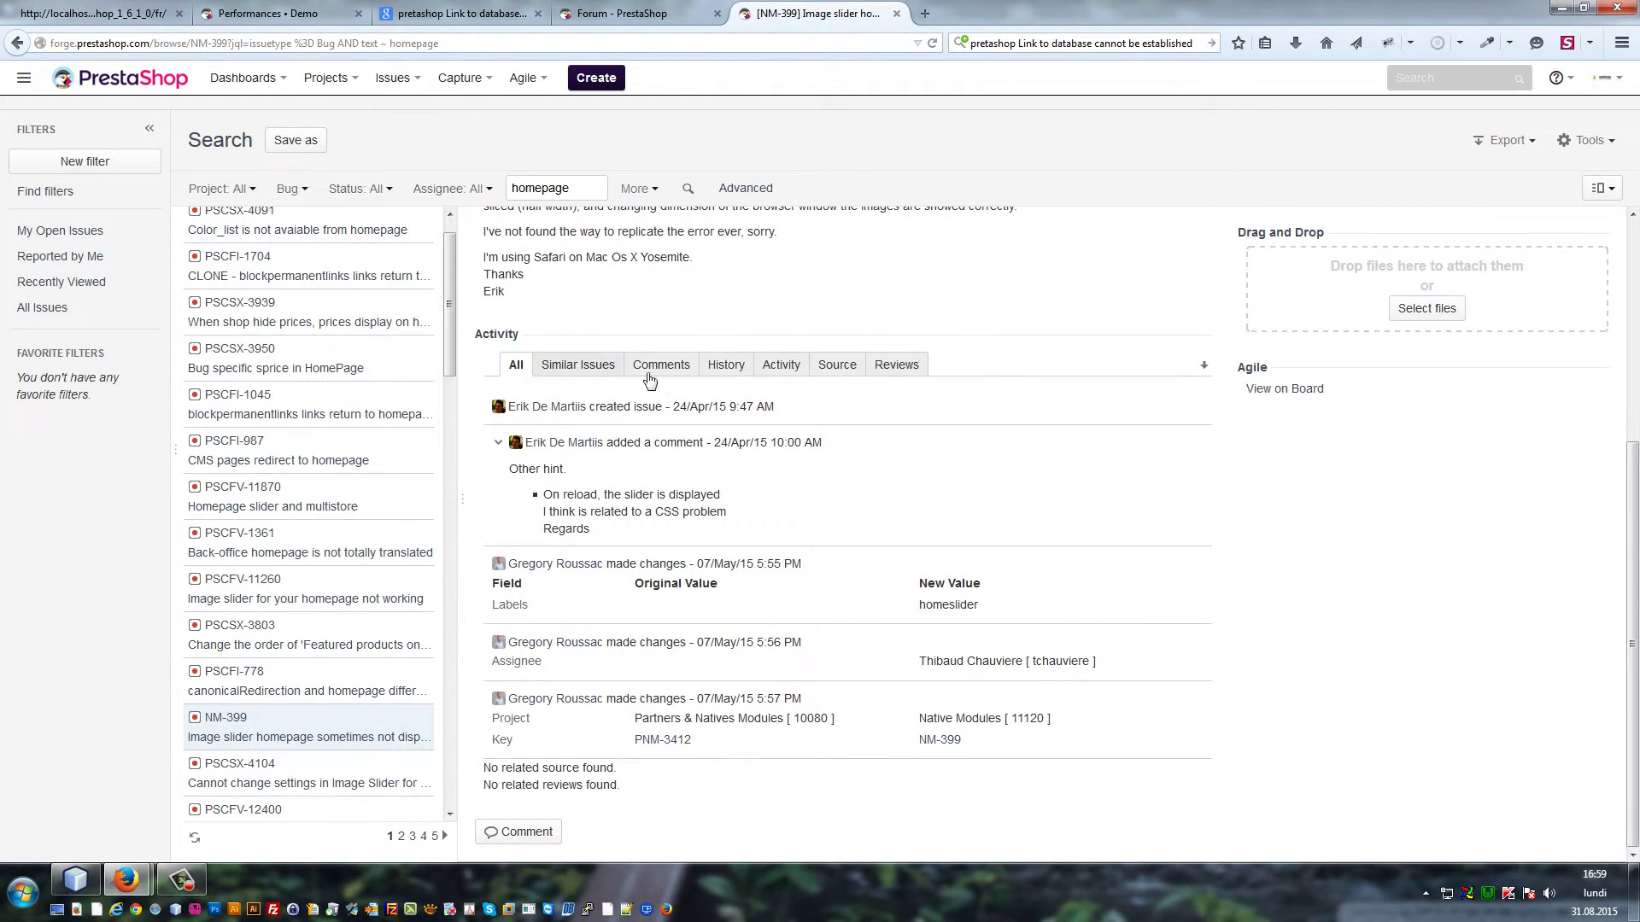
scroll(376, 407, up, 2)
scroll(324, 513, down, 5)
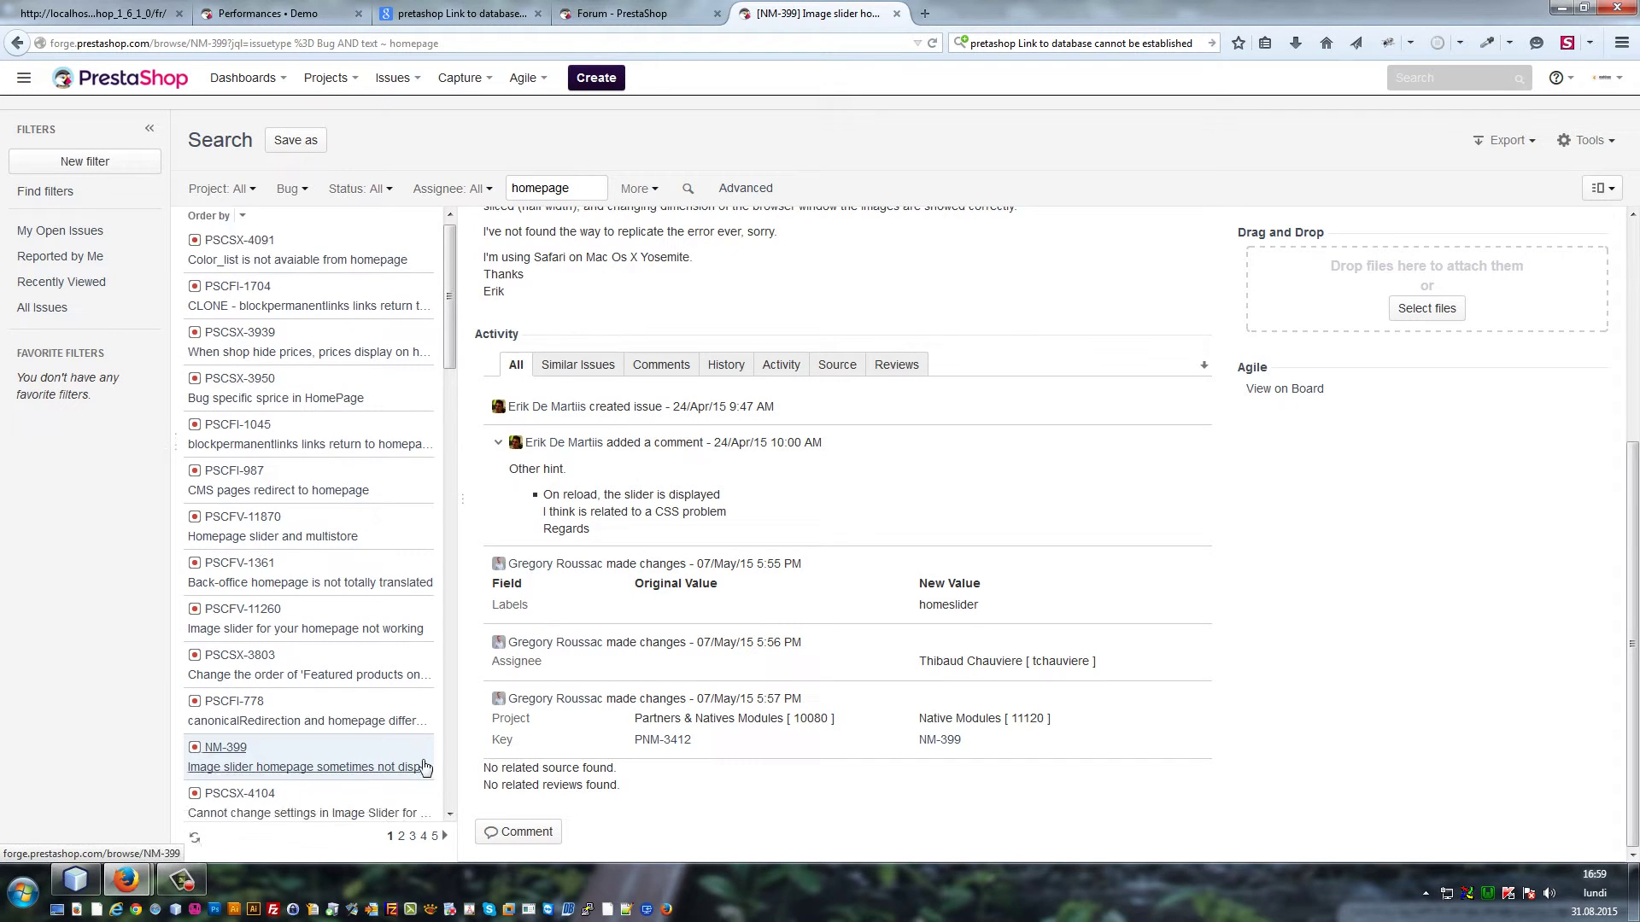
Read issue PSCFV-1432's full history, then return to the back-office Performances page
click(332, 636)
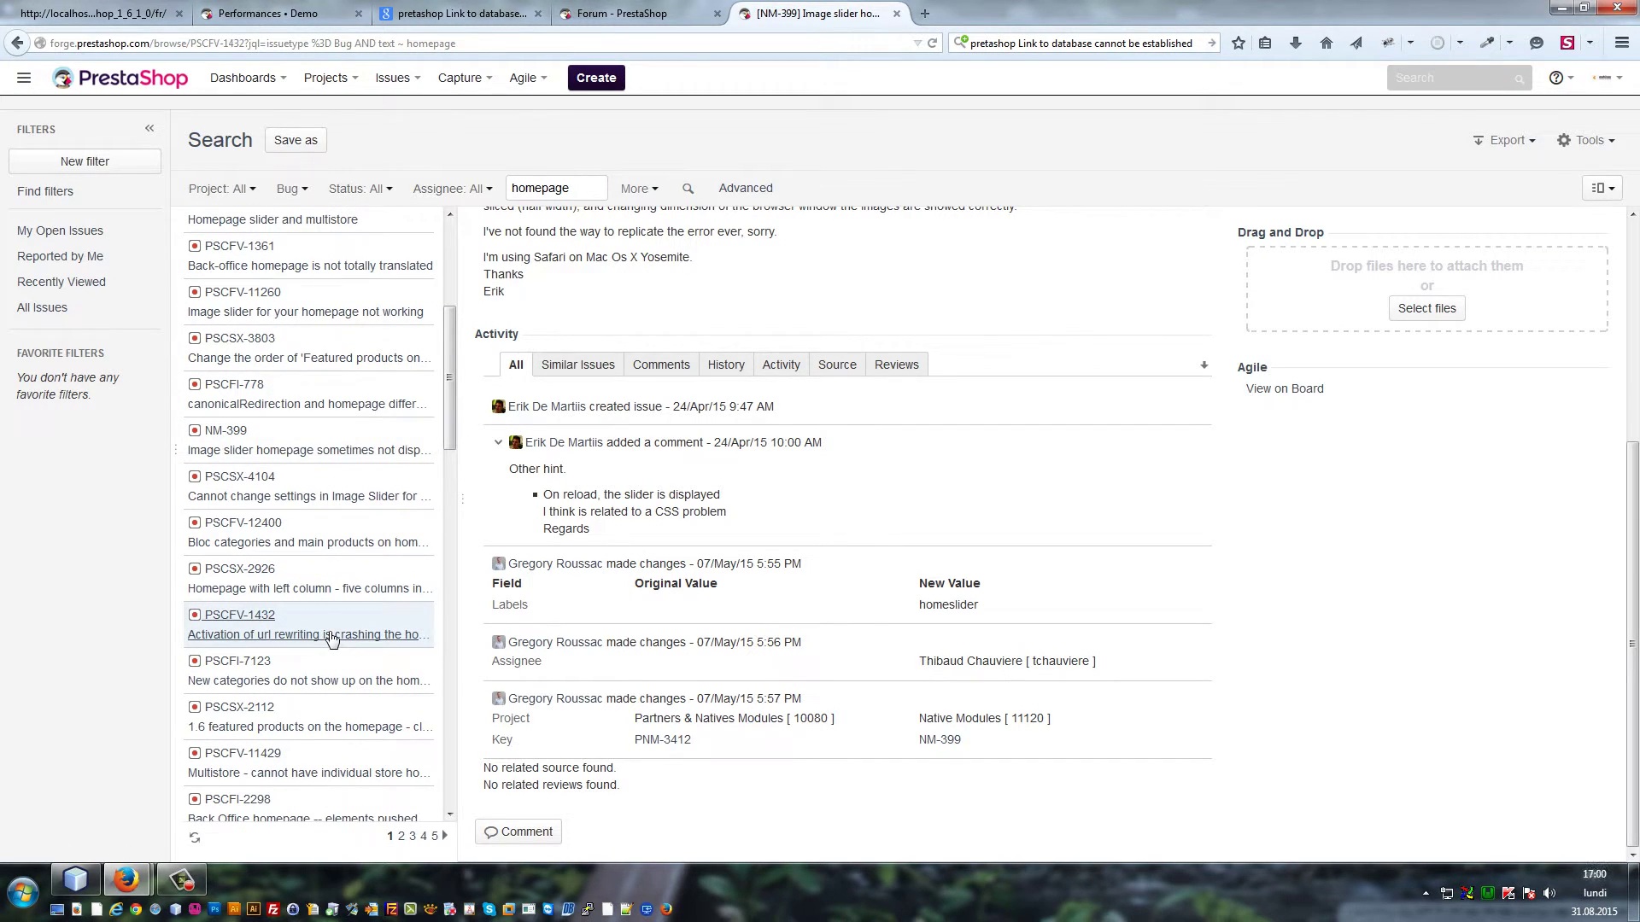
scroll(735, 619, down, 2)
scroll(735, 619, down, 5)
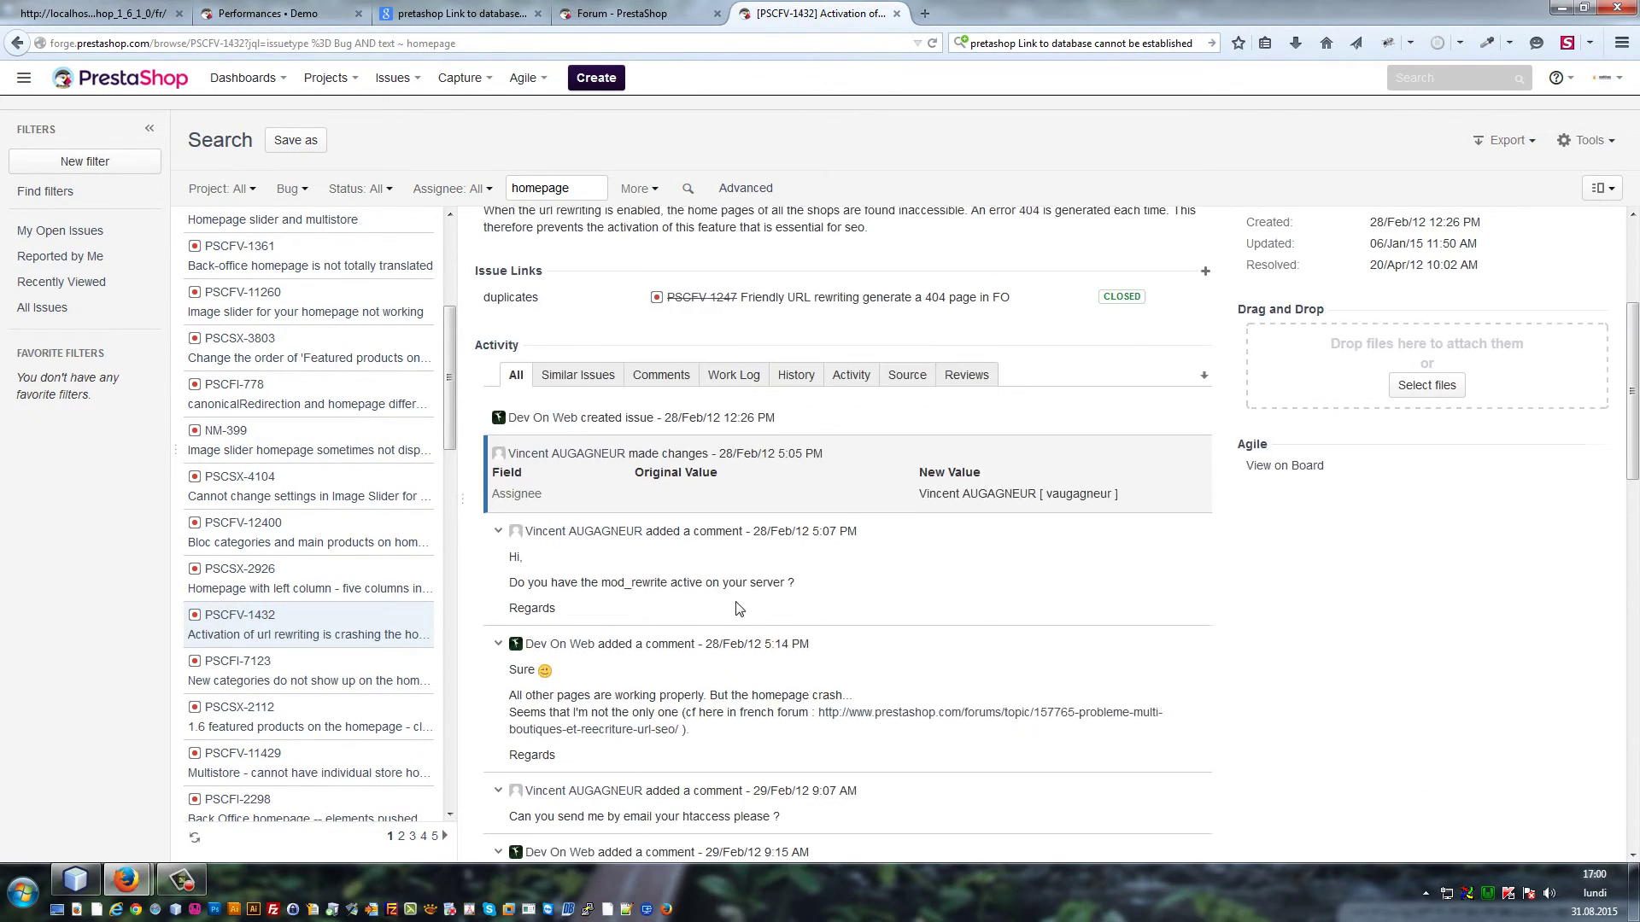
scroll(939, 478, down, 1)
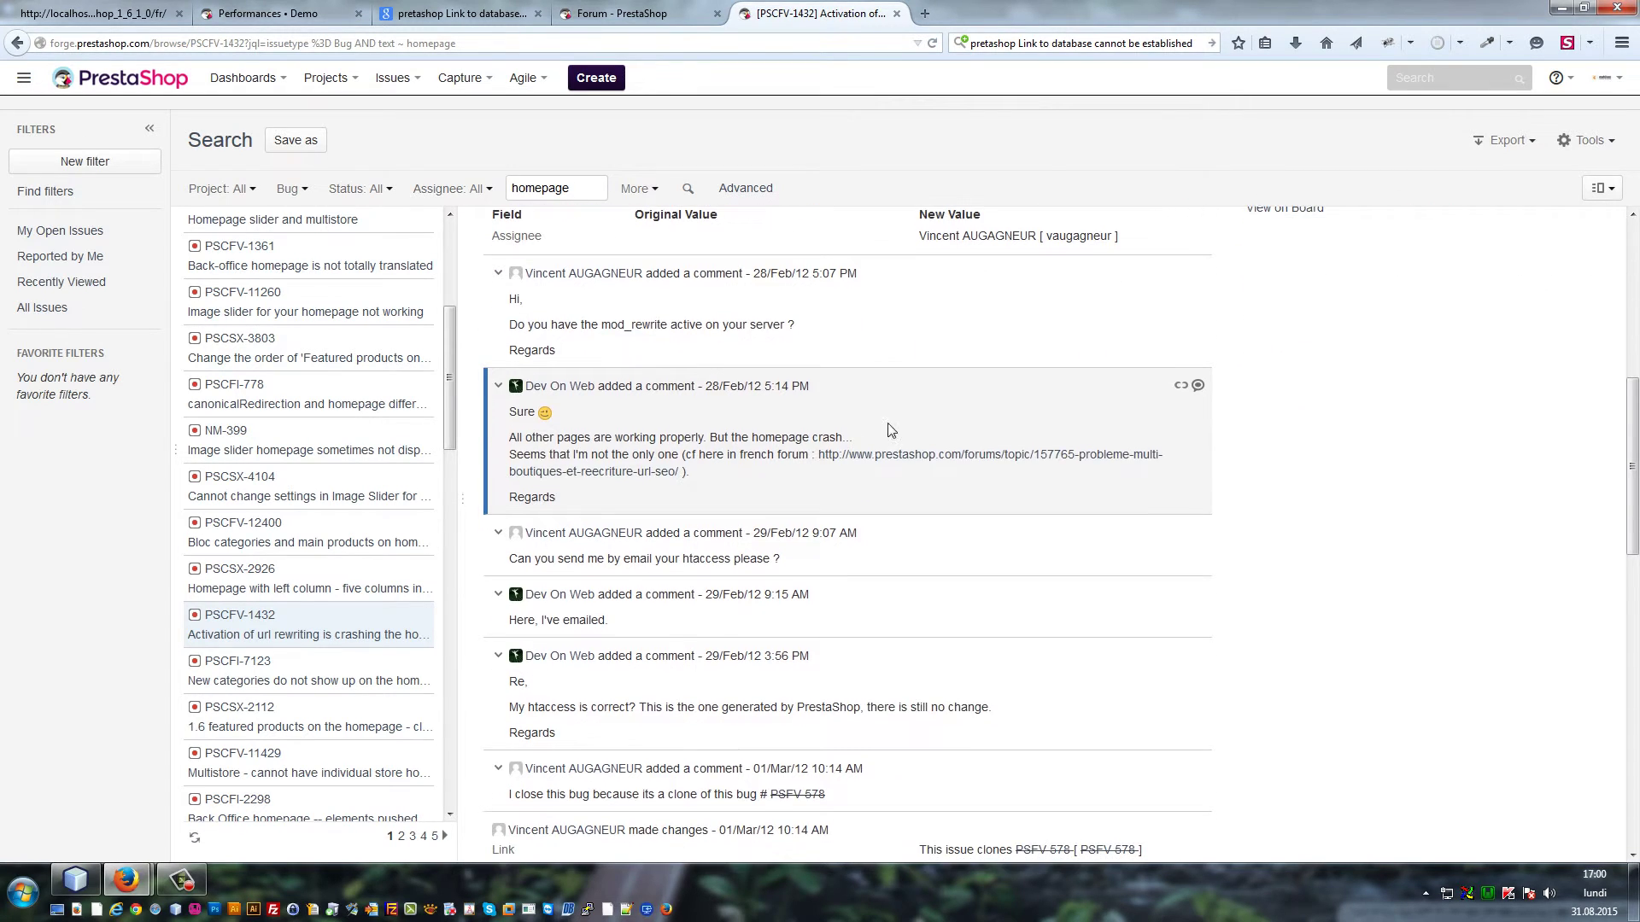
scroll(769, 455, up, 2)
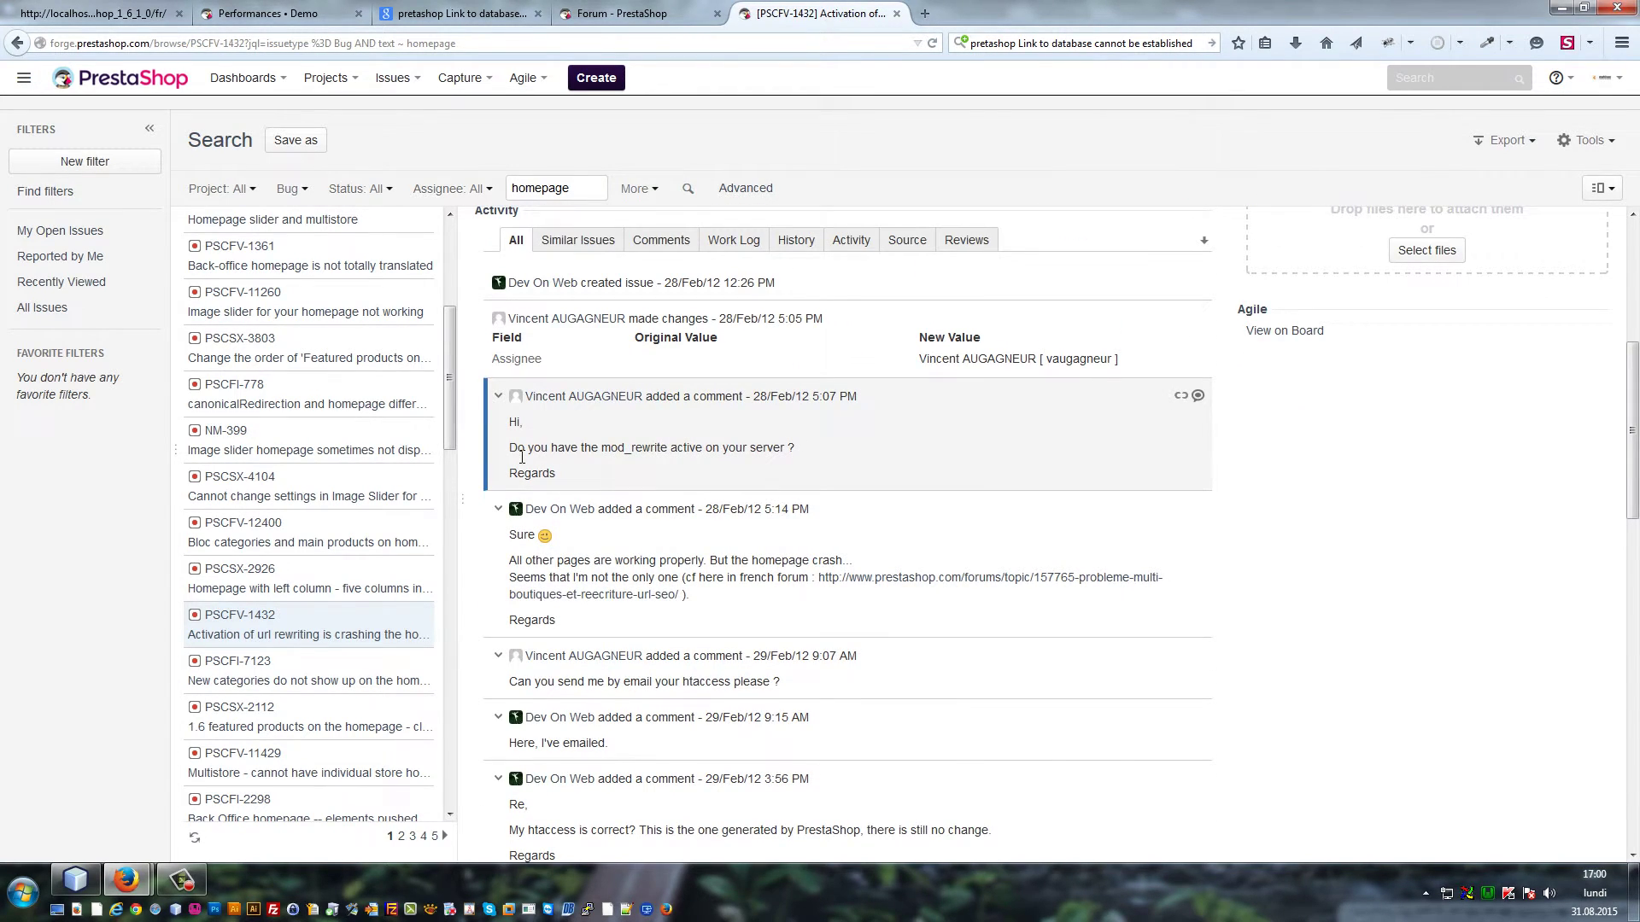
scroll(523, 466, up, 2)
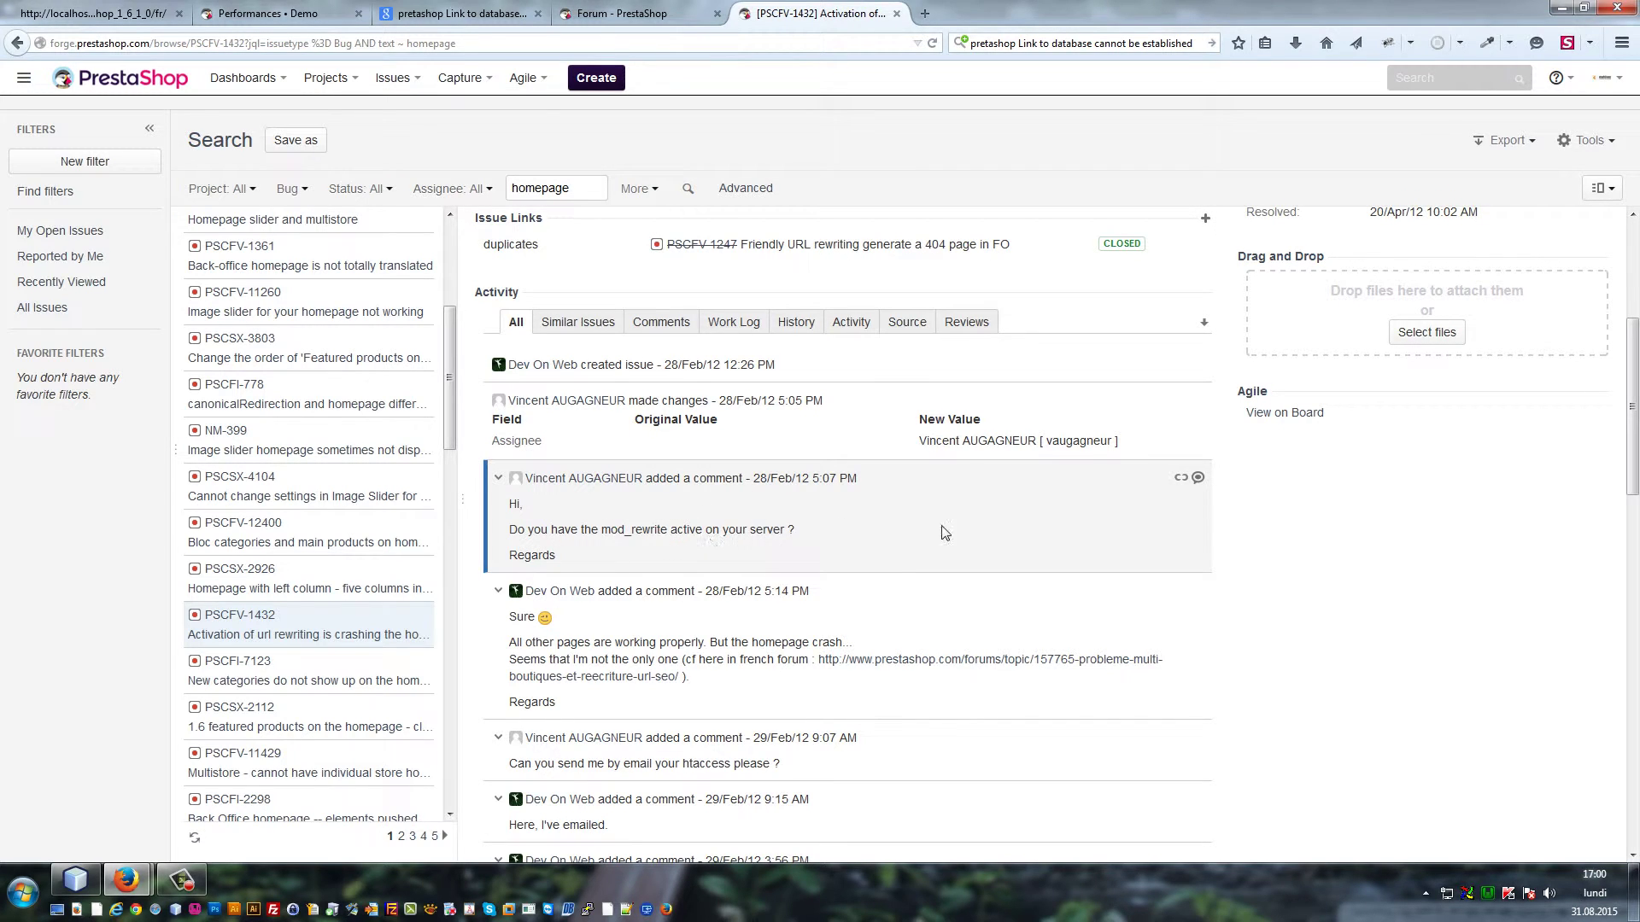
scroll(762, 629, down, 1)
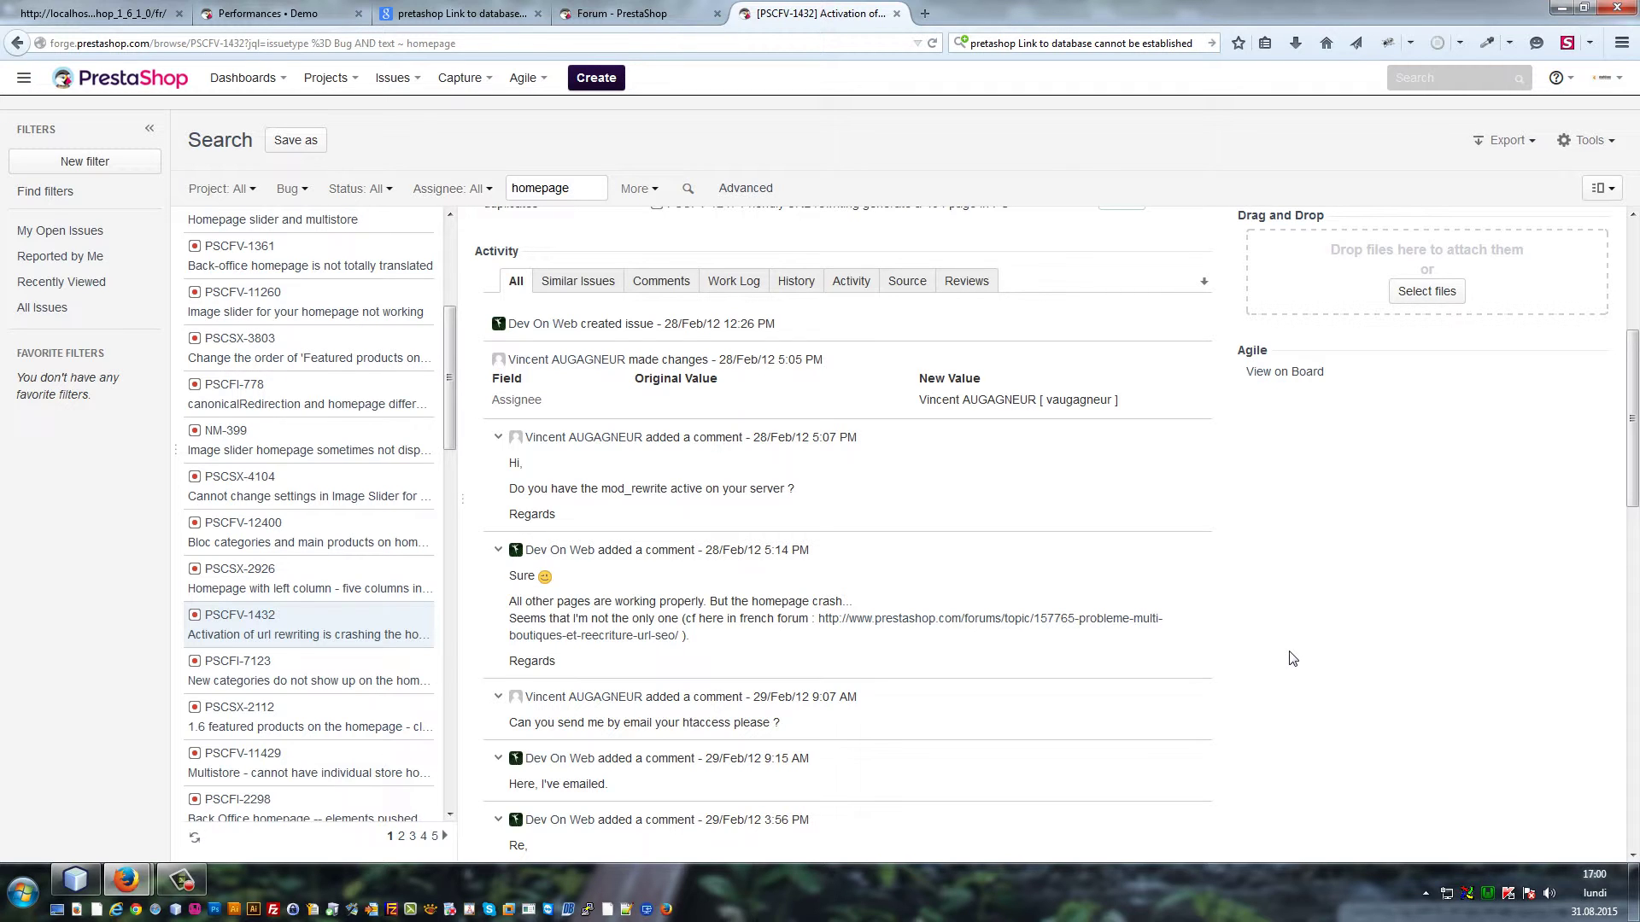
scroll(1278, 555, down, 8)
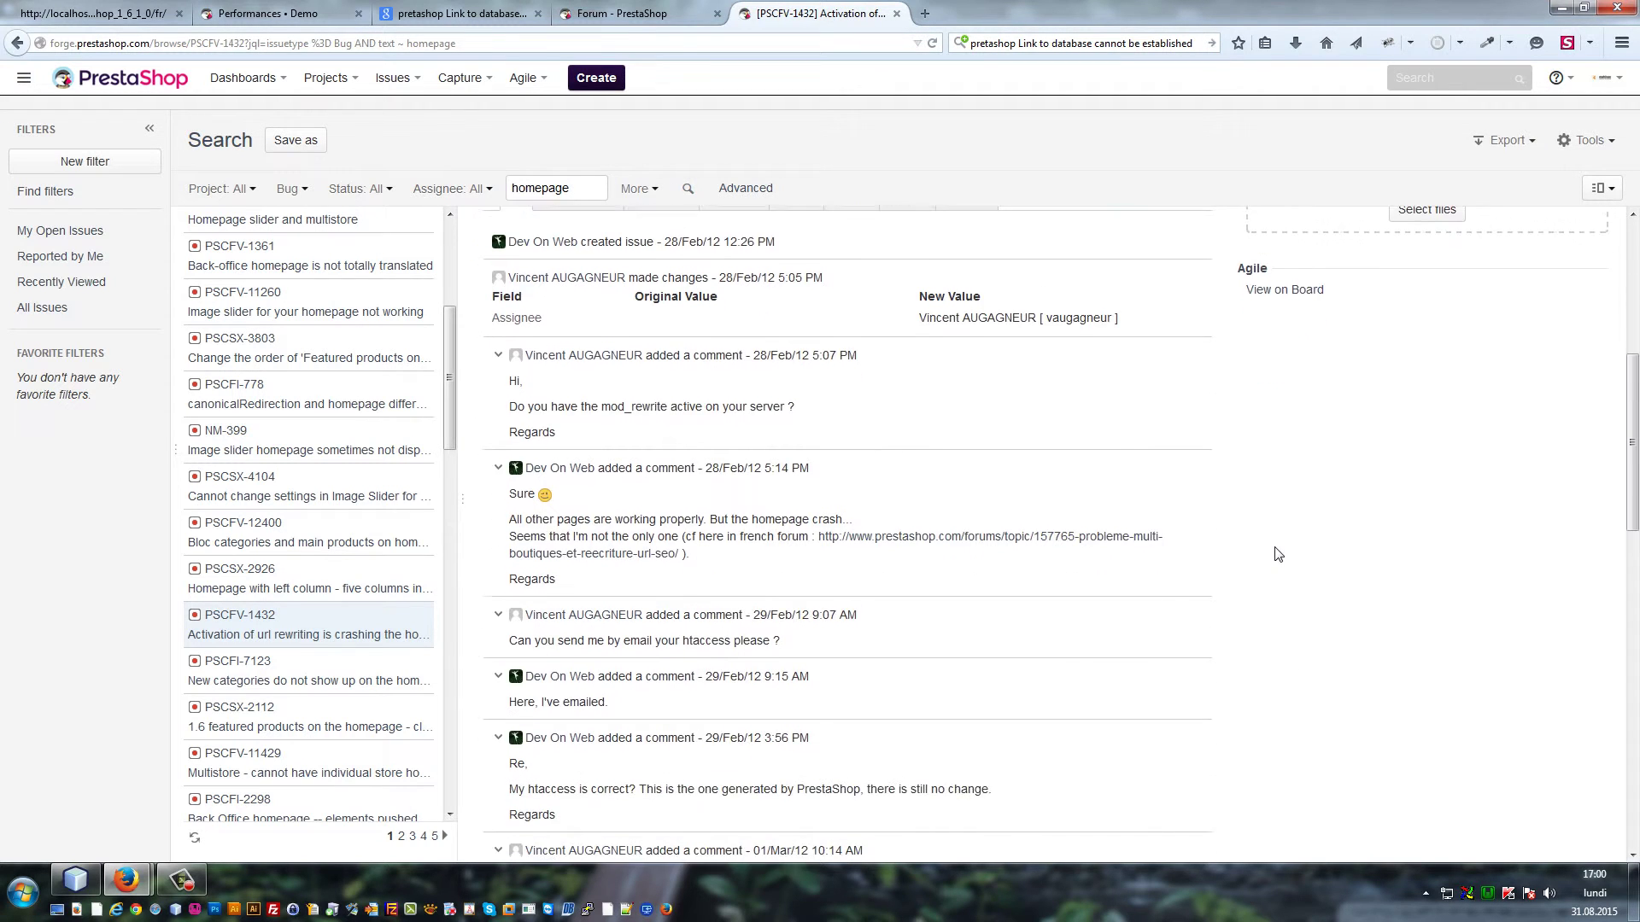
scroll(1275, 574, down, 20)
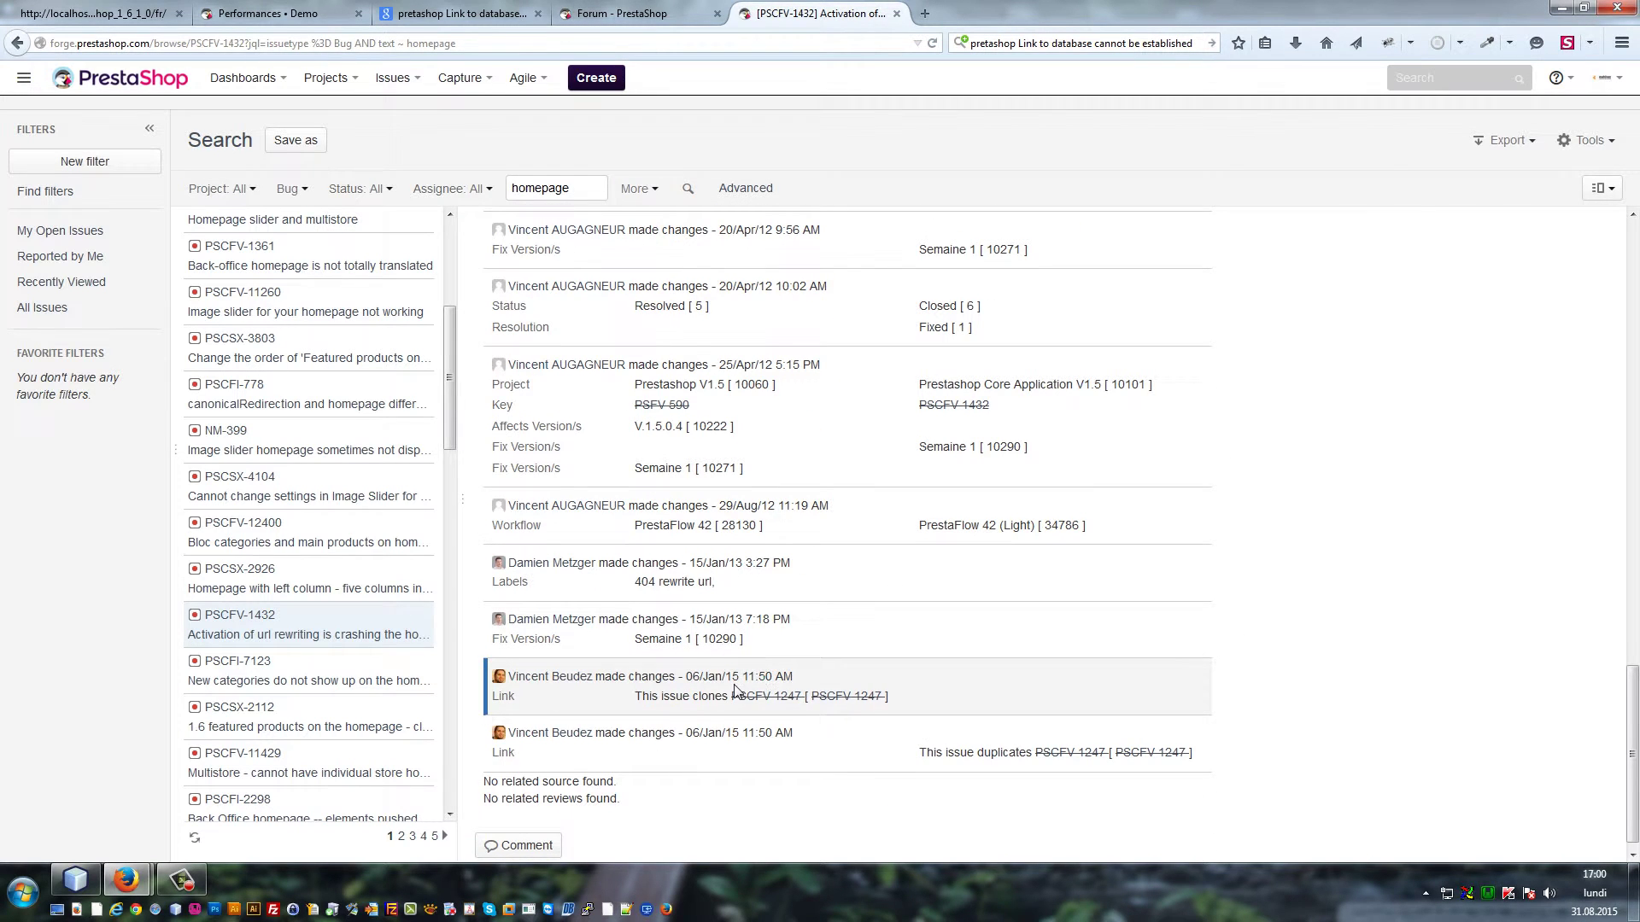
scroll(736, 690, down, 1)
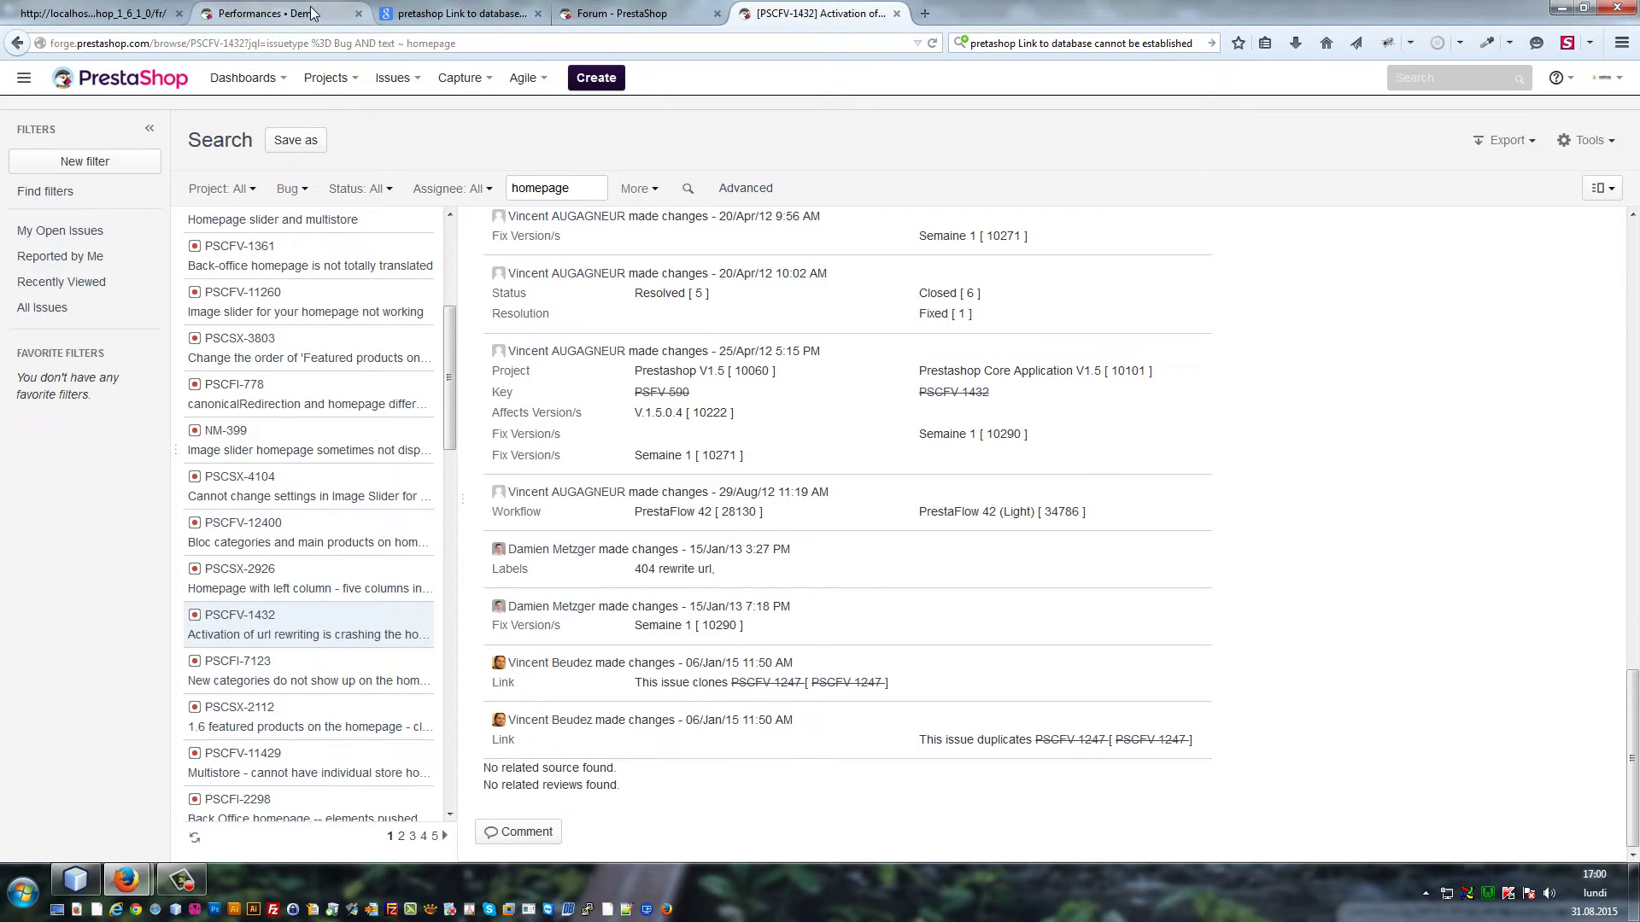
click(263, 12)
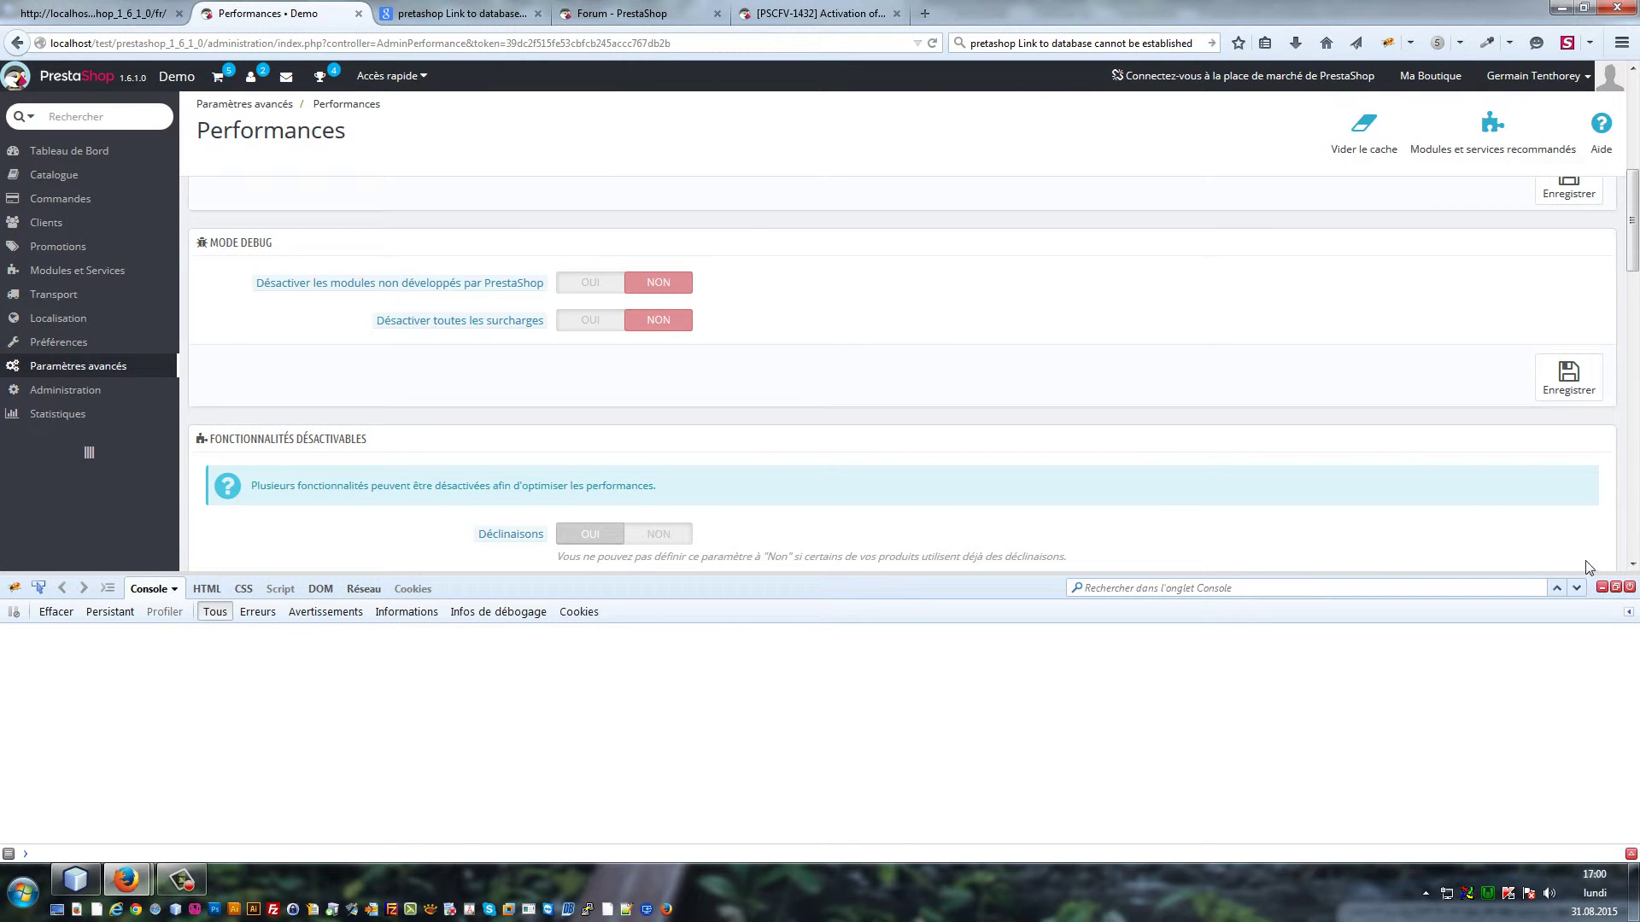
Close the Firebug console on the Performances page and return to NetBeans
click(1602, 587)
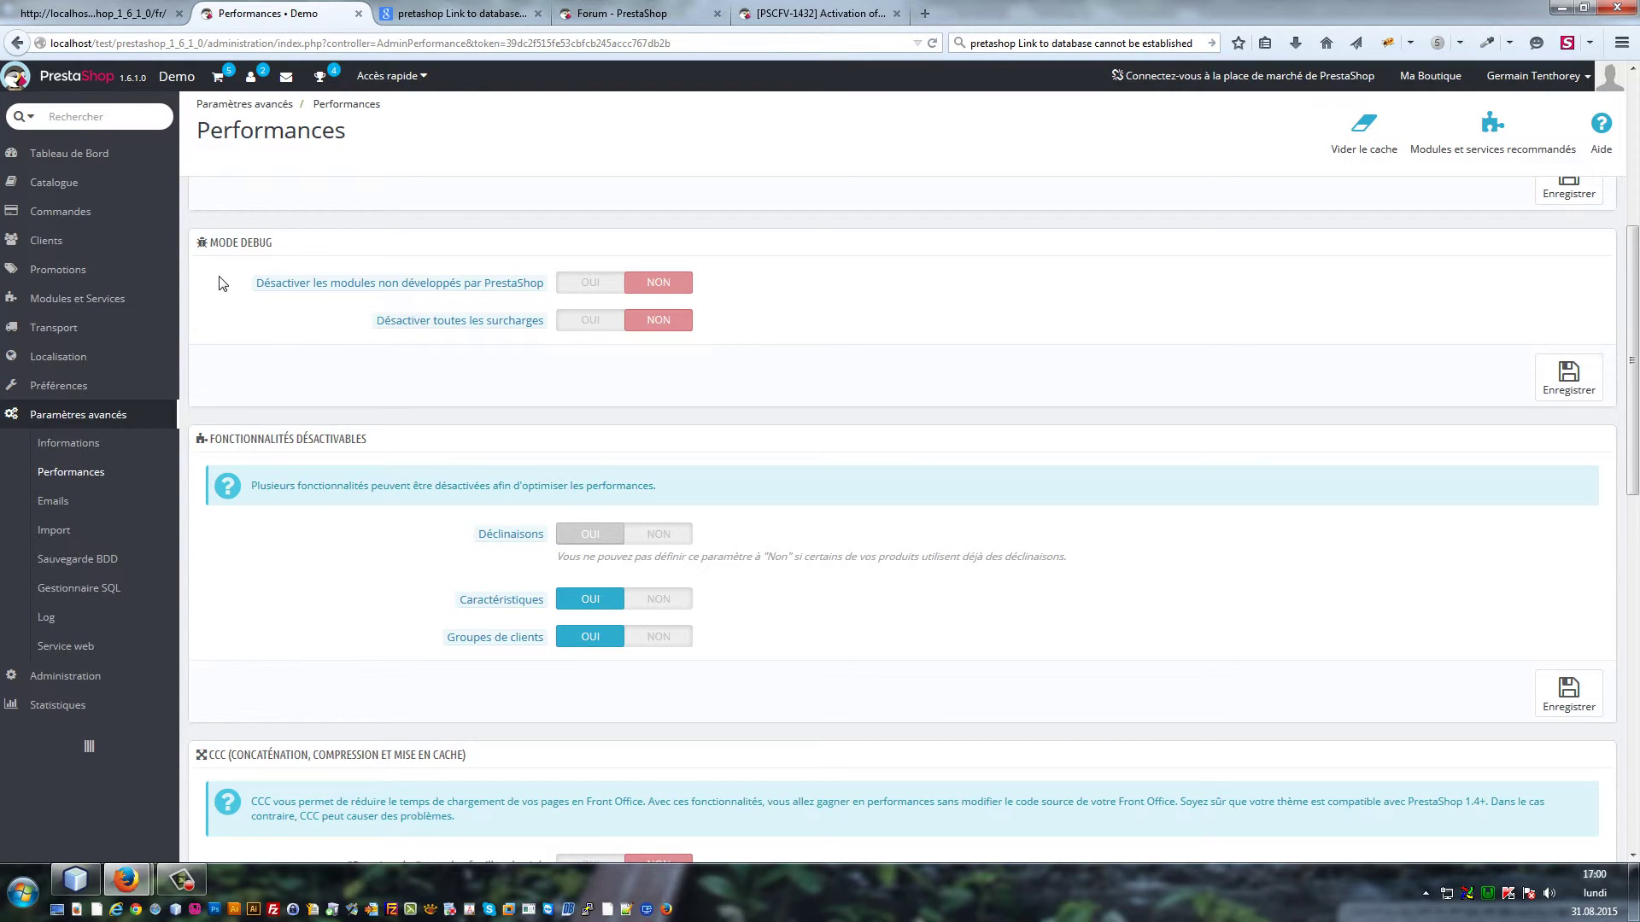
click(73, 889)
Collapse the themes and config folders in the Projects tree
click(62, 127)
scroll(102, 297, up, 2)
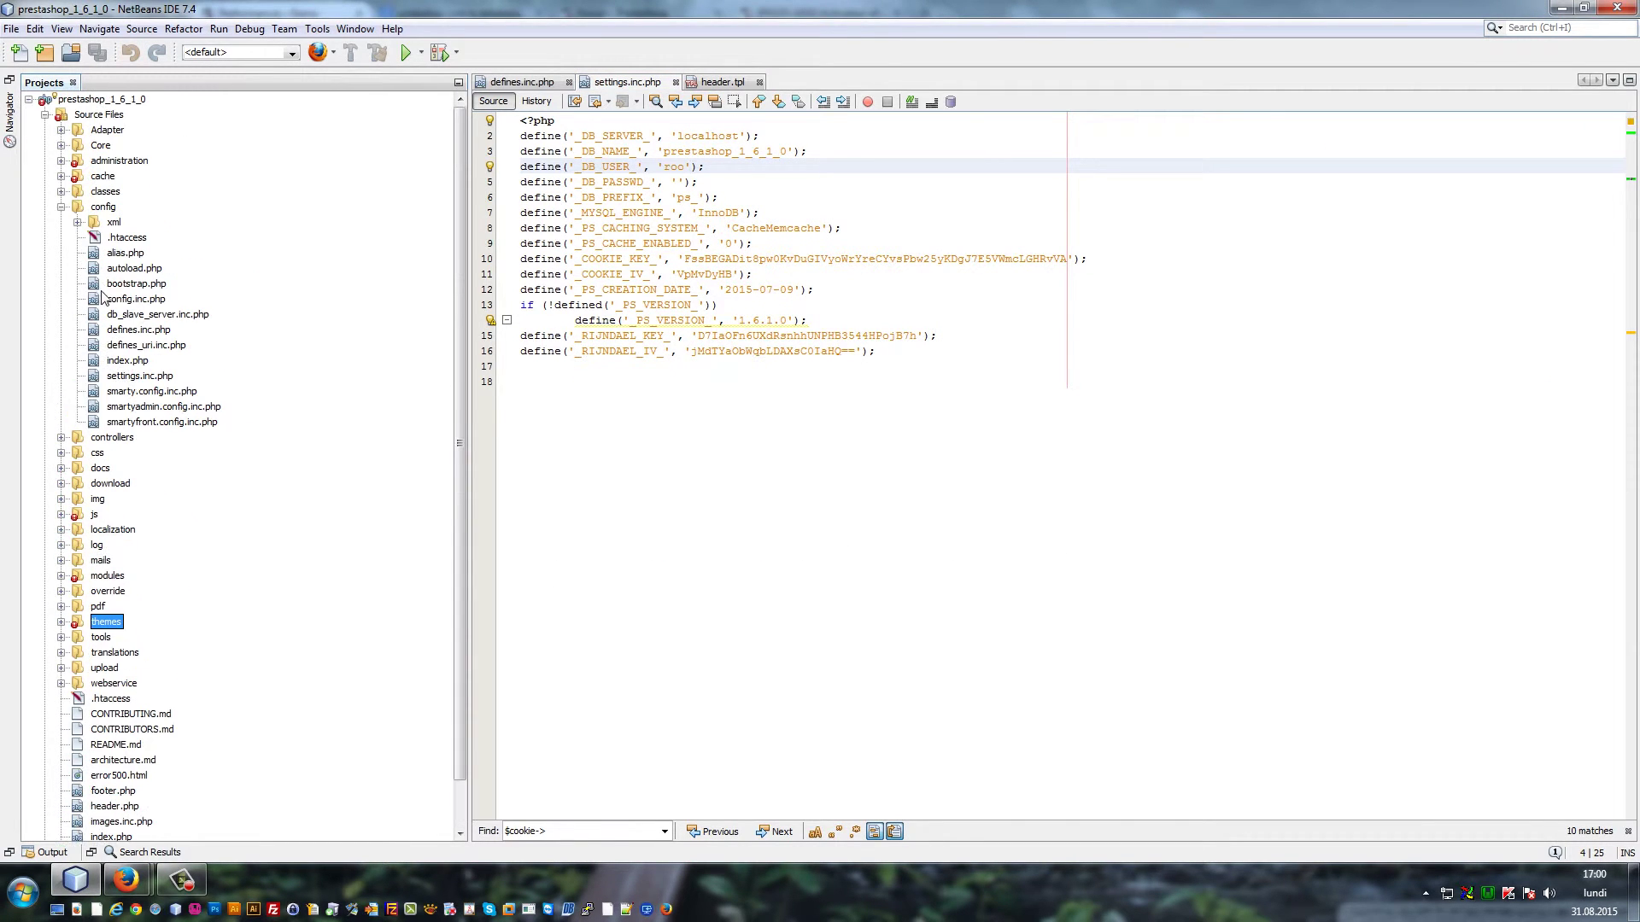
click(61, 207)
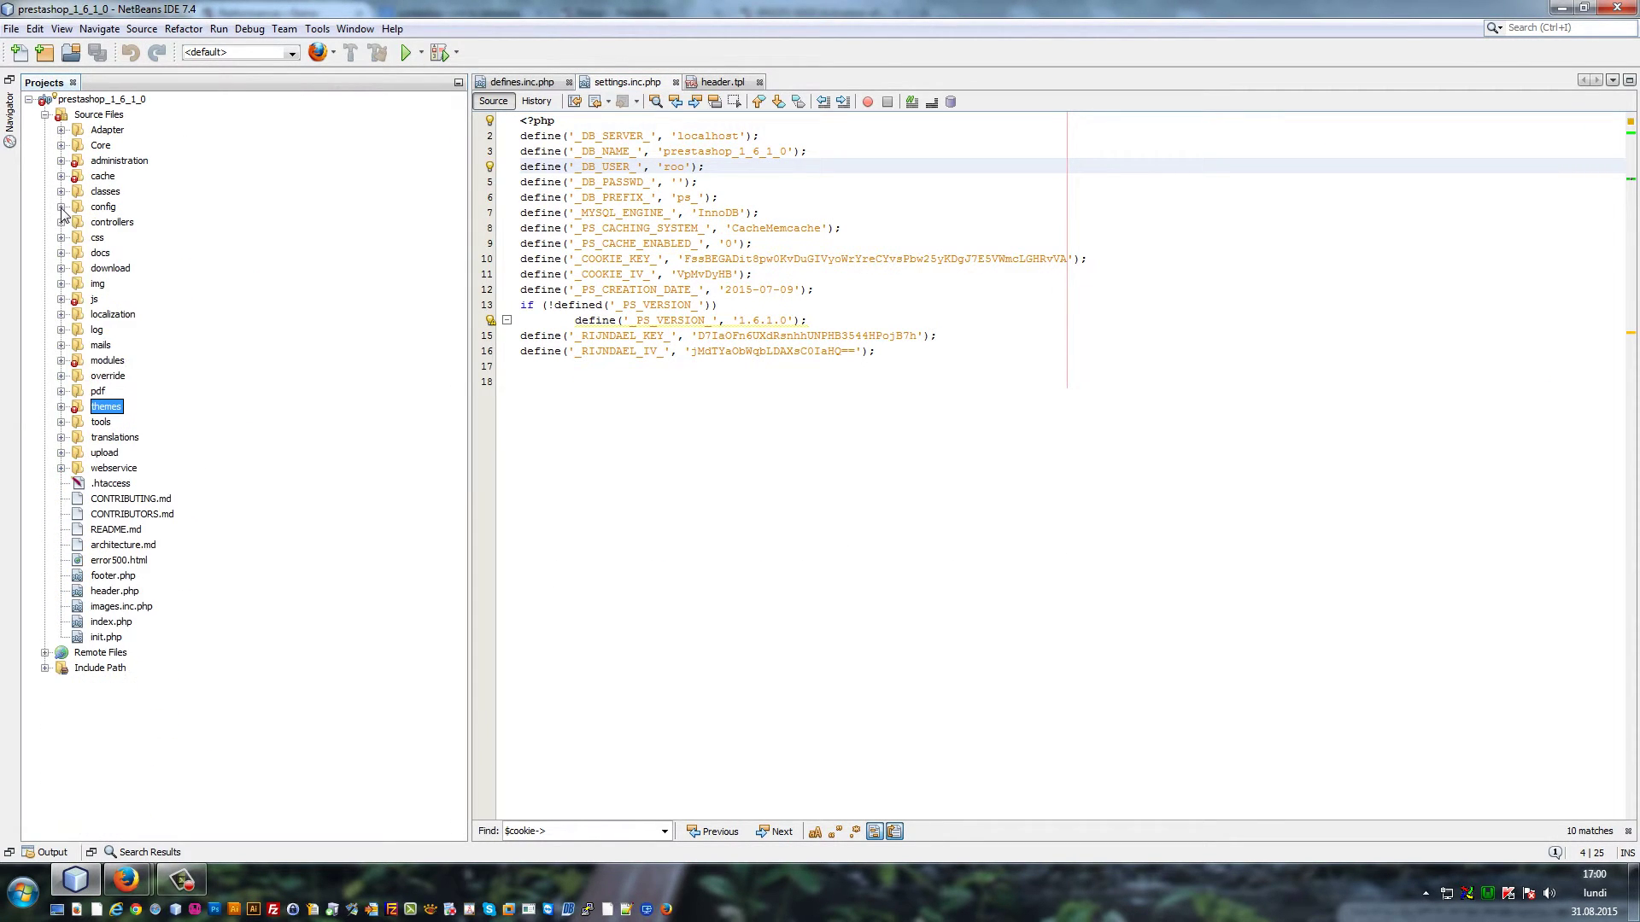
Check the modules and cache folder context menus without acting, then select .htaccess
right_click(105, 361)
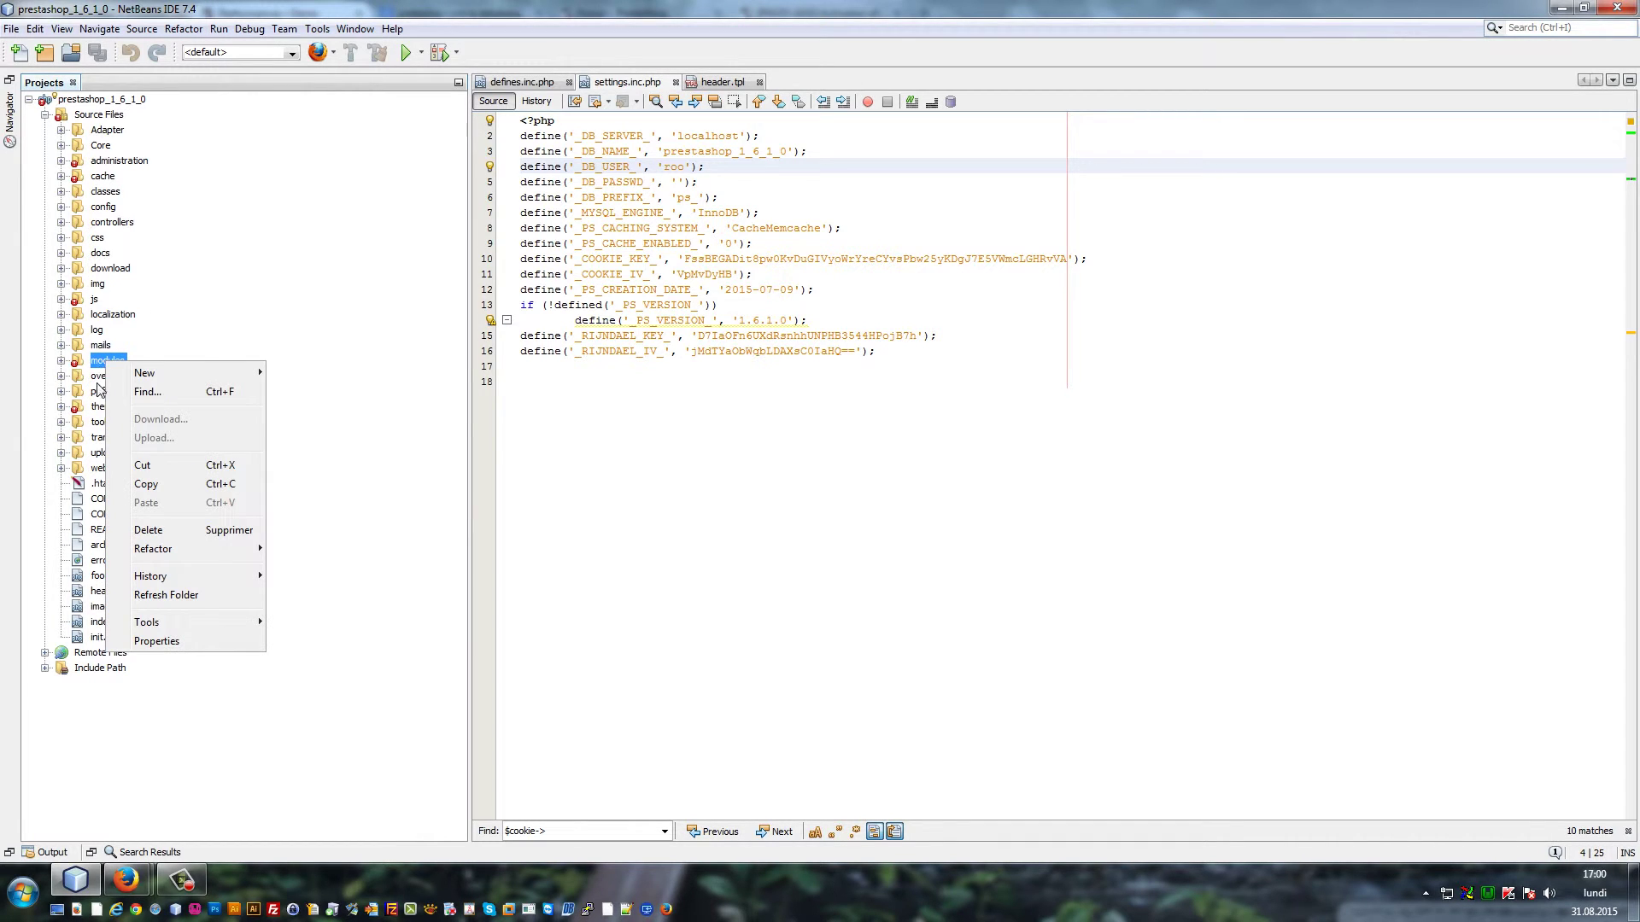
right_click(94, 176)
right_click(94, 177)
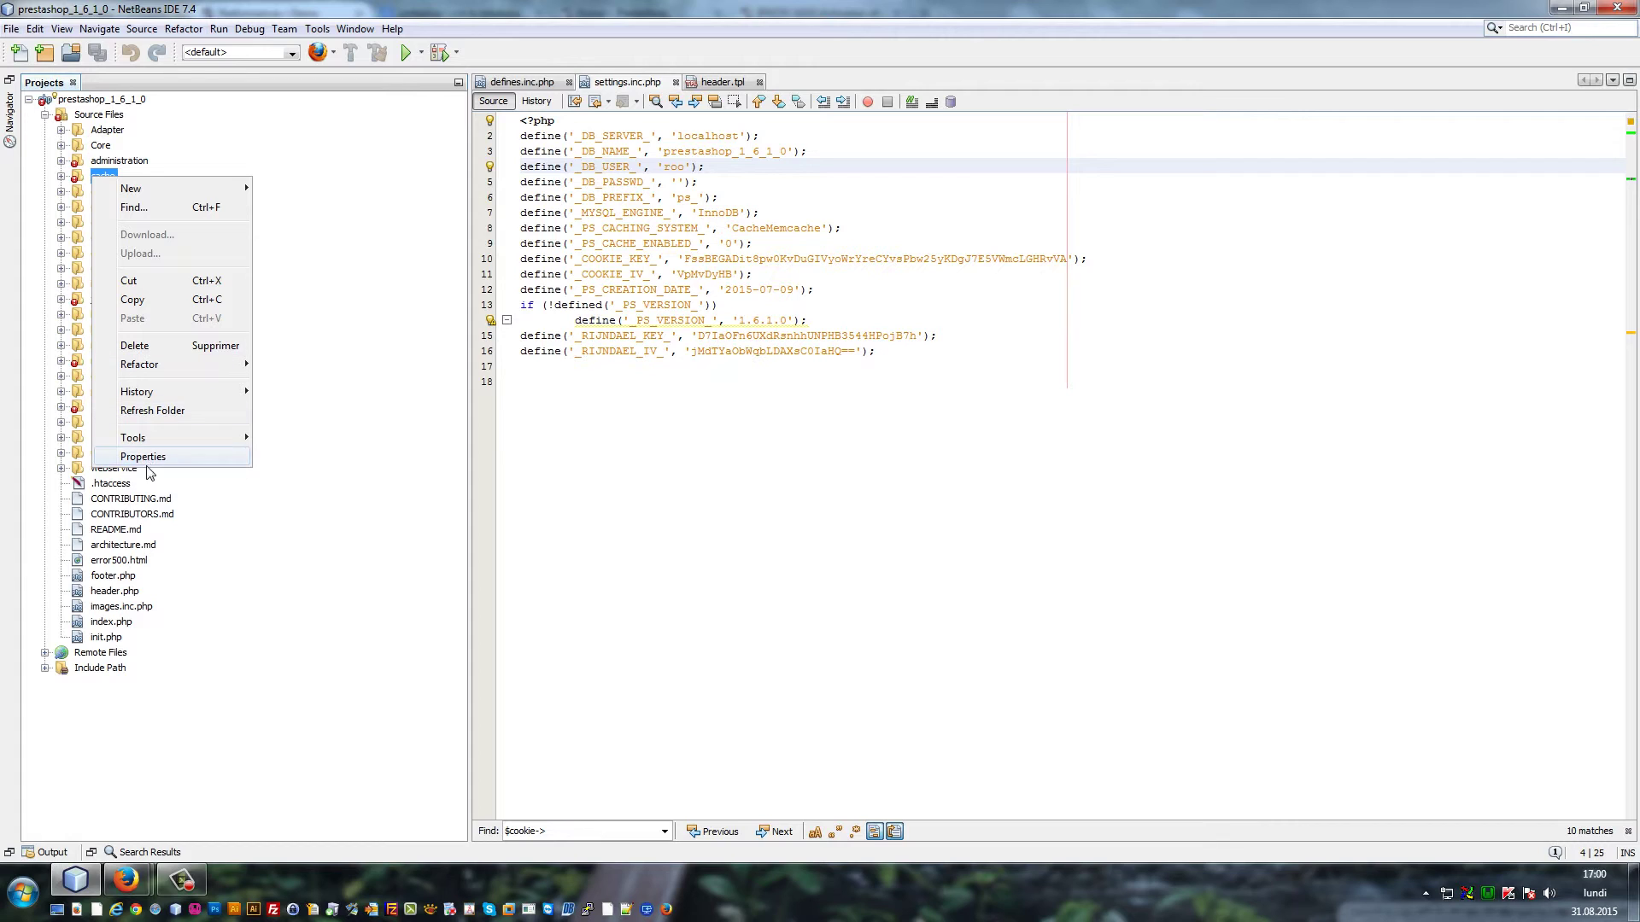
click(95, 174)
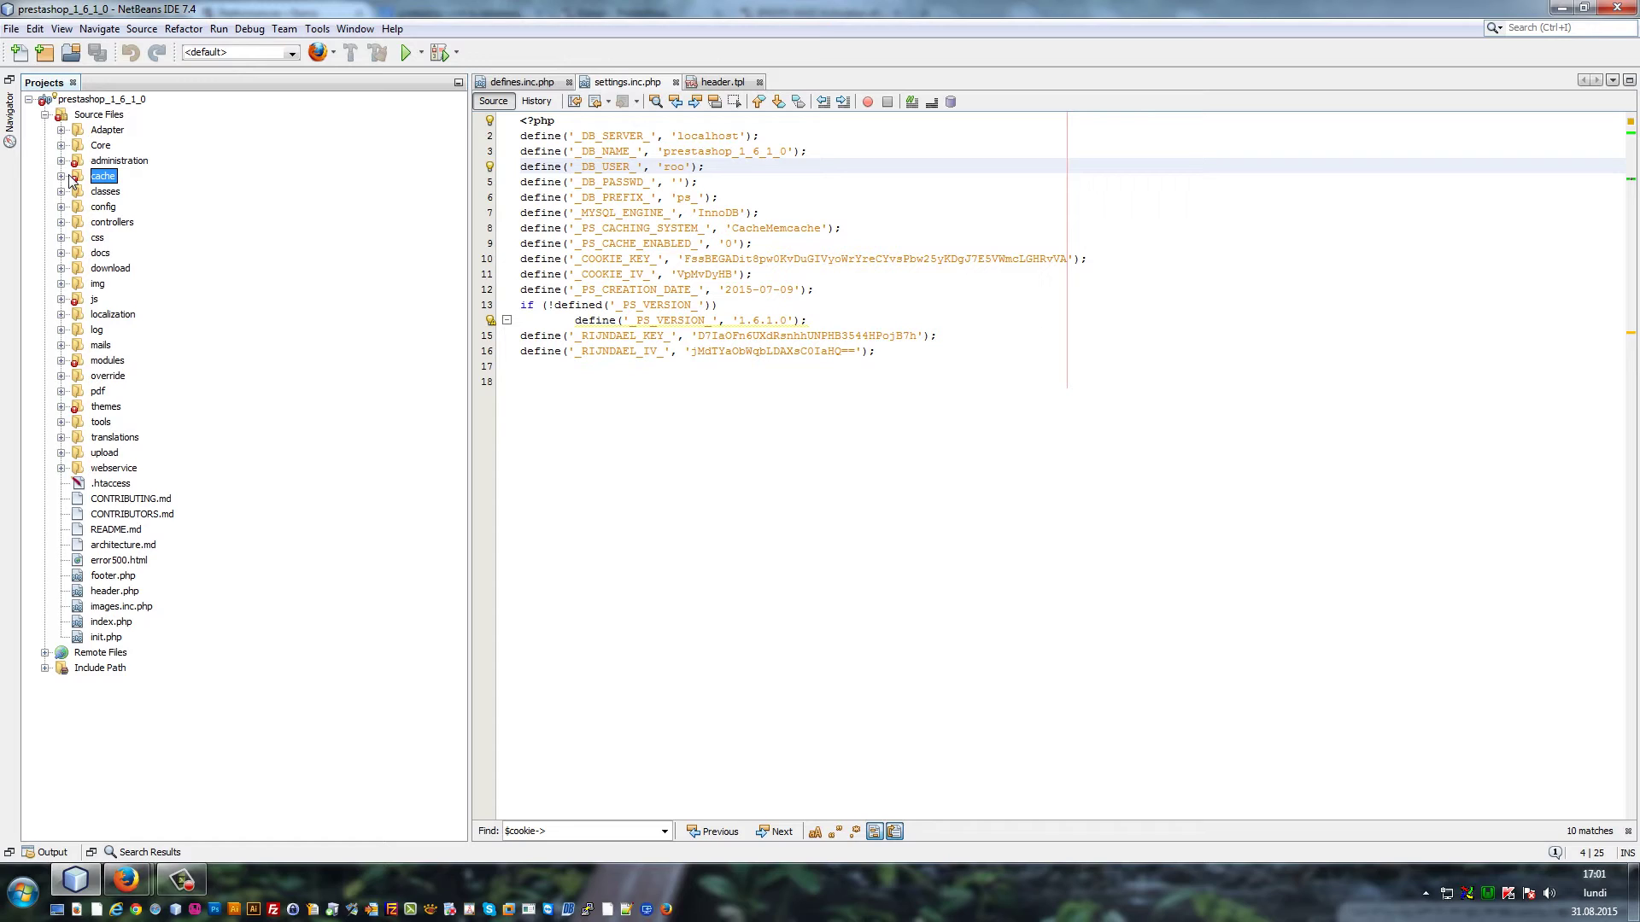
click(114, 484)
Show defines.inc.php from line 1, where _PS_MODE_DEV_ is true
click(518, 82)
scroll(986, 356, up, 4)
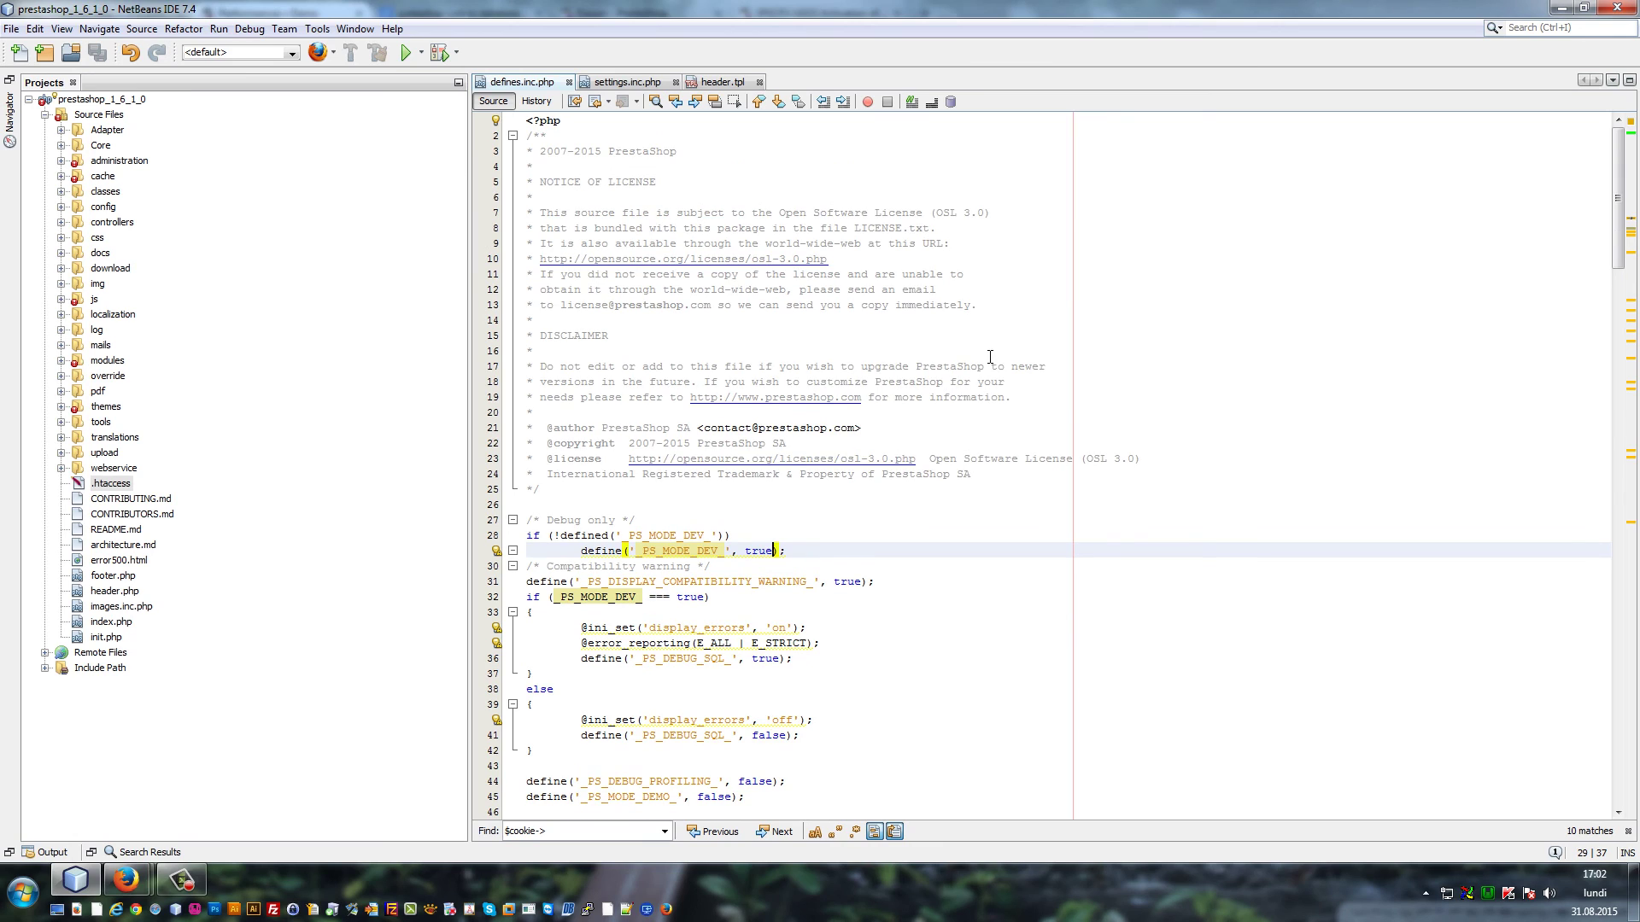